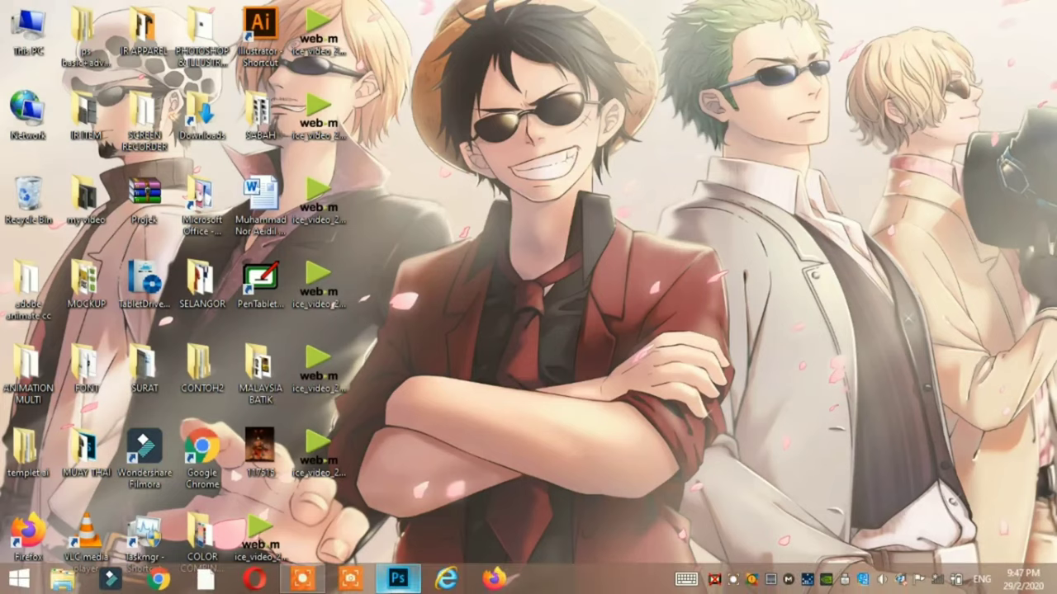
Bring up the red-and-black polo mockup in Photoshop, zoom in and scroll through it.
{"action": "left_click", "coordinate": [400, 578]}
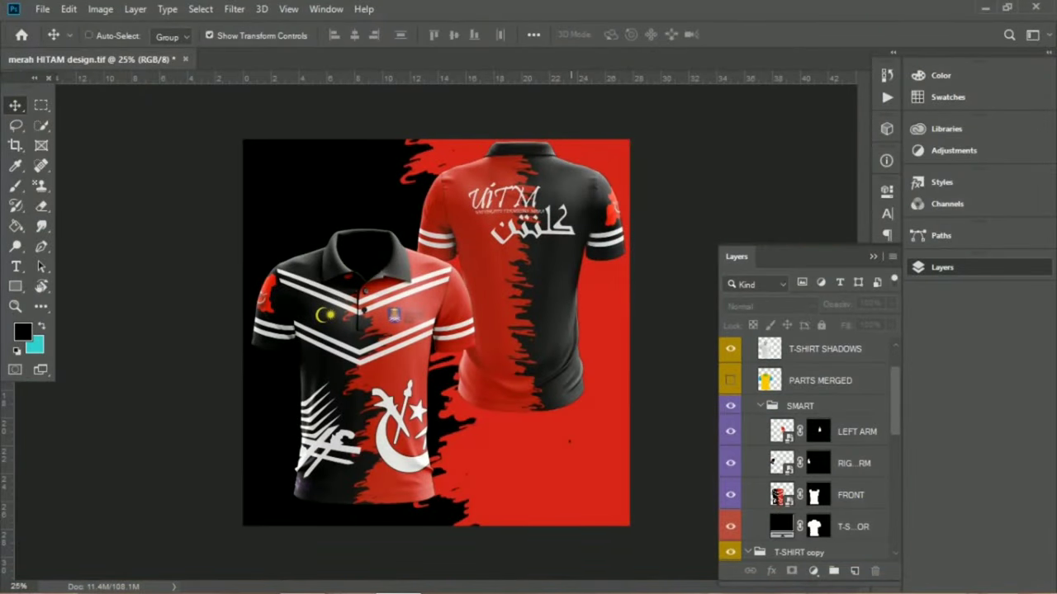
{"action": "key", "text": "ctrl+plus"}
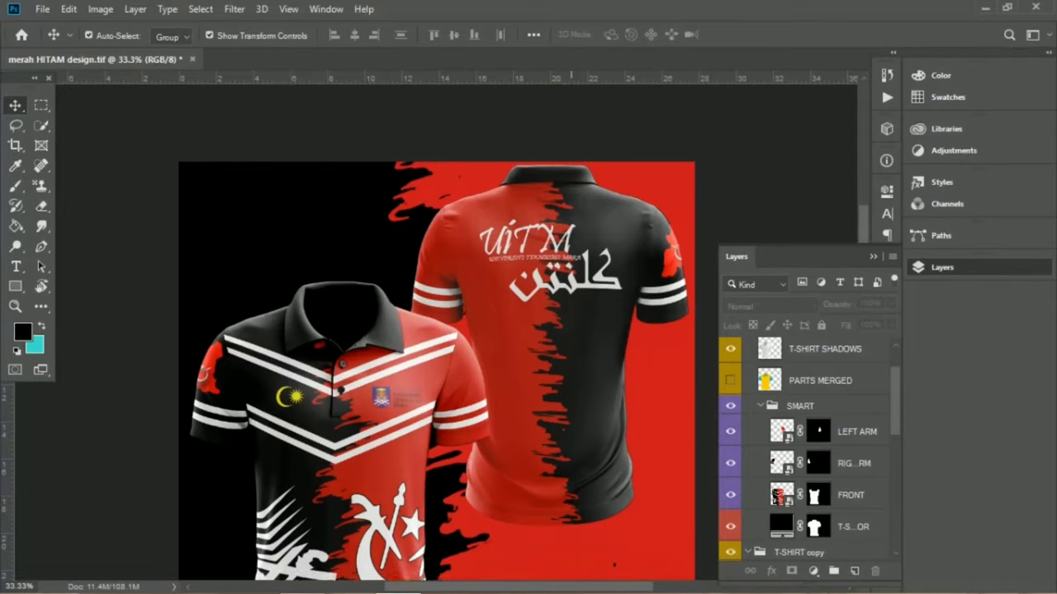
{"action": "scroll", "coordinate": [437, 330], "scroll_direction": "down", "scroll_amount": 1}
{"action": "scroll", "coordinate": [436, 330], "scroll_direction": "down", "scroll_amount": 1}
{"action": "scroll", "coordinate": [437, 330], "scroll_direction": "down", "scroll_amount": 1}
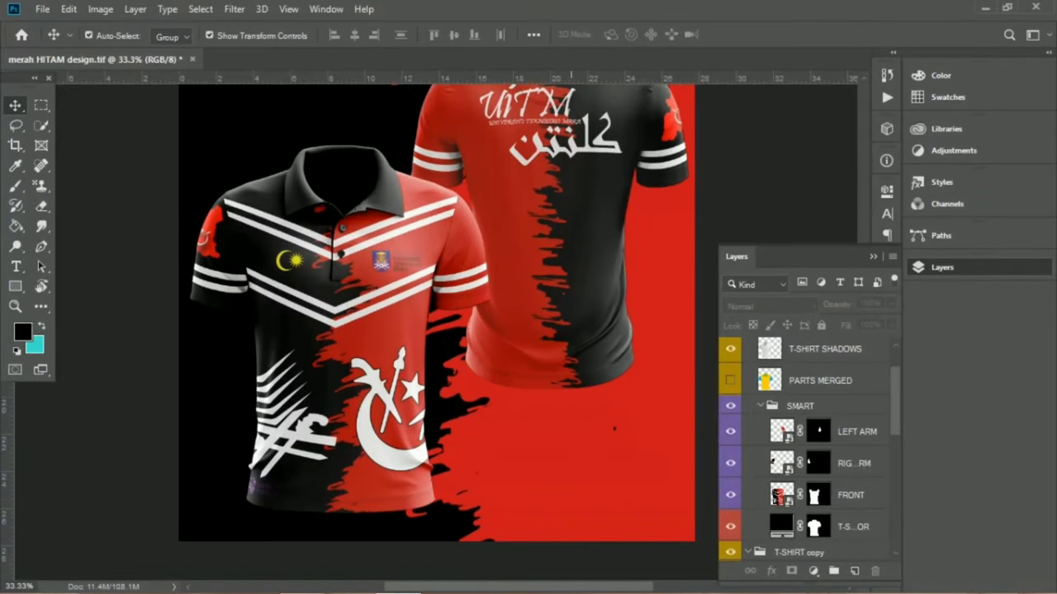
{"action": "scroll", "coordinate": [437, 330], "scroll_direction": "down", "scroll_amount": 2}
{"action": "scroll", "coordinate": [437, 331], "scroll_direction": "up", "scroll_amount": 1}
{"action": "scroll", "coordinate": [436, 330], "scroll_direction": "up", "scroll_amount": 1}
{"action": "scroll", "coordinate": [437, 326], "scroll_direction": "up", "scroll_amount": 1}
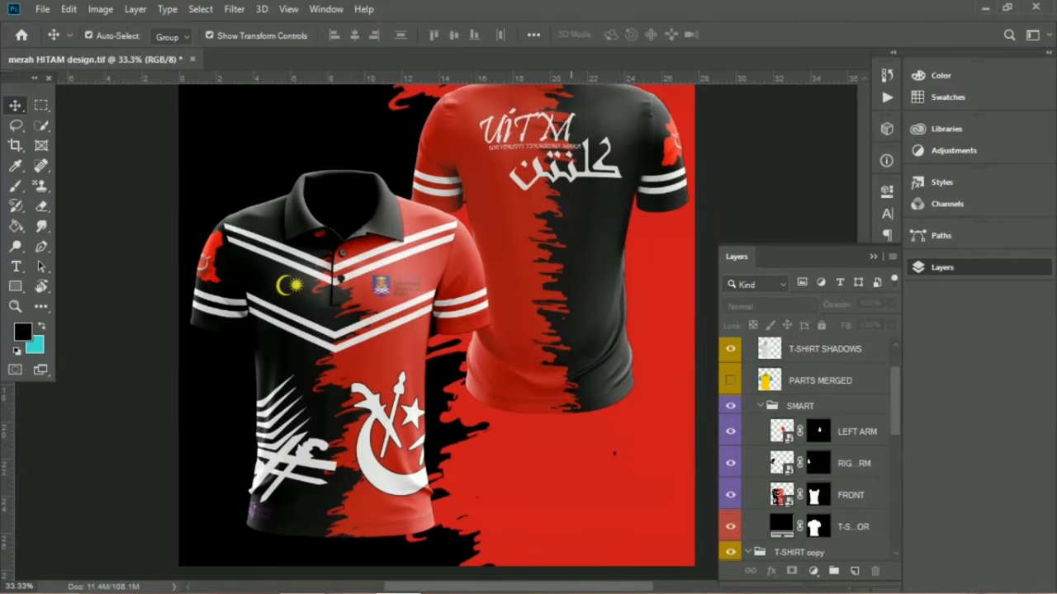
{"action": "scroll", "coordinate": [436, 331], "scroll_direction": "up", "scroll_amount": 1}
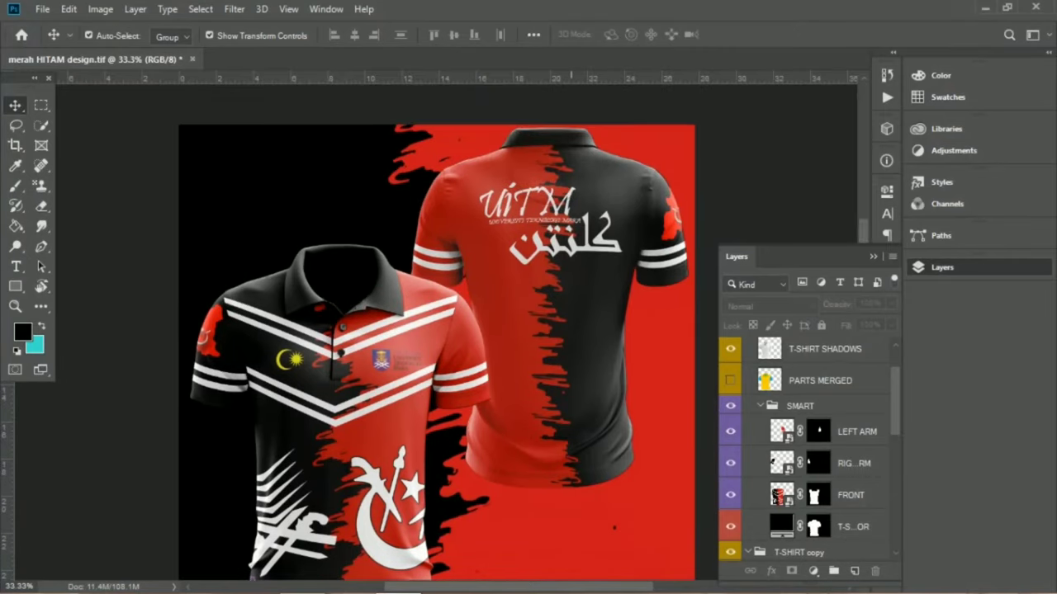
{"action": "scroll", "coordinate": [437, 331], "scroll_direction": "up", "scroll_amount": 1}
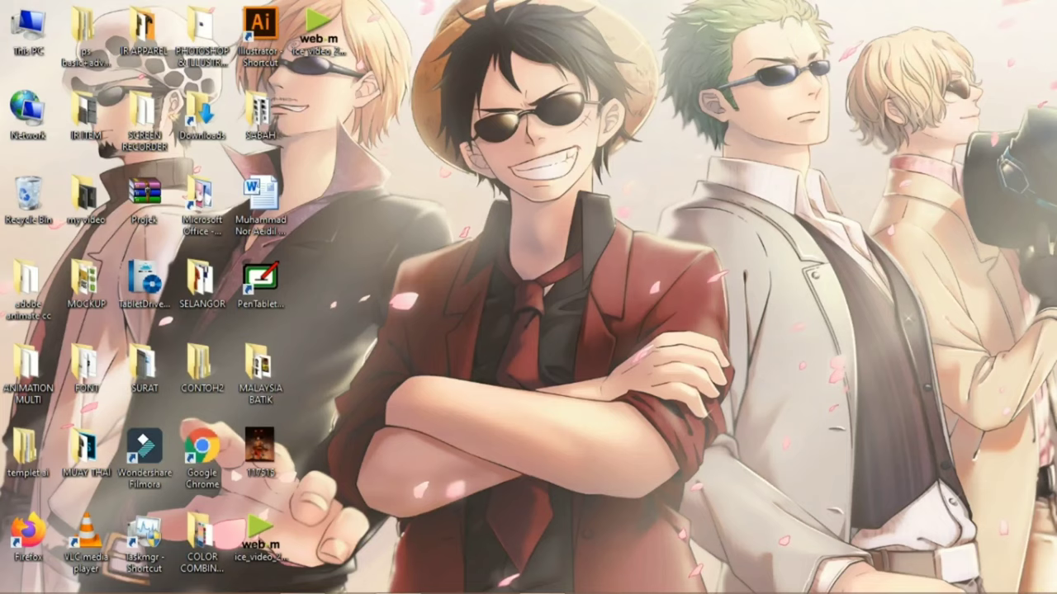
Zoom in and back out on the mockup, then return to the Illustrator SUKAN SEA template.
{"action": "left_click", "coordinate": [398, 588]}
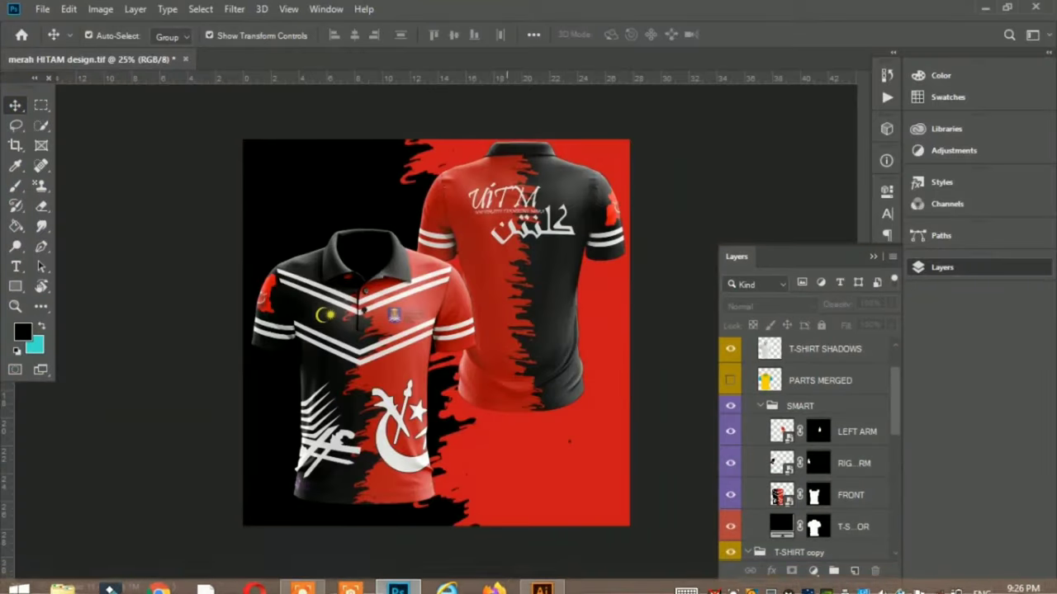
{"action": "key", "text": "ctrl+plus"}
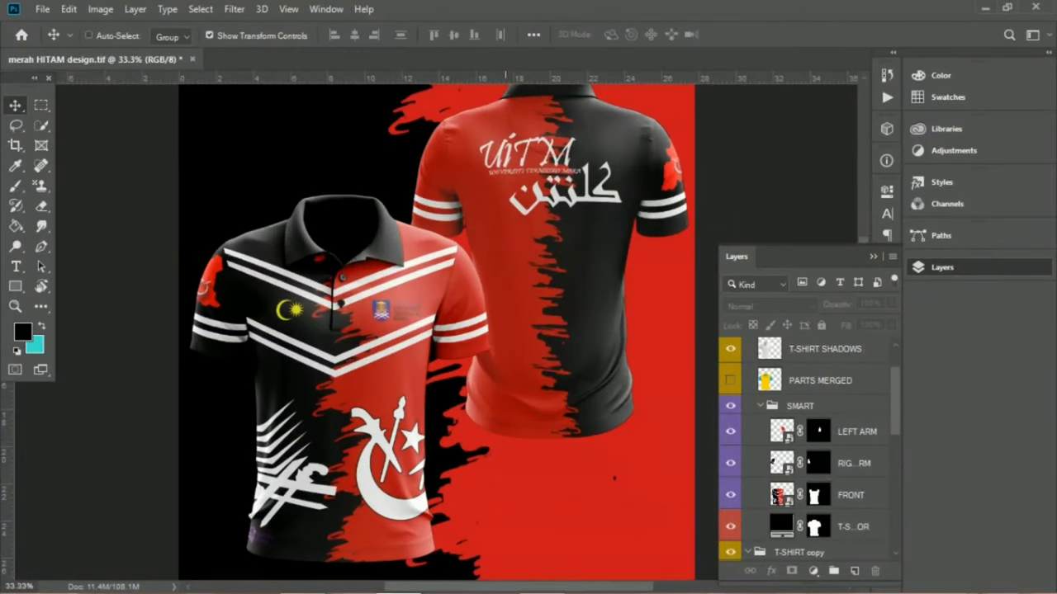
{"action": "key", "text": "ctrl+minus"}
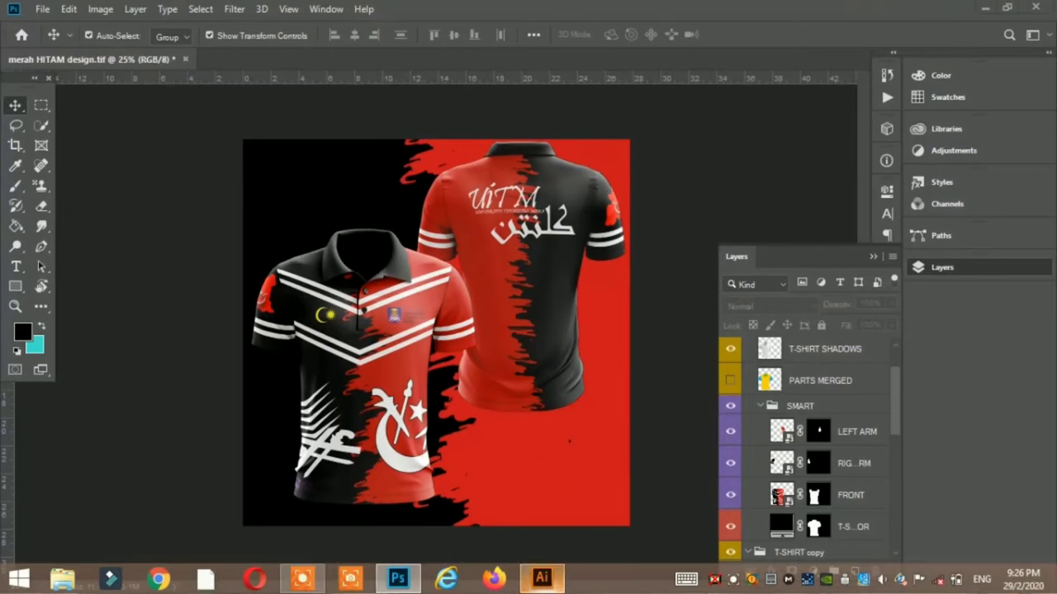
{"action": "left_click", "coordinate": [542, 578]}
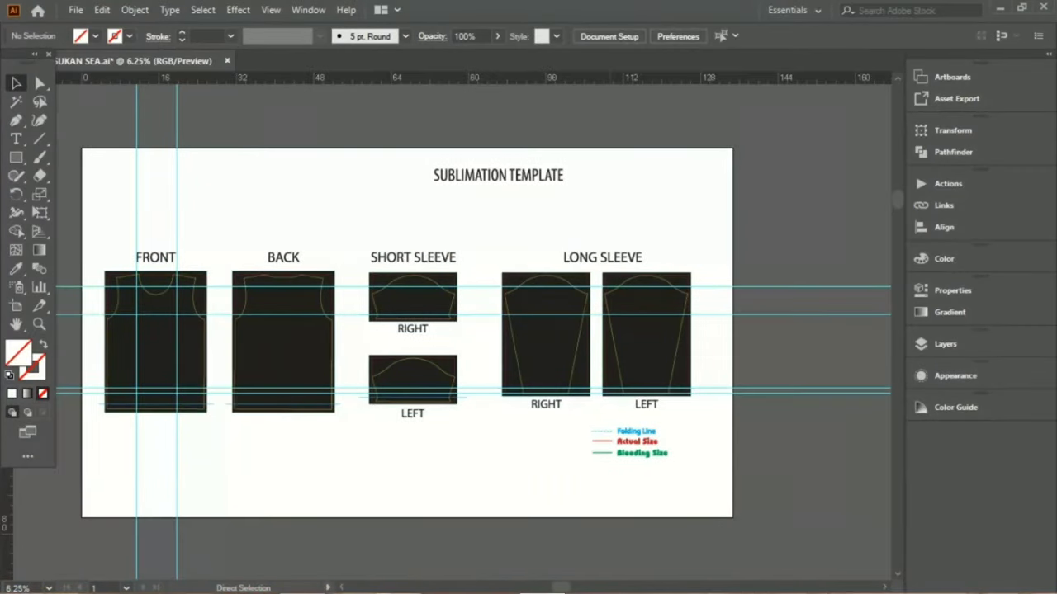
Open ART WORK.ai from the UITM folder as a second Illustrator document.
{"action": "scroll", "coordinate": [446, 331], "scroll_direction": "left", "scroll_amount": 2}
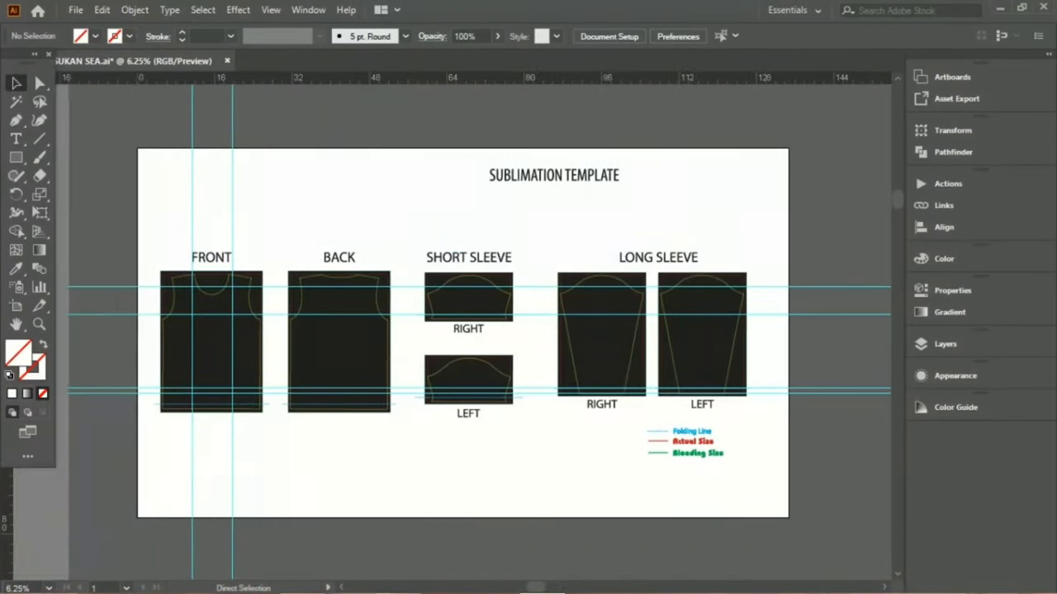
{"action": "key", "text": "ctrl+plus"}
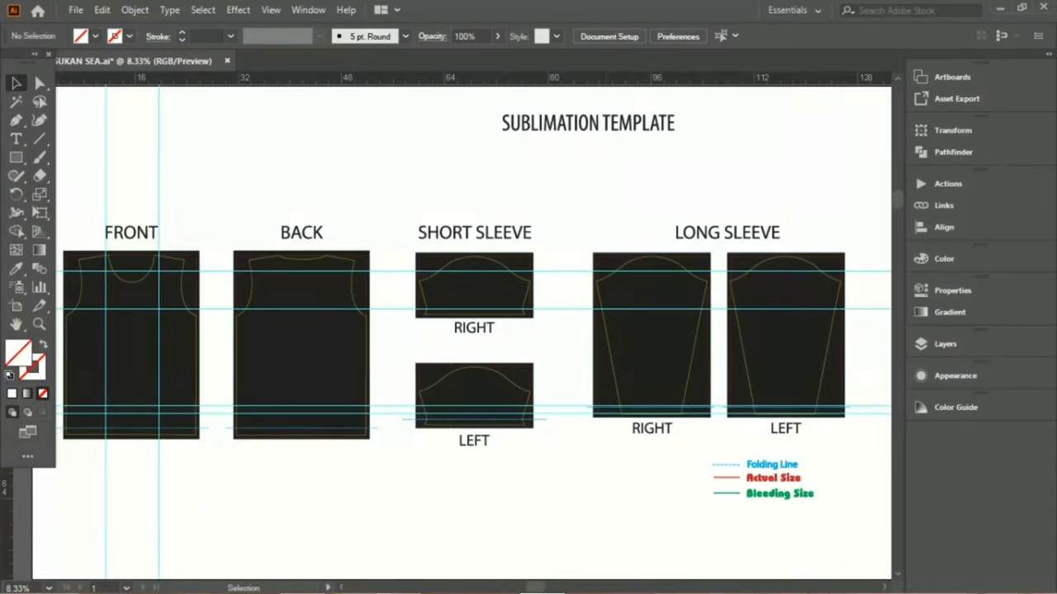
{"action": "left_click", "coordinate": [76, 9]}
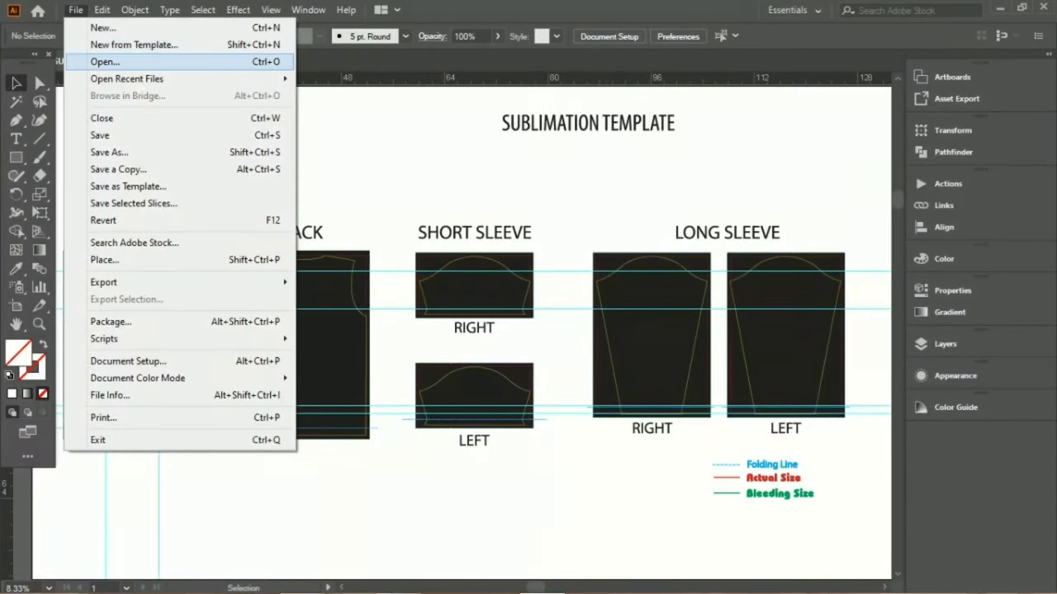
{"action": "left_click", "coordinate": [107, 64]}
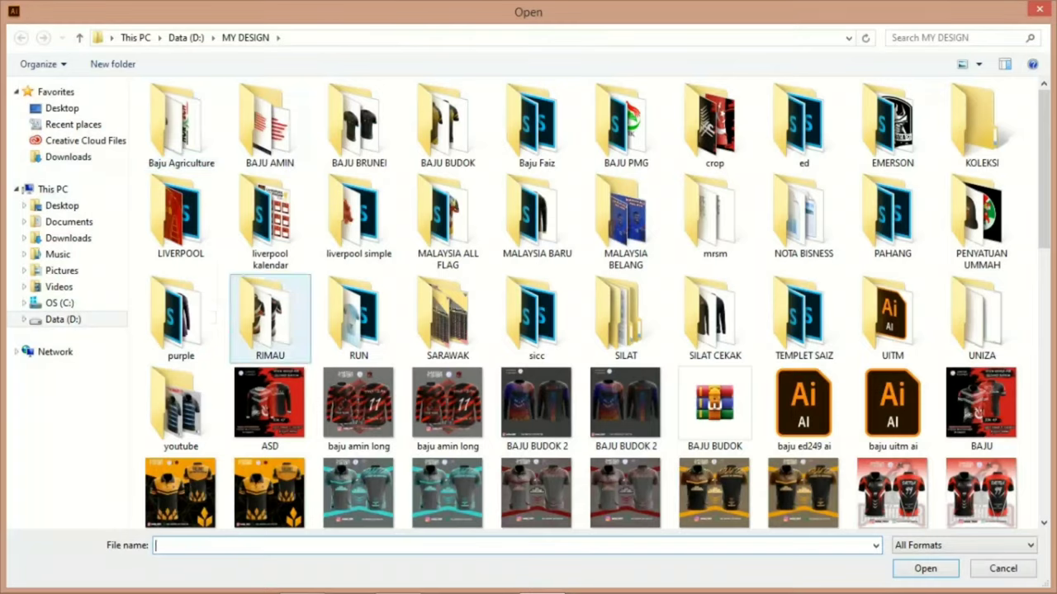
{"action": "left_click", "coordinate": [893, 318]}
{"action": "double_click", "coordinate": [892, 318]}
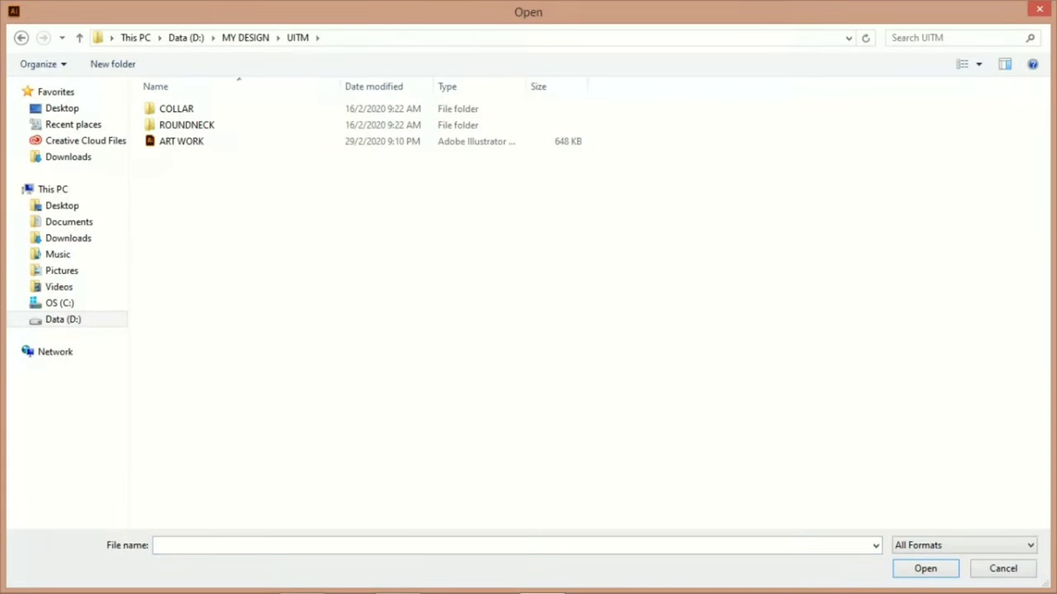
{"action": "left_click", "coordinate": [181, 141]}
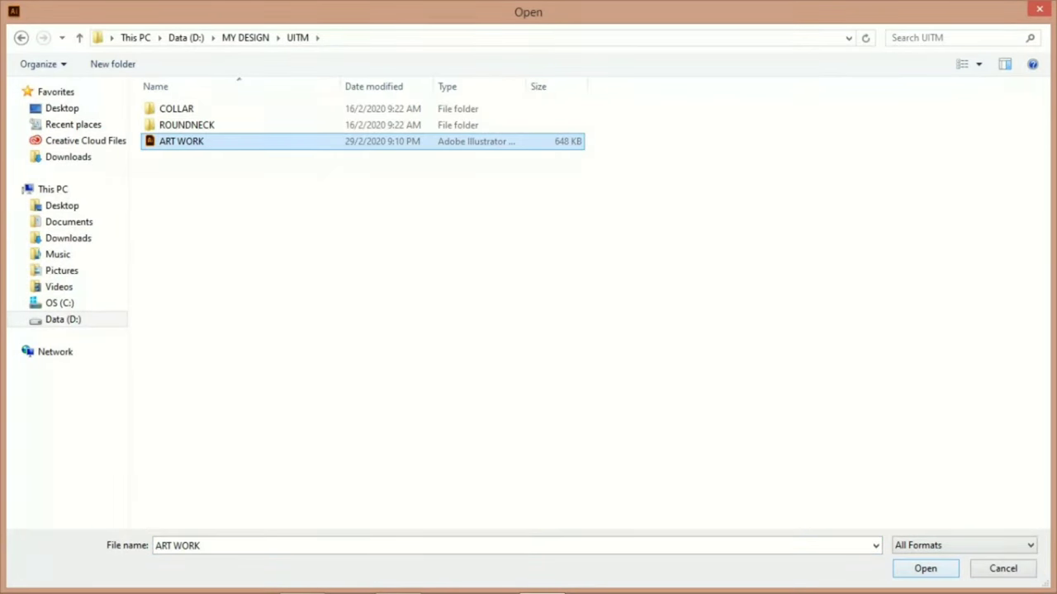
{"action": "left_click", "coordinate": [926, 569]}
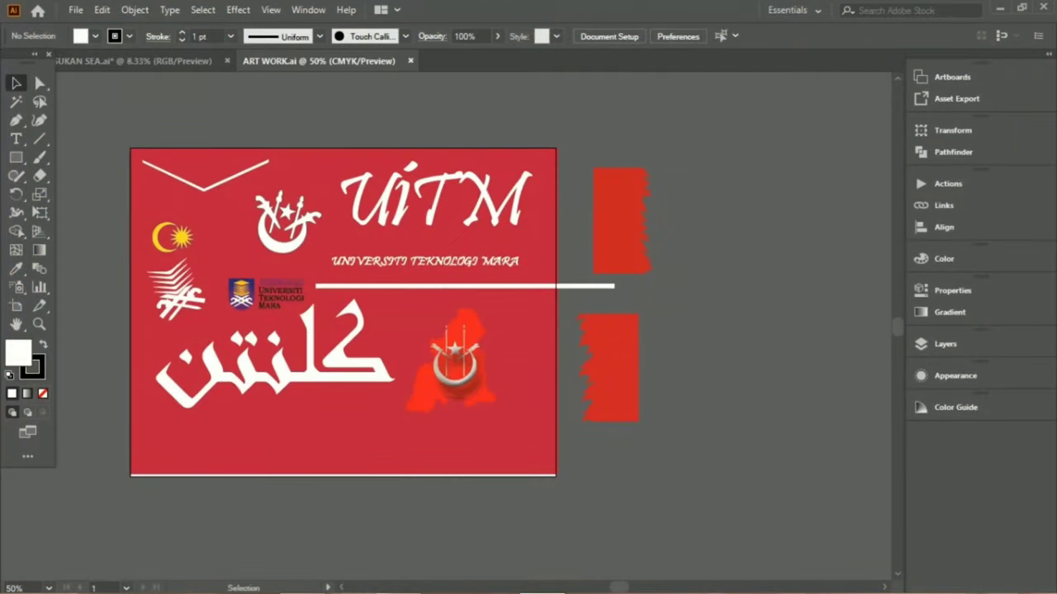
{"action": "scroll", "coordinate": [382, 370], "scroll_direction": "left", "scroll_amount": 1}
{"action": "scroll", "coordinate": [381, 369], "scroll_direction": "left", "scroll_amount": 1}
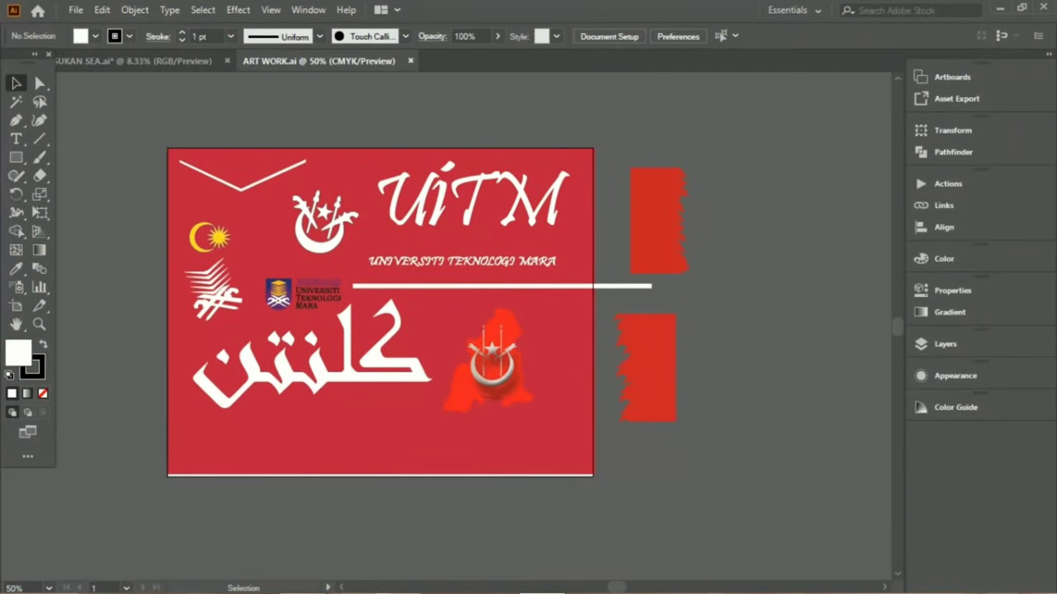
{"action": "left_click", "coordinate": [398, 577]}
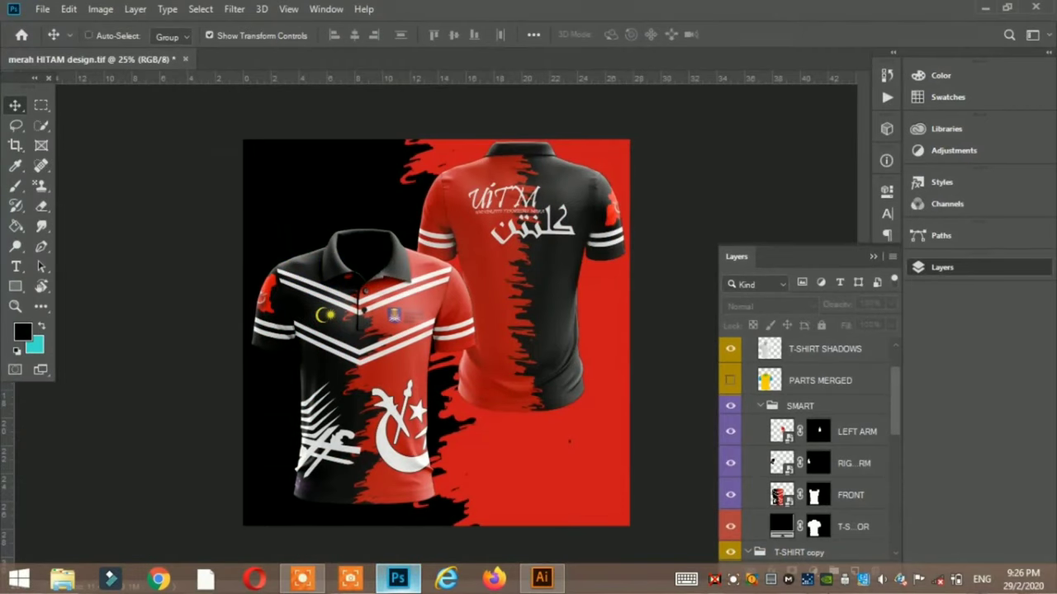
{"action": "key", "text": "ctrl+plus"}
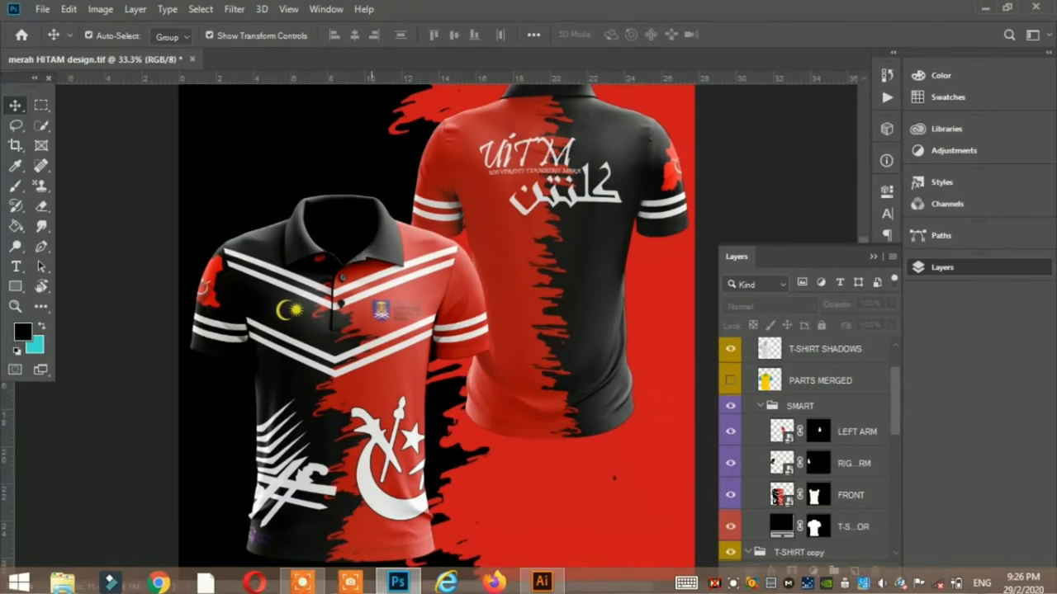
{"action": "scroll", "coordinate": [436, 332], "scroll_direction": "down", "scroll_amount": 1}
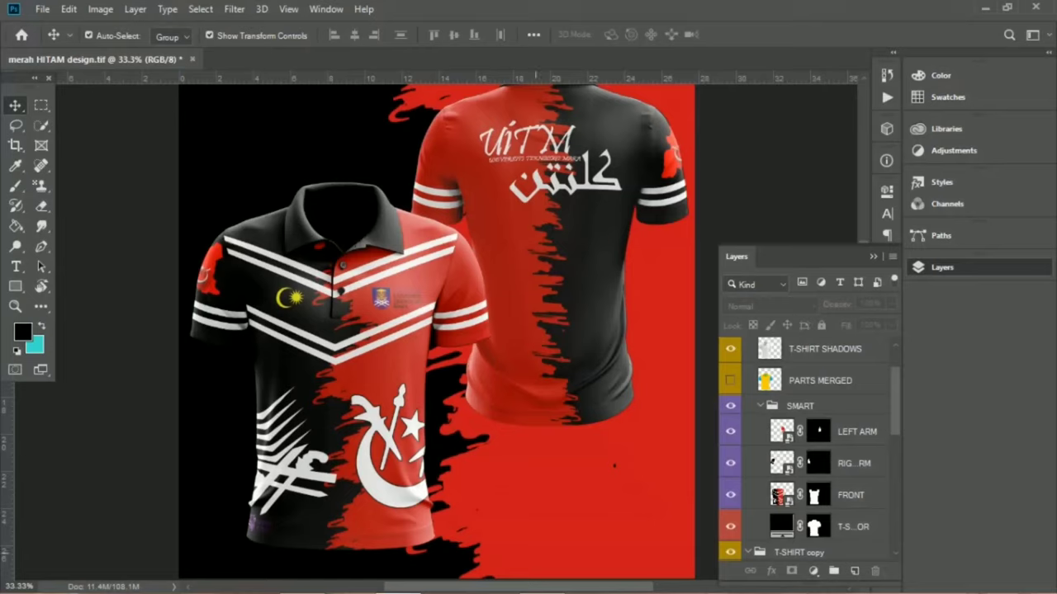
{"action": "left_click", "coordinate": [547, 581]}
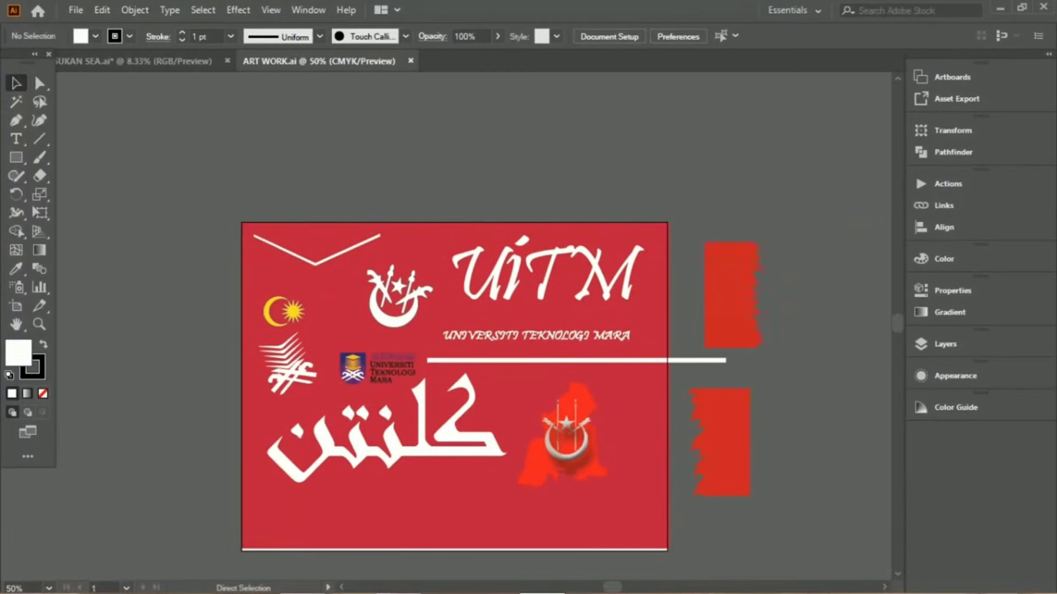
{"action": "key", "text": "ctrl+1"}
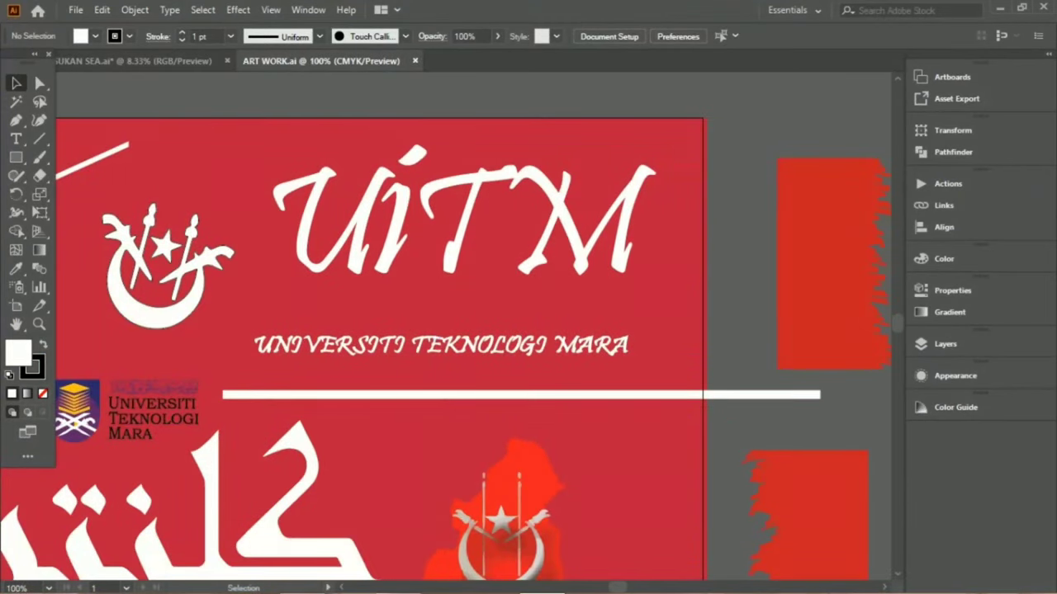
{"action": "left_click", "coordinate": [458, 218]}
{"action": "key", "text": "a"}
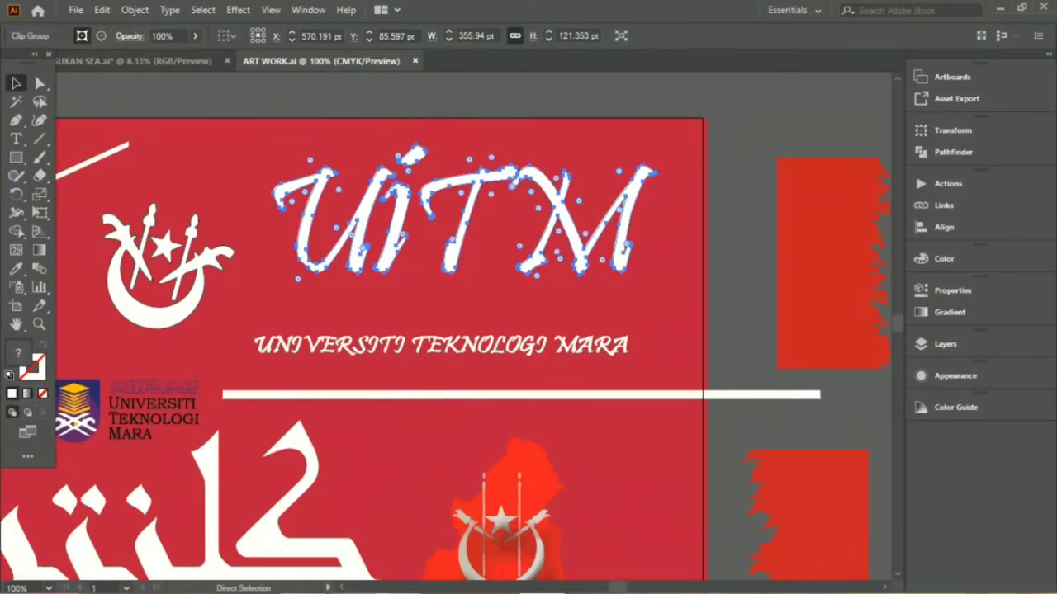
{"action": "key", "text": "ctrl+equal"}
{"action": "key", "text": "ctrl+equal"}
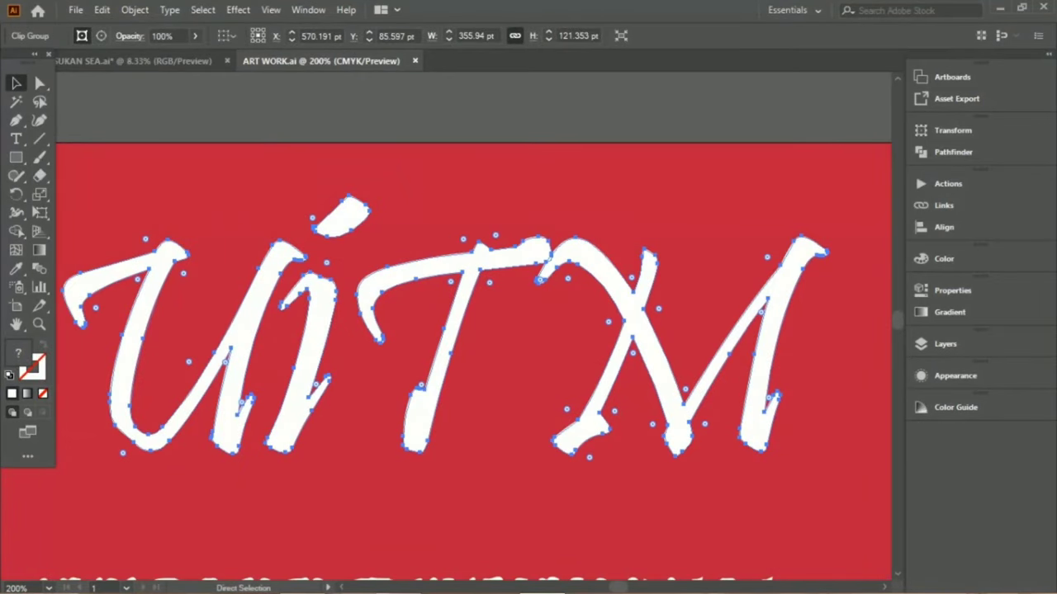
{"action": "scroll", "coordinate": [475, 363], "scroll_direction": "left", "scroll_amount": 3}
{"action": "scroll", "coordinate": [475, 363], "scroll_direction": "left", "scroll_amount": 5}
{"action": "scroll", "coordinate": [476, 363], "scroll_direction": "left", "scroll_amount": 3}
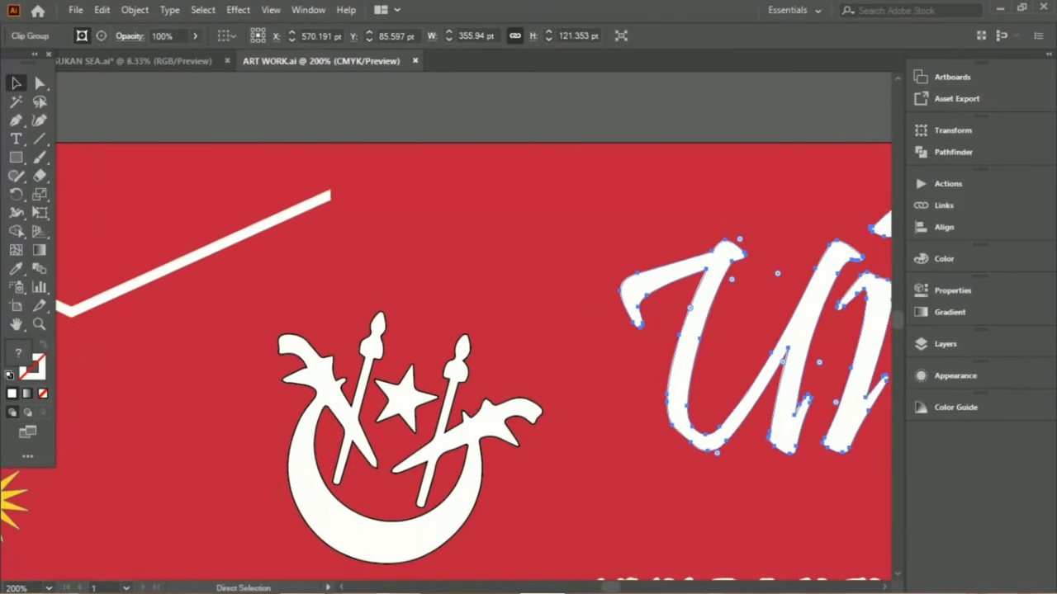
{"action": "key", "text": "v"}
{"action": "left_click", "coordinate": [437, 496]}
{"action": "scroll", "coordinate": [476, 363], "scroll_direction": "left", "scroll_amount": 2}
{"action": "key", "text": "a"}
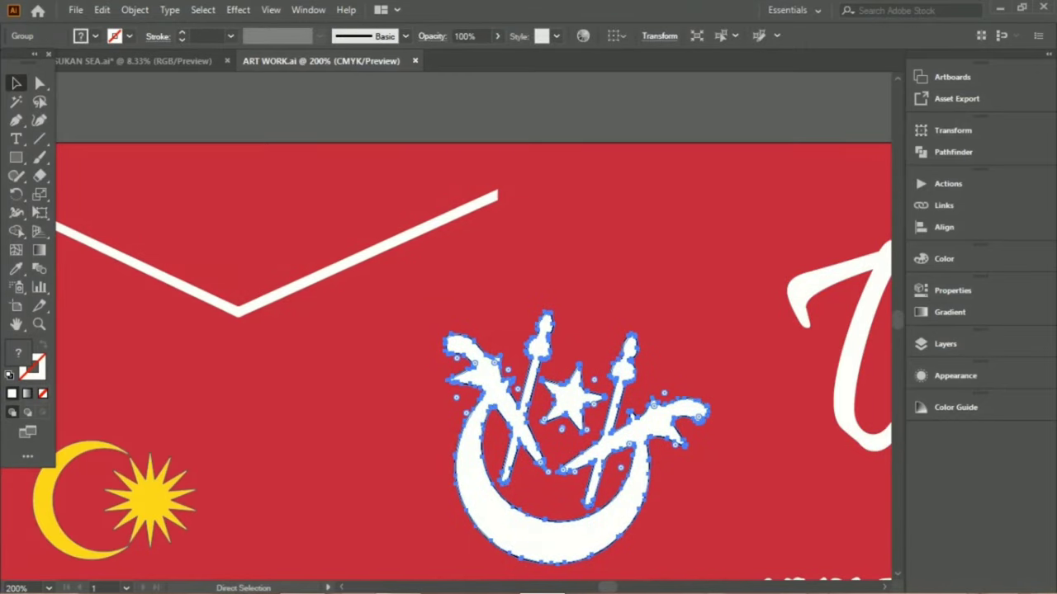
{"action": "left_click", "coordinate": [330, 271]}
{"action": "scroll", "coordinate": [476, 330], "scroll_direction": "up", "scroll_amount": 2}
{"action": "scroll", "coordinate": [476, 331], "scroll_direction": "left", "scroll_amount": 3}
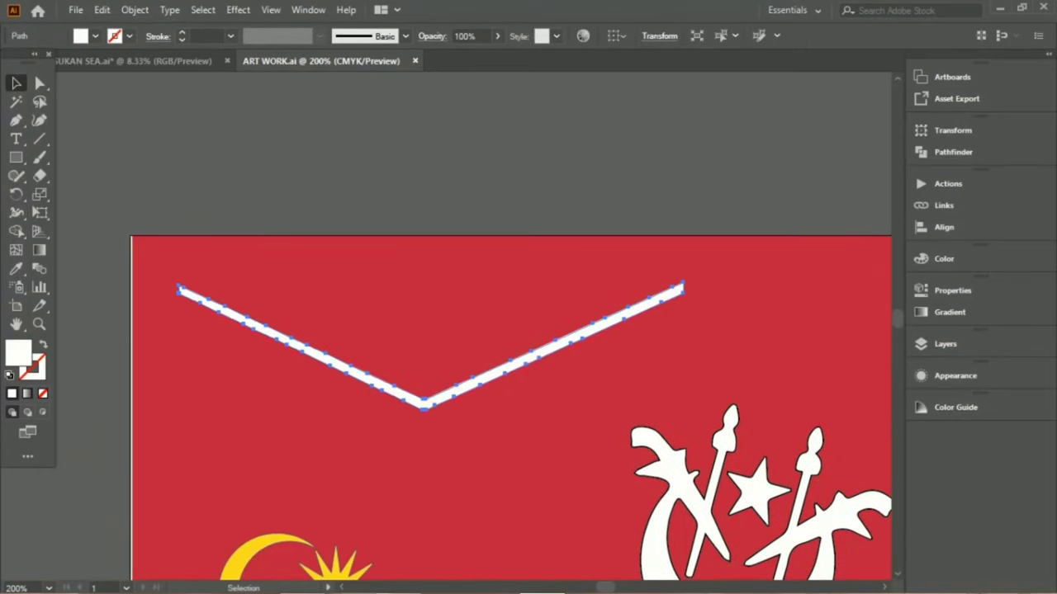
{"action": "scroll", "coordinate": [476, 330], "scroll_direction": "down", "scroll_amount": 4}
{"action": "scroll", "coordinate": [512, 330], "scroll_direction": "down", "scroll_amount": 2}
{"action": "left_click", "coordinate": [334, 260]}
{"action": "scroll", "coordinate": [512, 330], "scroll_direction": "down", "scroll_amount": 4}
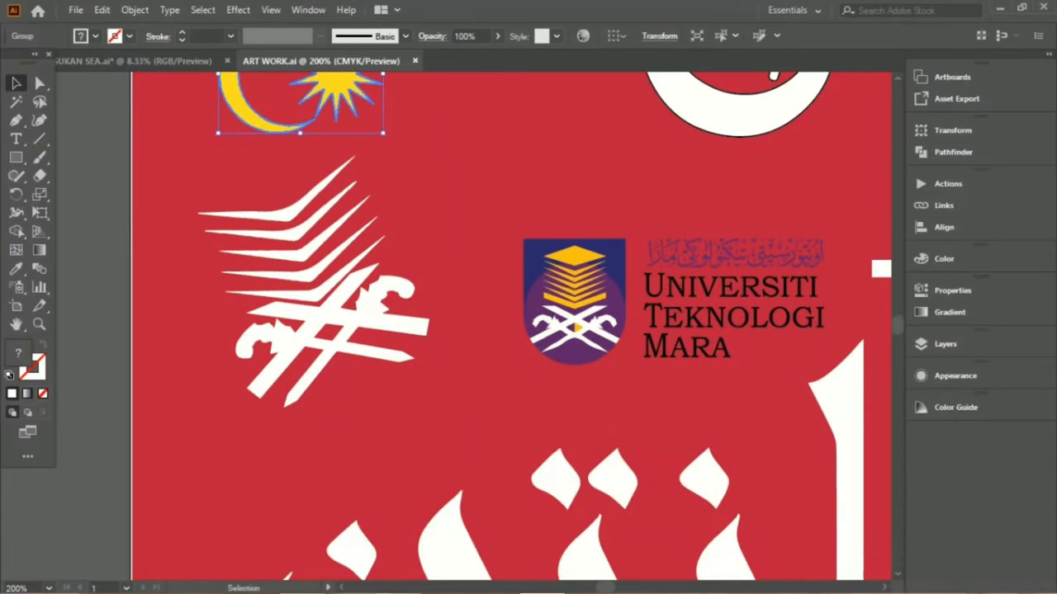
{"action": "left_click", "coordinate": [330, 318]}
{"action": "left_click", "coordinate": [574, 301]}
{"action": "scroll", "coordinate": [512, 330], "scroll_direction": "right", "scroll_amount": 2}
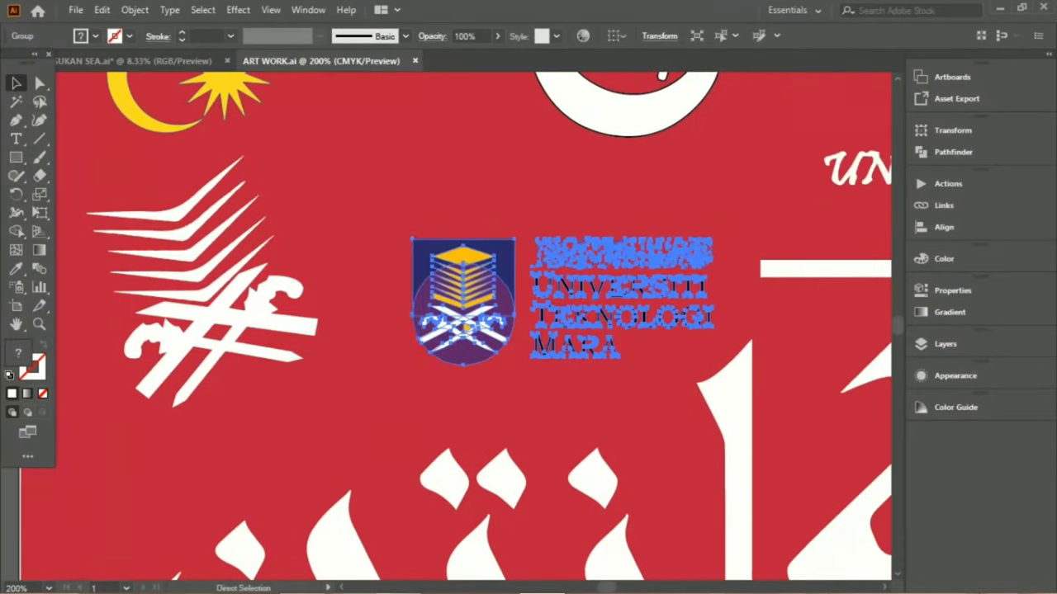
{"action": "scroll", "coordinate": [511, 331], "scroll_direction": "down", "scroll_amount": 4}
{"action": "scroll", "coordinate": [596, 299], "scroll_direction": "down", "scroll_amount": 2}
{"action": "left_click", "coordinate": [596, 299]}
{"action": "scroll", "coordinate": [596, 299], "scroll_direction": "up", "scroll_amount": 3}
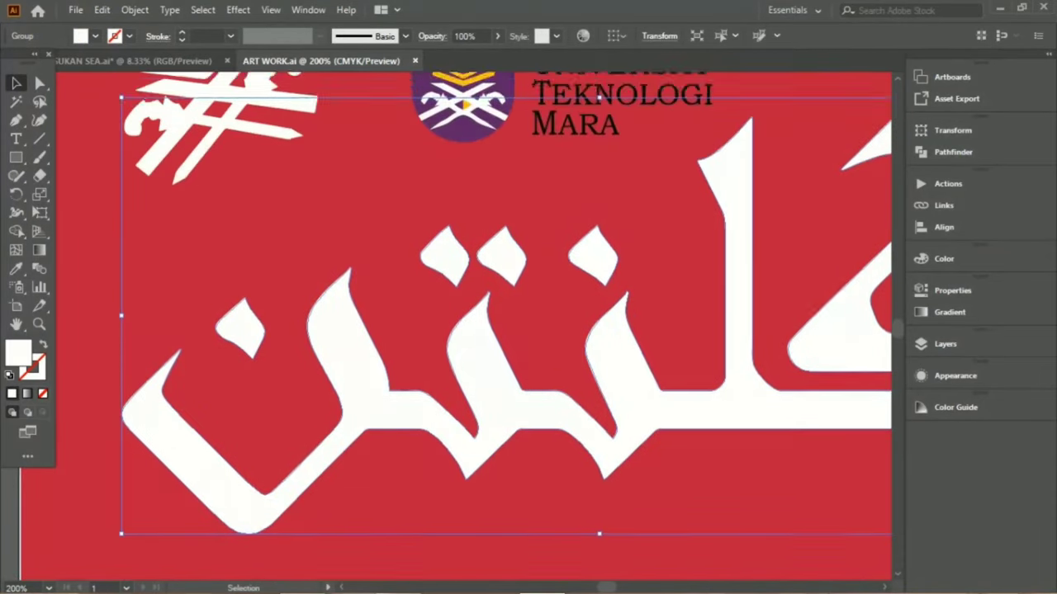
{"action": "scroll", "coordinate": [596, 299], "scroll_direction": "up", "scroll_amount": 3}
{"action": "left_click", "coordinate": [596, 299], "text": "ctrl"}
Zoom in closely and pan around to inspect the UiTM lettering outlines.
{"action": "key", "text": "ctrl+equal"}
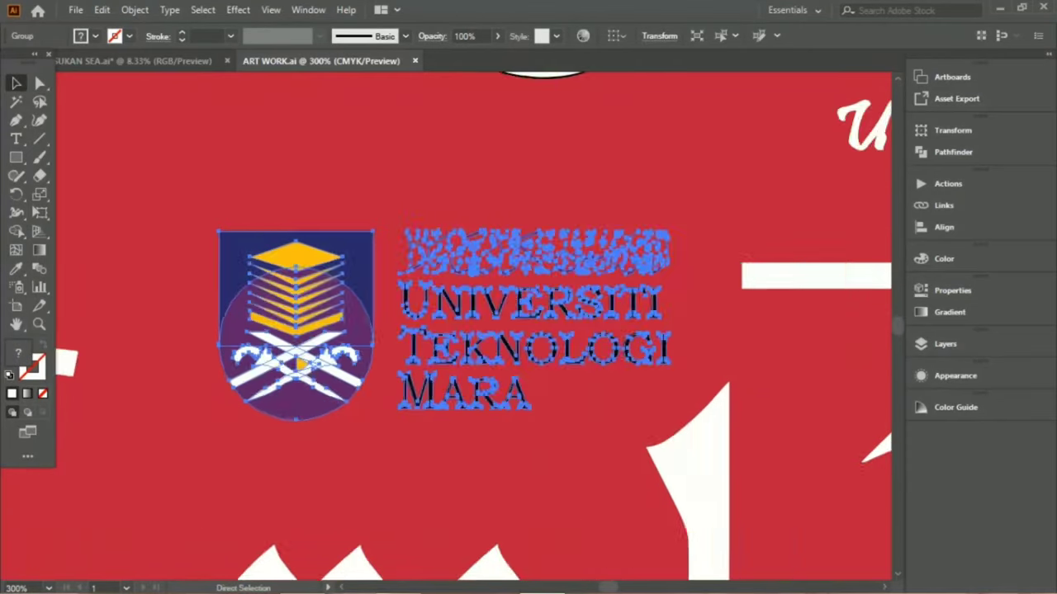
{"action": "key", "text": "ctrl+equal"}
{"action": "key", "text": "ctrl+equal"}
{"action": "key", "text": "ctrl+equal"}
{"action": "key", "text": "ctrl+equal"}
{"action": "key", "text": "ctrl+equal"}
{"action": "key", "text": "ctrl+equal"}
{"action": "key", "text": "ctrl+equal"}
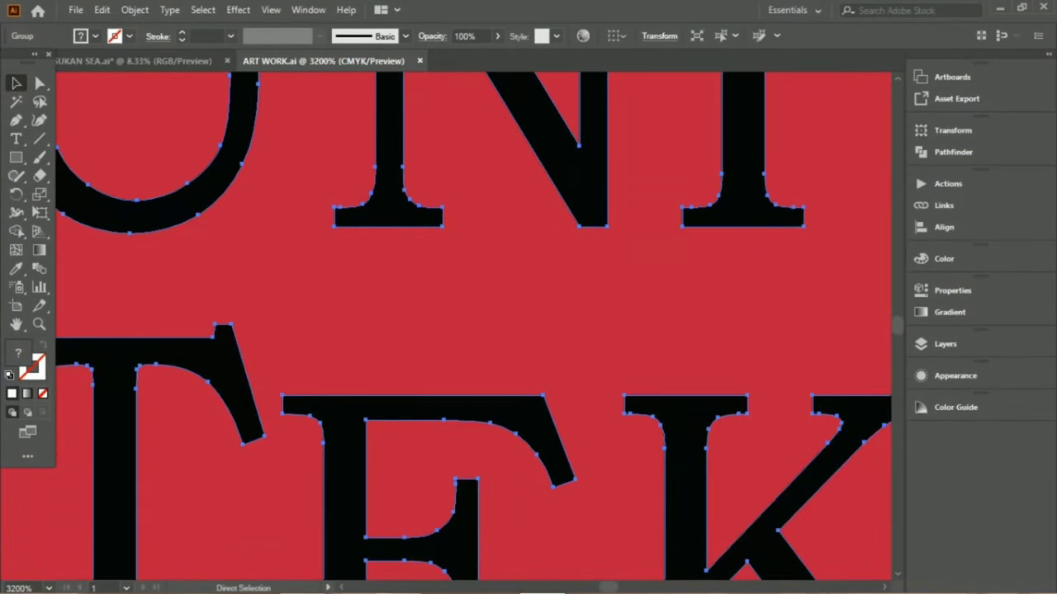
{"action": "key", "text": "v"}
{"action": "scroll", "coordinate": [473, 326], "scroll_direction": "up", "scroll_amount": 5}
{"action": "scroll", "coordinate": [473, 326], "scroll_direction": "up", "scroll_amount": 5}
{"action": "scroll", "coordinate": [473, 330], "scroll_direction": "up", "scroll_amount": 5}
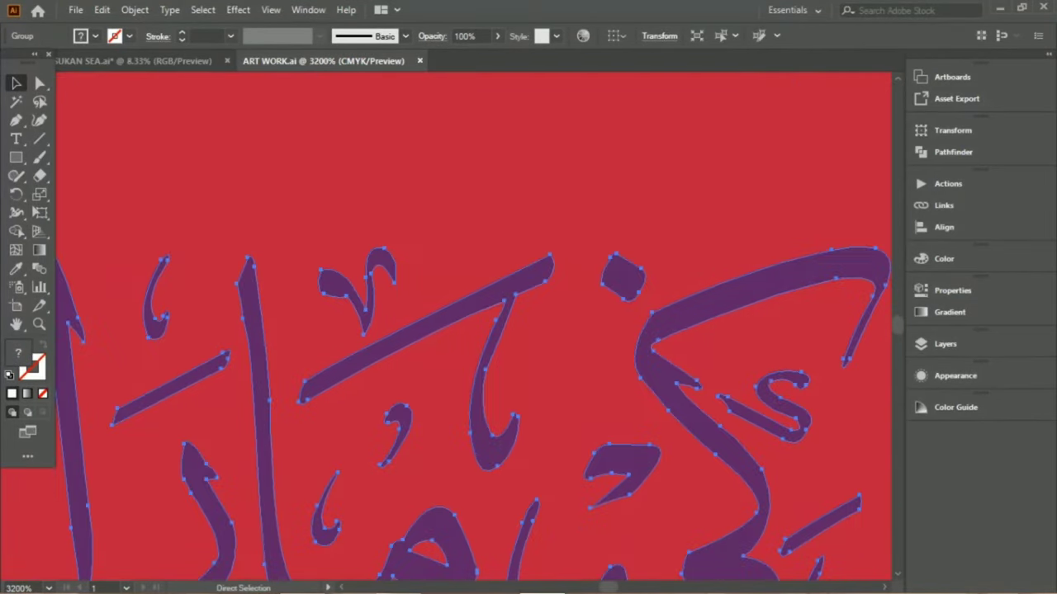
{"action": "scroll", "coordinate": [473, 331], "scroll_direction": "right", "scroll_amount": 5}
{"action": "scroll", "coordinate": [473, 331], "scroll_direction": "right", "scroll_amount": 5}
{"action": "scroll", "coordinate": [473, 330], "scroll_direction": "right", "scroll_amount": 5}
{"action": "scroll", "coordinate": [473, 330], "scroll_direction": "up", "scroll_amount": 5}
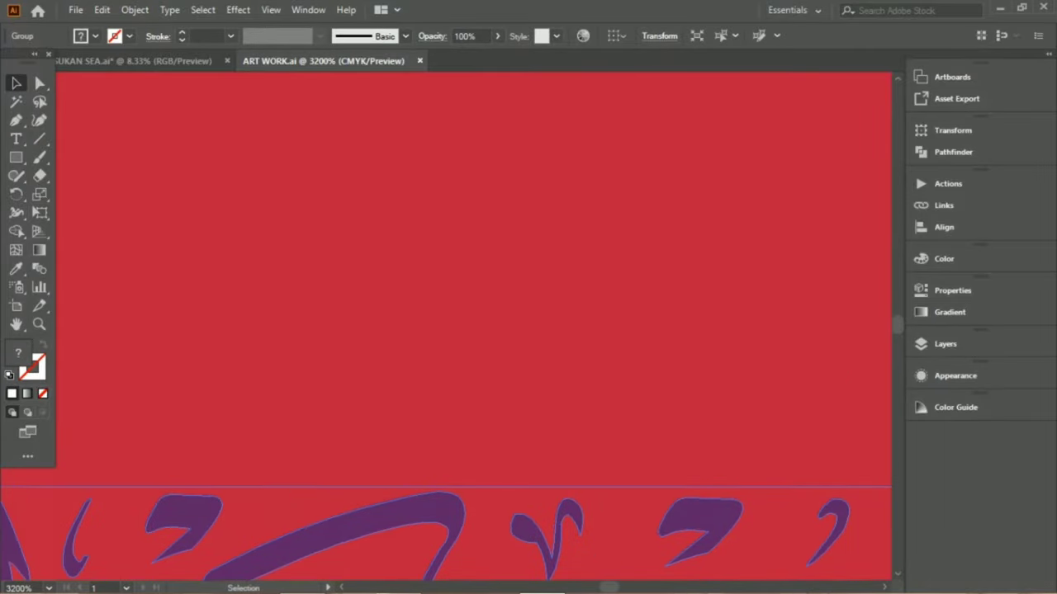
{"action": "scroll", "coordinate": [473, 330], "scroll_direction": "up", "scroll_amount": 5}
{"action": "scroll", "coordinate": [473, 330], "scroll_direction": "down", "scroll_amount": 2}
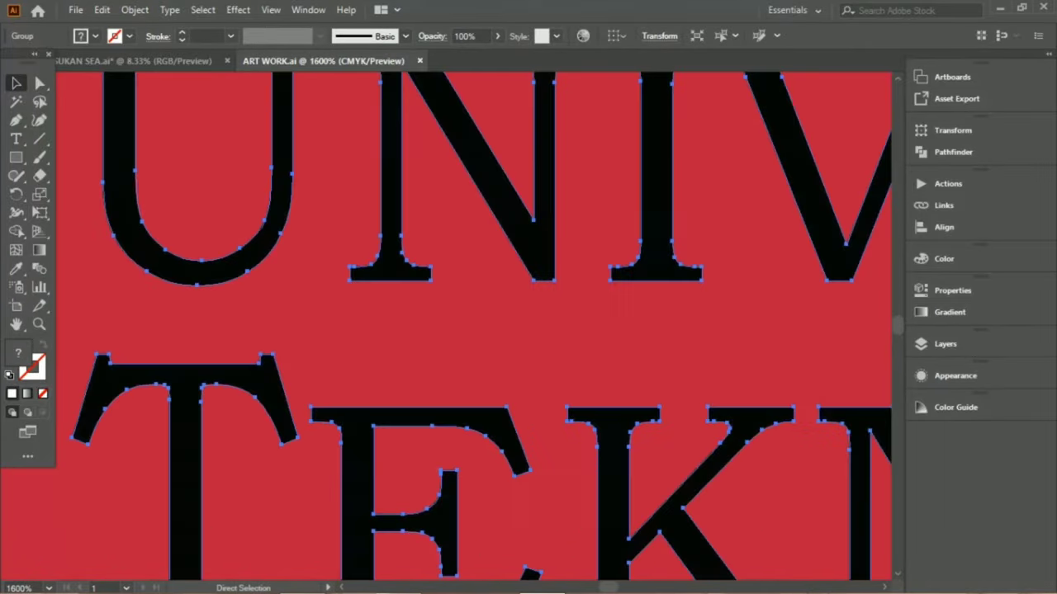
{"action": "scroll", "coordinate": [473, 331], "scroll_direction": "up", "scroll_amount": 3}
{"action": "scroll", "coordinate": [473, 330], "scroll_direction": "up", "scroll_amount": 5}
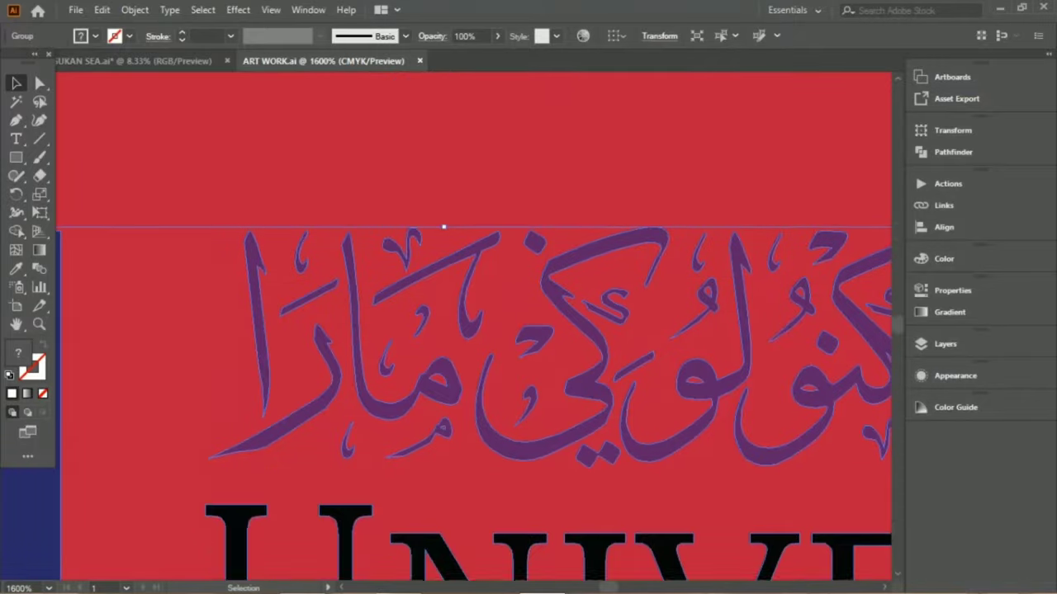
{"action": "scroll", "coordinate": [473, 330], "scroll_direction": "up", "scroll_amount": 5}
{"action": "scroll", "coordinate": [473, 331], "scroll_direction": "up", "scroll_amount": 3}
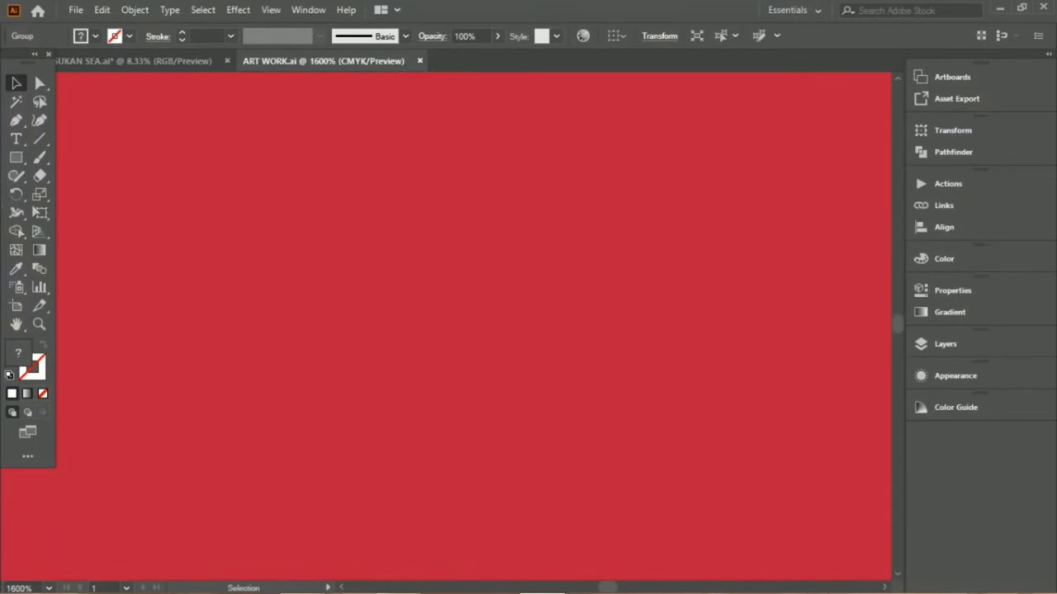
{"action": "scroll", "coordinate": [473, 330], "scroll_direction": "down", "scroll_amount": 3}
{"action": "scroll", "coordinate": [473, 330], "scroll_direction": "right", "scroll_amount": 3}
{"action": "scroll", "coordinate": [473, 330], "scroll_direction": "right", "scroll_amount": 3}
{"action": "scroll", "coordinate": [457, 486], "scroll_direction": "left", "scroll_amount": 3}
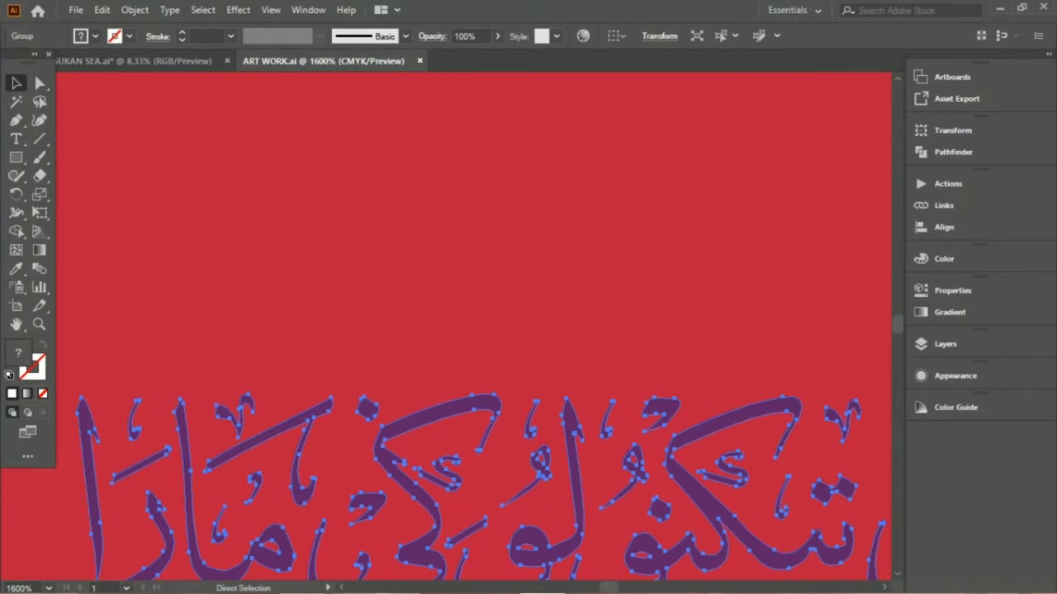
{"action": "scroll", "coordinate": [457, 487], "scroll_direction": "left", "scroll_amount": 3}
{"action": "scroll", "coordinate": [456, 486], "scroll_direction": "left", "scroll_amount": 3}
{"action": "scroll", "coordinate": [457, 486], "scroll_direction": "left", "scroll_amount": 3}
{"action": "key", "text": "v"}
{"action": "scroll", "coordinate": [473, 495], "scroll_direction": "right", "scroll_amount": 3}
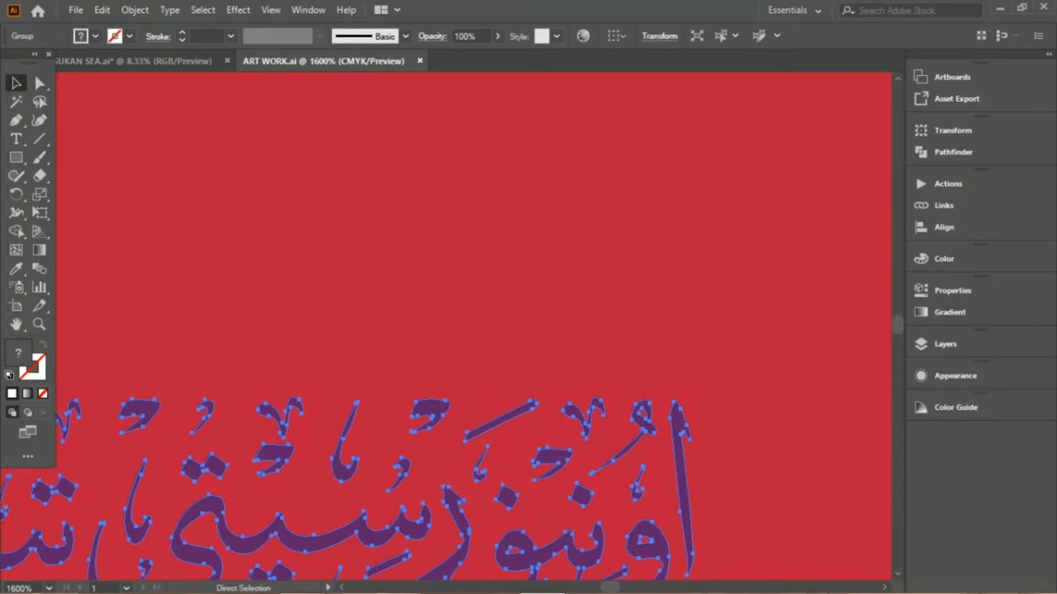
{"action": "scroll", "coordinate": [473, 496], "scroll_direction": "right", "scroll_amount": 2}
Zoom out, inspect the UNIVERSITI TEKNOLOGI MARA outline, then deselect and fit the artboard.
{"action": "key", "text": "a"}
{"action": "key", "text": "ctrl+minus"}
{"action": "key", "text": "ctrl+minus"}
{"action": "key", "text": "ctrl+minus"}
{"action": "key", "text": "ctrl+minus"}
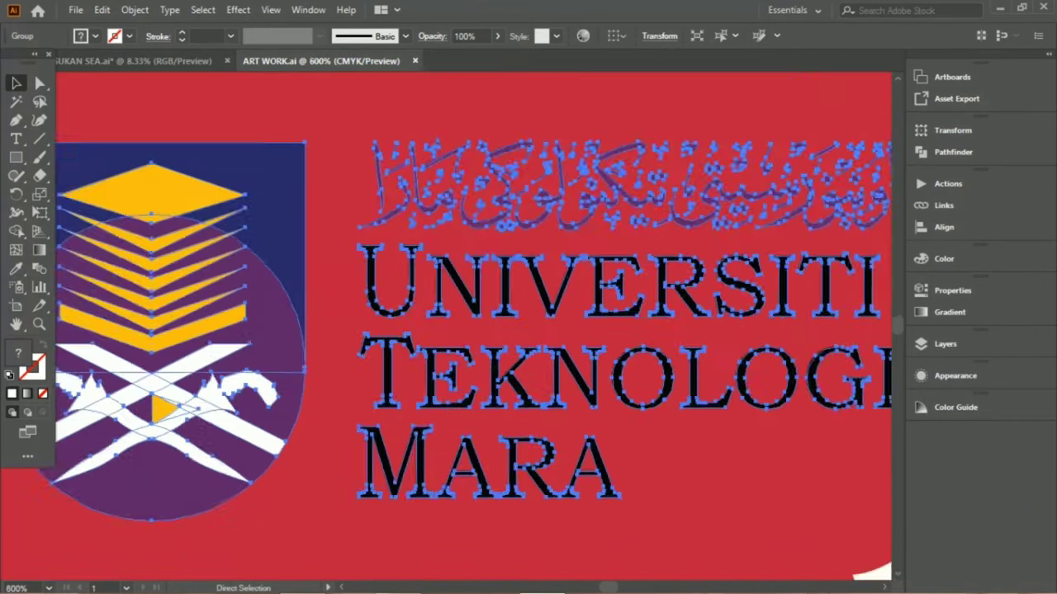
{"action": "key", "text": "ctrl+minus"}
{"action": "key", "text": "ctrl+minus"}
{"action": "key", "text": "v"}
{"action": "scroll", "coordinate": [449, 326], "scroll_direction": "up", "scroll_amount": 3}
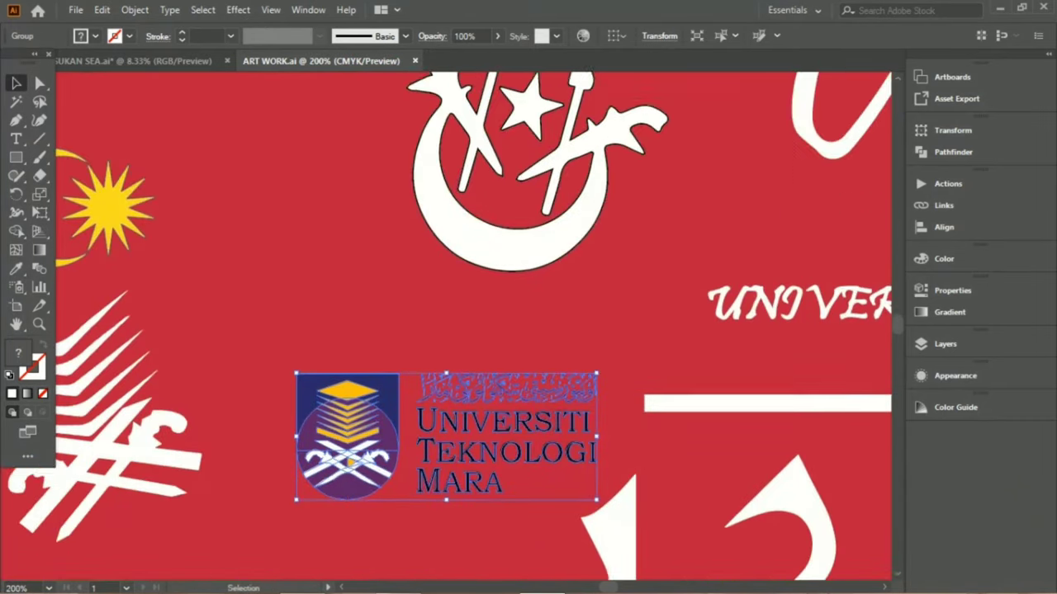
{"action": "scroll", "coordinate": [449, 326], "scroll_direction": "up", "scroll_amount": 3}
{"action": "scroll", "coordinate": [449, 326], "scroll_direction": "left", "scroll_amount": 5}
{"action": "scroll", "coordinate": [449, 327], "scroll_direction": "up", "scroll_amount": 2}
{"action": "scroll", "coordinate": [490, 326], "scroll_direction": "up", "scroll_amount": 3}
{"action": "scroll", "coordinate": [490, 327], "scroll_direction": "right", "scroll_amount": 5}
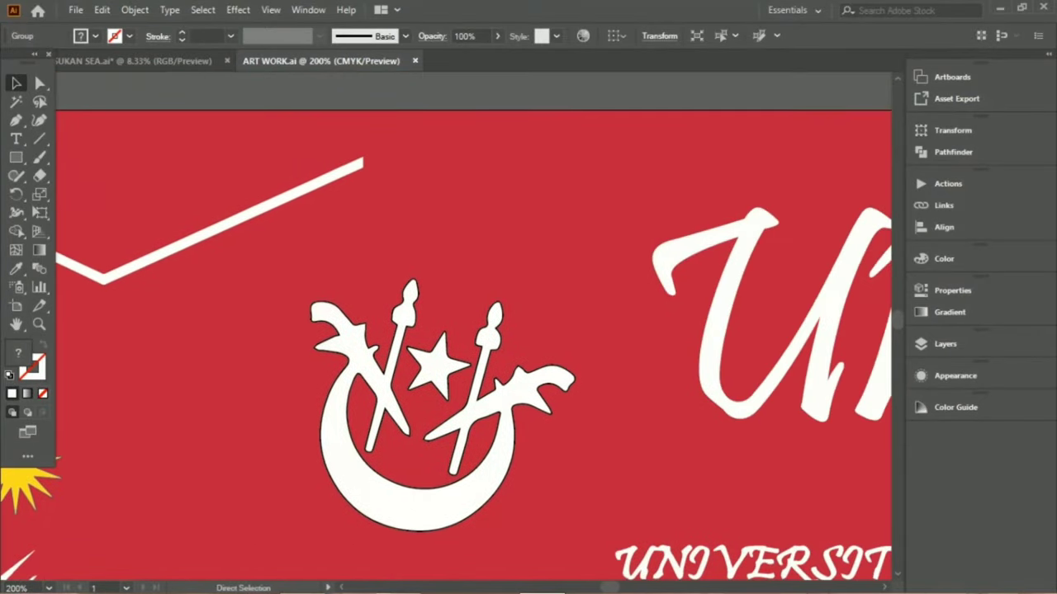
{"action": "scroll", "coordinate": [491, 326], "scroll_direction": "right", "scroll_amount": 4}
{"action": "scroll", "coordinate": [491, 326], "scroll_direction": "down", "scroll_amount": 3}
{"action": "scroll", "coordinate": [473, 326], "scroll_direction": "down", "scroll_amount": 3}
{"action": "scroll", "coordinate": [474, 327], "scroll_direction": "right", "scroll_amount": 1}
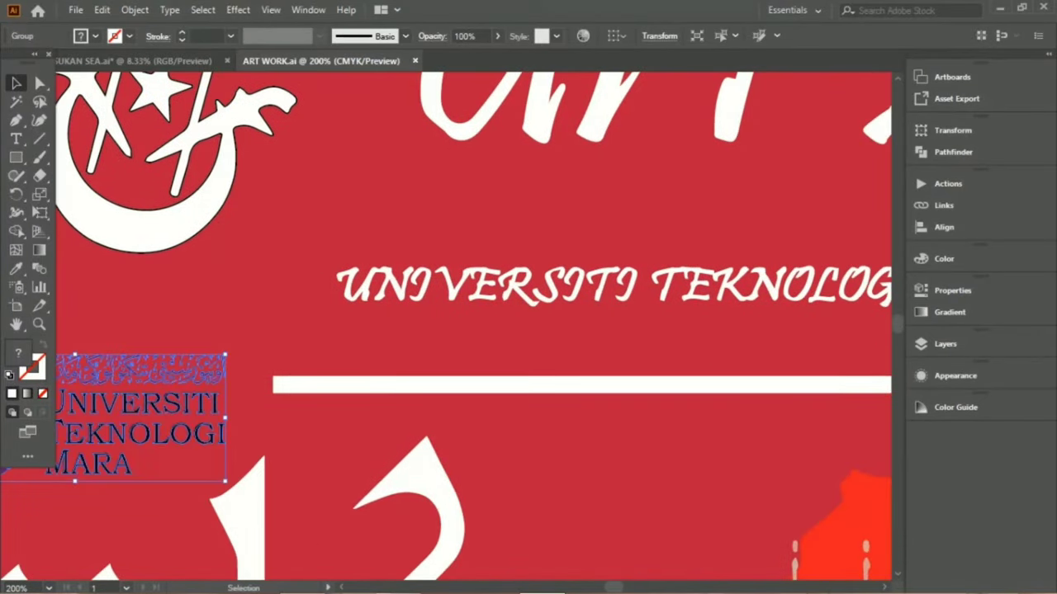
{"action": "left_click", "coordinate": [740, 280], "text": "ctrl"}
{"action": "scroll", "coordinate": [740, 278], "scroll_direction": "up", "scroll_amount": 3}
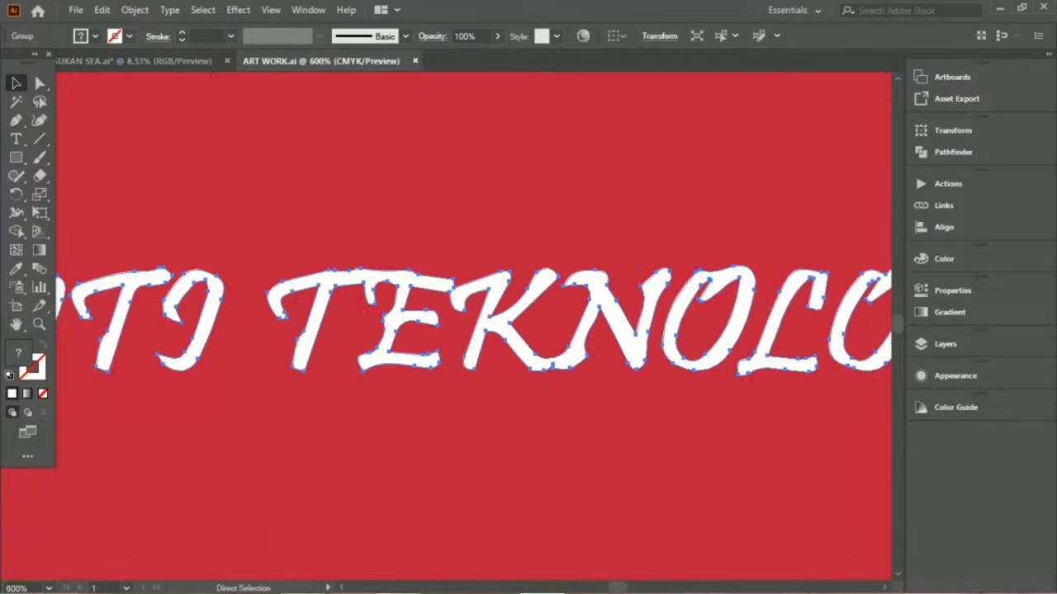
{"action": "scroll", "coordinate": [740, 277], "scroll_direction": "up", "scroll_amount": 3}
{"action": "scroll", "coordinate": [495, 292], "scroll_direction": "up", "scroll_amount": 1}
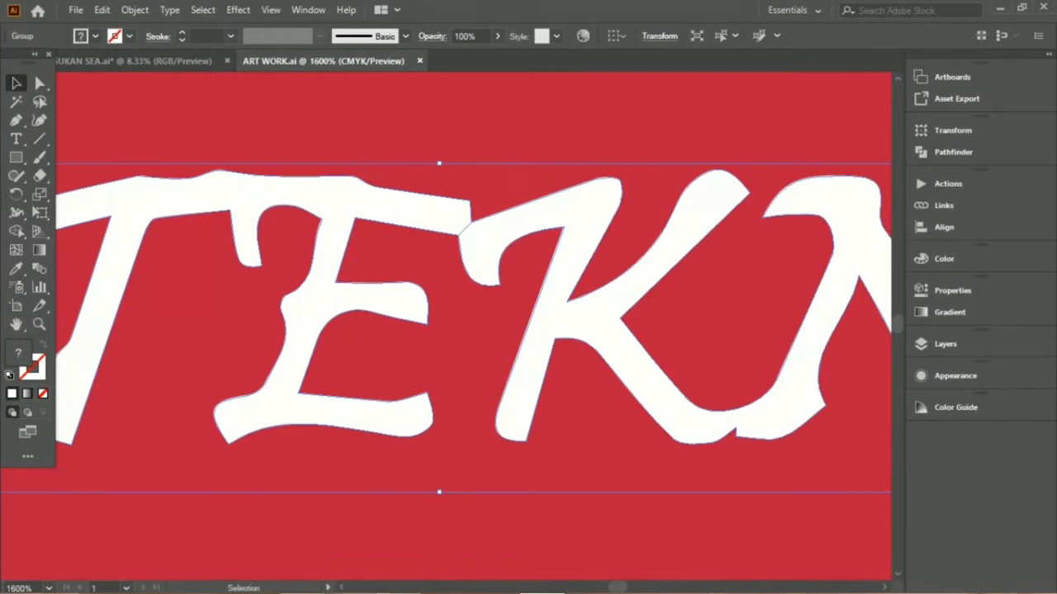
{"action": "key", "text": "ctrl+shift+a"}
{"action": "key", "text": "ctrl+0"}
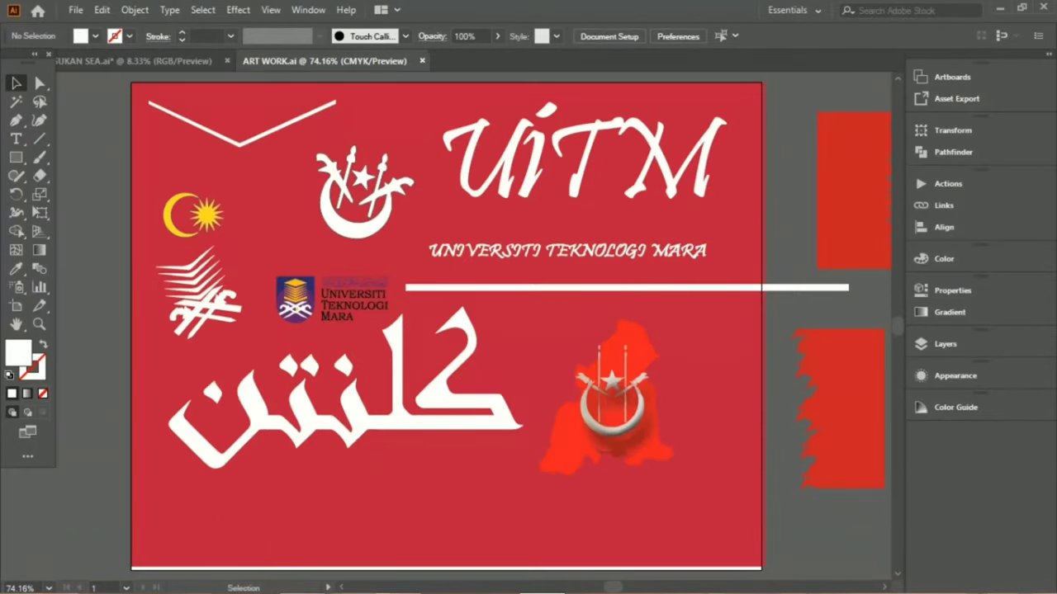
{"action": "left_click", "coordinate": [136, 60]}
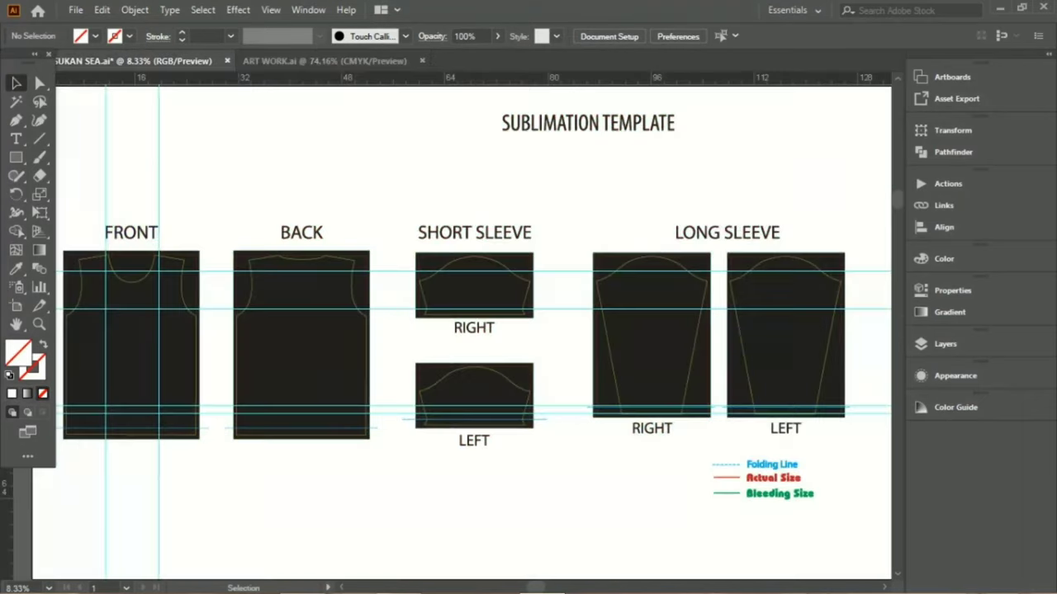
{"action": "scroll", "coordinate": [545, 330], "scroll_direction": "left", "scroll_amount": 3}
{"action": "scroll", "coordinate": [545, 330], "scroll_direction": "left", "scroll_amount": 2}
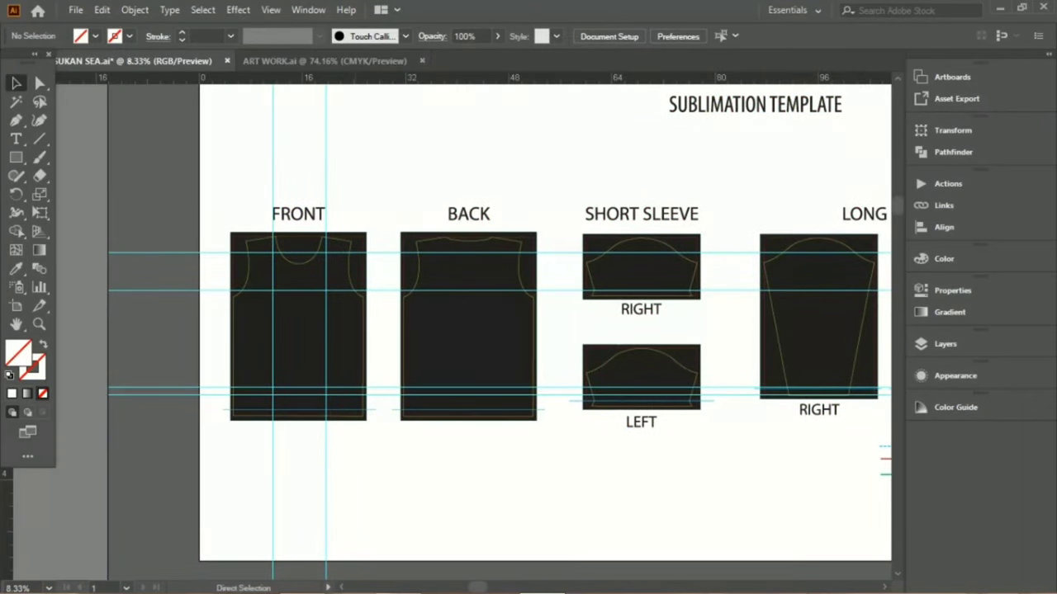
{"action": "scroll", "coordinate": [479, 330], "scroll_direction": "right", "scroll_amount": 3}
{"action": "scroll", "coordinate": [478, 331], "scroll_direction": "right", "scroll_amount": 2}
{"action": "scroll", "coordinate": [479, 331], "scroll_direction": "down", "scroll_amount": 3}
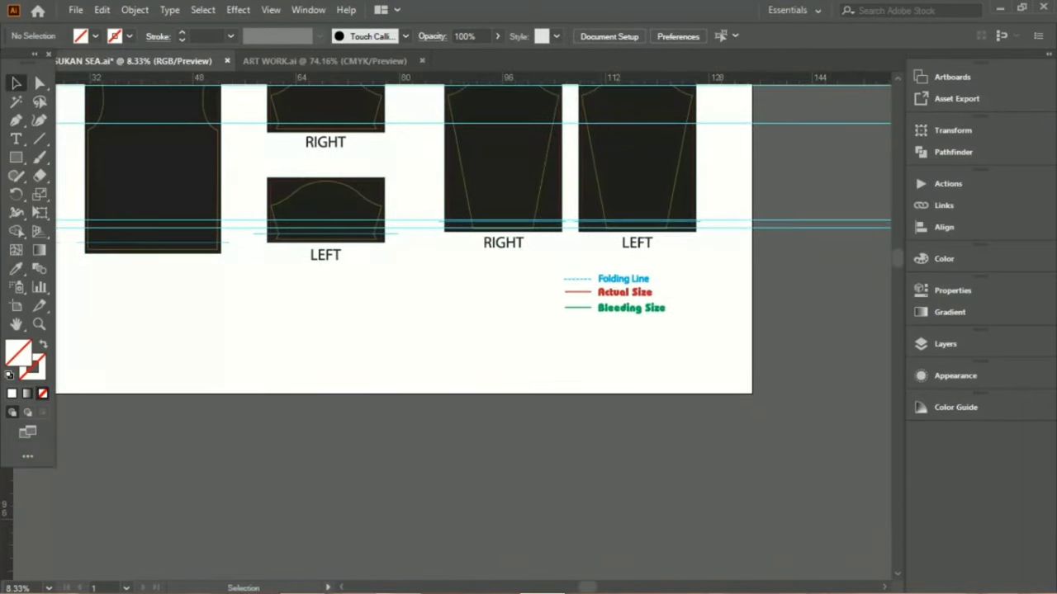
{"action": "scroll", "coordinate": [478, 330], "scroll_direction": "up", "scroll_amount": 1}
{"action": "scroll", "coordinate": [479, 331], "scroll_direction": "up", "scroll_amount": 1}
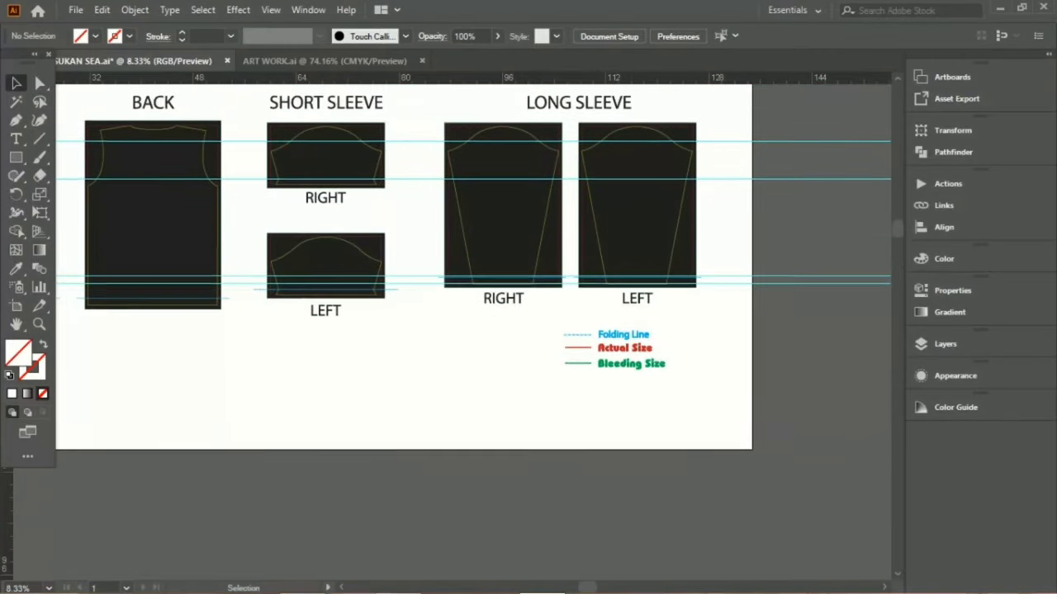
{"action": "scroll", "coordinate": [479, 330], "scroll_direction": "up", "scroll_amount": 3}
{"action": "scroll", "coordinate": [479, 330], "scroll_direction": "left", "scroll_amount": 3}
{"action": "scroll", "coordinate": [479, 330], "scroll_direction": "left", "scroll_amount": 3}
{"action": "scroll", "coordinate": [456, 332], "scroll_direction": "up", "scroll_amount": 1}
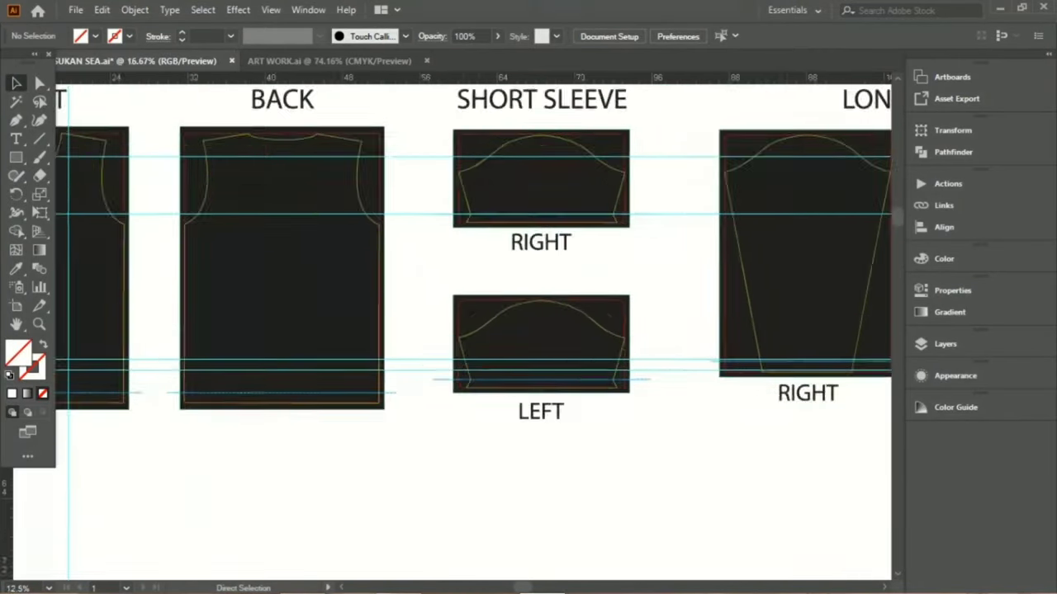
{"action": "scroll", "coordinate": [456, 332], "scroll_direction": "up", "scroll_amount": 3}
{"action": "scroll", "coordinate": [455, 332], "scroll_direction": "up", "scroll_amount": 1}
{"action": "scroll", "coordinate": [479, 330], "scroll_direction": "right", "scroll_amount": 4}
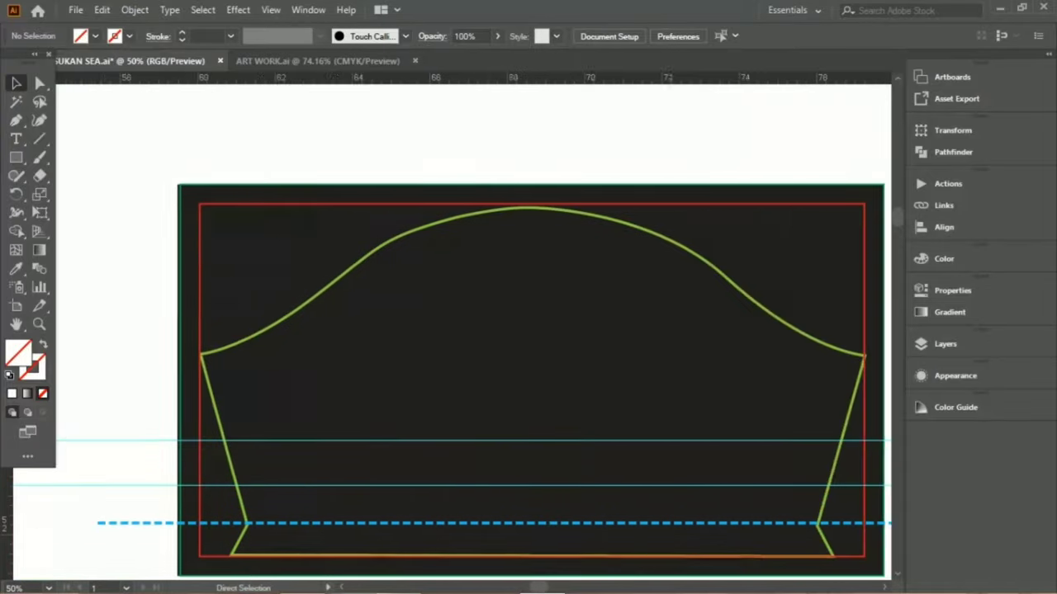
{"action": "scroll", "coordinate": [479, 330], "scroll_direction": "right", "scroll_amount": 1}
{"action": "scroll", "coordinate": [478, 330], "scroll_direction": "down", "scroll_amount": 1}
{"action": "scroll", "coordinate": [479, 330], "scroll_direction": "left", "scroll_amount": 1}
{"action": "scroll", "coordinate": [479, 330], "scroll_direction": "down", "scroll_amount": 1}
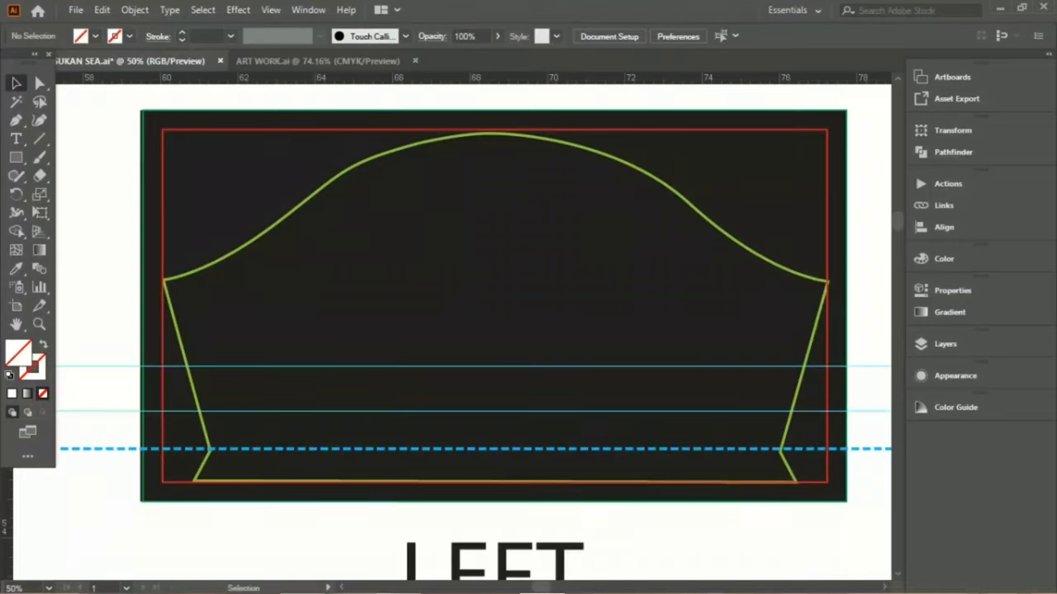
{"action": "scroll", "coordinate": [475, 331], "scroll_direction": "left", "scroll_amount": 2}
{"action": "scroll", "coordinate": [475, 330], "scroll_direction": "left", "scroll_amount": 4}
{"action": "scroll", "coordinate": [475, 331], "scroll_direction": "left", "scroll_amount": 4}
{"action": "scroll", "coordinate": [475, 331], "scroll_direction": "left", "scroll_amount": 4}
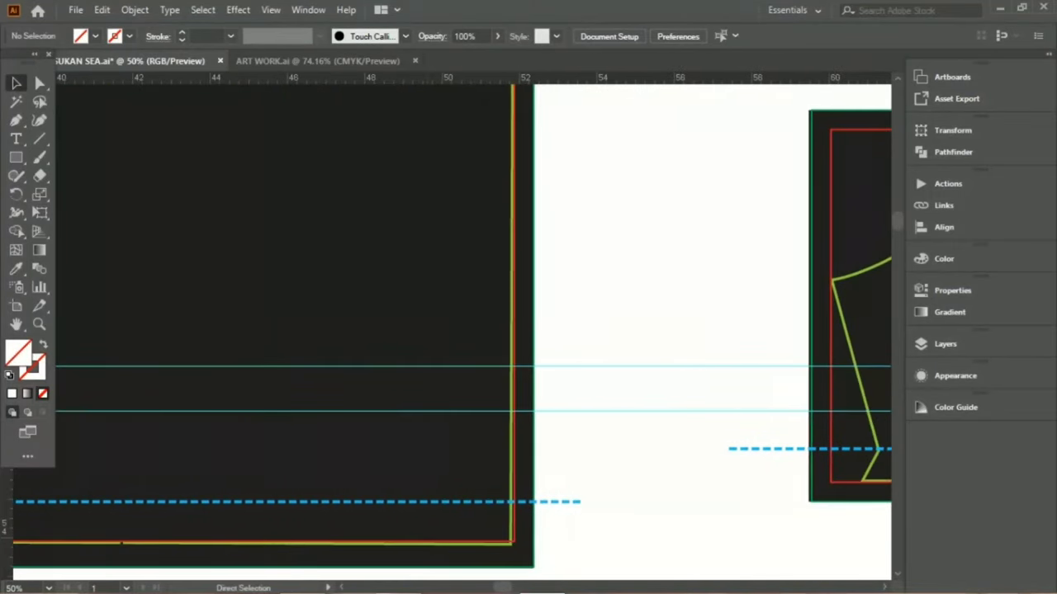
{"action": "scroll", "coordinate": [474, 331], "scroll_direction": "left", "scroll_amount": 3}
{"action": "scroll", "coordinate": [475, 330], "scroll_direction": "left", "scroll_amount": 4}
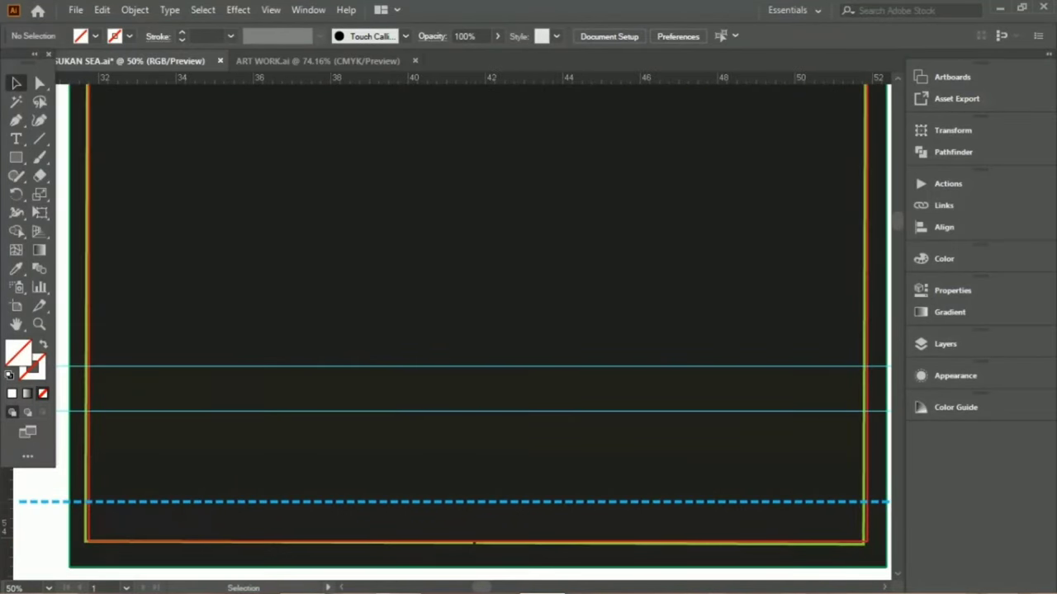
{"action": "key", "text": "ctrl+minus"}
{"action": "key", "text": "ctrl+minus"}
{"action": "key", "text": "ctrl+minus"}
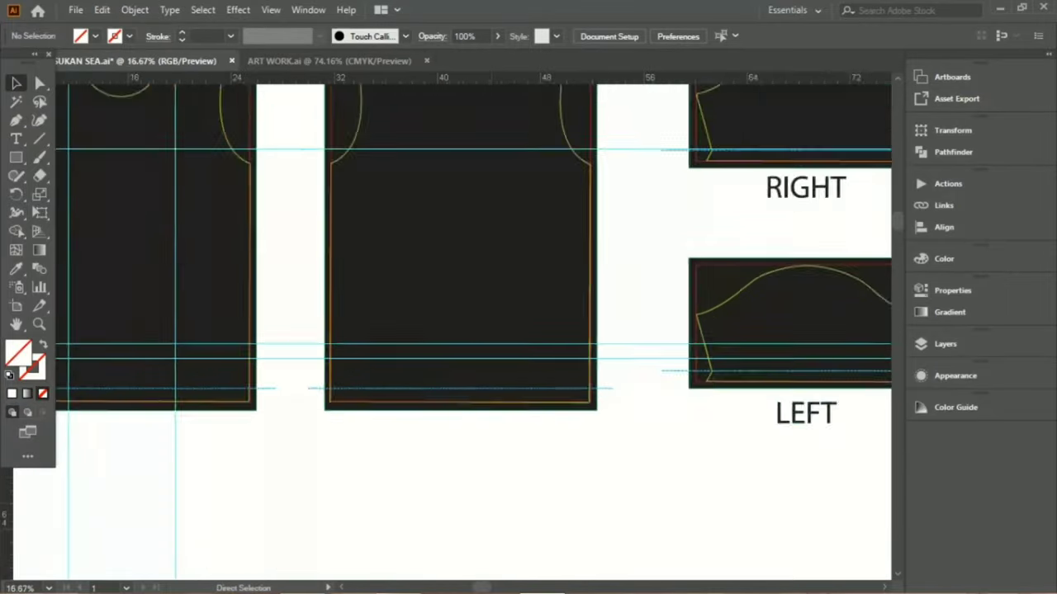
{"action": "scroll", "coordinate": [475, 331], "scroll_direction": "left", "scroll_amount": 2}
{"action": "scroll", "coordinate": [575, 331], "scroll_direction": "up", "scroll_amount": 3}
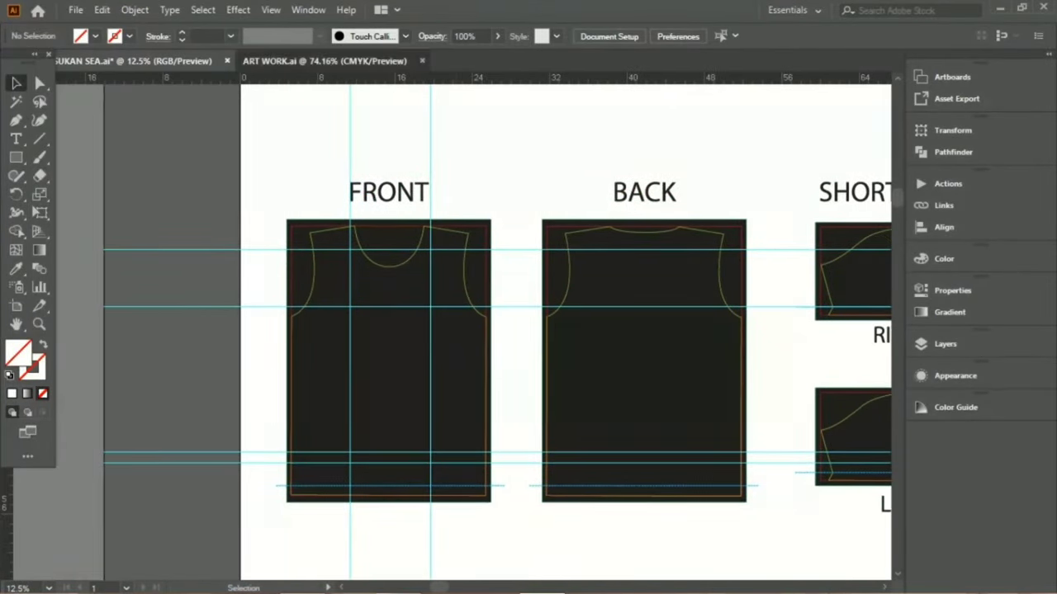
{"action": "key", "text": "ctrl+Tab"}
{"action": "key", "text": "ctrl+Tab"}
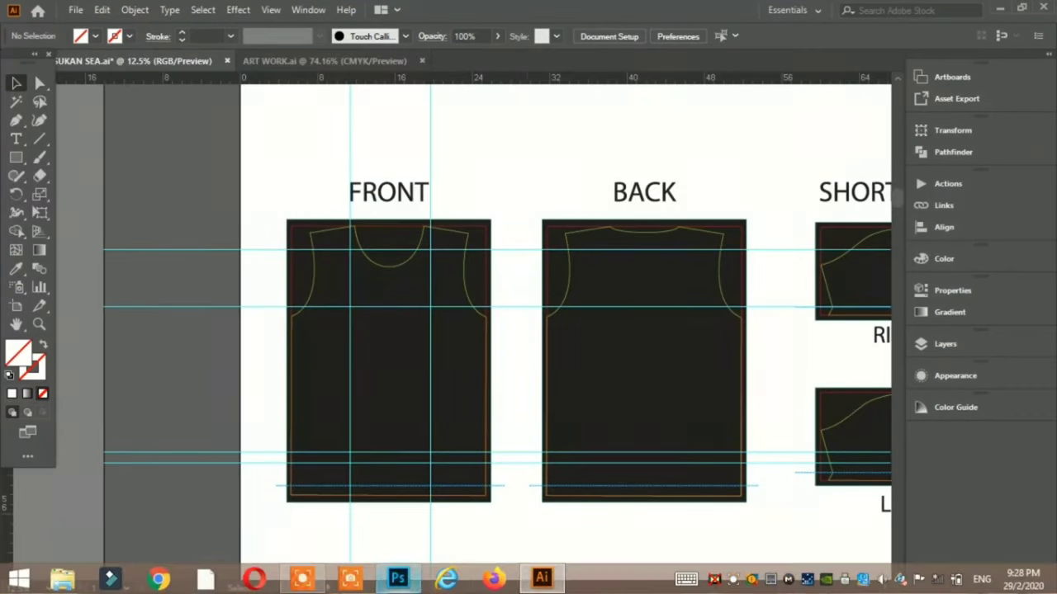
Back in the Illustrator template, set the Rectangle tool's fill colour to white (ffffff).
{"action": "left_click", "coordinate": [398, 578]}
{"action": "left_click", "coordinate": [398, 578]}
{"action": "left_click", "coordinate": [15, 157]}
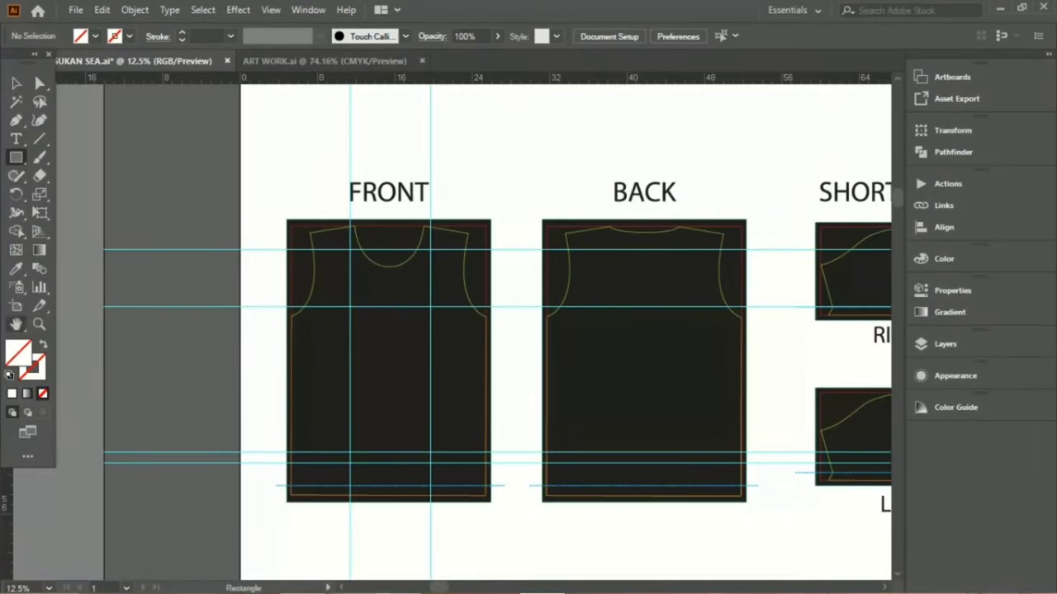
{"action": "double_click", "coordinate": [18, 353]}
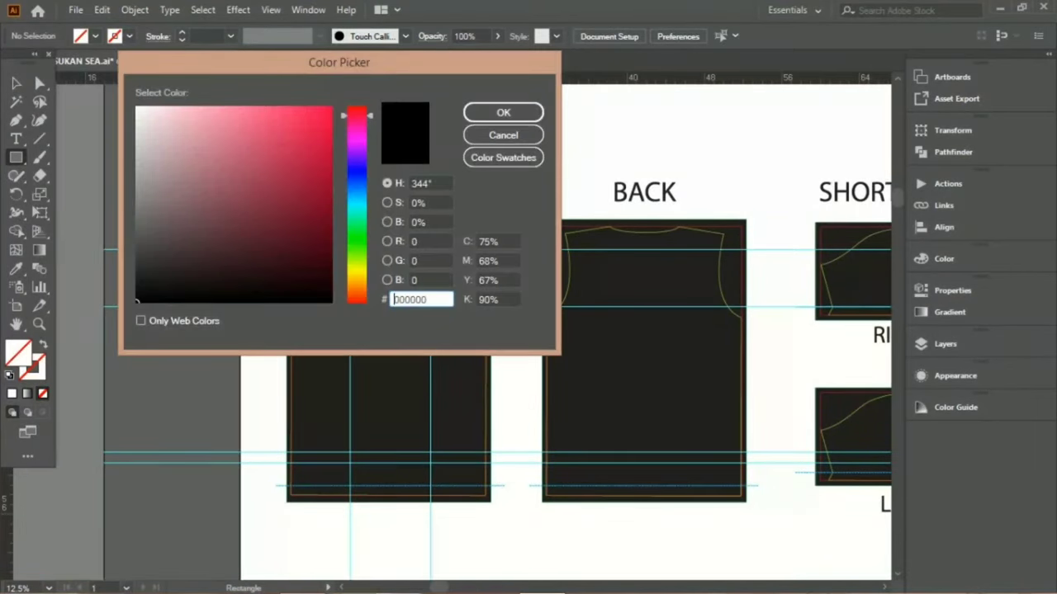
{"action": "type", "text": "ffffff"}
{"action": "key", "text": "Return"}
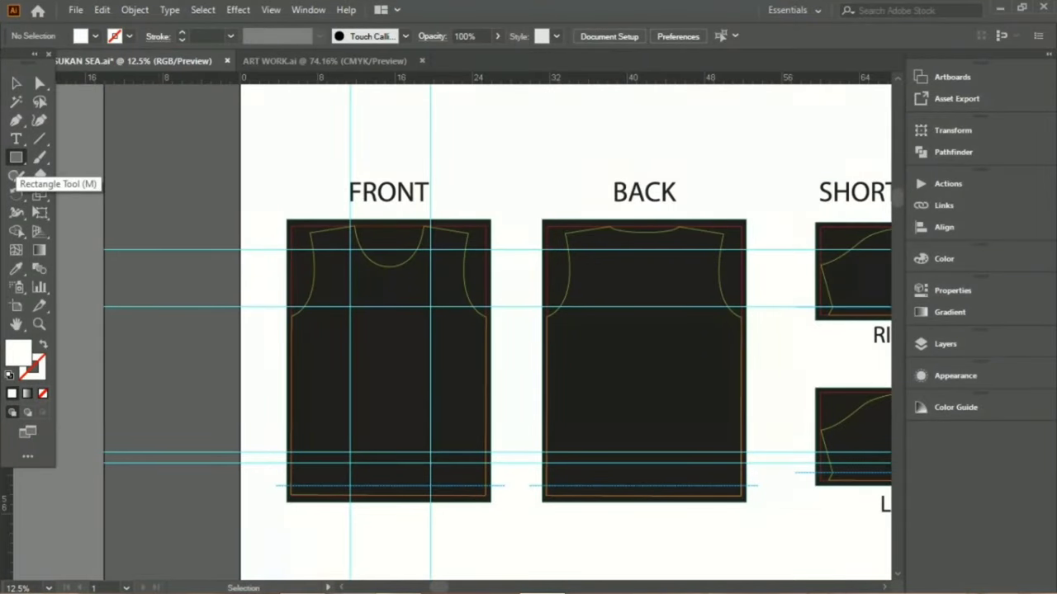
Draw a rectangle over the FRONT shirt outline and fill it black (000000).
{"action": "left_click", "coordinate": [15, 157]}
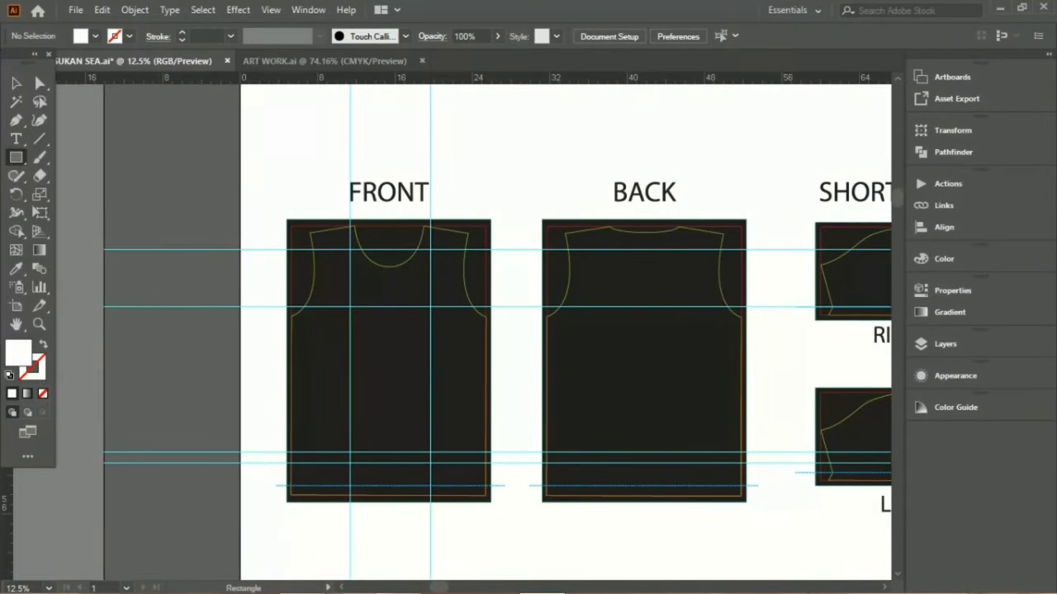
{"action": "left_click_drag", "start_coordinate": [287, 220], "coordinate": [490, 502]}
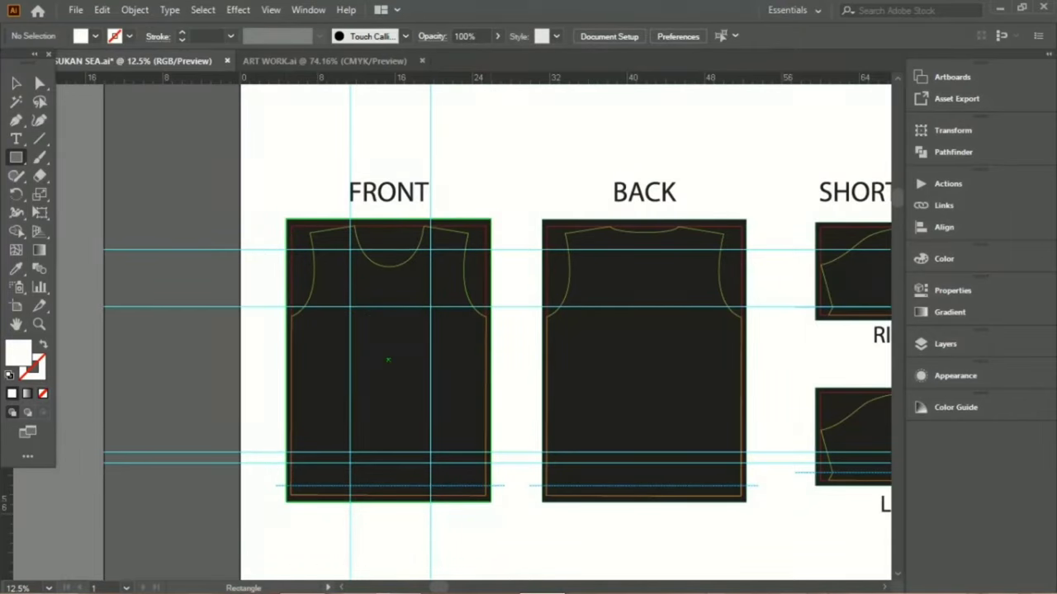
{"action": "left_click_drag", "start_coordinate": [490, 501], "coordinate": [490, 502]}
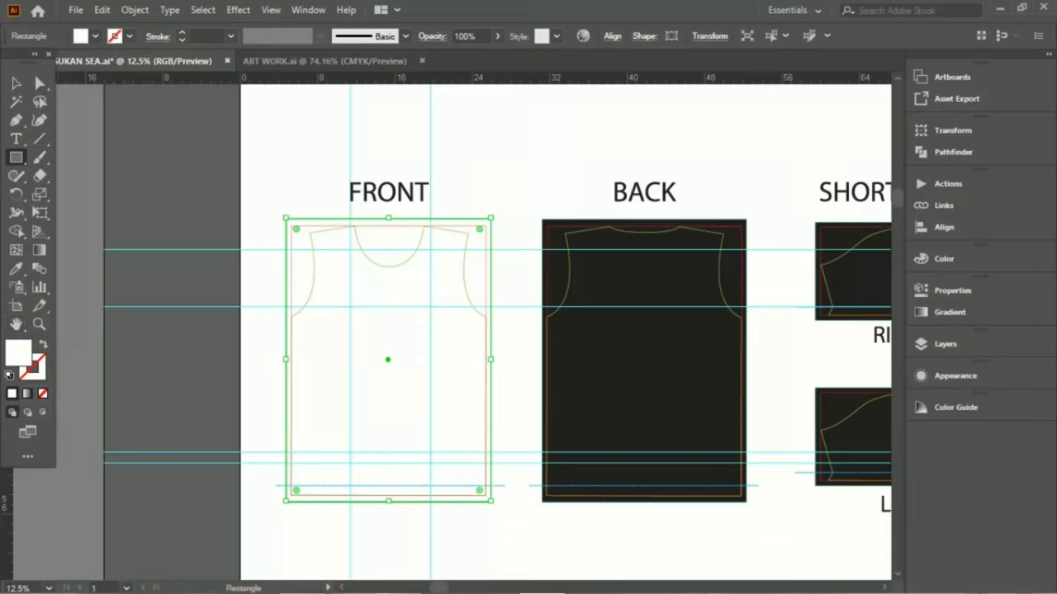
{"action": "double_click", "coordinate": [19, 353]}
{"action": "type", "text": "000000"}
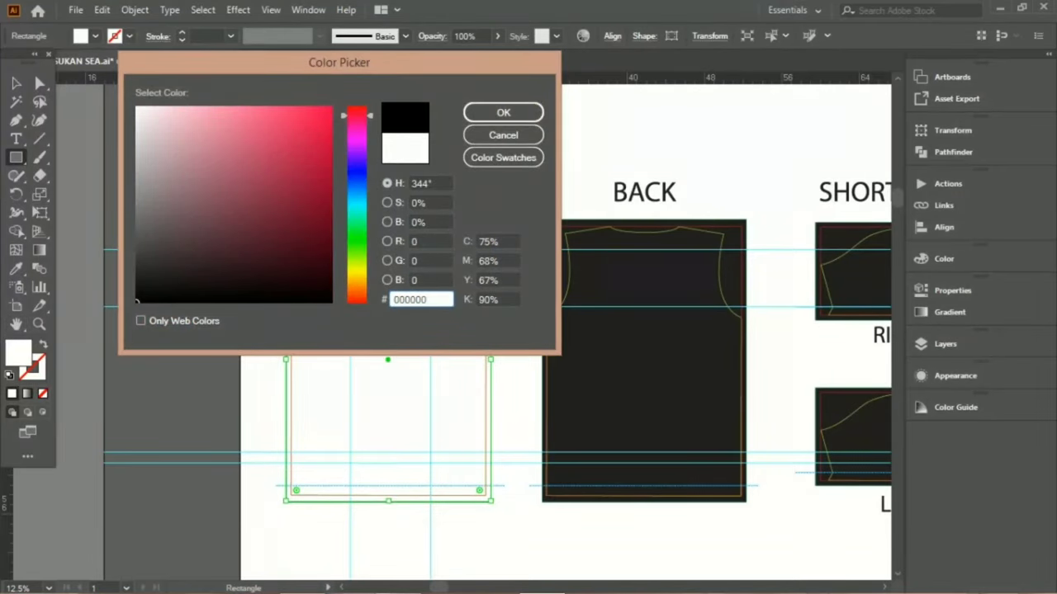
{"action": "key", "text": "Return"}
{"action": "key", "text": "v"}
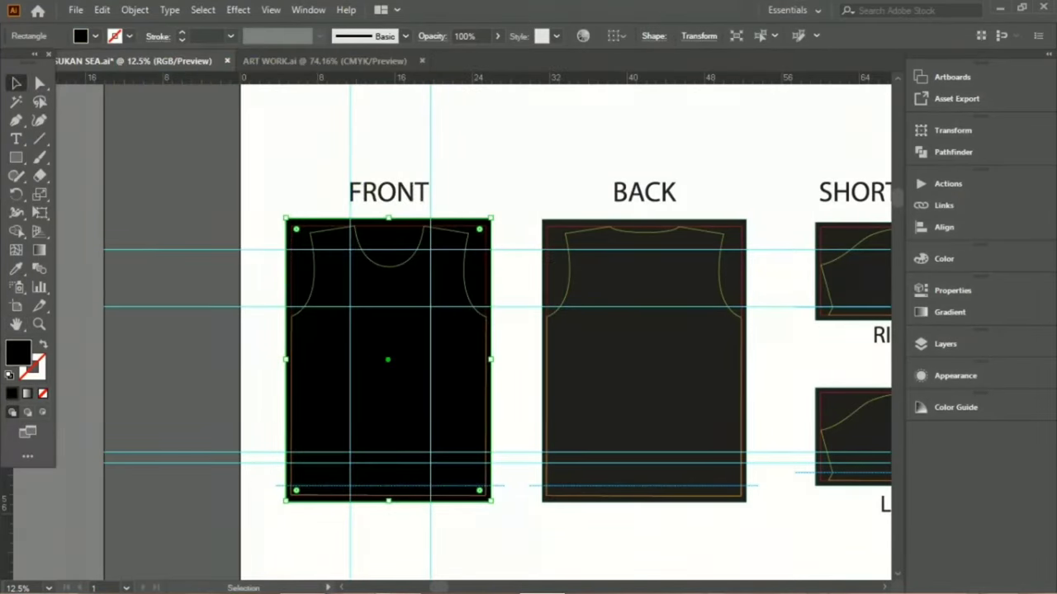
{"action": "left_click", "coordinate": [263, 411]}
In the Layers panel, move the black <Rectangle> from LONG SLEEVE into the FRONT layer.
{"action": "left_click", "coordinate": [945, 343]}
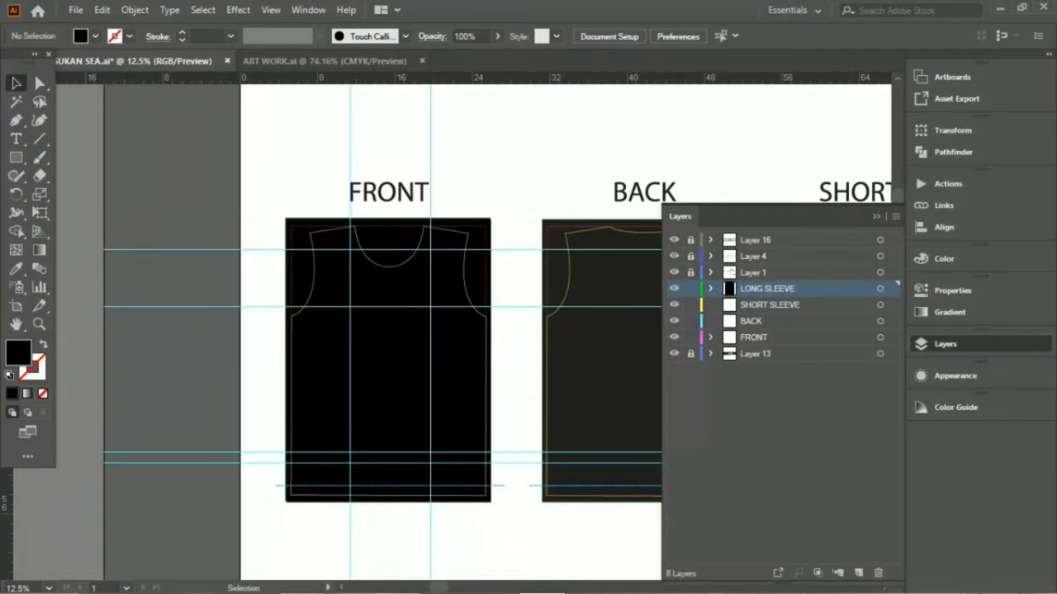
{"action": "left_click", "coordinate": [895, 286]}
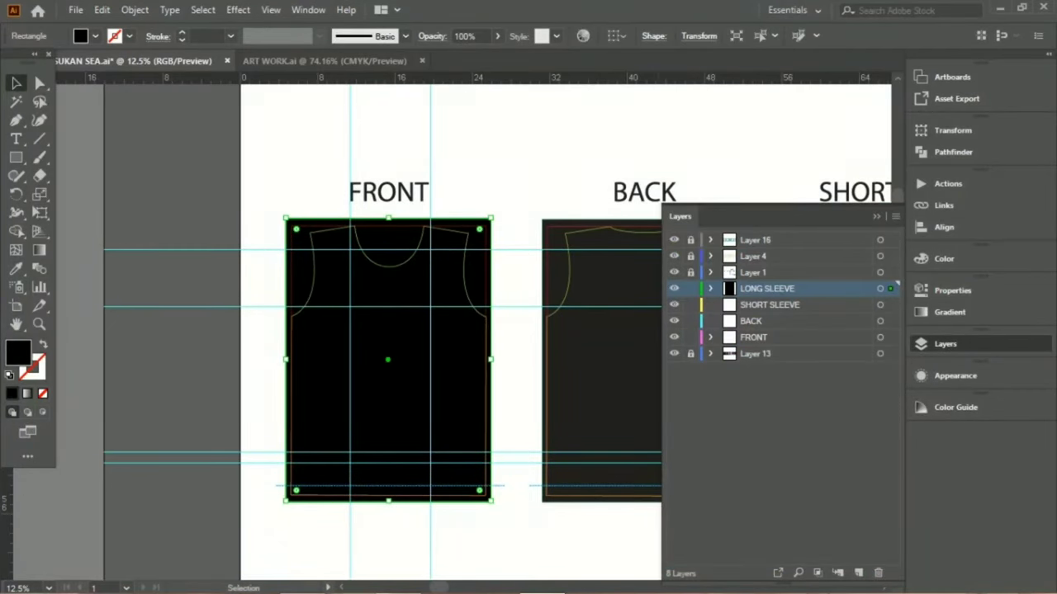
{"action": "key", "text": "ctrl+shift+a"}
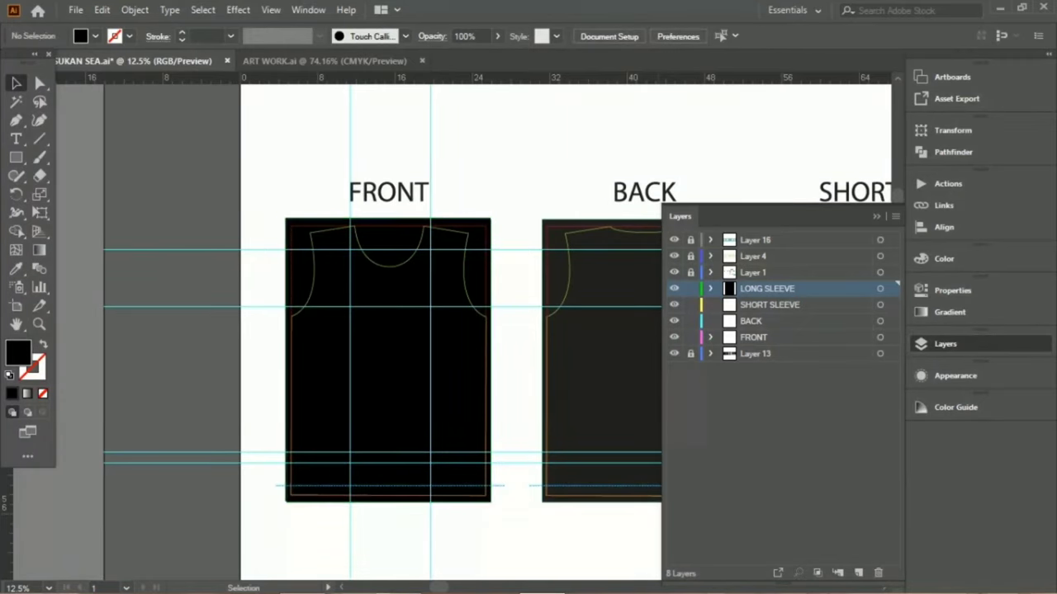
{"action": "left_click", "coordinate": [710, 288]}
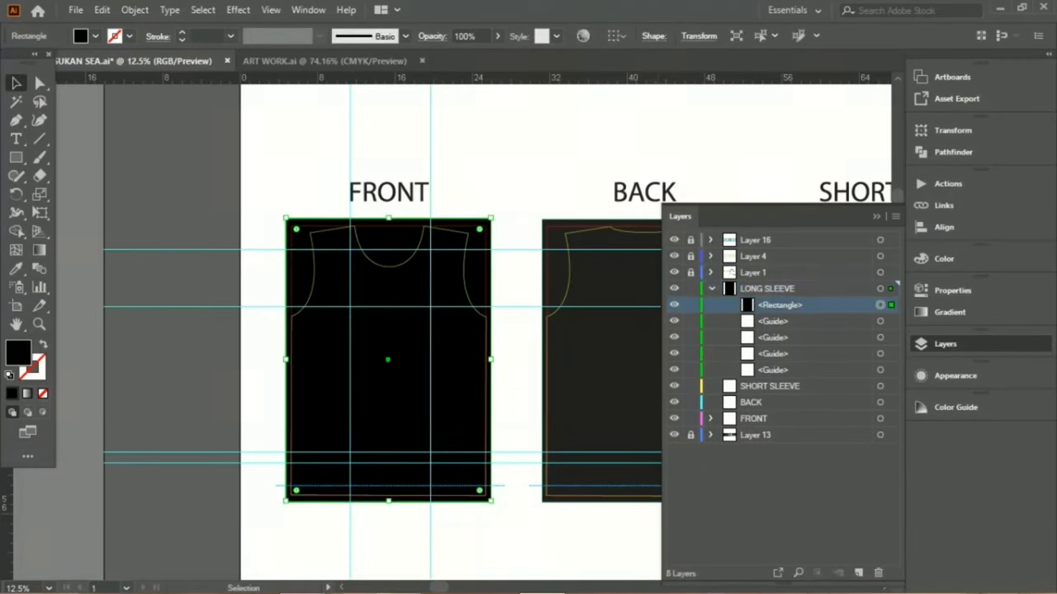
{"action": "left_click_drag", "start_coordinate": [891, 305], "coordinate": [891, 418]}
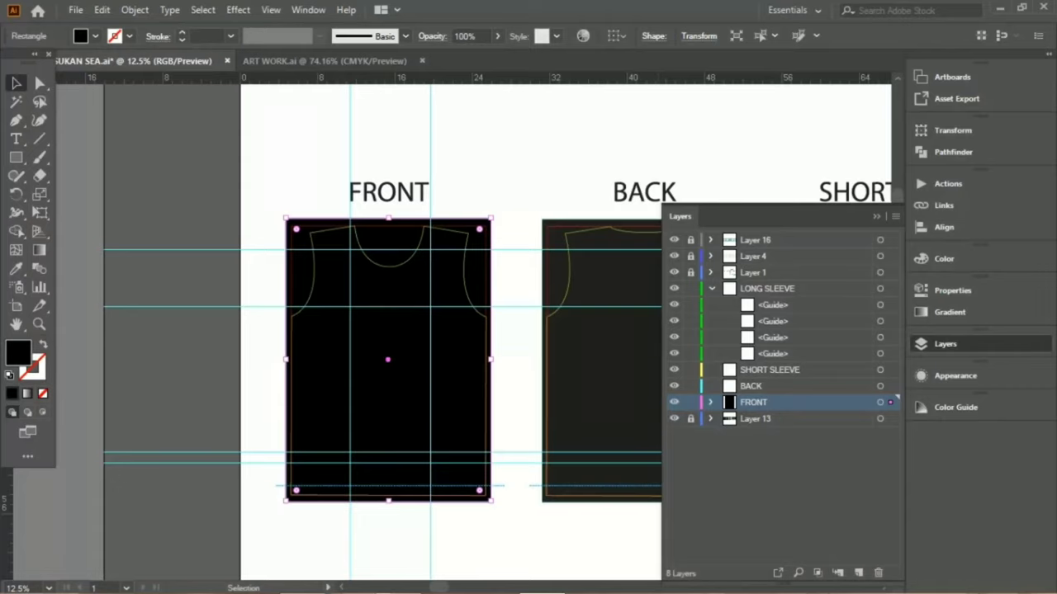
{"action": "left_click", "coordinate": [712, 288]}
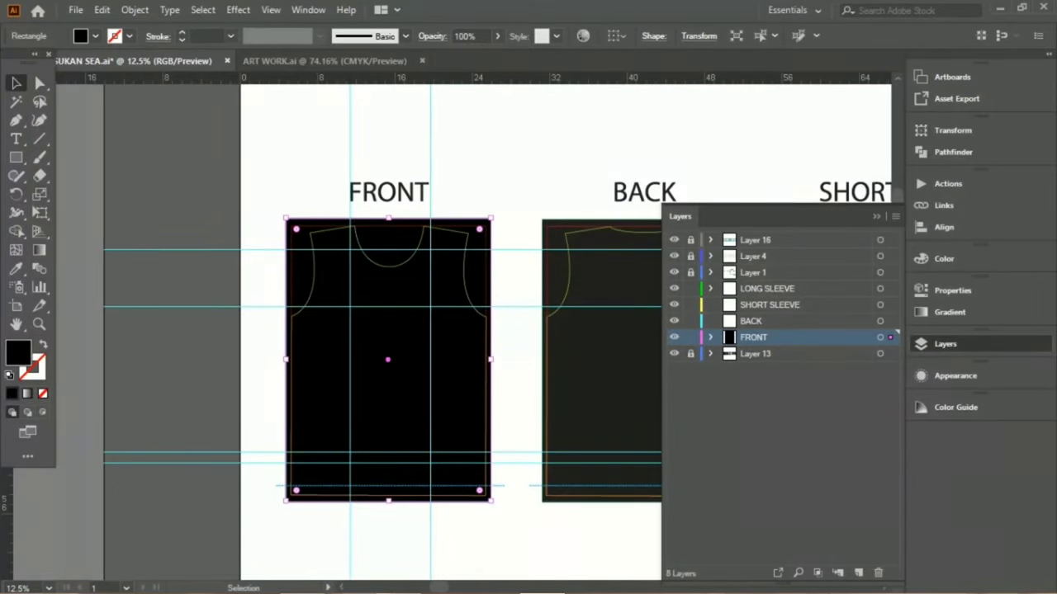
Drag the jagged red shape from ART WORK.ai onto the template's FRONT panel.
{"action": "left_click", "coordinate": [324, 60]}
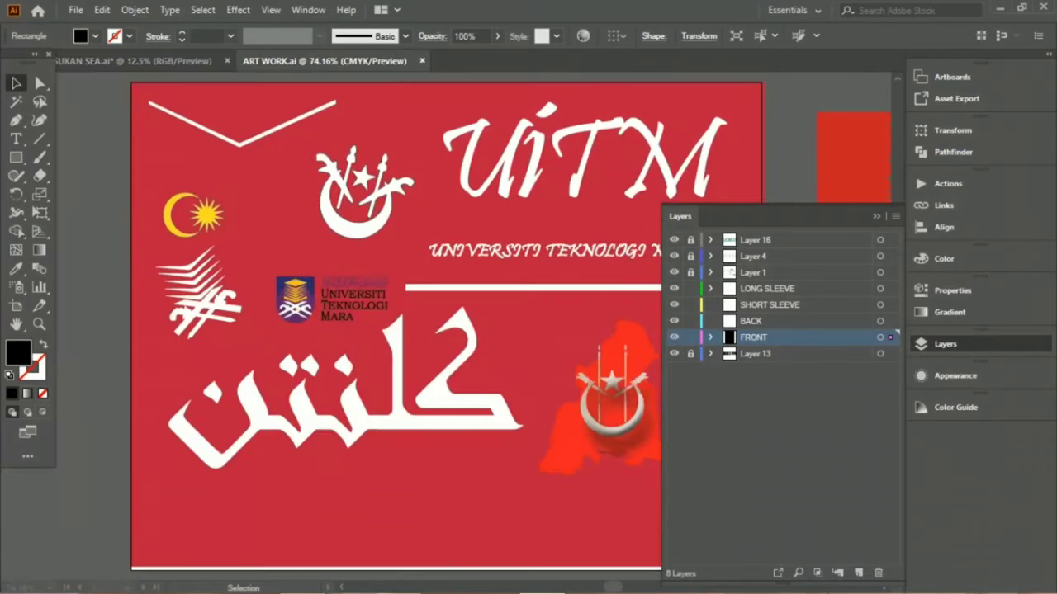
{"action": "left_click_drag", "start_coordinate": [578, 371], "coordinate": [299, 371]}
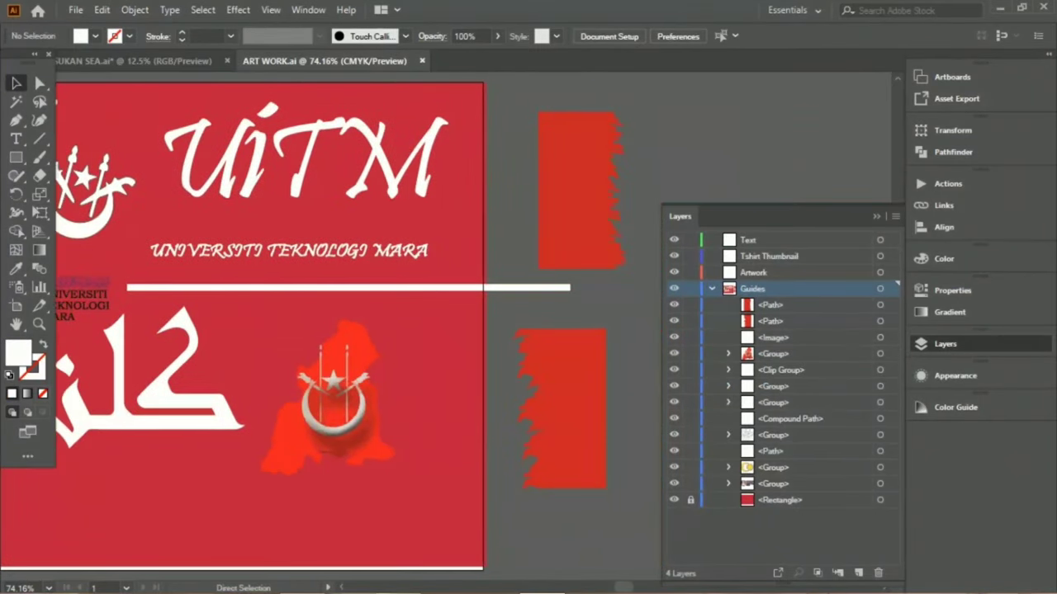
{"action": "left_click", "coordinate": [570, 409]}
{"action": "mouse_move", "coordinate": [569, 409]}
{"action": "left_mouse_down"}
{"action": "mouse_move", "coordinate": [237, 154]}
{"action": "mouse_move", "coordinate": [136, 60]}
{"action": "mouse_move", "coordinate": [367, 329]}
{"action": "mouse_move", "coordinate": [438, 233]}
{"action": "mouse_move", "coordinate": [437, 498]}
{"action": "mouse_move", "coordinate": [520, 501]}
{"action": "left_mouse_up"}
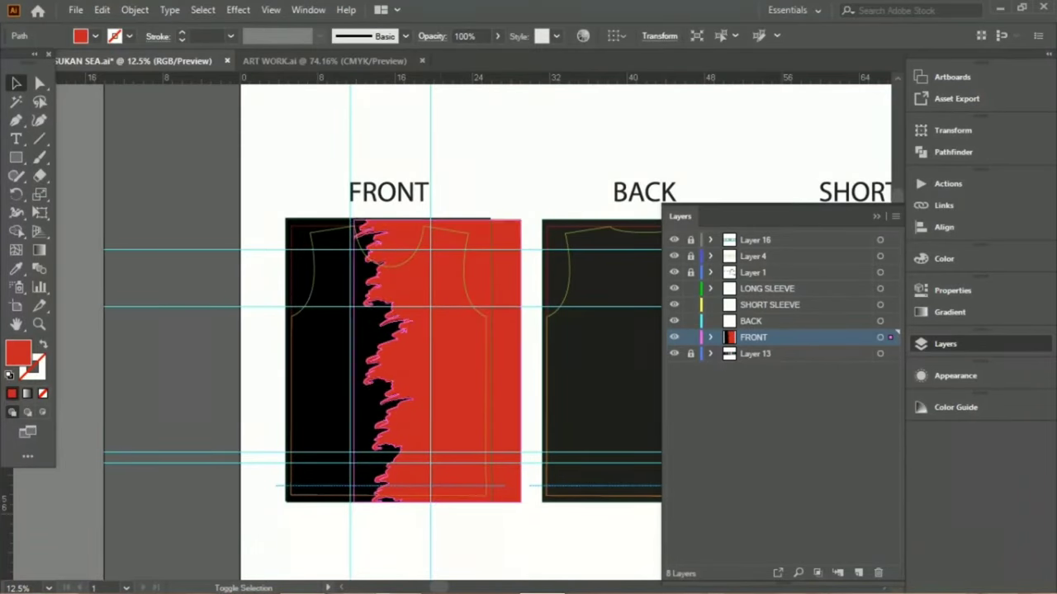
{"action": "left_click", "coordinate": [373, 360], "text": "shift"}
{"action": "key", "text": "Return"}
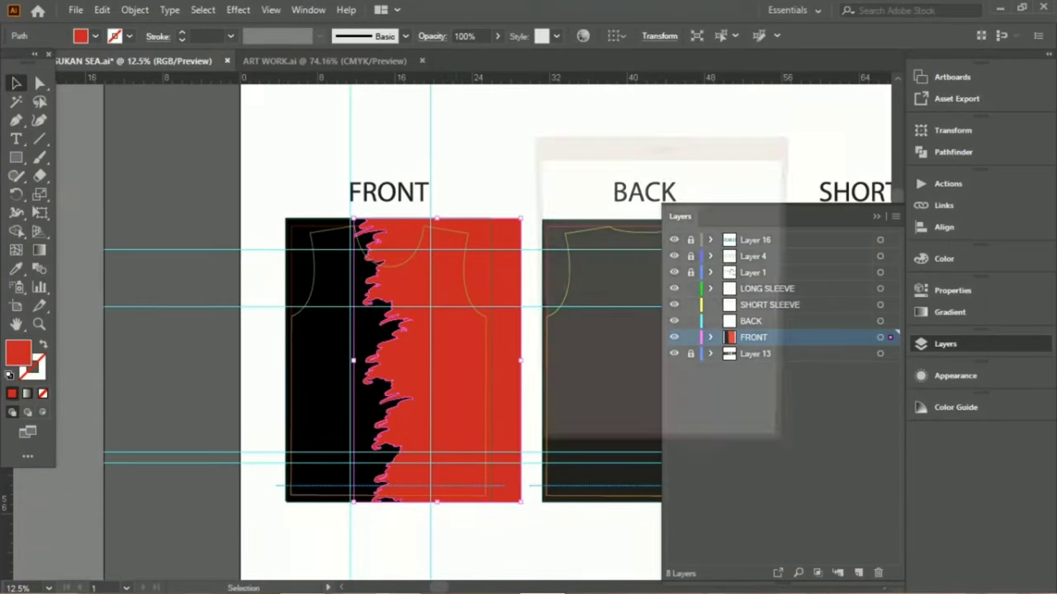
{"action": "left_click", "coordinate": [740, 421]}
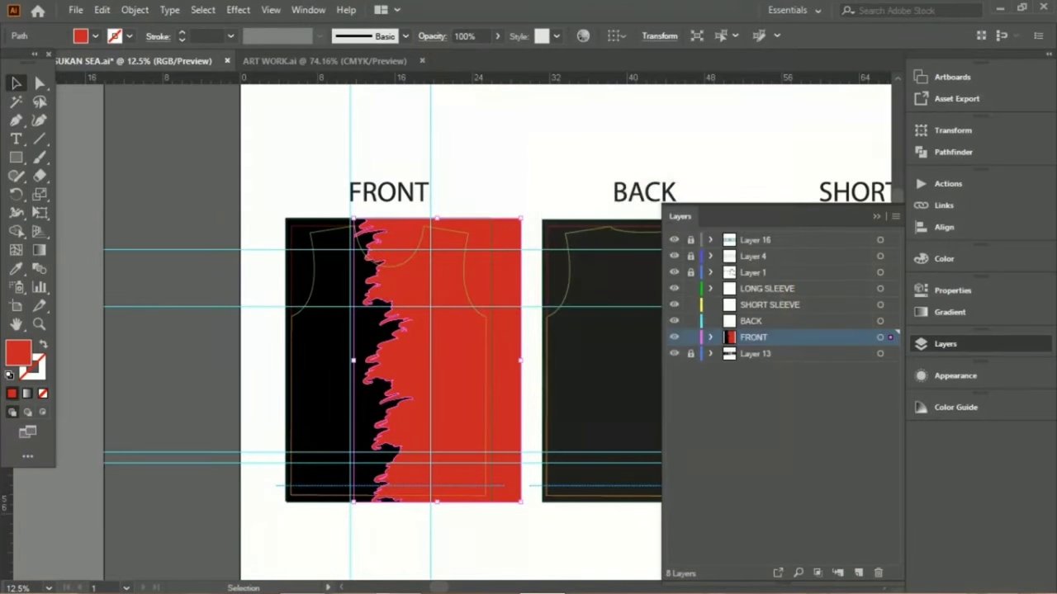
Rearrange the tools panel and nudge the red shape into place over the right half.
{"action": "key", "text": "a"}
{"action": "key", "text": "ctrl+equal"}
{"action": "key", "text": "v"}
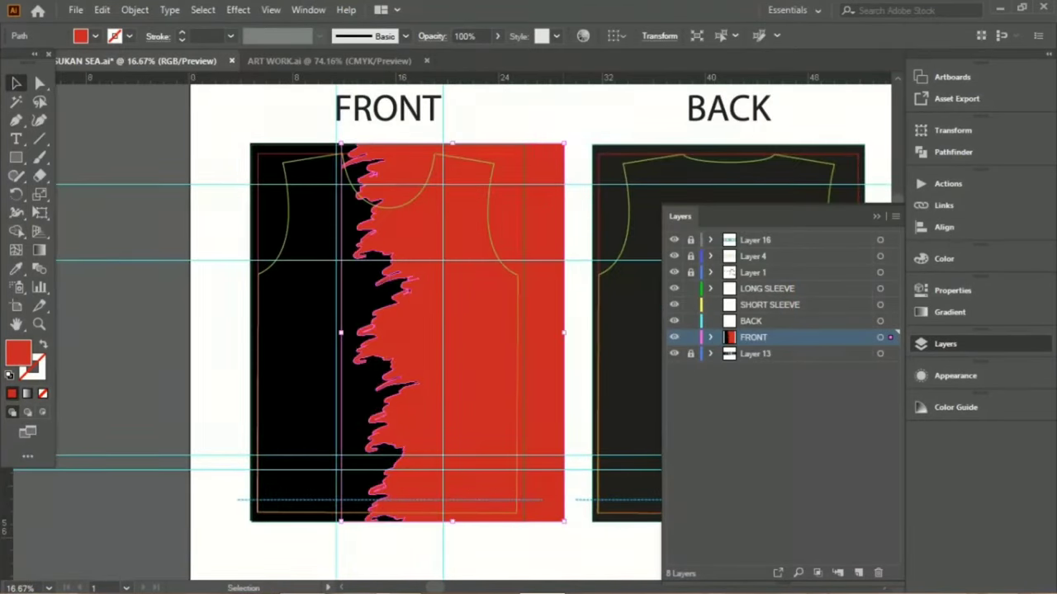
{"action": "left_click", "coordinate": [25, 54]}
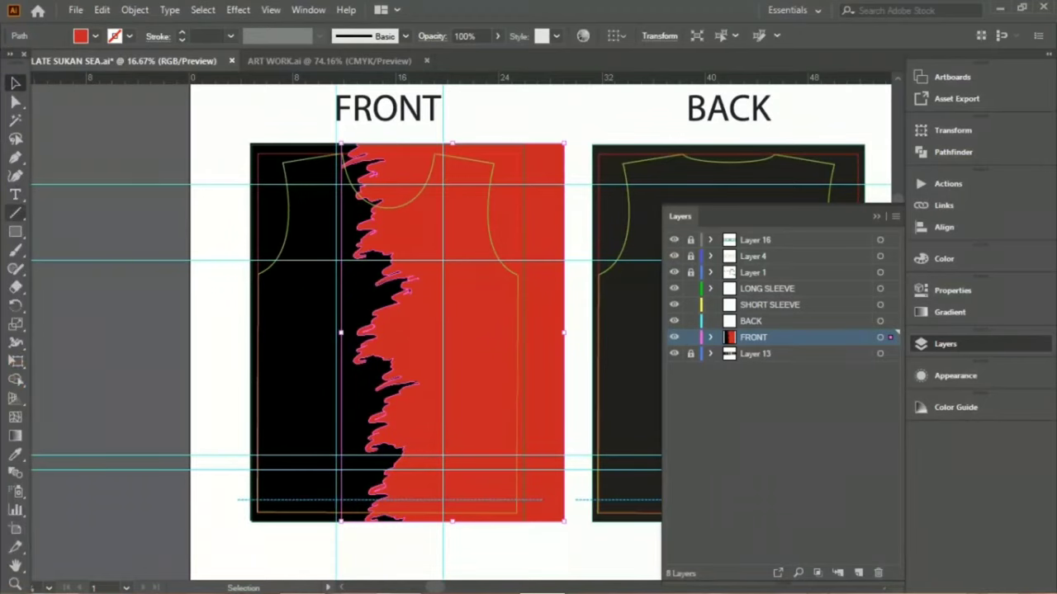
{"action": "left_click_drag", "start_coordinate": [15, 72], "coordinate": [85, 90]}
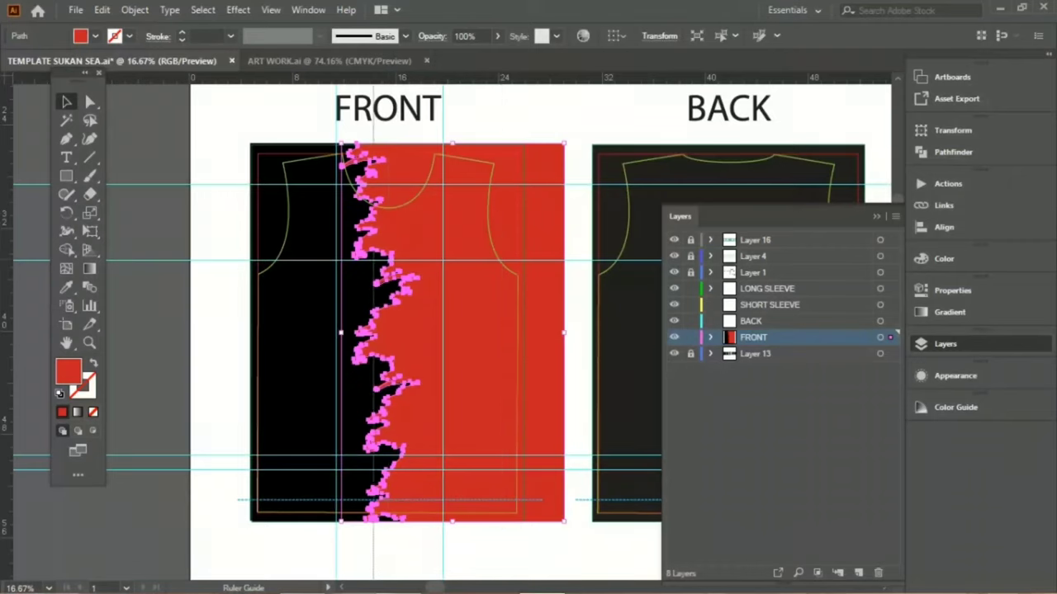
{"action": "key", "text": "slash"}
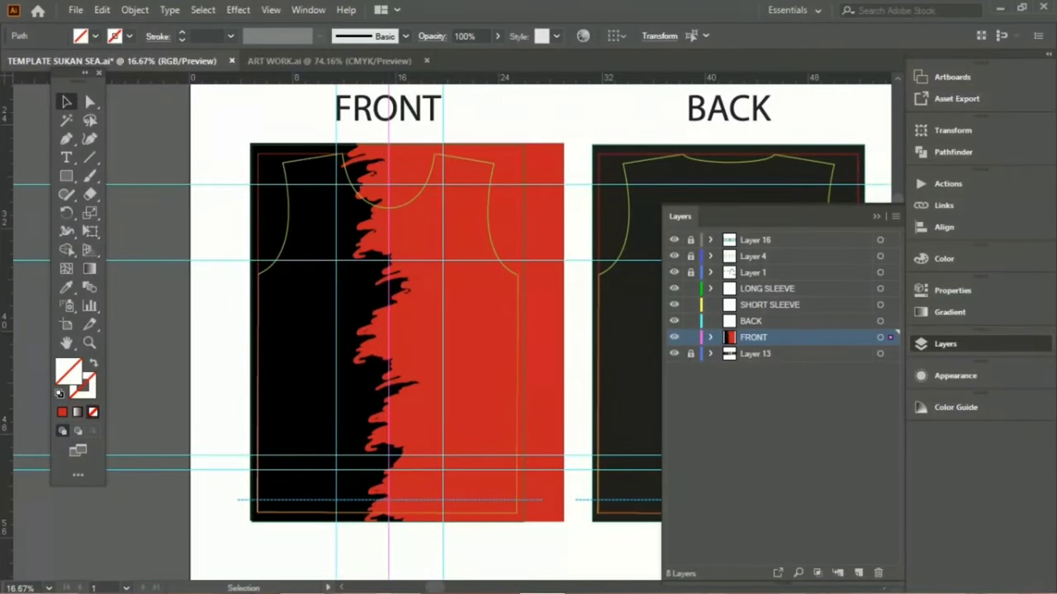
{"action": "left_click", "coordinate": [85, 73]}
{"action": "left_click_drag", "start_coordinate": [62, 74], "coordinate": [16, 66]}
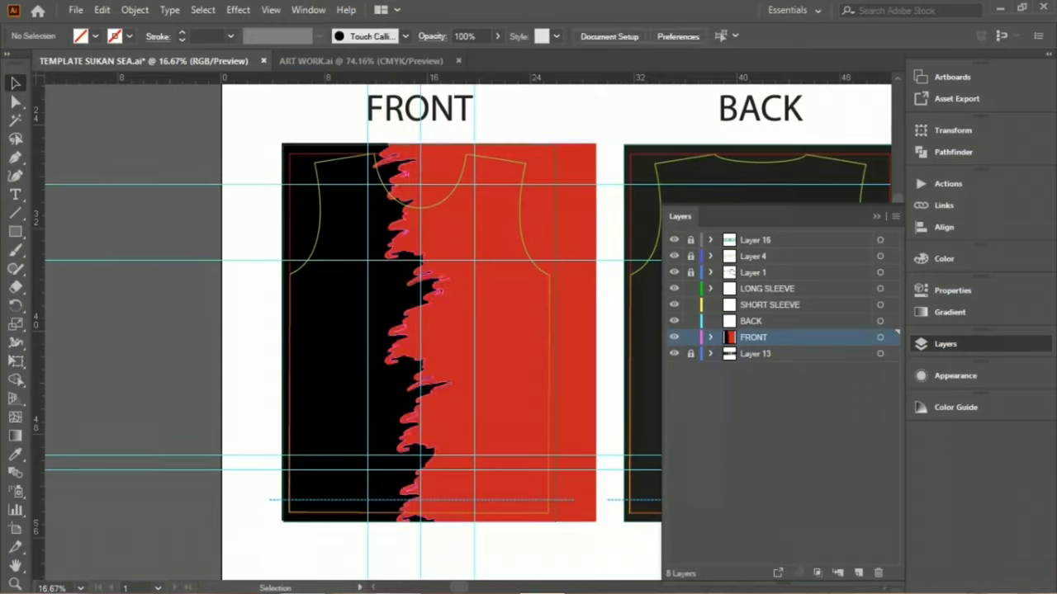
{"action": "key", "text": "ctrl+z"}
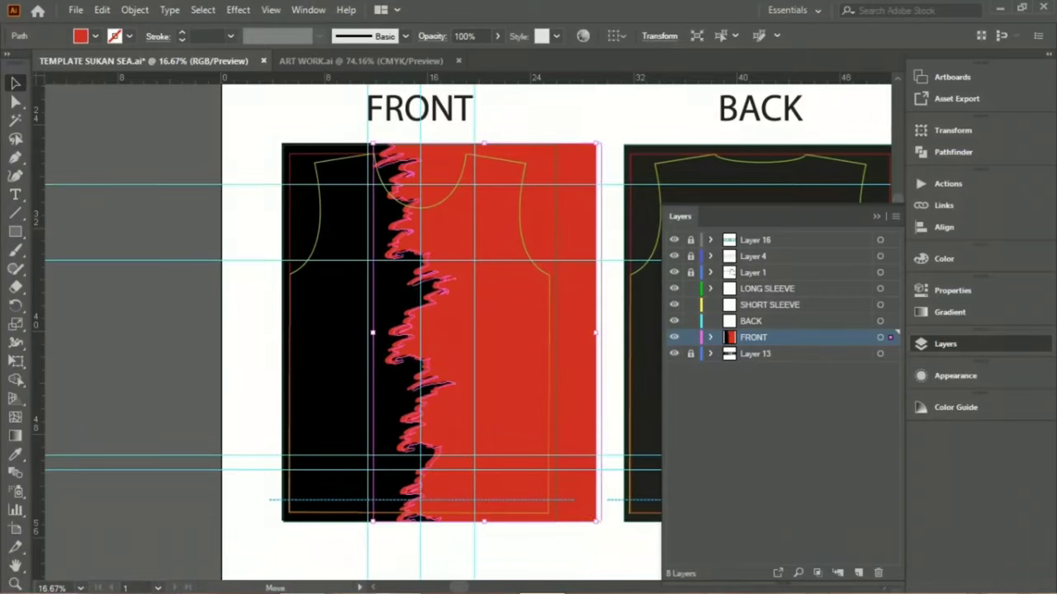
{"action": "left_click_drag", "start_coordinate": [495, 331], "coordinate": [495, 331]}
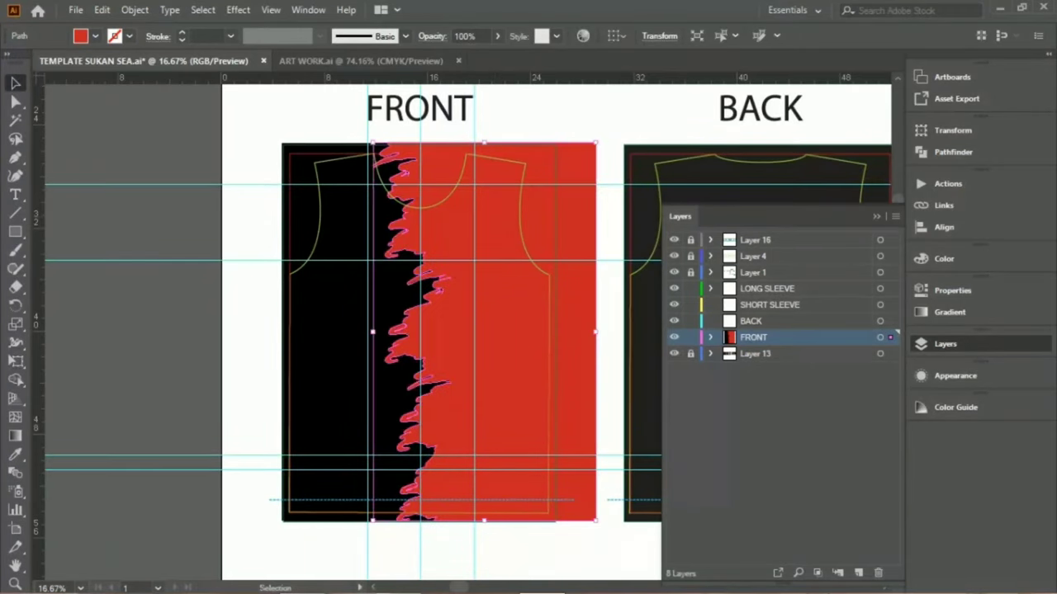
{"action": "key", "text": "ctrl+shift+a"}
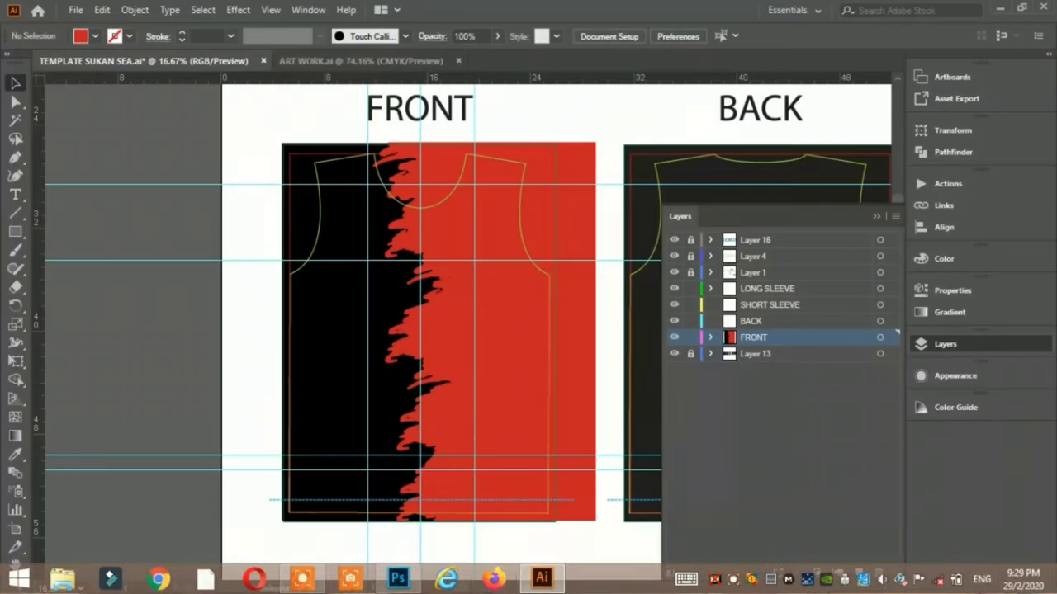
Compare against the Photoshop mockup, then copy the white V stripe from ART WORK.ai.
{"action": "left_click", "coordinate": [397, 584]}
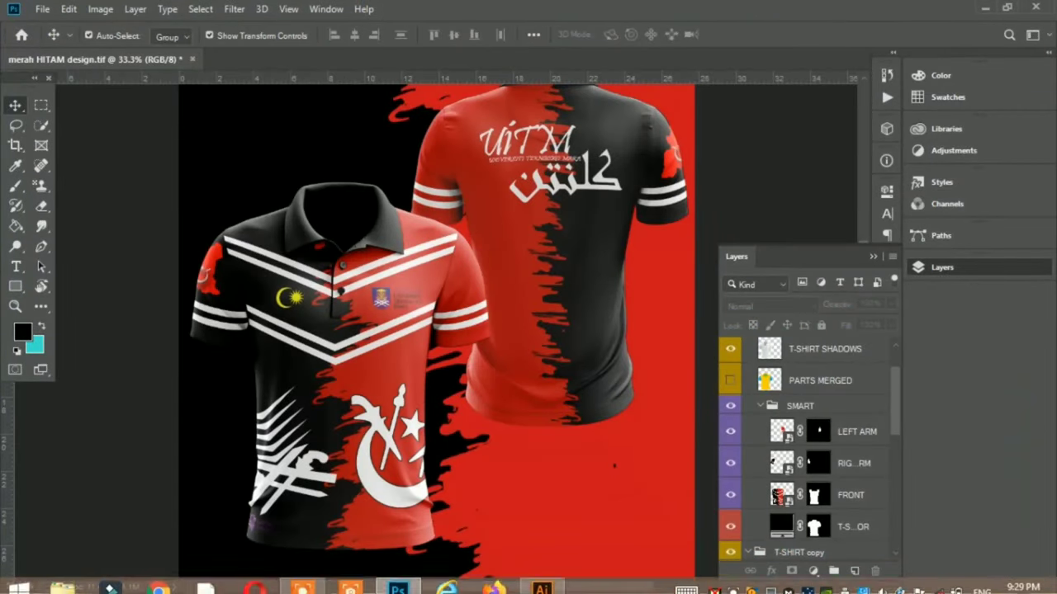
{"action": "left_click", "coordinate": [542, 578]}
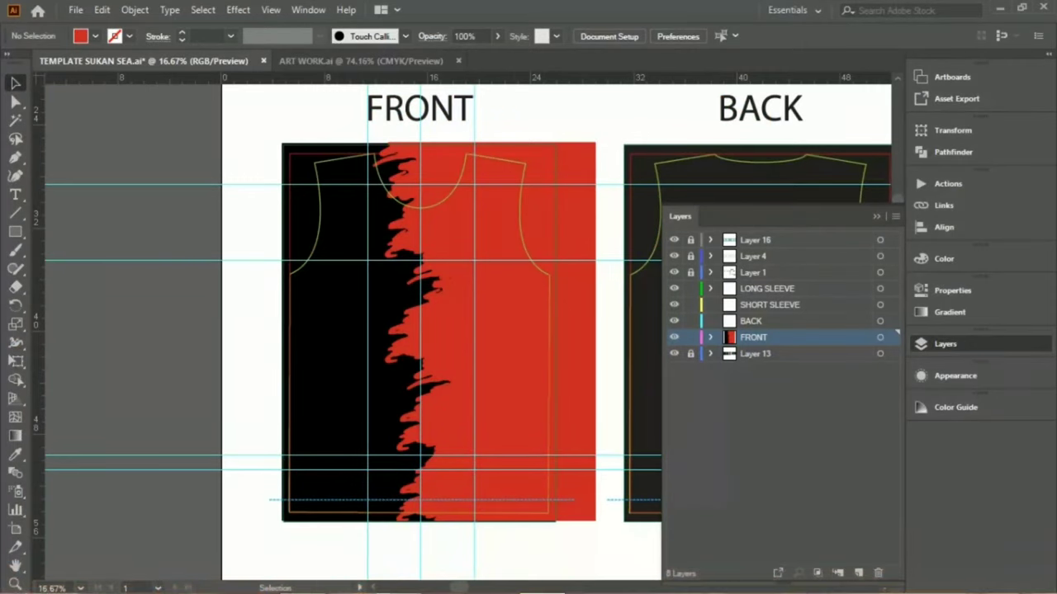
{"action": "left_click", "coordinate": [361, 61]}
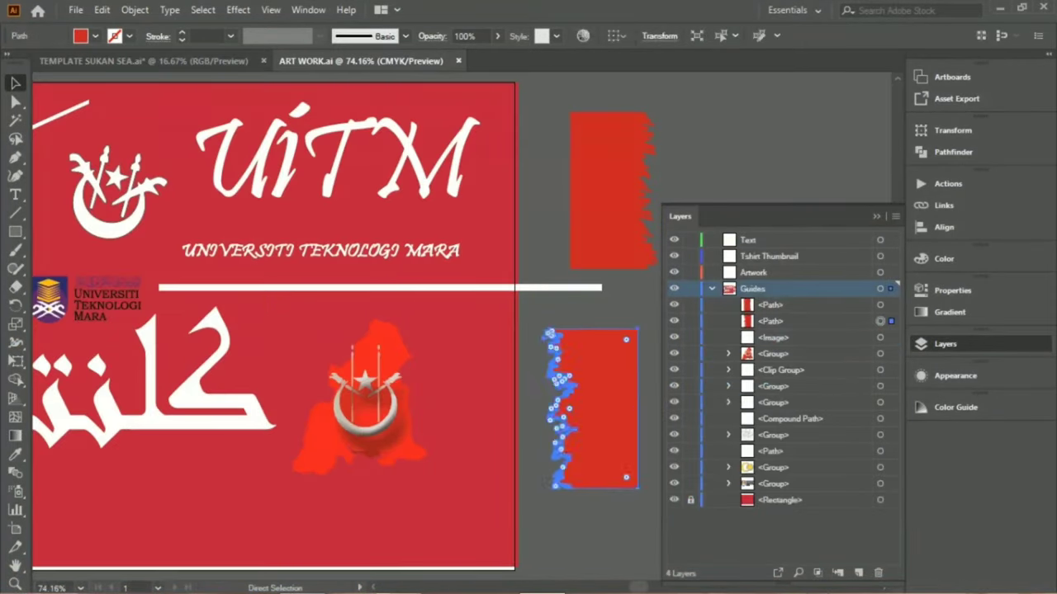
{"action": "scroll", "coordinate": [371, 331], "scroll_direction": "left", "scroll_amount": 3}
{"action": "left_click", "coordinate": [314, 121]}
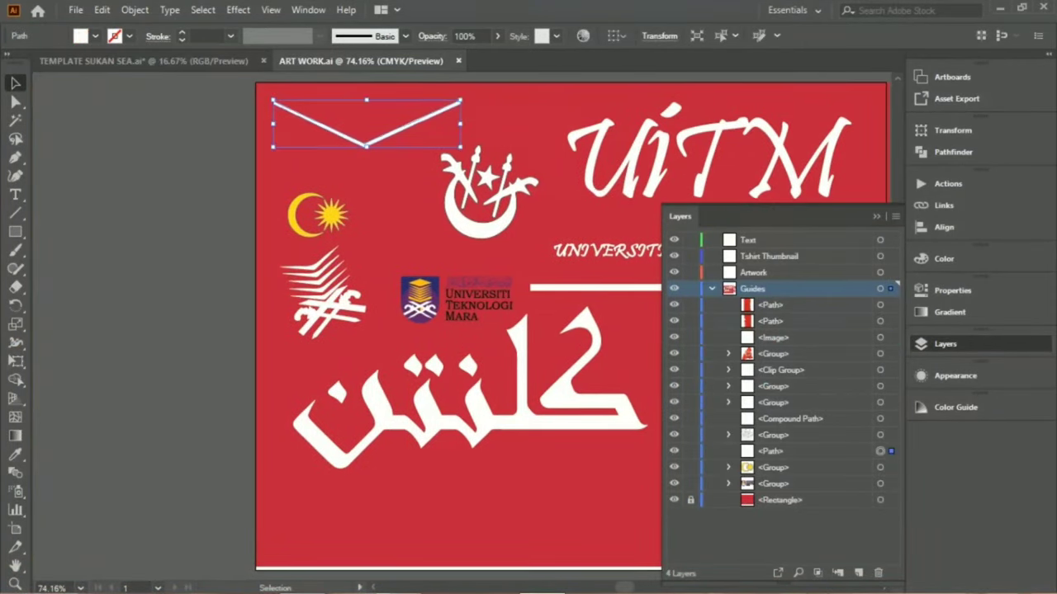
{"action": "key", "text": "ctrl+c"}
{"action": "left_click", "coordinate": [143, 61]}
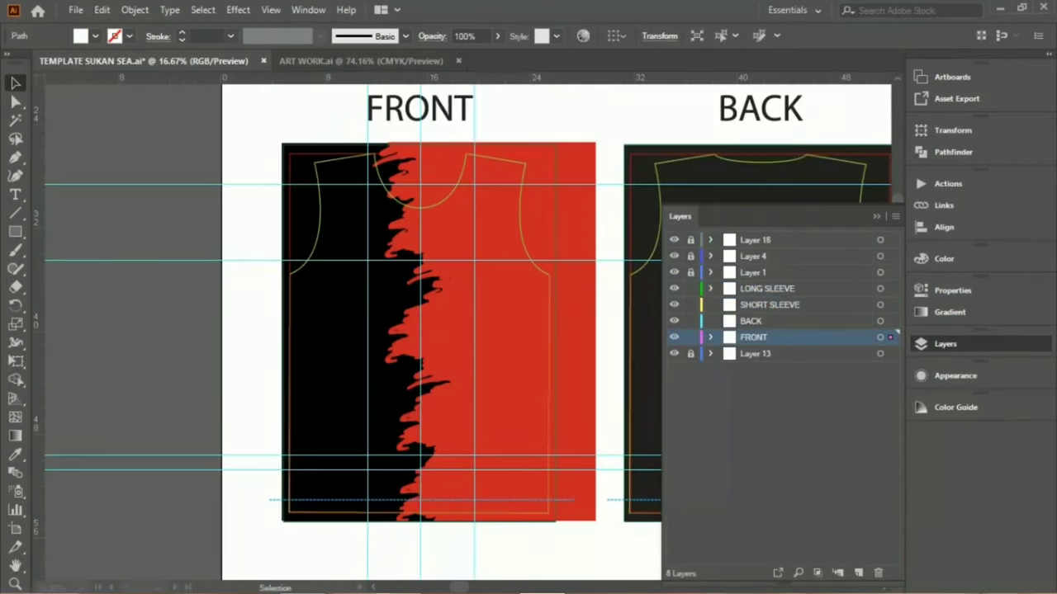
Paste the white V stripe, enlarge it and position it at the front neckline.
{"action": "key", "text": "ctrl+v"}
{"action": "left_click_drag", "start_coordinate": [520, 263], "coordinate": [624, 314]}
{"action": "left_click_drag", "start_coordinate": [388, 276], "coordinate": [350, 190]}
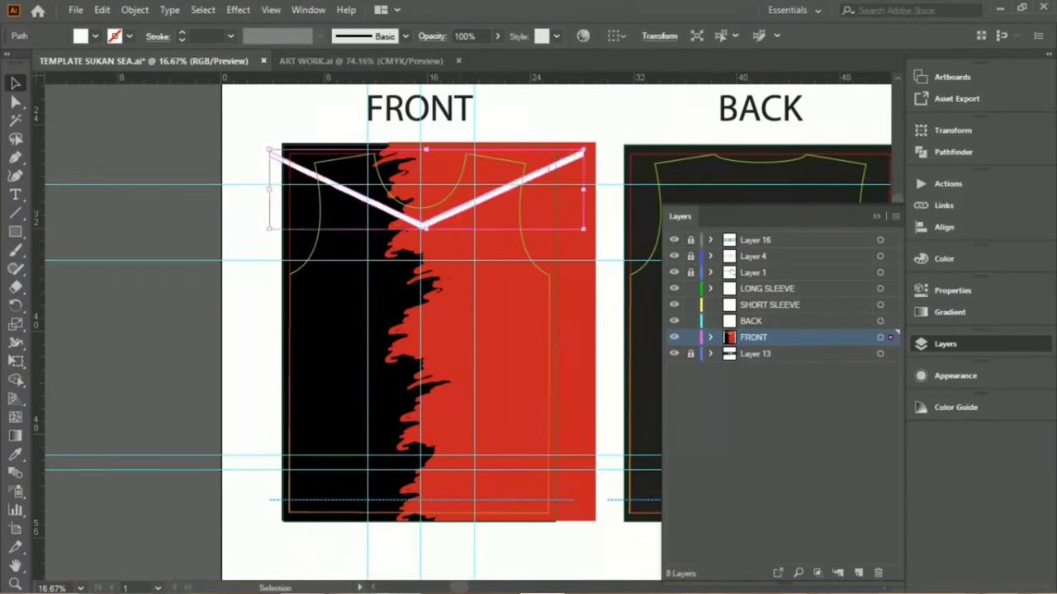
{"action": "key", "text": "ctrl+equal"}
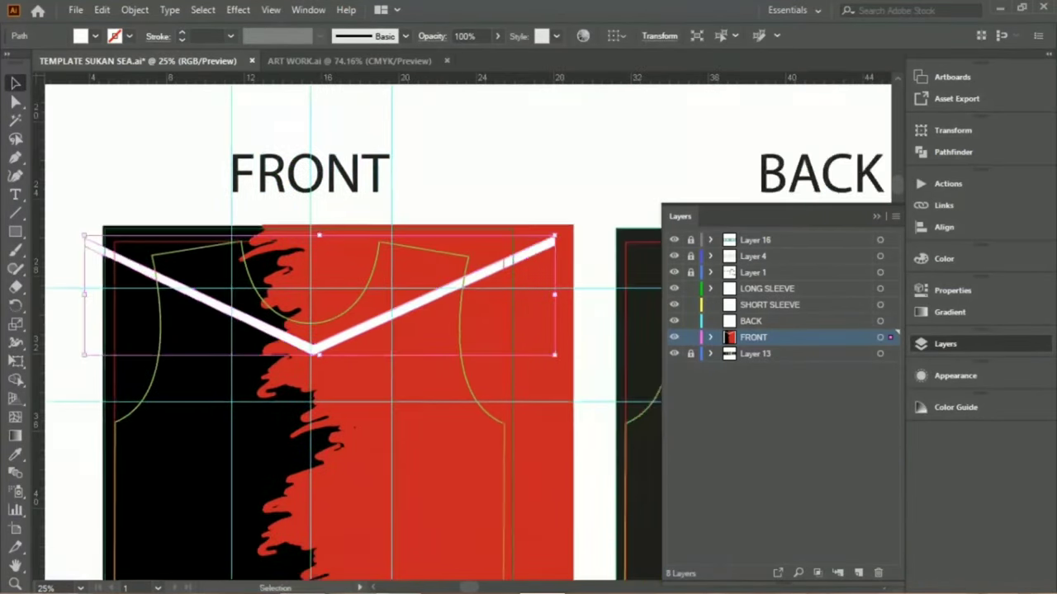
{"action": "scroll", "coordinate": [353, 330], "scroll_direction": "down", "scroll_amount": 3}
{"action": "key", "text": "v"}
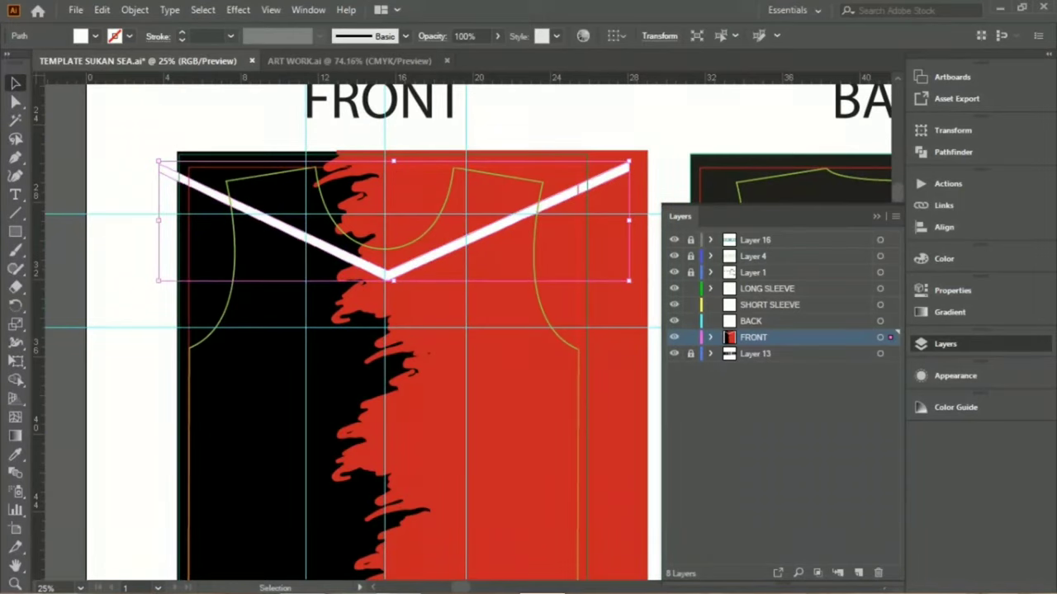
{"action": "left_click_drag", "start_coordinate": [248, 206], "coordinate": [245, 196]}
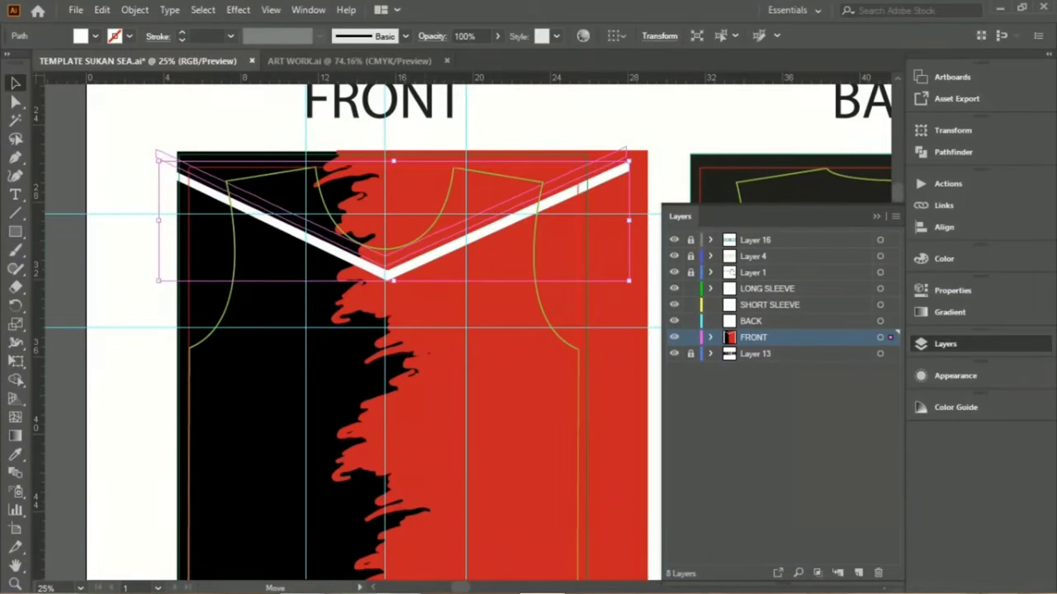
{"action": "left_click_drag", "start_coordinate": [244, 196], "coordinate": [243, 190]}
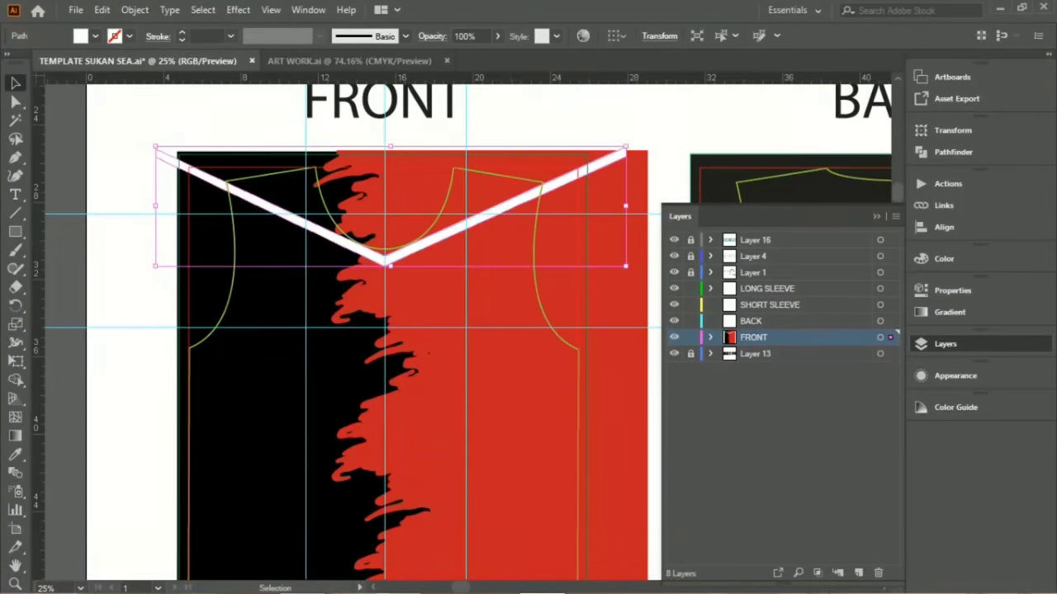
Deselect and undo back to the version with the stripe's extended left end.
{"action": "key", "text": "ctrl+shift+a"}
{"action": "key", "text": "ctrl+z"}
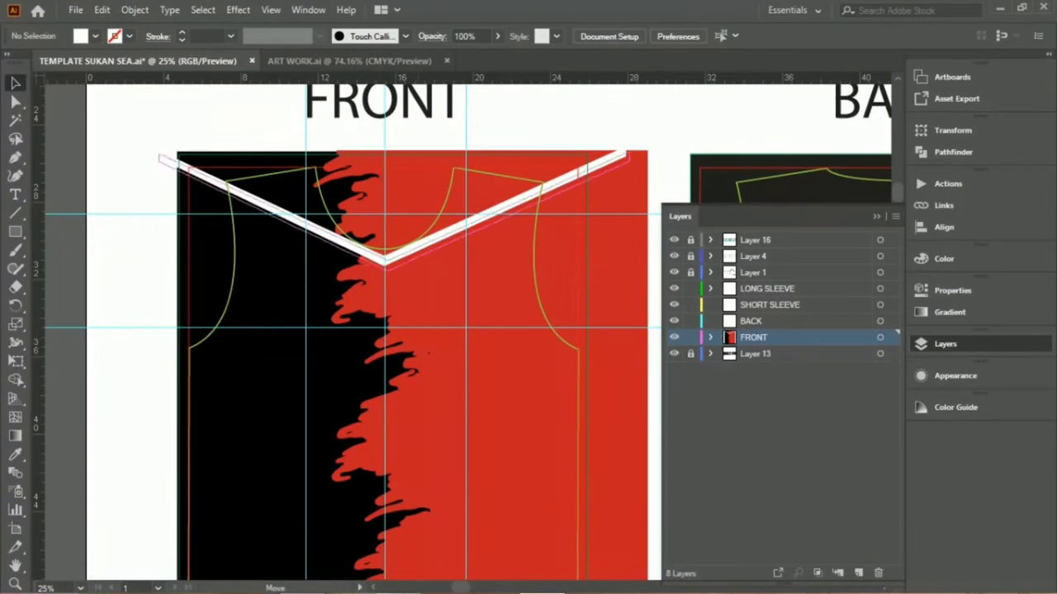
{"action": "key", "text": "ctrl+z"}
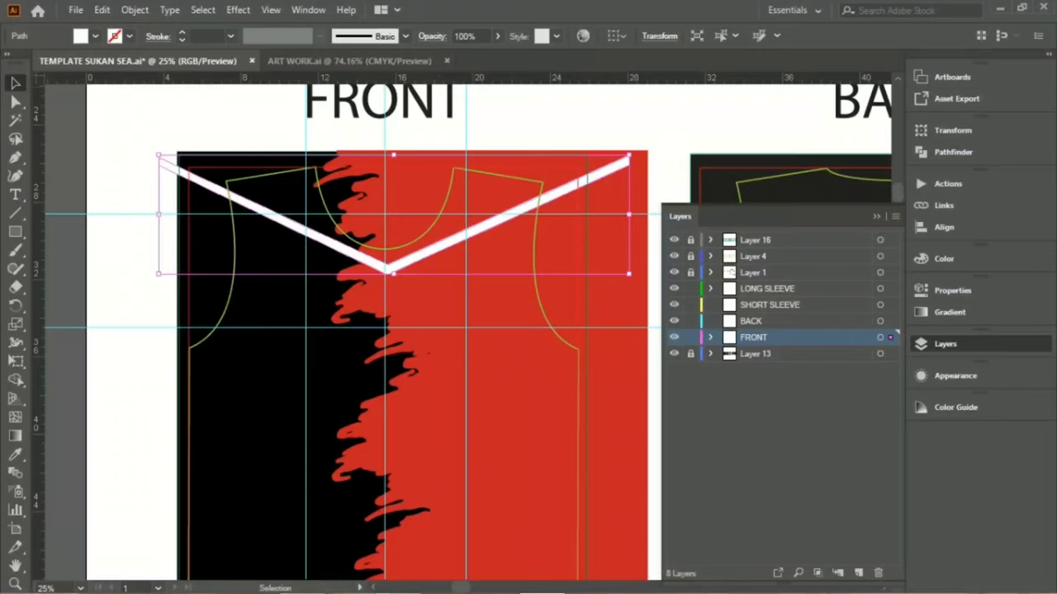
{"action": "key", "text": "ctrl+z"}
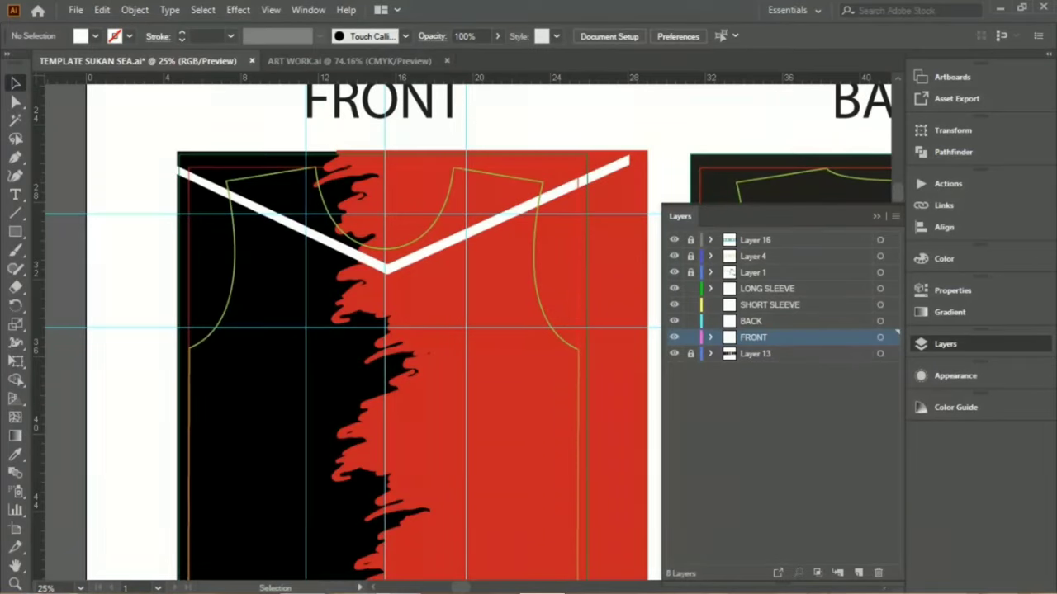
{"action": "key", "text": "ctrl+z"}
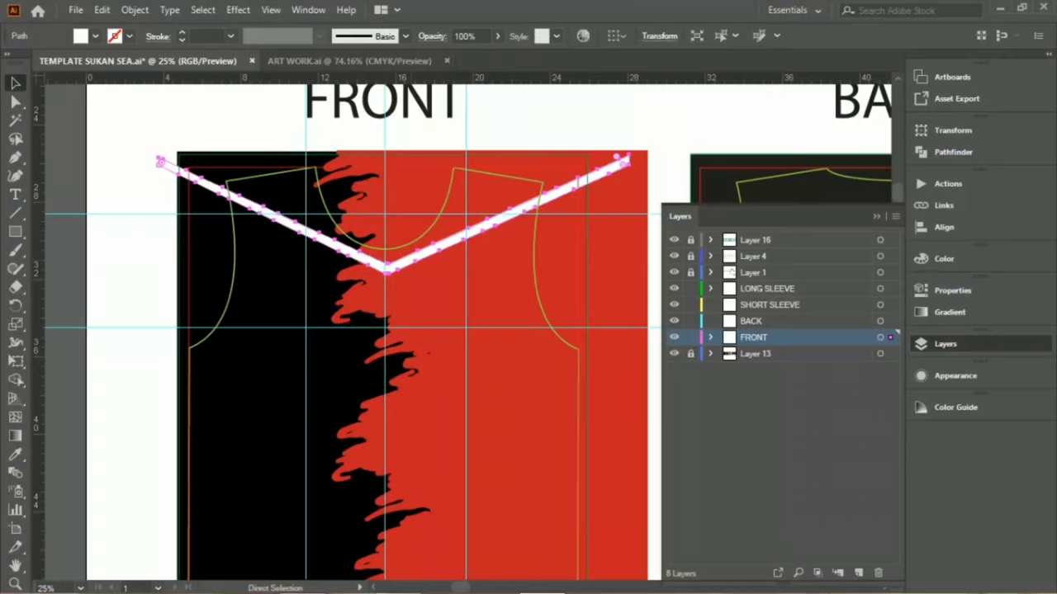
Alt-drag a copy of the white V tucked just below the original, then select both stripes.
{"action": "key", "text": "v"}
{"action": "left_click_drag", "start_coordinate": [272, 217], "coordinate": [272, 241]}
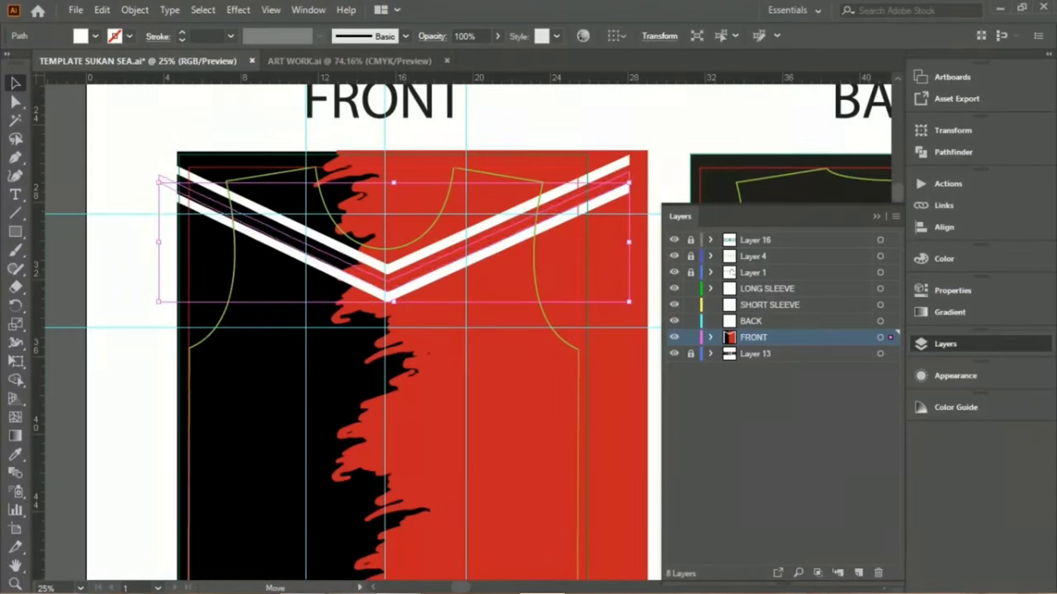
{"action": "left_click_drag", "start_coordinate": [272, 241], "coordinate": [272, 231]}
{"action": "left_click", "coordinate": [154, 162]}
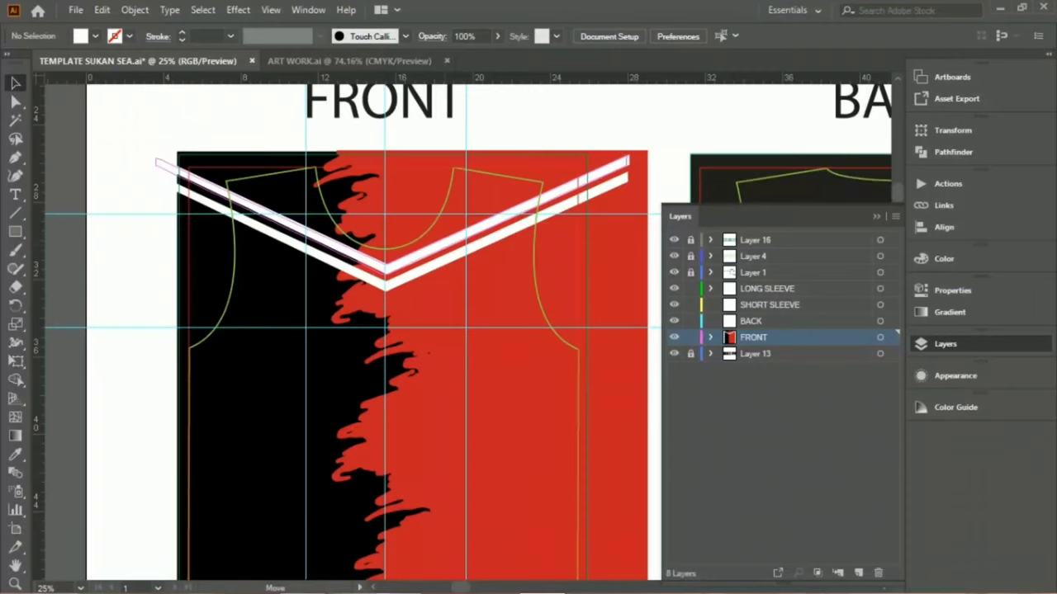
{"action": "left_click", "coordinate": [165, 165]}
{"action": "left_click", "coordinate": [124, 206]}
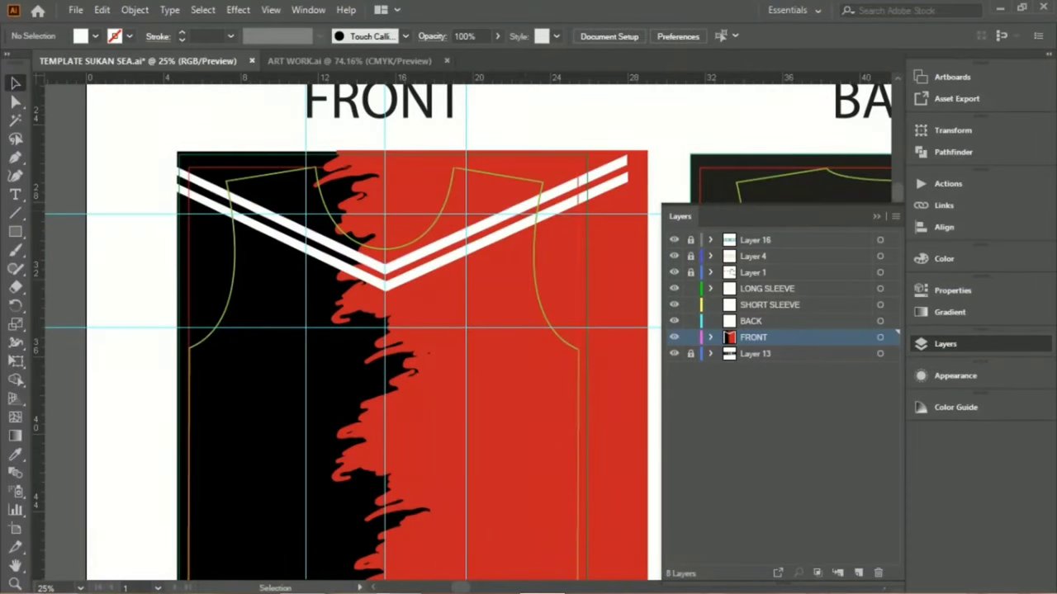
{"action": "scroll", "coordinate": [124, 206], "scroll_direction": "down", "scroll_amount": 3}
{"action": "left_click", "coordinate": [186, 112]}
Alt-drag a copy of both V stripes lower down the front shirt's chest.
{"action": "key", "text": "a"}
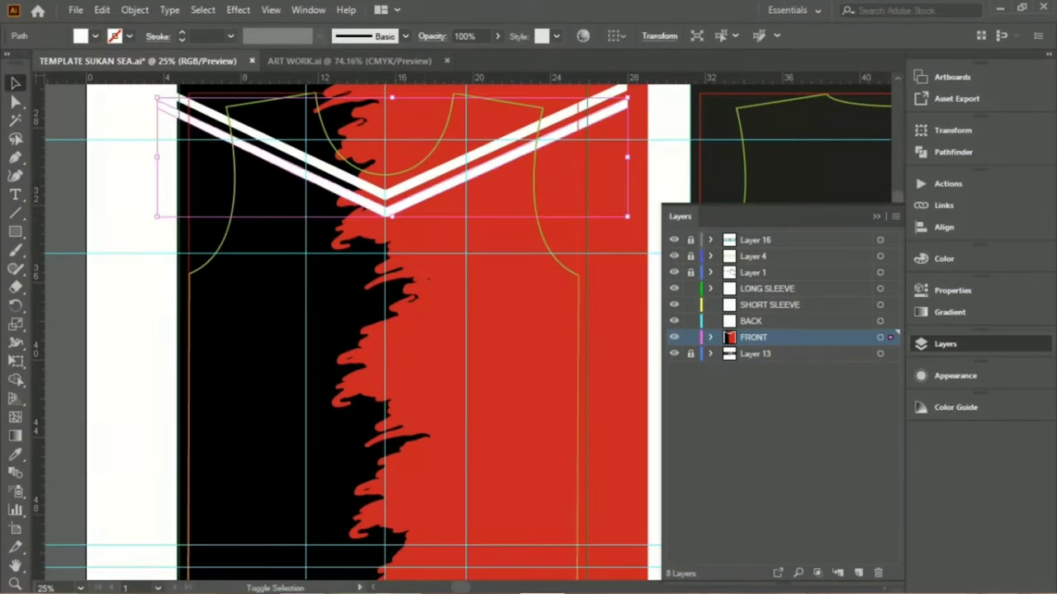
{"action": "key", "text": "v"}
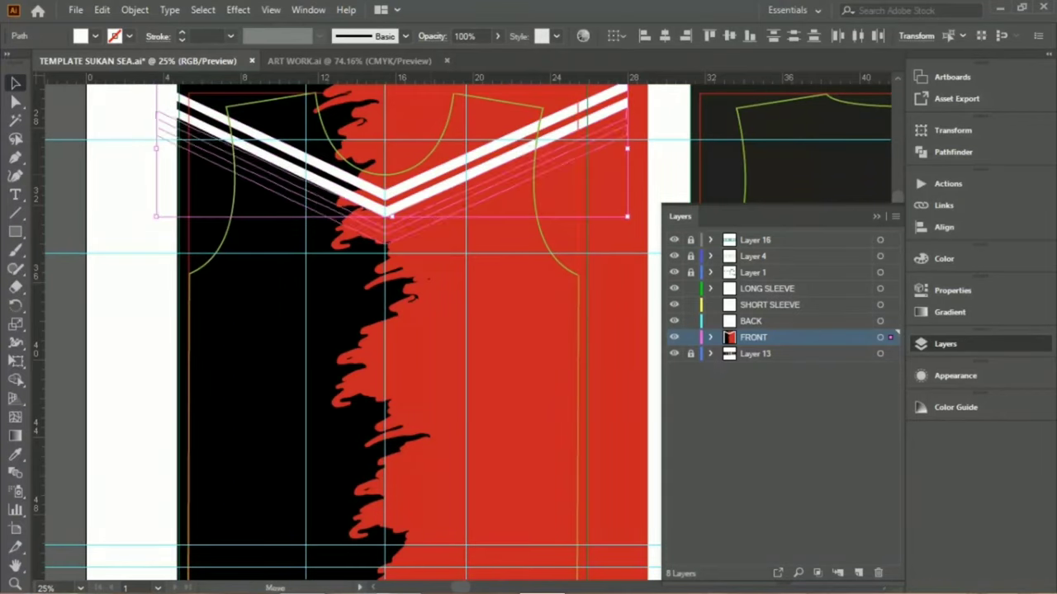
{"action": "mouse_move", "coordinate": [385, 211]}
{"action": "left_mouse_down"}
{"action": "mouse_move", "coordinate": [386, 380]}
{"action": "mouse_move", "coordinate": [388, 368]}
{"action": "left_mouse_up"}
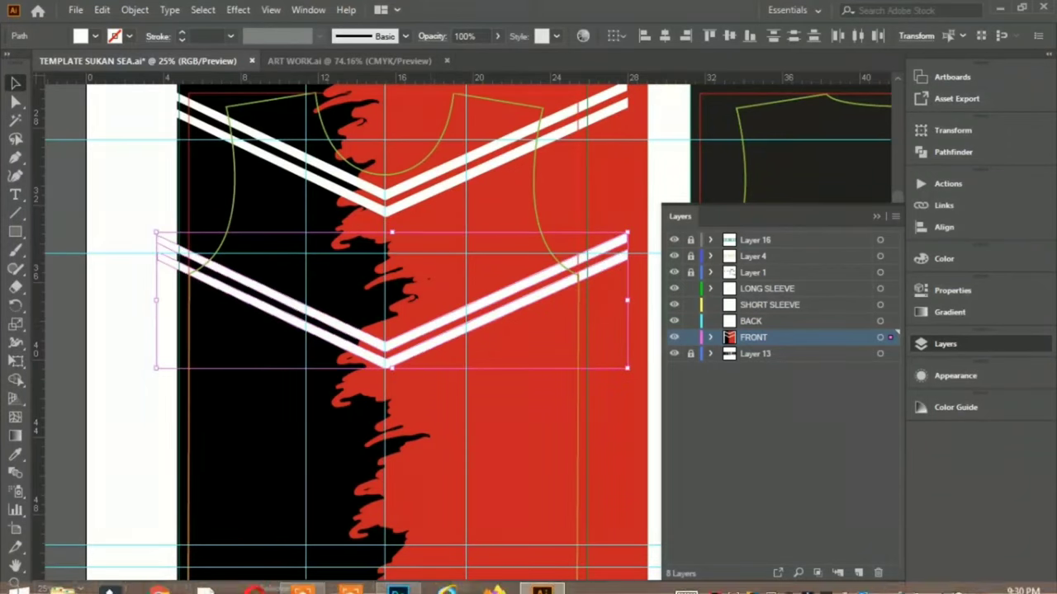
{"action": "left_click", "coordinate": [398, 578]}
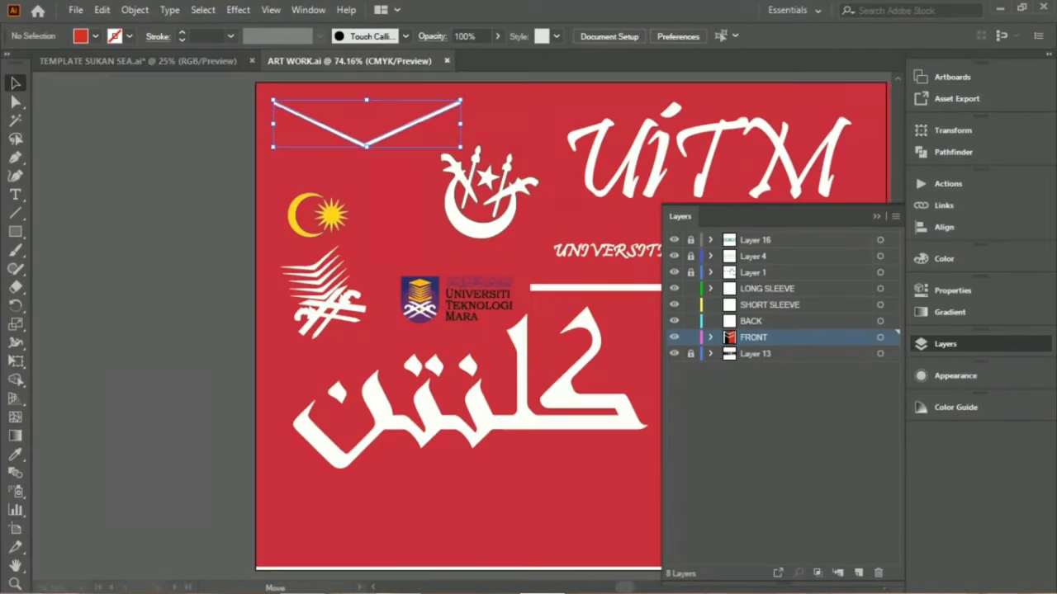
Drag the UiTM logo from ART WORK.ai onto the front shirt's red side.
{"action": "mouse_move", "coordinate": [430, 299]}
{"action": "left_mouse_down"}
{"action": "mouse_move", "coordinate": [211, 76]}
{"action": "mouse_move", "coordinate": [144, 61]}
{"action": "mouse_move", "coordinate": [483, 323]}
{"action": "left_mouse_up"}
{"action": "scroll", "coordinate": [470, 326], "scroll_direction": "up", "scroll_amount": 2}
{"action": "scroll", "coordinate": [462, 331], "scroll_direction": "up", "scroll_amount": 2}
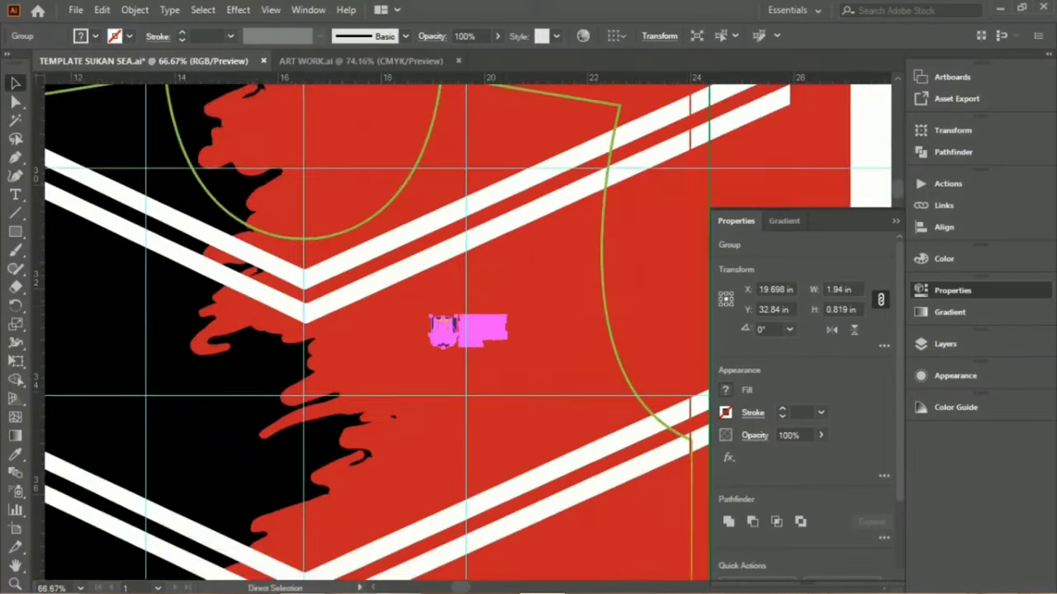
Resize the UiTM logo to 3 in wide and move it lower between the chevrons.
{"action": "left_click", "coordinate": [838, 310]}
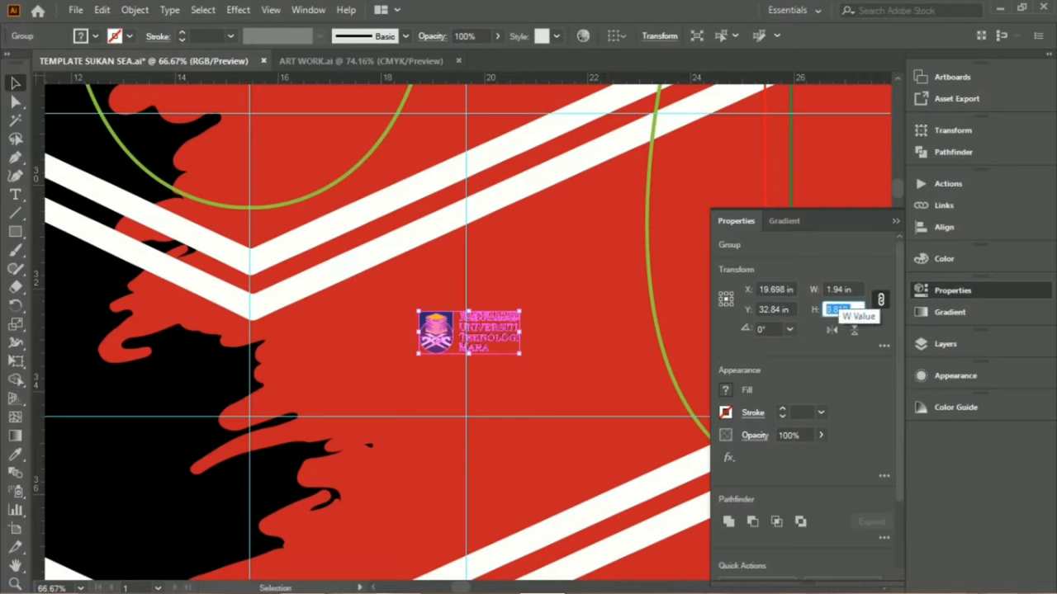
{"action": "key", "text": "shift+Tab"}
{"action": "type", "text": "3"}
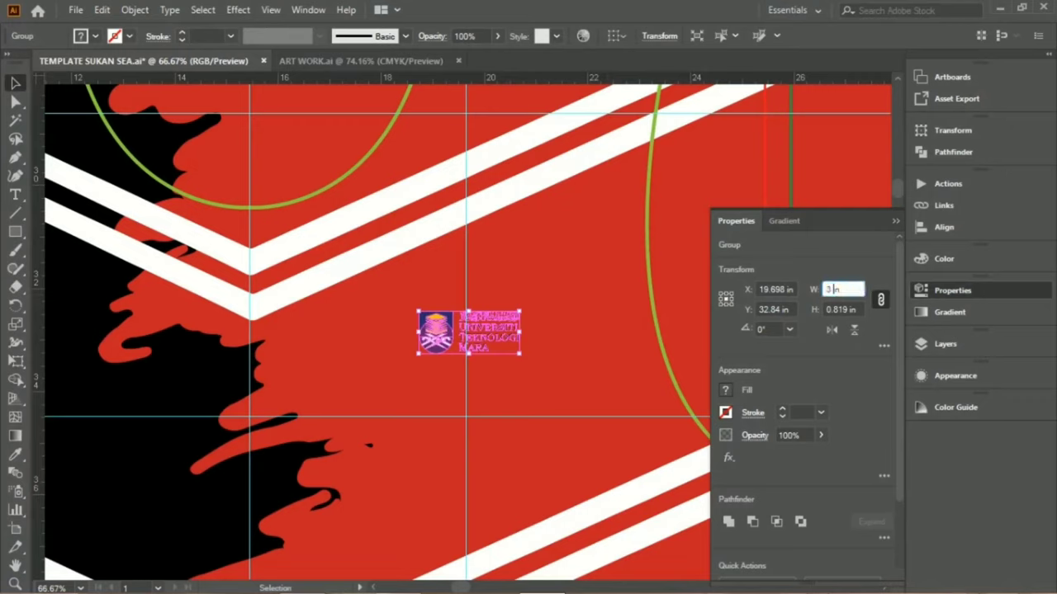
{"action": "key", "text": "Return"}
{"action": "left_click_drag", "start_coordinate": [468, 332], "coordinate": [469, 382]}
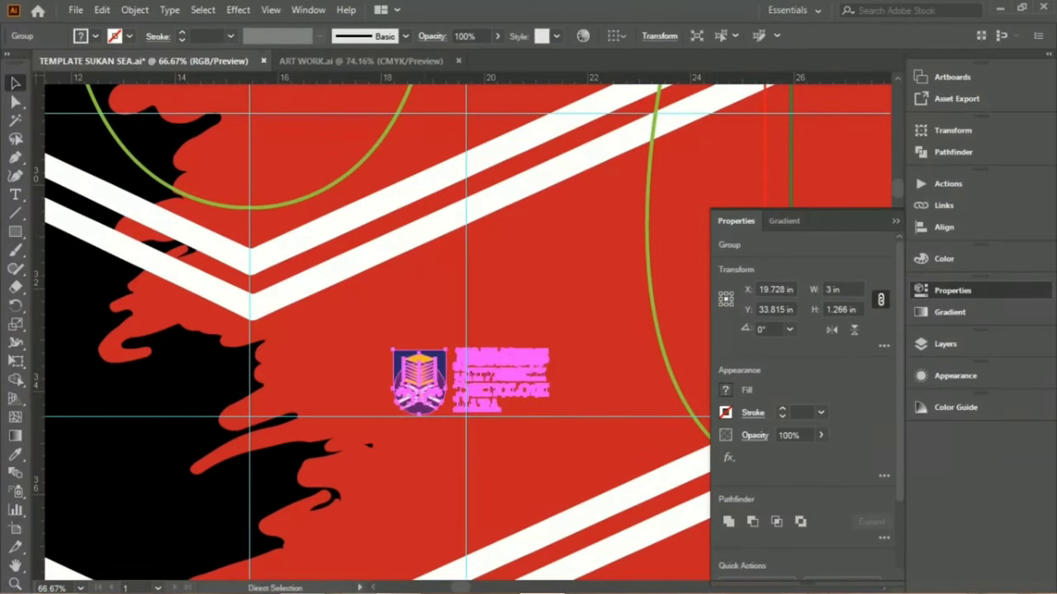
{"action": "key", "text": "ctrl+minus"}
{"action": "key", "text": "ctrl+Tab"}
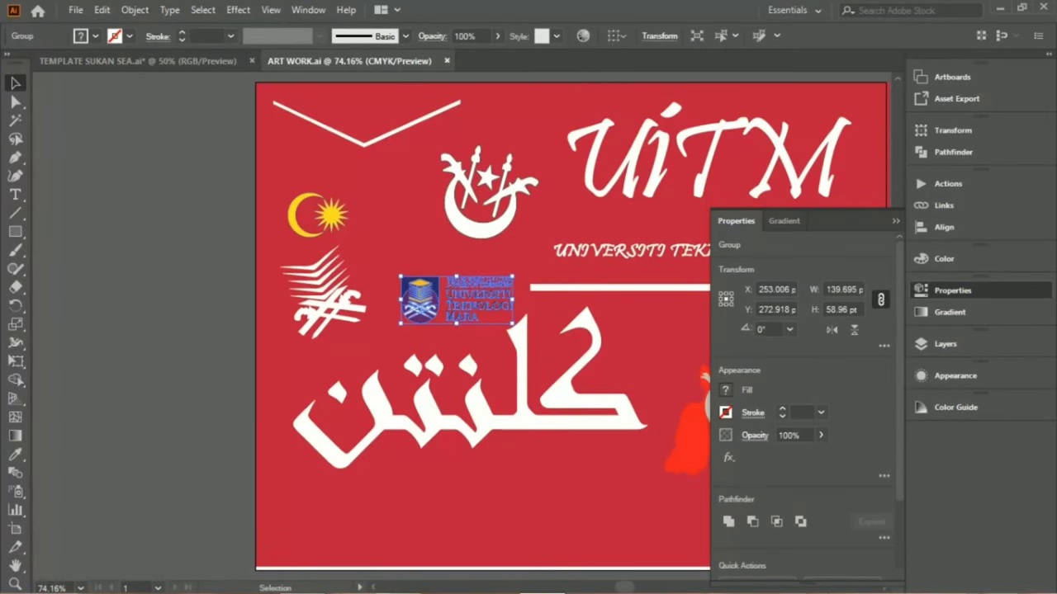
{"action": "key", "text": "ctrl+Tab"}
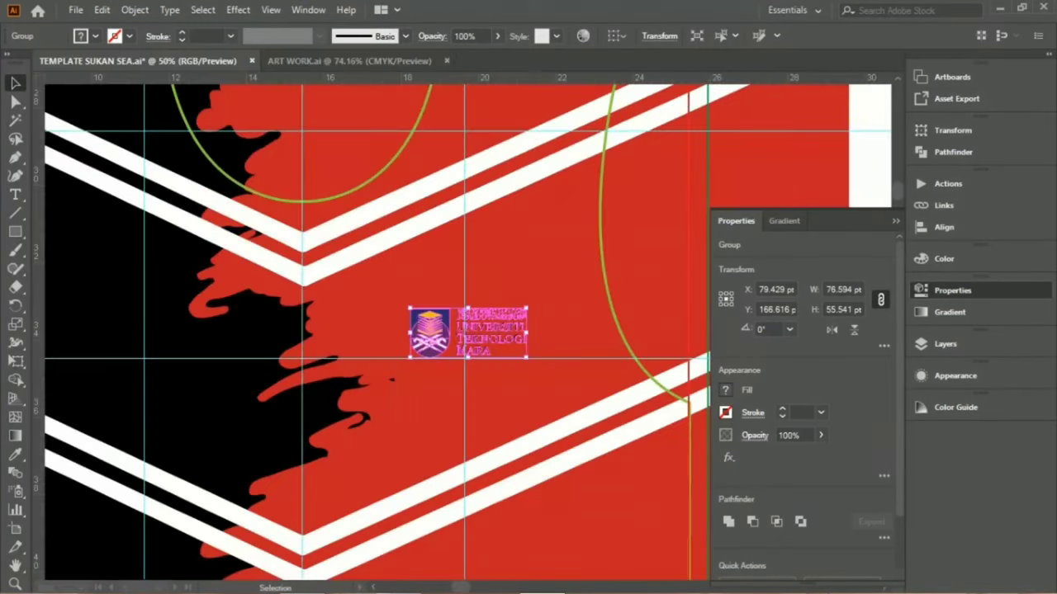
Lock proportions and resize the crescent-and-star emblem to 3 in wide, repositioning it.
{"action": "scroll", "coordinate": [466, 331], "scroll_direction": "left", "scroll_amount": 4}
{"action": "scroll", "coordinate": [466, 331], "scroll_direction": "left", "scroll_amount": 2}
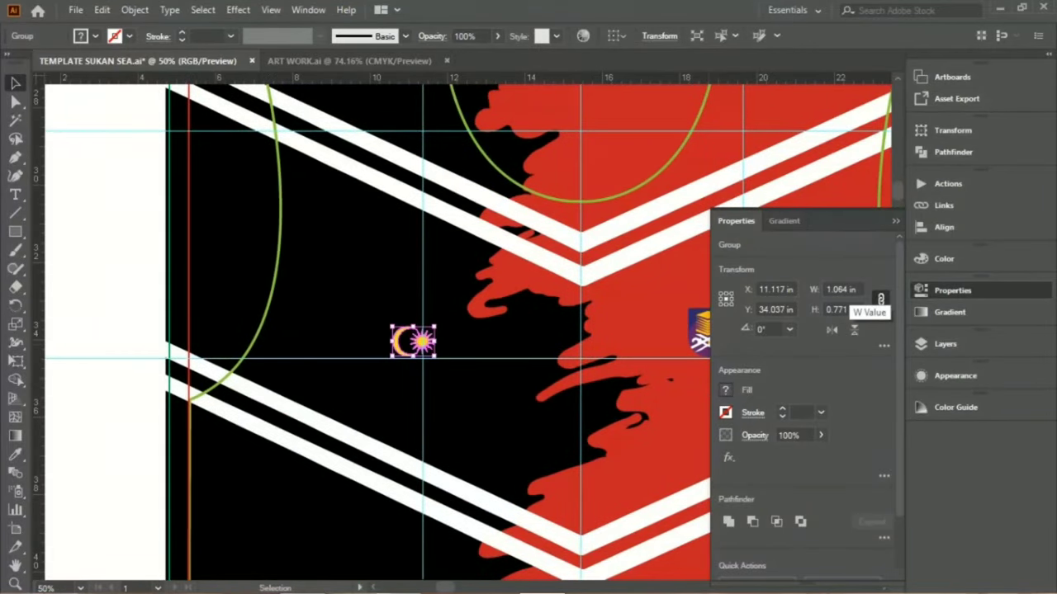
{"action": "left_click", "coordinate": [880, 299]}
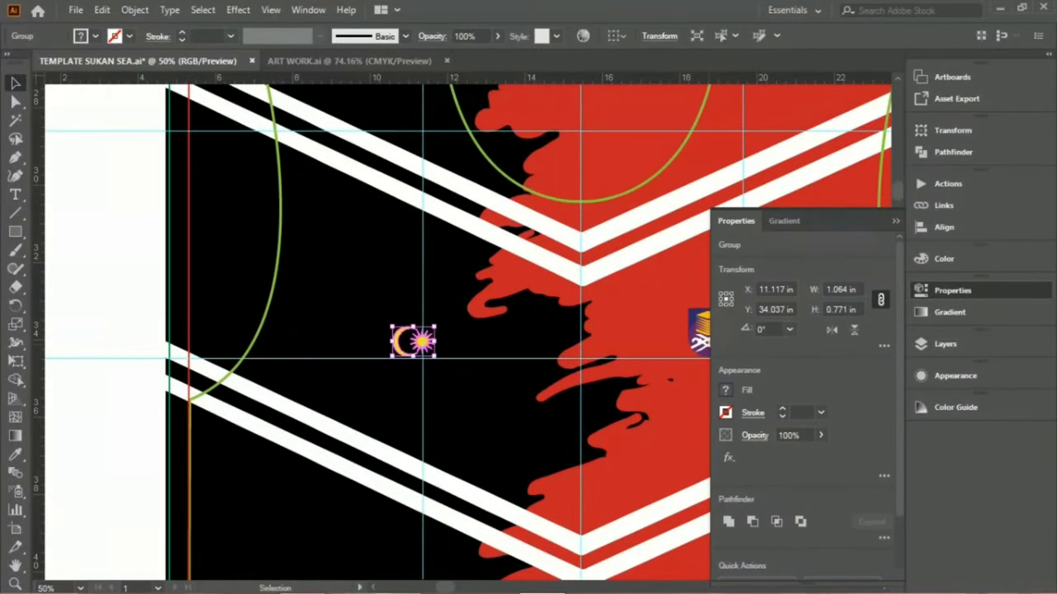
{"action": "left_click", "coordinate": [838, 290]}
{"action": "type", "text": "3 in"}
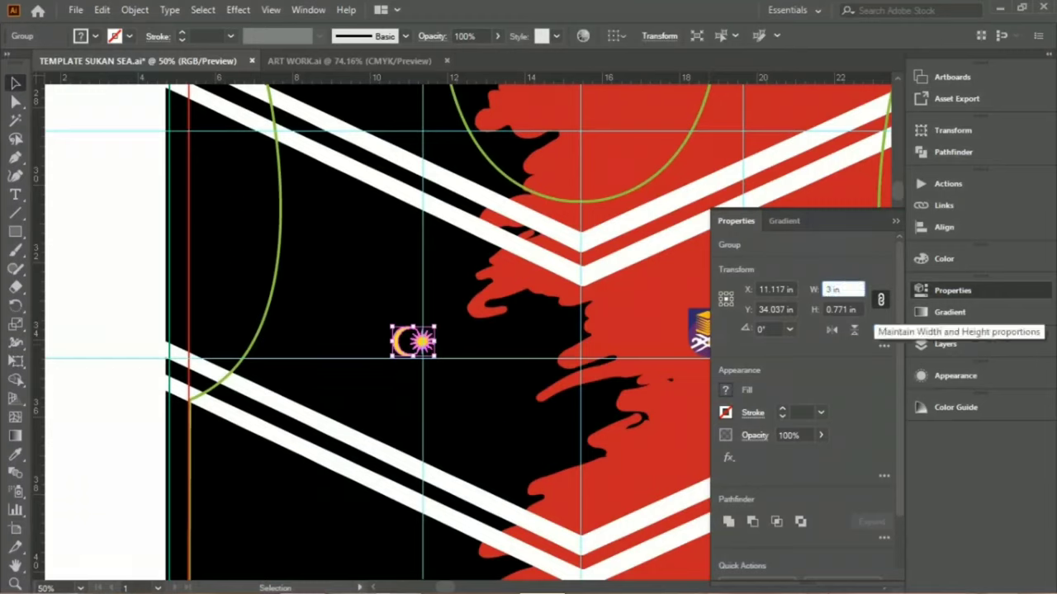
{"action": "key", "text": "Return"}
{"action": "left_click_drag", "start_coordinate": [437, 340], "coordinate": [453, 332]}
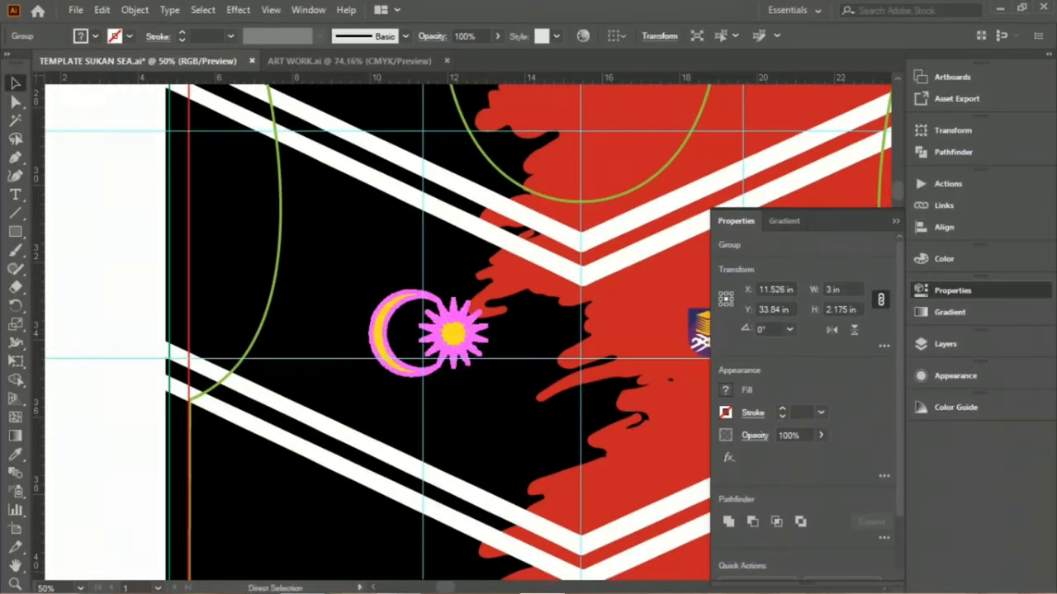
{"action": "left_click", "coordinate": [470, 334]}
Shrink the emblem to 2.5 in, then 2 in wide, and level it with the UiTM logo.
{"action": "left_click_drag", "start_coordinate": [471, 334], "coordinate": [303, 334]}
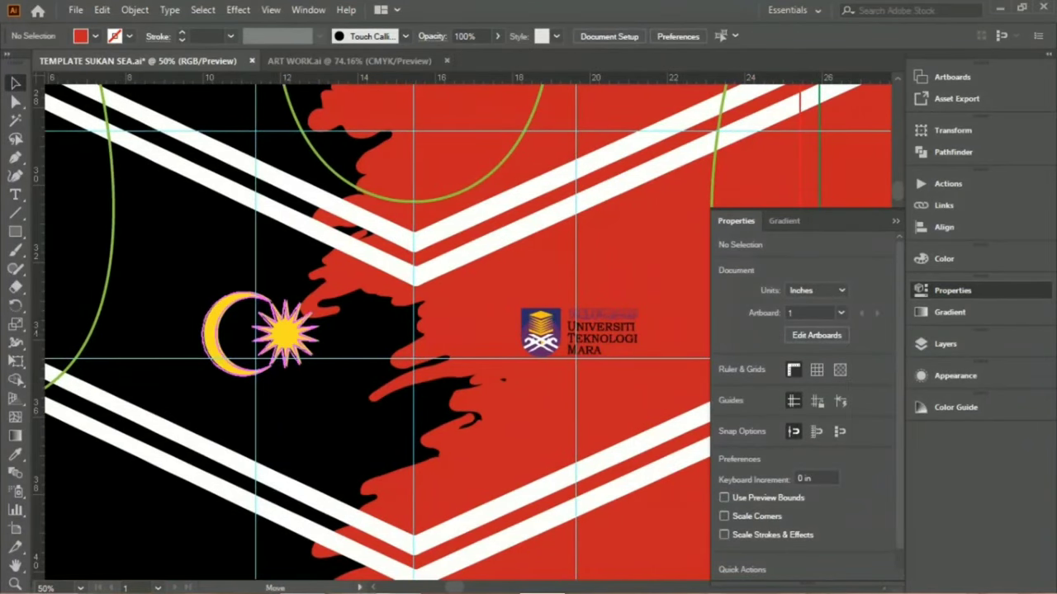
{"action": "left_click", "coordinate": [287, 332]}
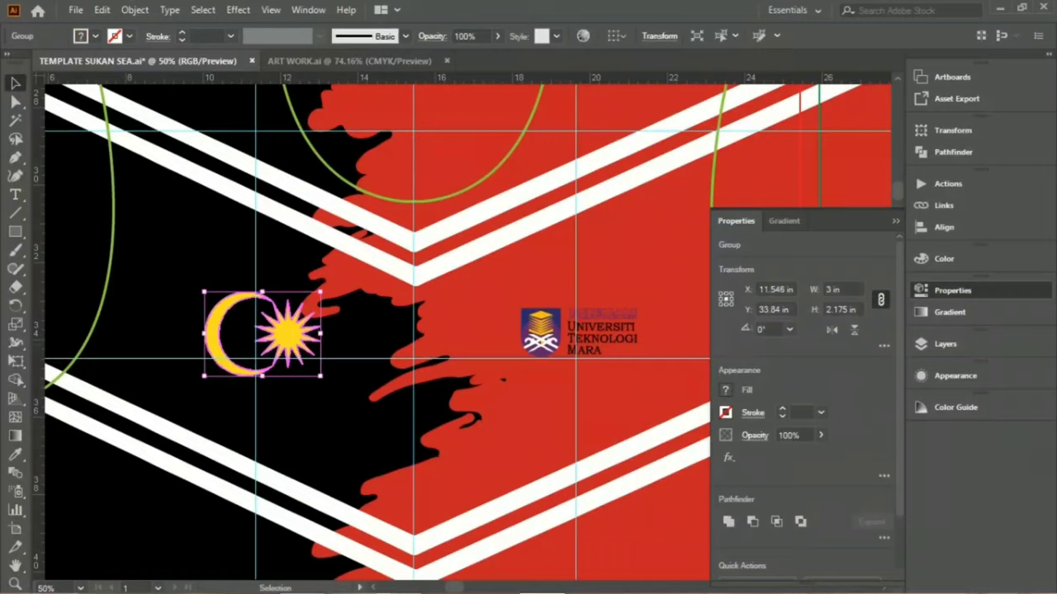
{"action": "double_click", "coordinate": [832, 289]}
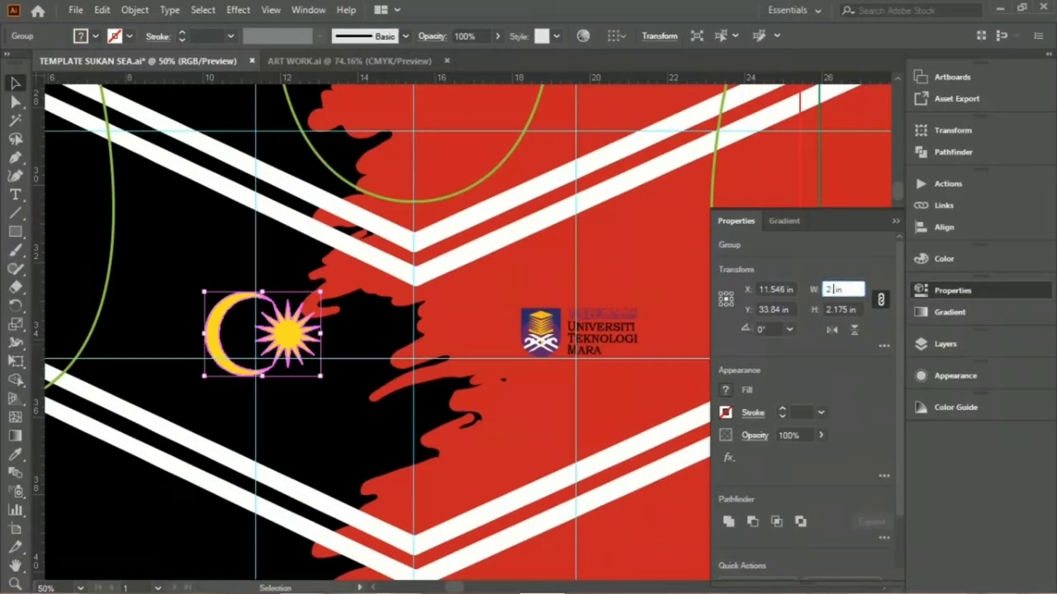
{"action": "type", "text": "2.5"}
{"action": "key", "text": "Return"}
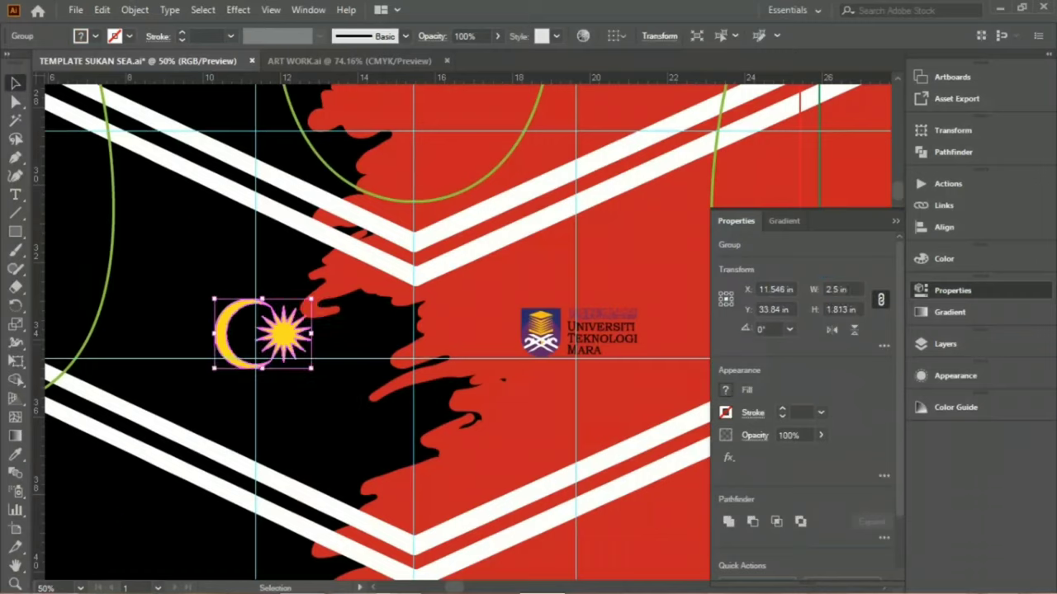
{"action": "double_click", "coordinate": [833, 290]}
{"action": "type", "text": "2"}
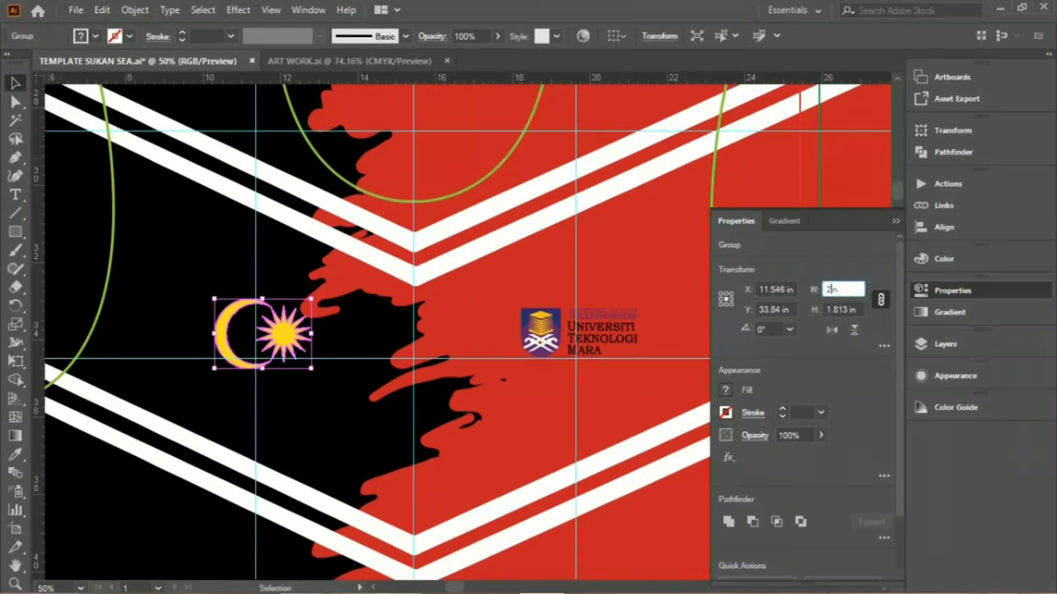
{"action": "key", "text": "Return"}
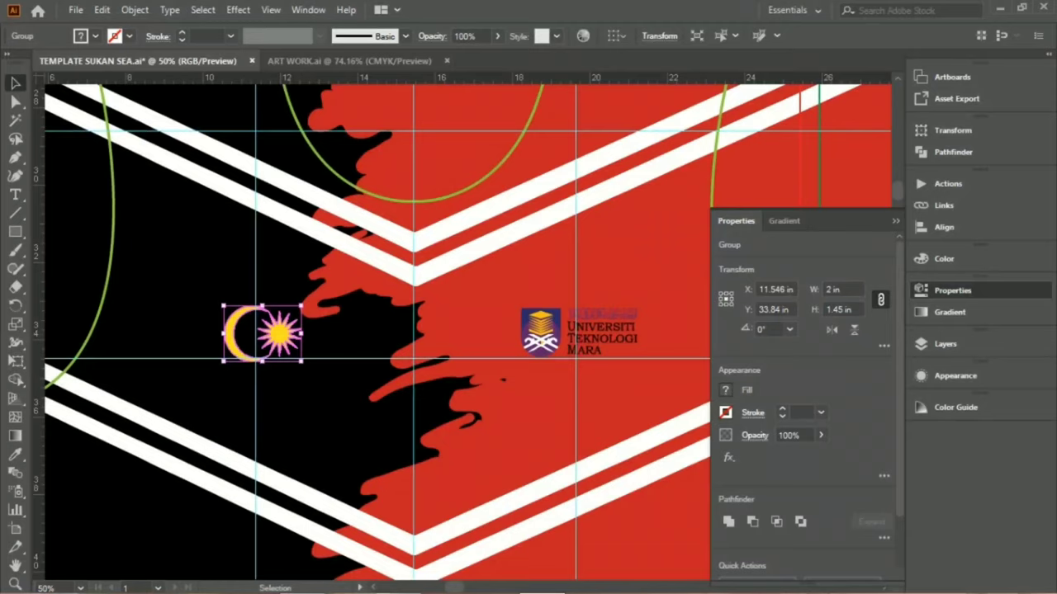
{"action": "left_click_drag", "start_coordinate": [263, 334], "coordinate": [260, 332]}
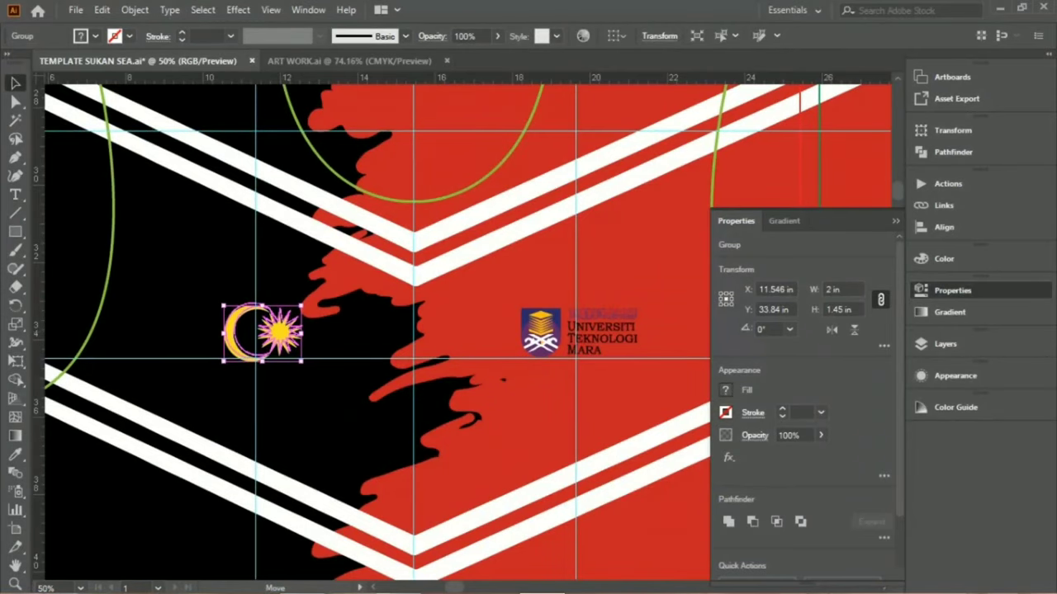
{"action": "key", "text": "ctrl+minus"}
{"action": "key", "text": "ctrl+minus"}
{"action": "key", "text": "ctrl+minus"}
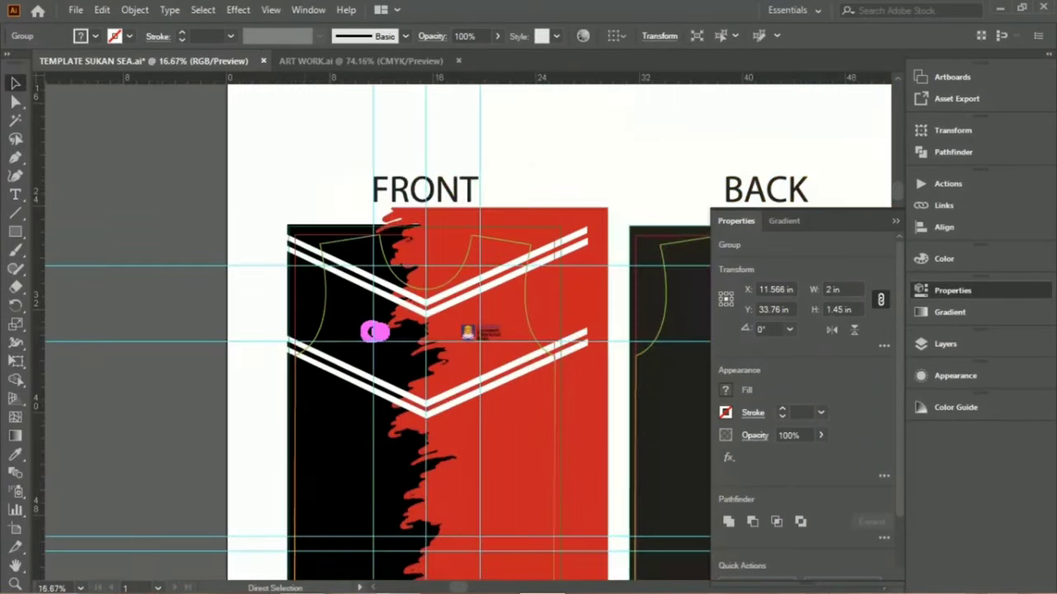
{"action": "left_click", "coordinate": [375, 341]}
{"action": "left_click_drag", "start_coordinate": [462, 372], "coordinate": [388, 279]}
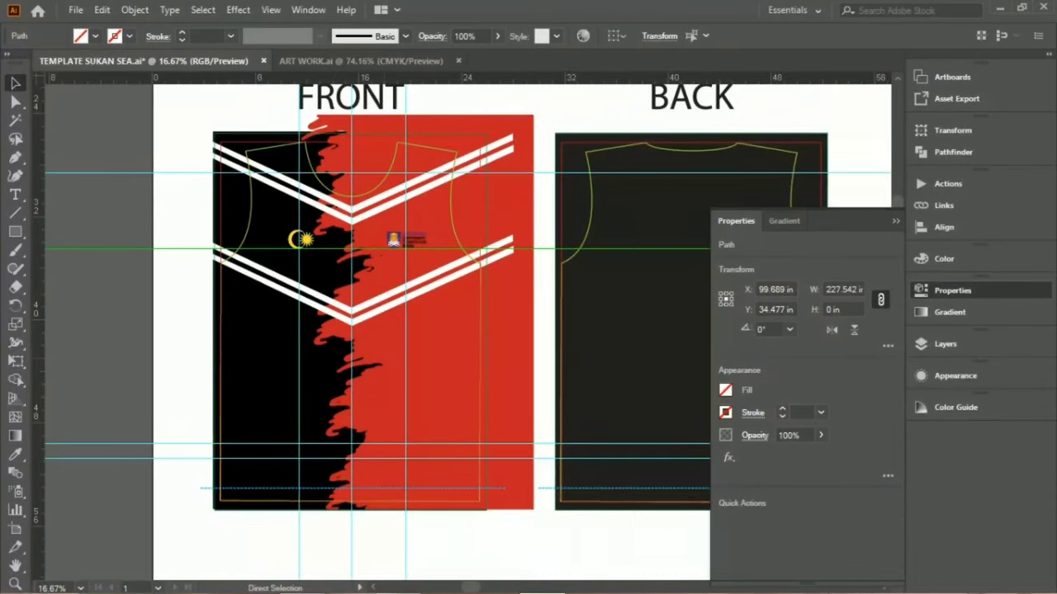
{"action": "scroll", "coordinate": [462, 313], "scroll_direction": "up", "scroll_amount": 1}
{"action": "scroll", "coordinate": [468, 335], "scroll_direction": "up", "scroll_amount": 2}
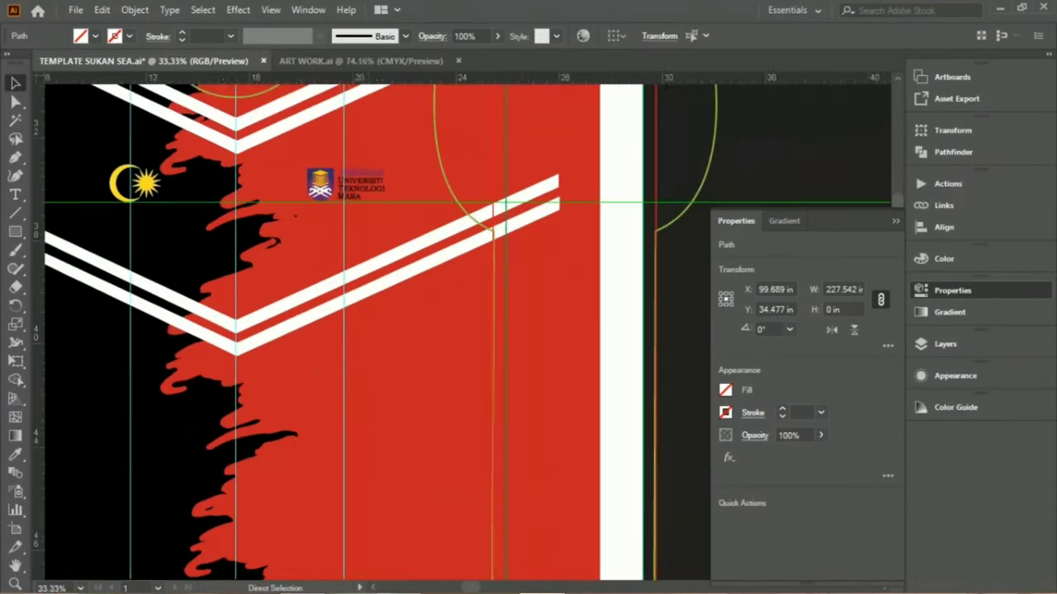
{"action": "scroll", "coordinate": [310, 332], "scroll_direction": "up", "scroll_amount": 1}
{"action": "scroll", "coordinate": [462, 330], "scroll_direction": "up", "scroll_amount": 5}
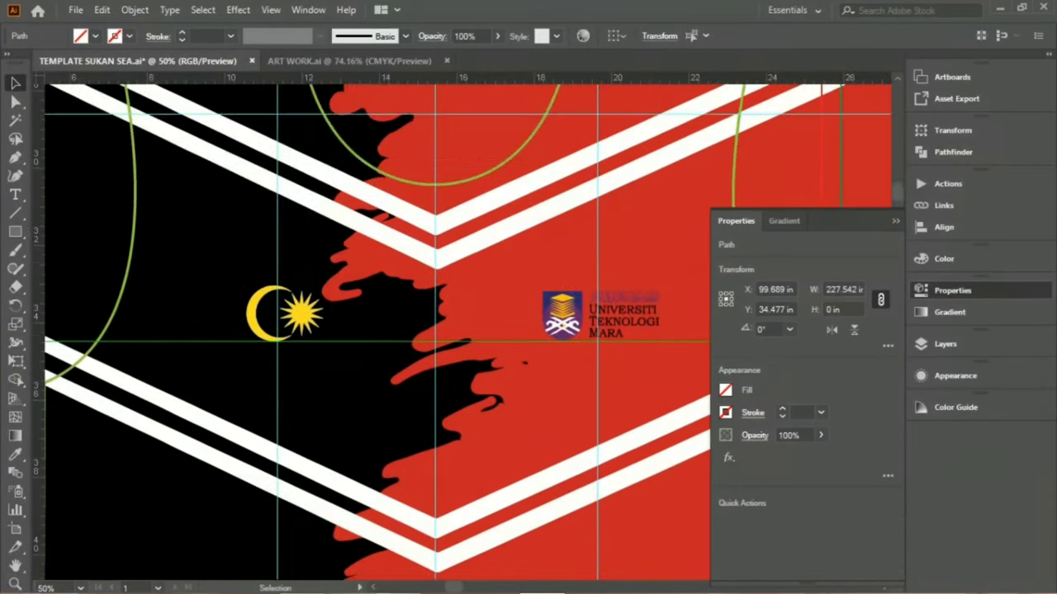
{"action": "scroll", "coordinate": [462, 331], "scroll_direction": "down", "scroll_amount": 2}
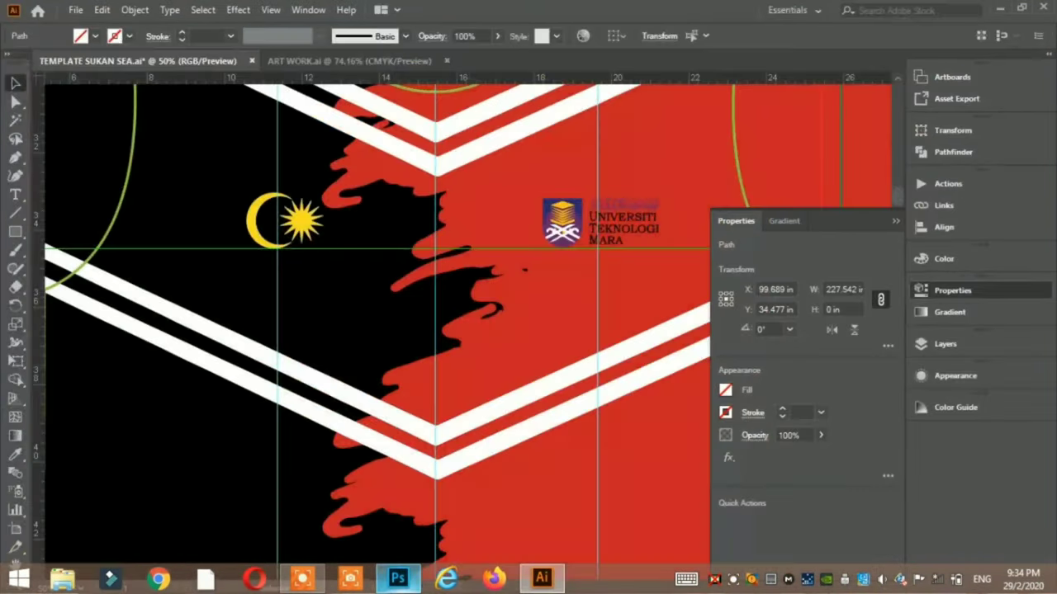
{"action": "left_click", "coordinate": [372, 388]}
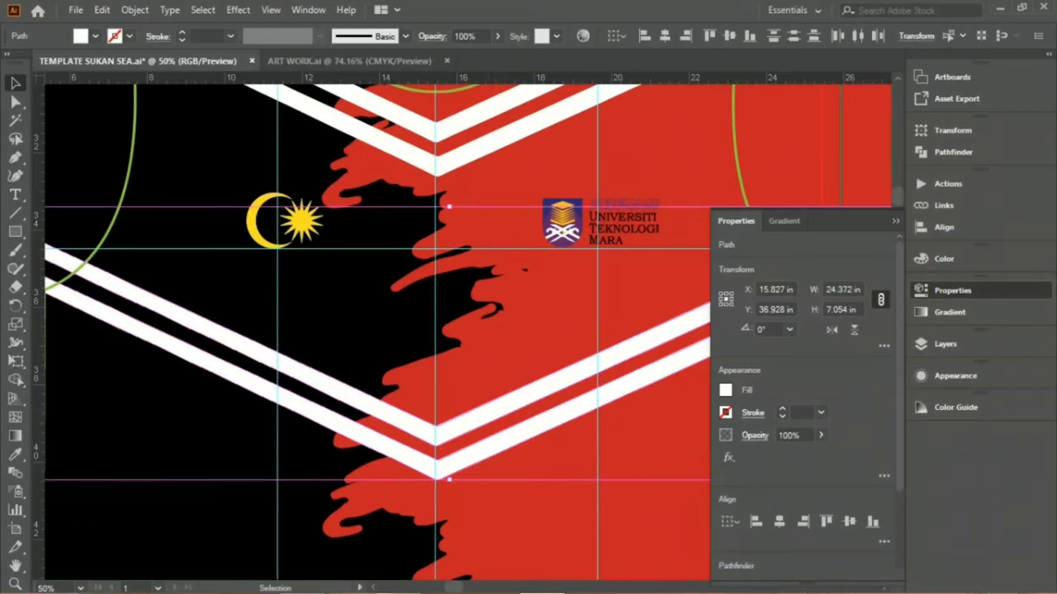
Move the lower chevron stripes slightly higher and deselect them.
{"action": "left_click_drag", "start_coordinate": [372, 388], "coordinate": [364, 307]}
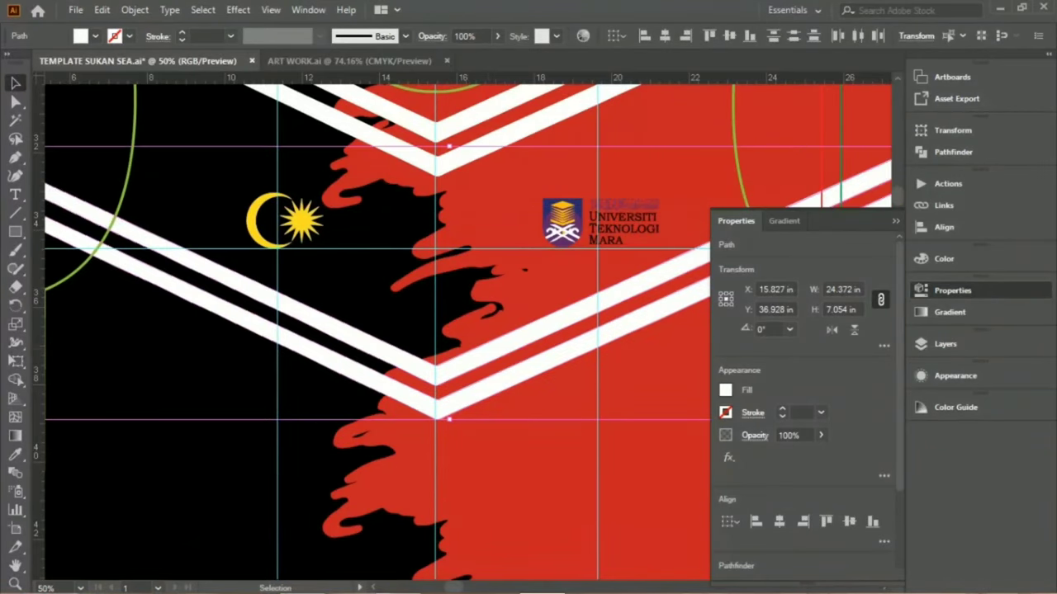
{"action": "scroll", "coordinate": [376, 330], "scroll_direction": "up", "scroll_amount": 2}
{"action": "scroll", "coordinate": [488, 350], "scroll_direction": "down", "scroll_amount": 1}
{"action": "key", "text": "v"}
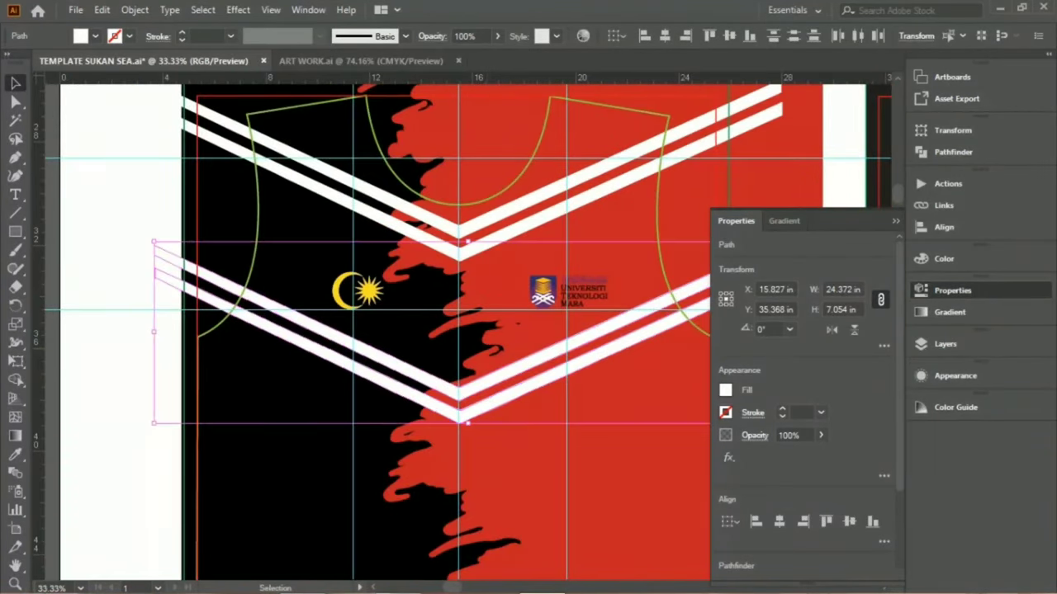
{"action": "key", "text": "ctrl+shift+a"}
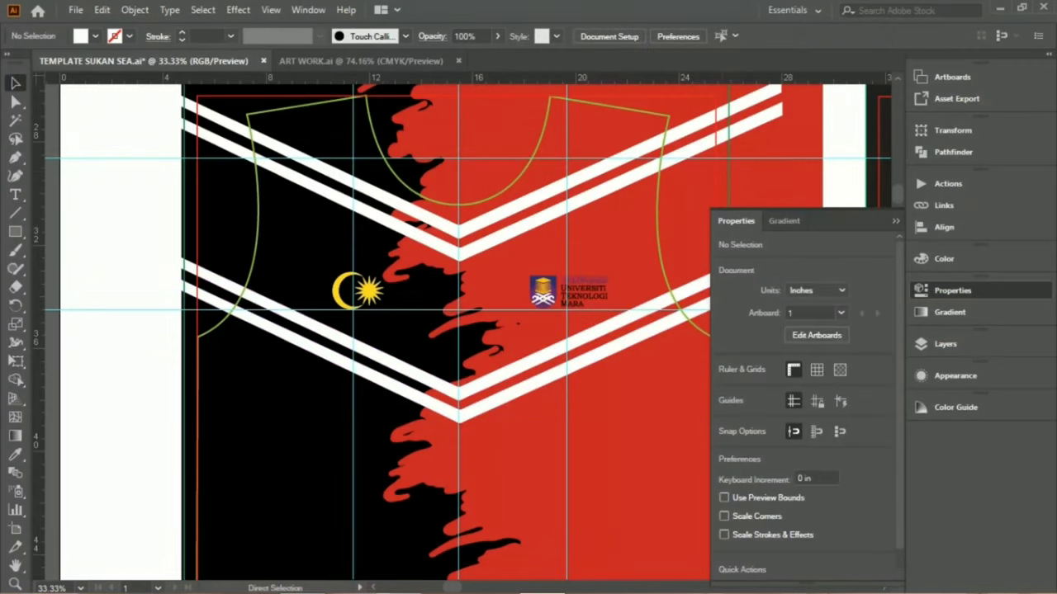
Select the crescent emblem in ART WORK.ai and check the Photoshop shirt mockup.
{"action": "left_click", "coordinate": [361, 60]}
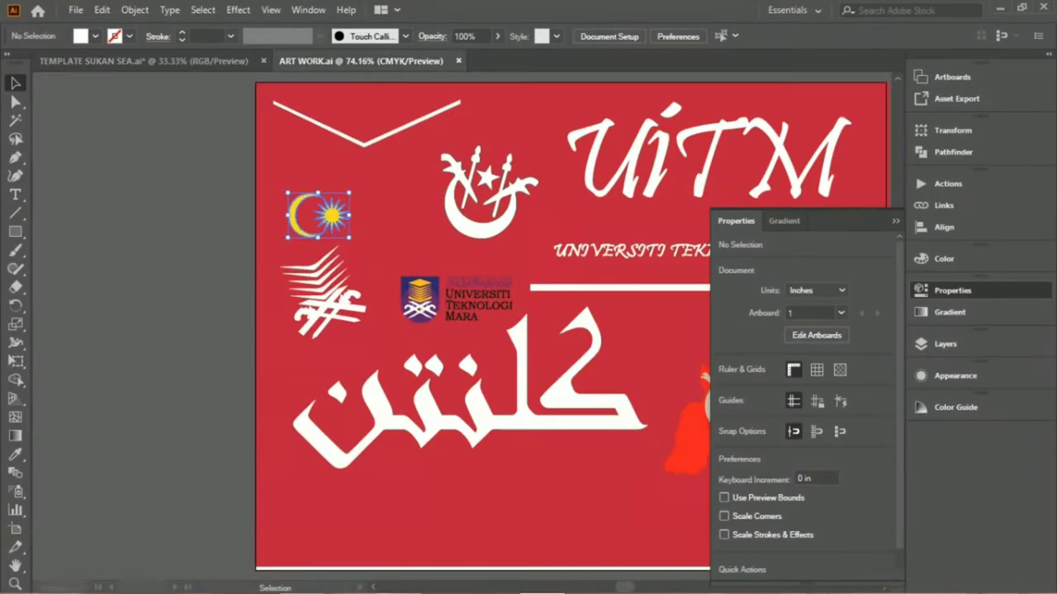
{"action": "left_click", "coordinate": [317, 213]}
{"action": "scroll", "coordinate": [318, 213], "scroll_direction": "down", "scroll_amount": 1}
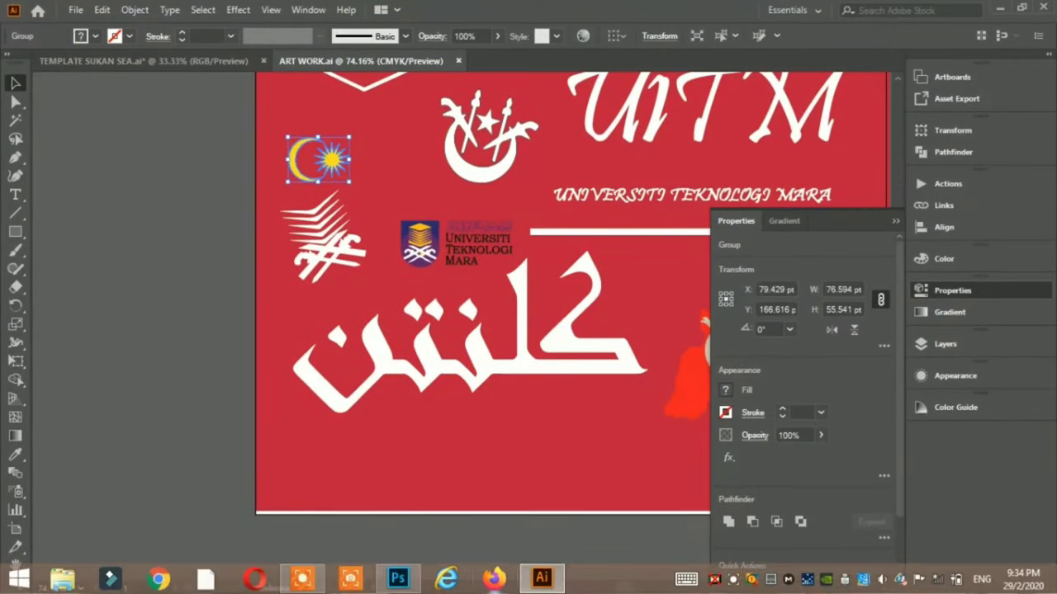
{"action": "left_click", "coordinate": [398, 578]}
{"action": "key", "text": "alt+Tab"}
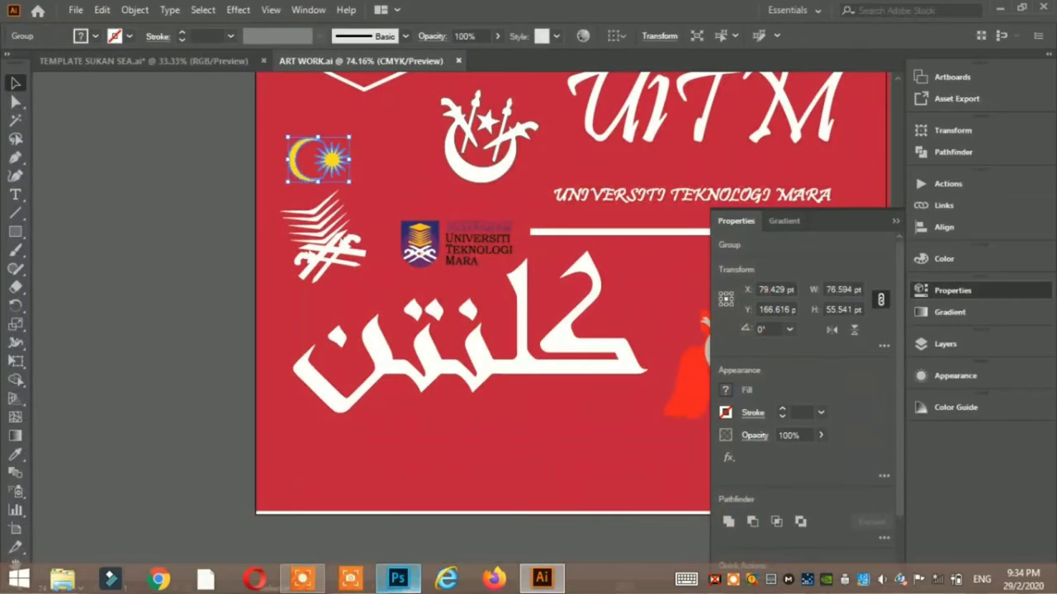
{"action": "scroll", "coordinate": [489, 211], "scroll_direction": "up", "scroll_amount": 1}
Drag the Kelantan keris emblem from ART WORK.ai onto the template's front panel.
{"action": "left_click", "coordinate": [489, 210]}
{"action": "left_click_drag", "start_coordinate": [490, 210], "coordinate": [777, 496]}
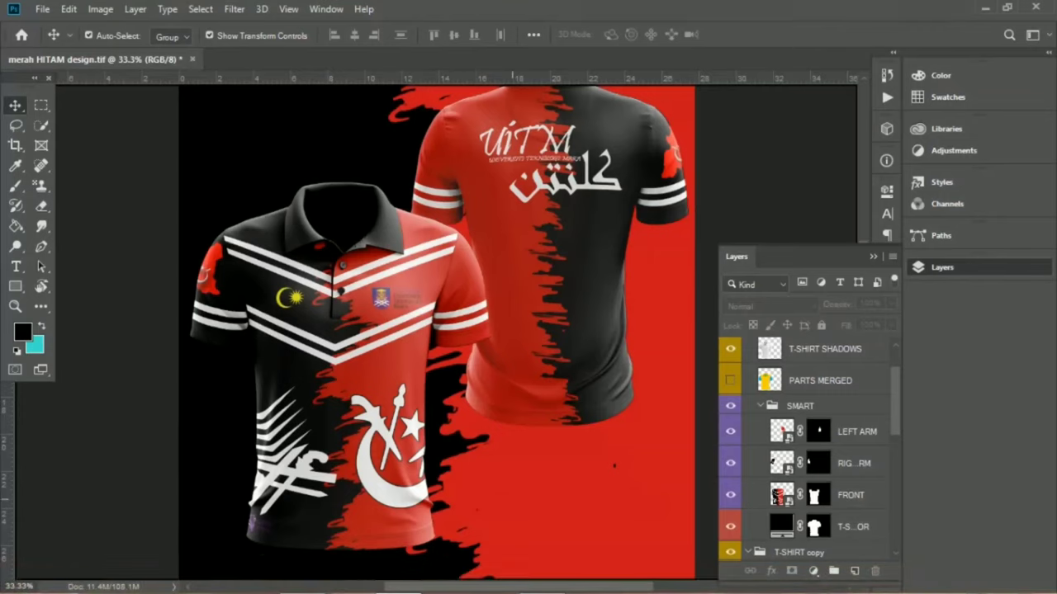
{"action": "mouse_move", "coordinate": [777, 496]}
{"action": "left_mouse_down"}
{"action": "mouse_move", "coordinate": [531, 514]}
{"action": "mouse_move", "coordinate": [202, 45]}
{"action": "mouse_move", "coordinate": [330, 211]}
{"action": "mouse_move", "coordinate": [331, 488]}
{"action": "left_mouse_up"}
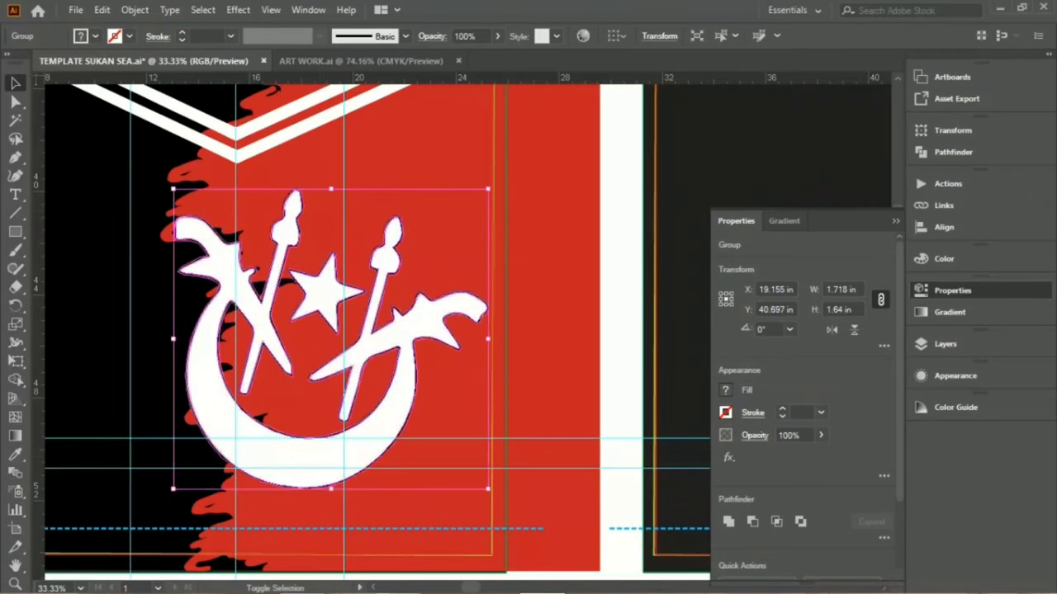
Enlarge the keris emblem to about 14.28 × 13.63 in over the front's red lower half.
{"action": "left_click_drag", "start_coordinate": [330, 371], "coordinate": [516, 347]}
{"action": "left_click", "coordinate": [516, 347], "text": "shift"}
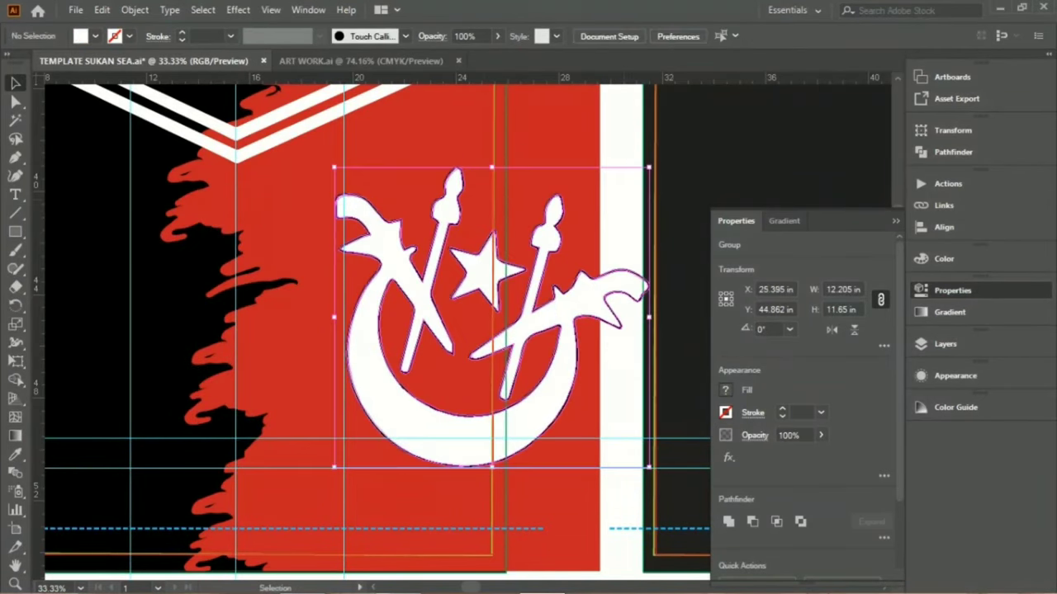
{"action": "left_click", "coordinate": [516, 347], "text": "shift"}
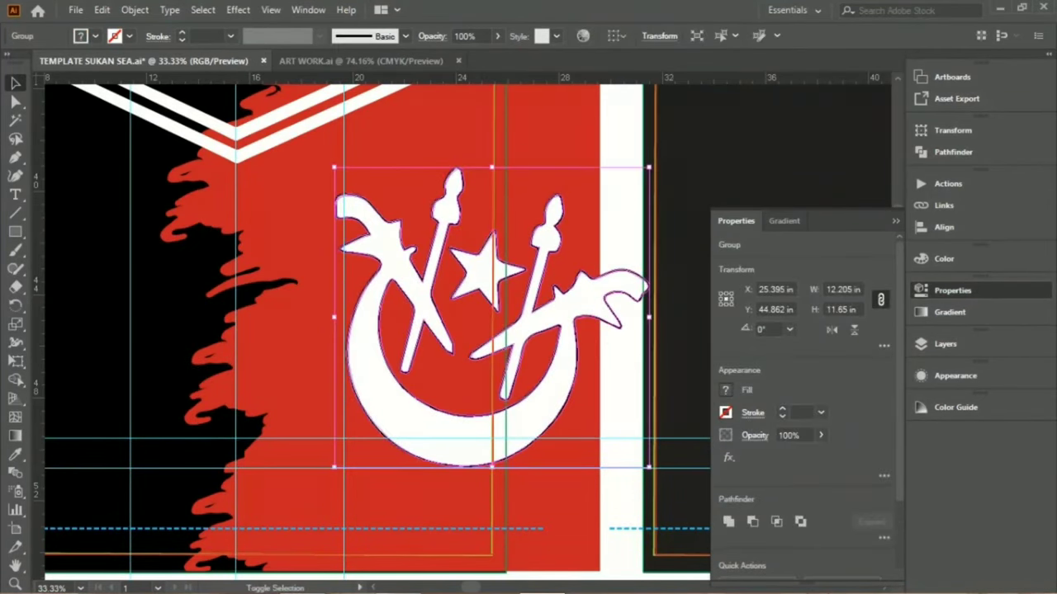
{"action": "left_click_drag", "start_coordinate": [649, 467], "coordinate": [667, 506]}
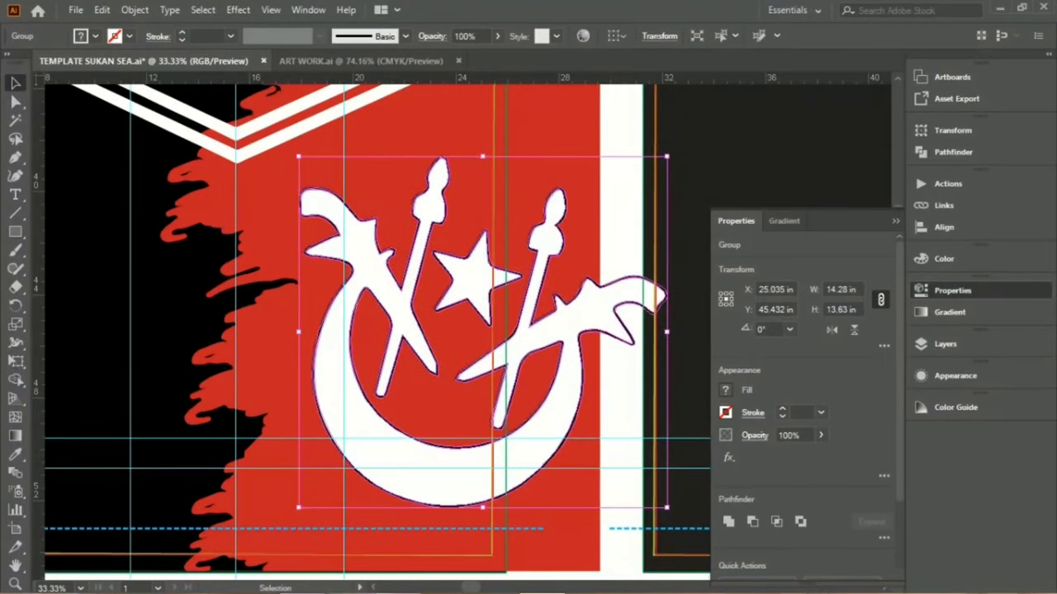
{"action": "key", "text": "ctrl+shift+a"}
{"action": "left_click", "coordinate": [360, 60]}
{"action": "key", "text": "ctrl+v"}
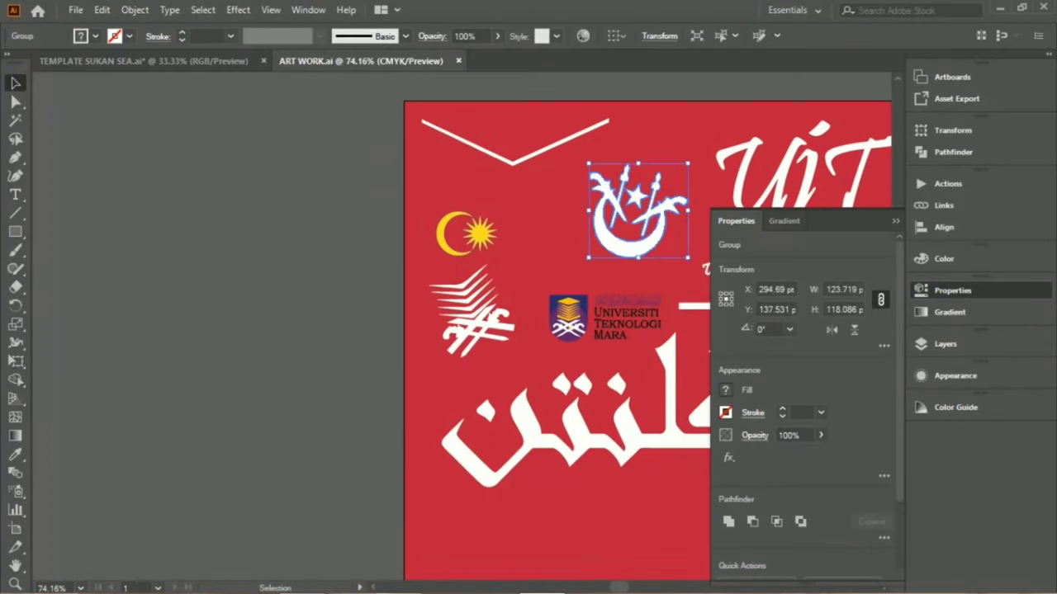
Bring the wing-stripes logo into the template and enlarge it to about 12.1 × 13.1 in, lower left.
{"action": "mouse_move", "coordinate": [470, 309]}
{"action": "left_mouse_down"}
{"action": "mouse_move", "coordinate": [274, 95]}
{"action": "mouse_move", "coordinate": [145, 61]}
{"action": "mouse_move", "coordinate": [603, 430]}
{"action": "left_mouse_up"}
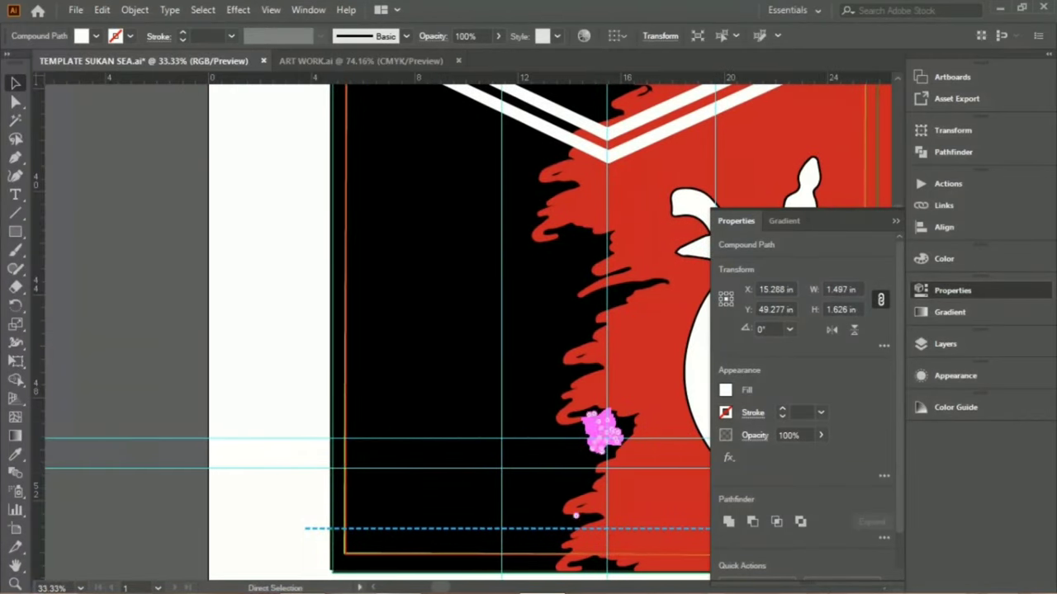
{"action": "left_click_drag", "start_coordinate": [603, 364], "coordinate": [602, 164]}
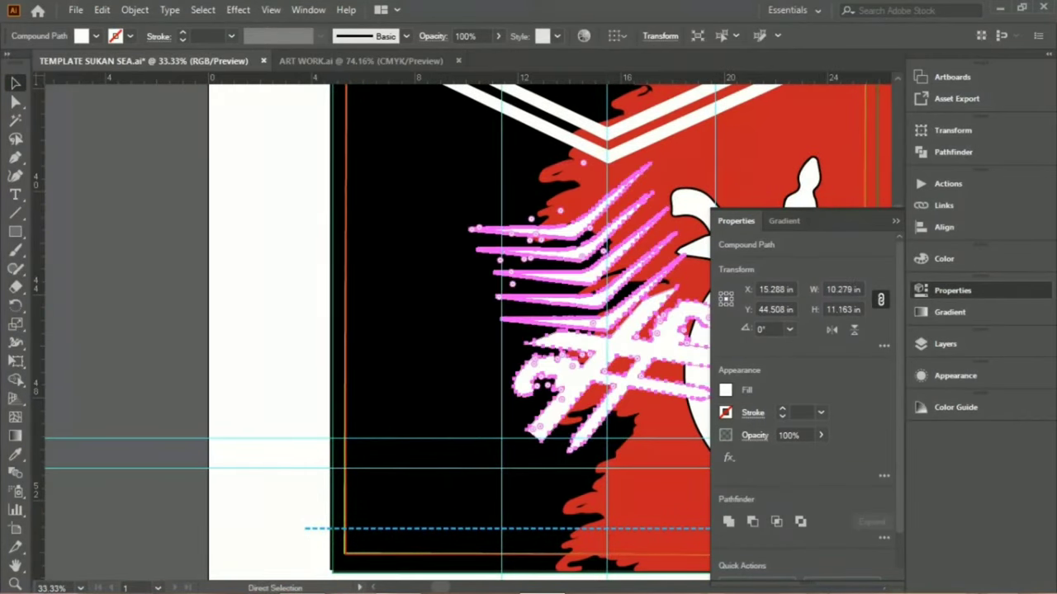
{"action": "left_click_drag", "start_coordinate": [595, 355], "coordinate": [326, 384]}
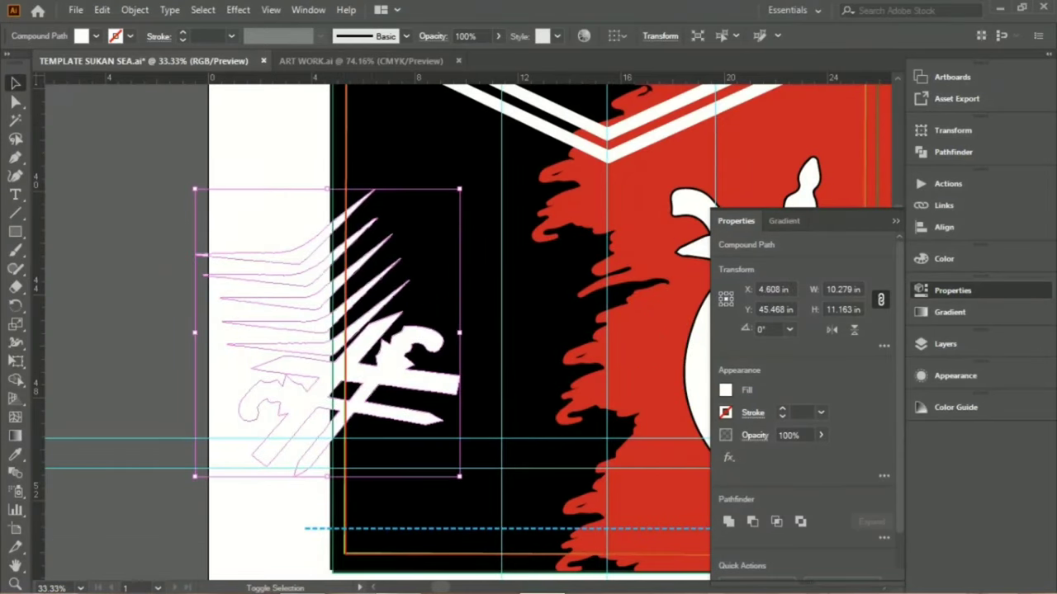
{"action": "left_click_drag", "start_coordinate": [459, 476], "coordinate": [509, 529]}
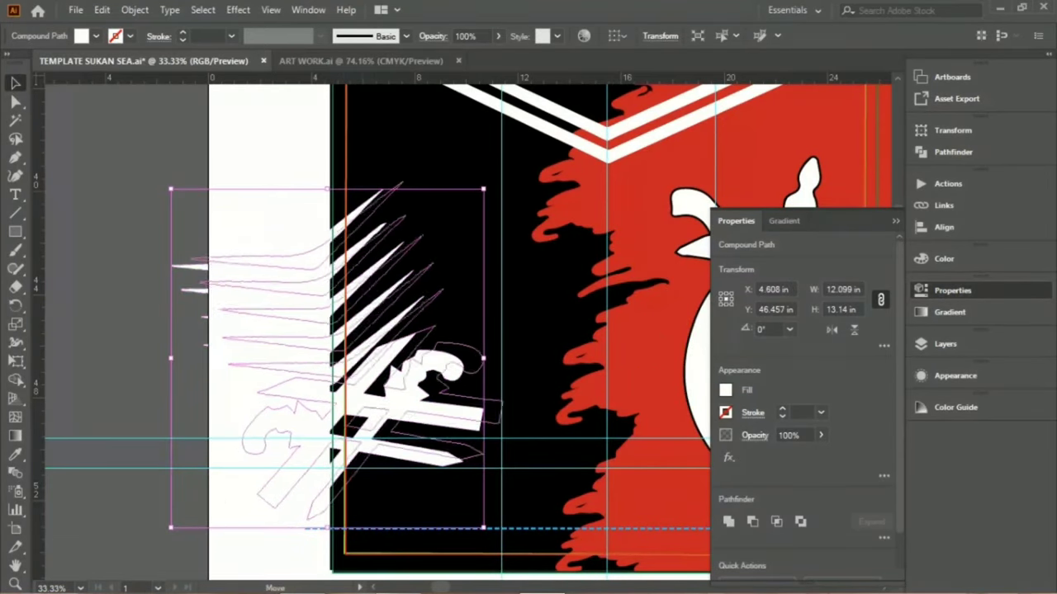
Deselect the wing logo and compare the layout against the Photoshop shirt mockup.
{"action": "scroll", "coordinate": [644, 273], "scroll_direction": "down", "scroll_amount": 1}
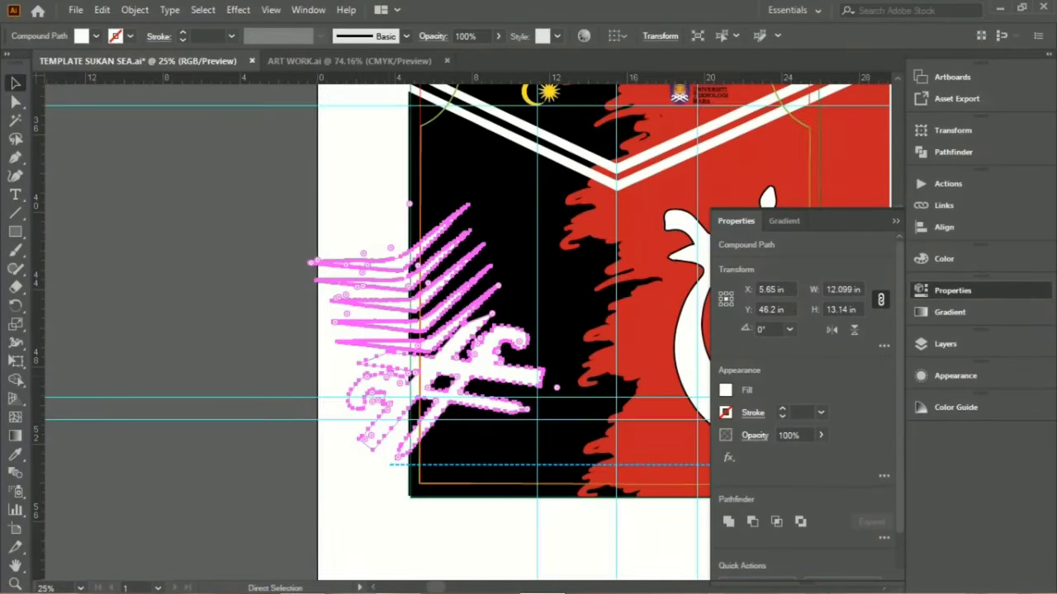
{"action": "scroll", "coordinate": [528, 330], "scroll_direction": "right", "scroll_amount": 3}
{"action": "scroll", "coordinate": [528, 330], "scroll_direction": "right", "scroll_amount": 3}
{"action": "key", "text": "ctrl+shift+a"}
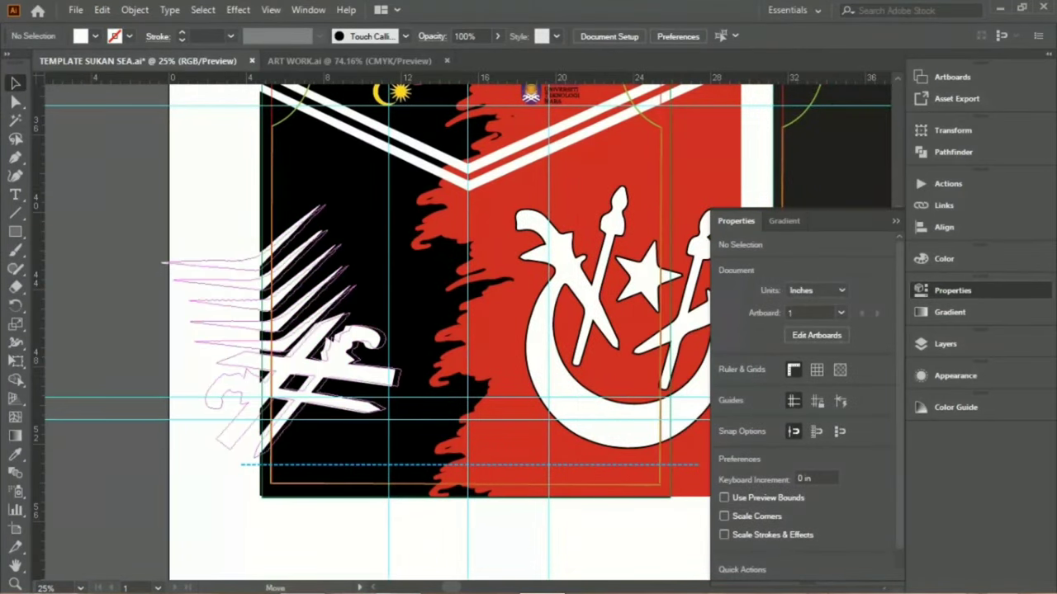
{"action": "key", "text": "ctrl+shift+a"}
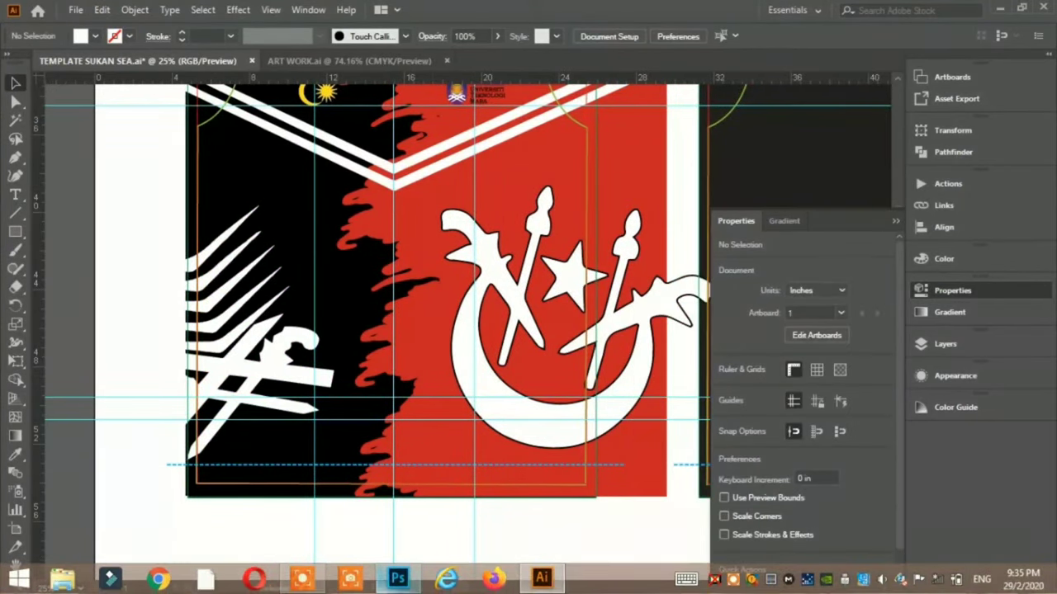
{"action": "left_click", "coordinate": [398, 578]}
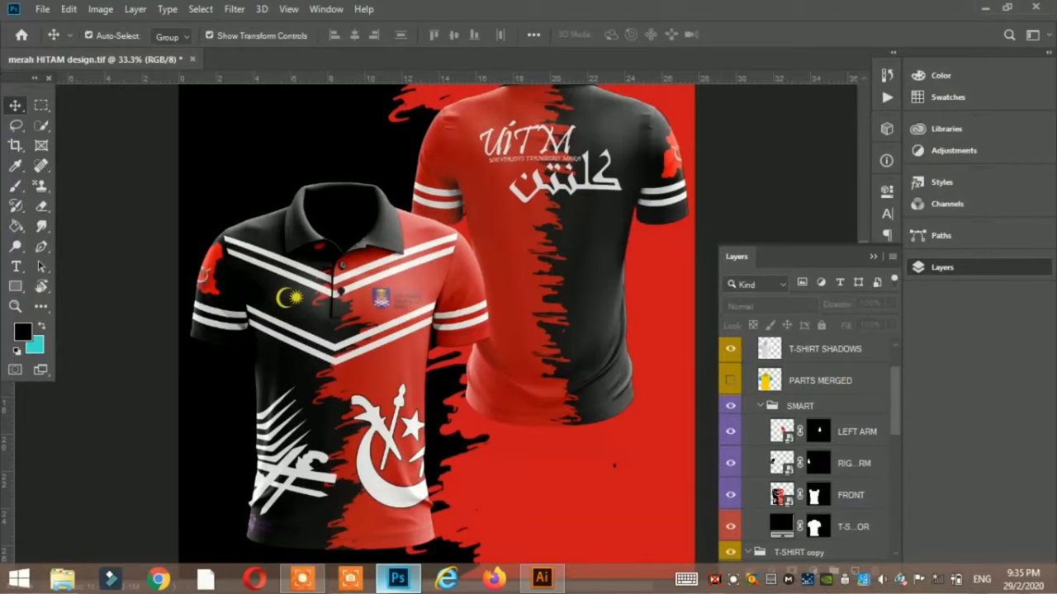
{"action": "key", "text": "alt+Tab"}
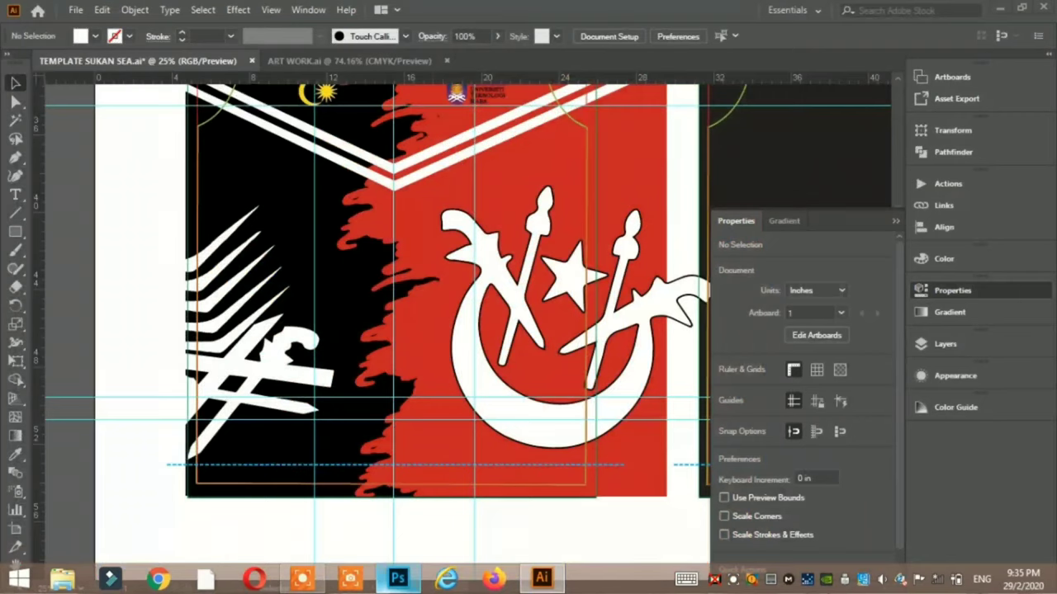
Nudge the wing-stripes logo lower and right to X 7.576 in, Y 45.188 in.
{"action": "mouse_move", "coordinate": [248, 363]}
{"action": "left_mouse_down"}
{"action": "mouse_move", "coordinate": [285, 343]}
{"action": "mouse_move", "coordinate": [271, 332]}
{"action": "left_mouse_up"}
{"action": "key", "text": "ctrl+shift+a"}
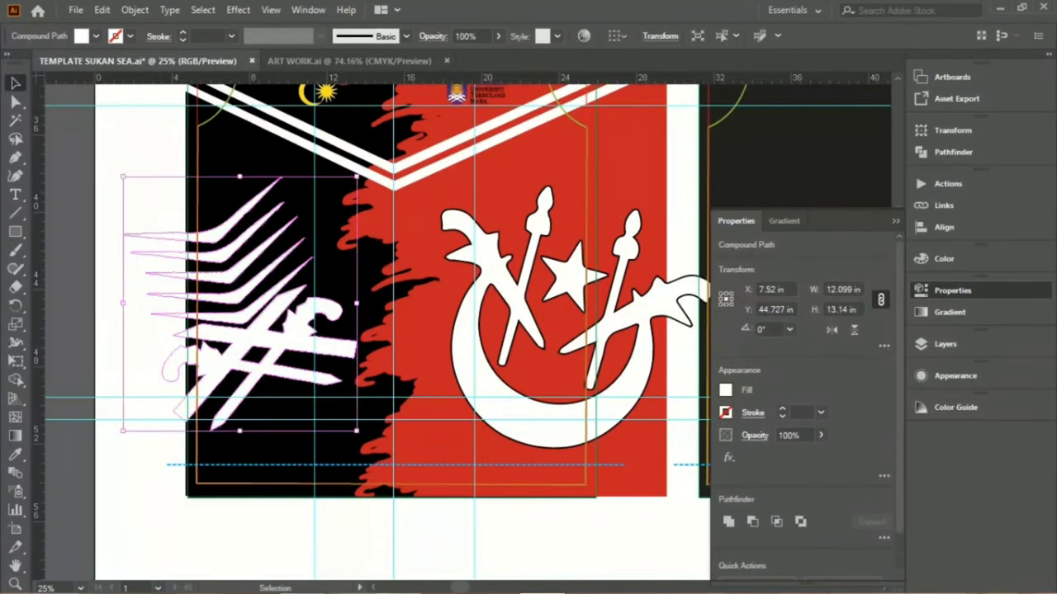
{"action": "key", "text": "Down"}
{"action": "key", "text": "Down"}
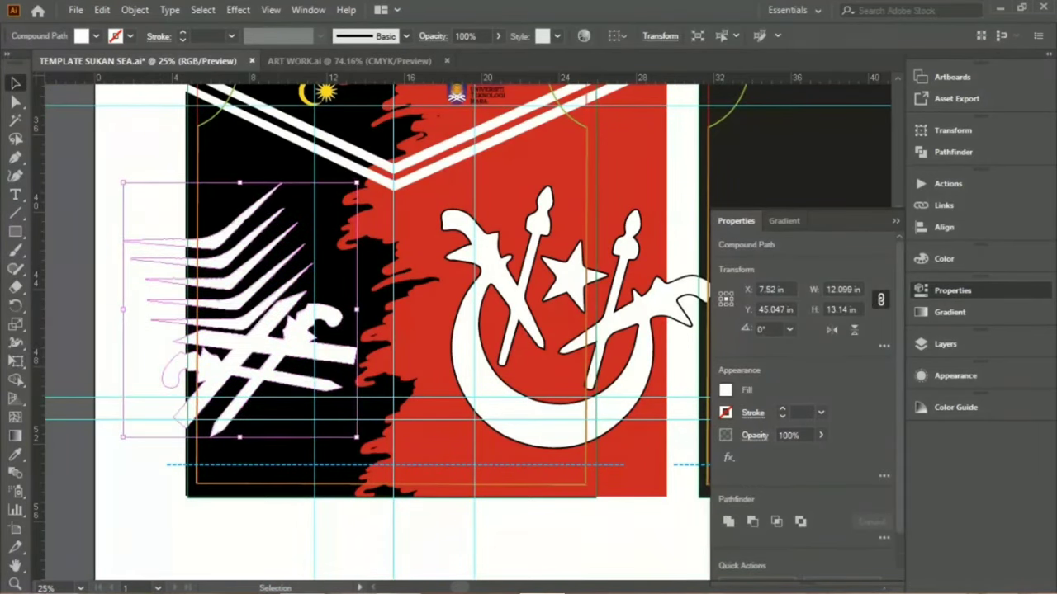
{"action": "left_click_drag", "start_coordinate": [285, 343], "coordinate": [287, 346]}
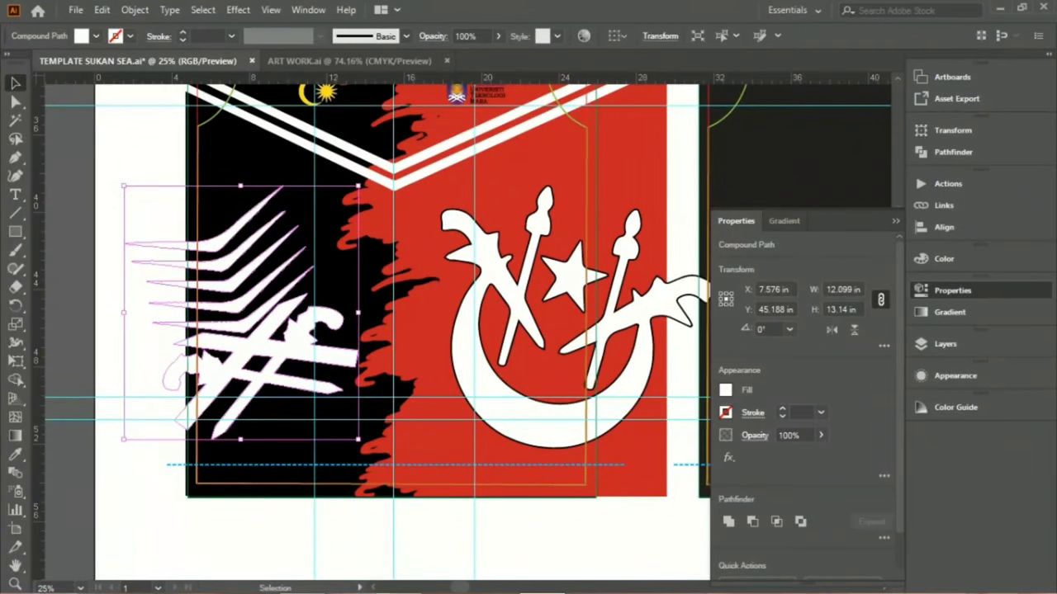
{"action": "key", "text": "ctrl+shift+a"}
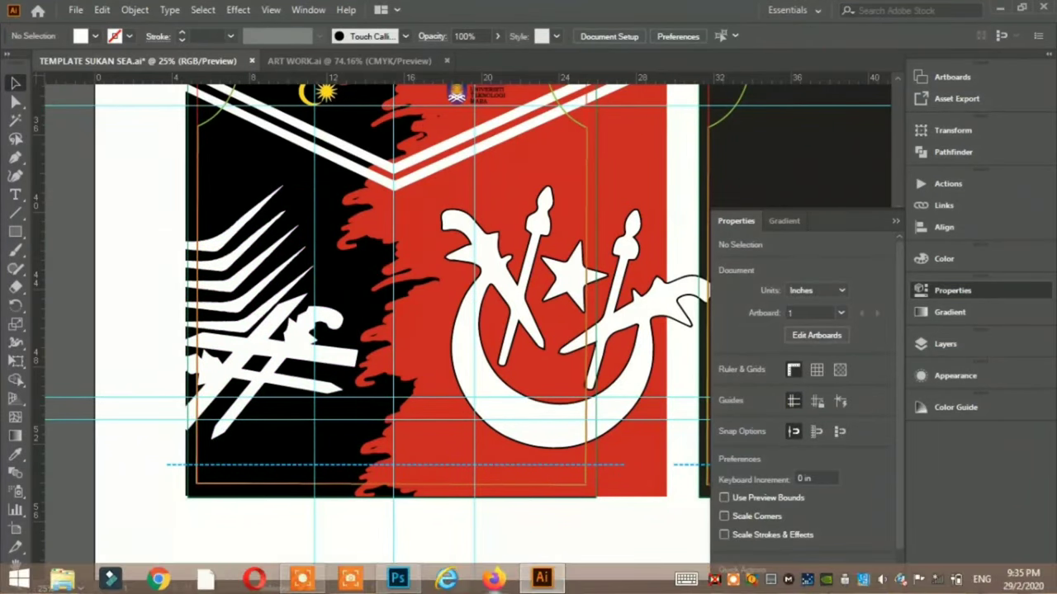
{"action": "left_click", "coordinate": [542, 578]}
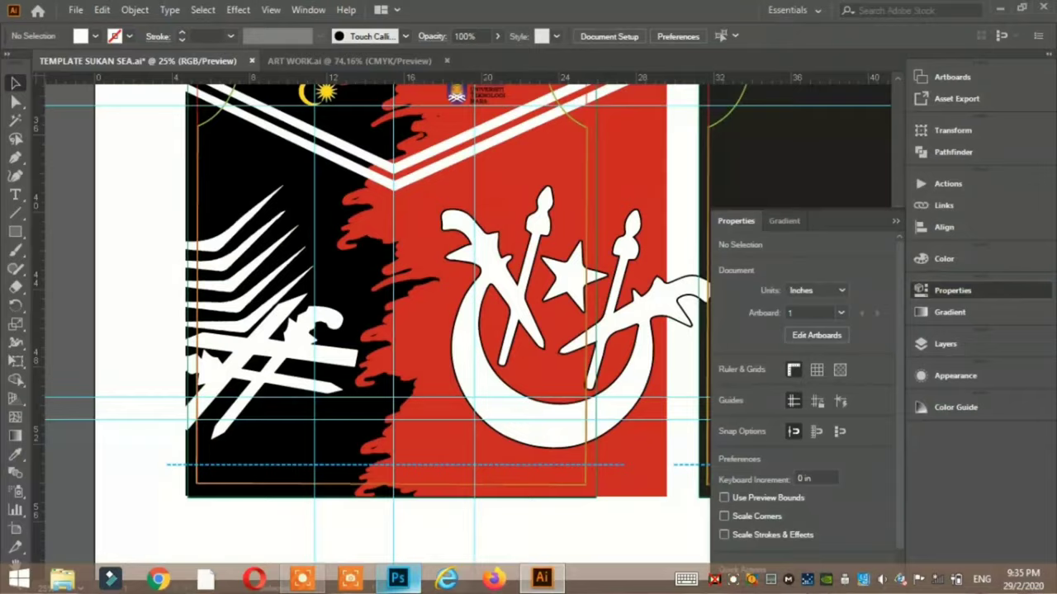
{"action": "left_click", "coordinate": [397, 578]}
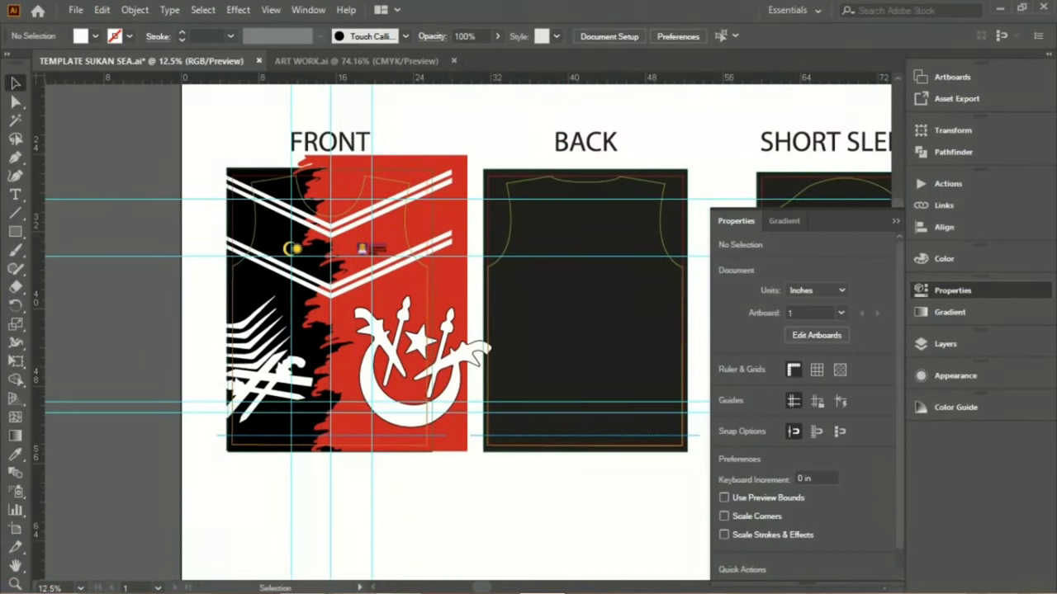
Erase the red brush-edged panel's overhang to trim its right edge narrower.
{"action": "left_click", "coordinate": [388, 396]}
{"action": "key", "text": "ctrl+shift+a"}
{"action": "left_click_drag", "start_coordinate": [15, 287], "coordinate": [74, 286]}
{"action": "left_click", "coordinate": [412, 198], "text": "ctrl"}
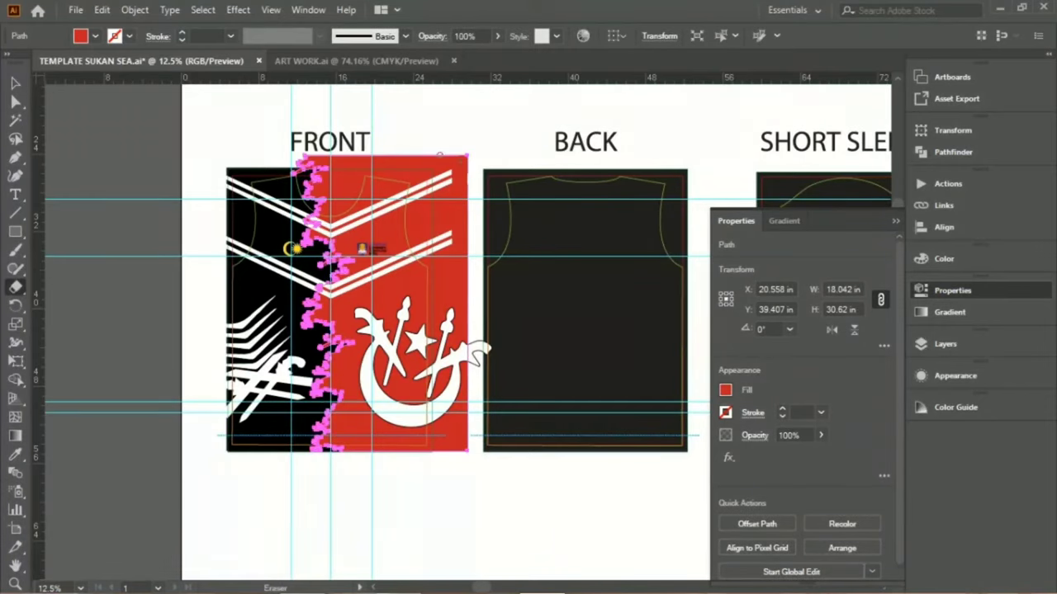
{"action": "key", "text": "bracketright"}
{"action": "key", "text": "bracketright"}
{"action": "key", "text": "bracketright"}
{"action": "left_click_drag", "start_coordinate": [467, 163], "coordinate": [460, 496]}
{"action": "key", "text": "ctrl+z"}
{"action": "left_click_drag", "start_coordinate": [466, 157], "coordinate": [450, 503]}
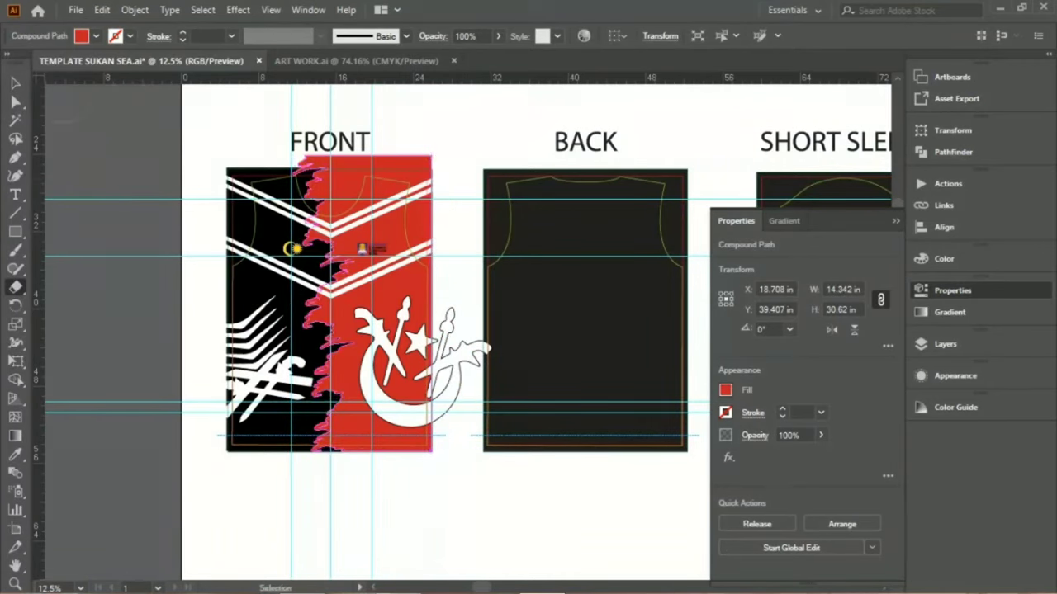
{"action": "key", "text": "v"}
Erase the keris emblem's overhang past the front panel's right edge, leaving it 8.054 in wide.
{"action": "left_click", "coordinate": [396, 388]}
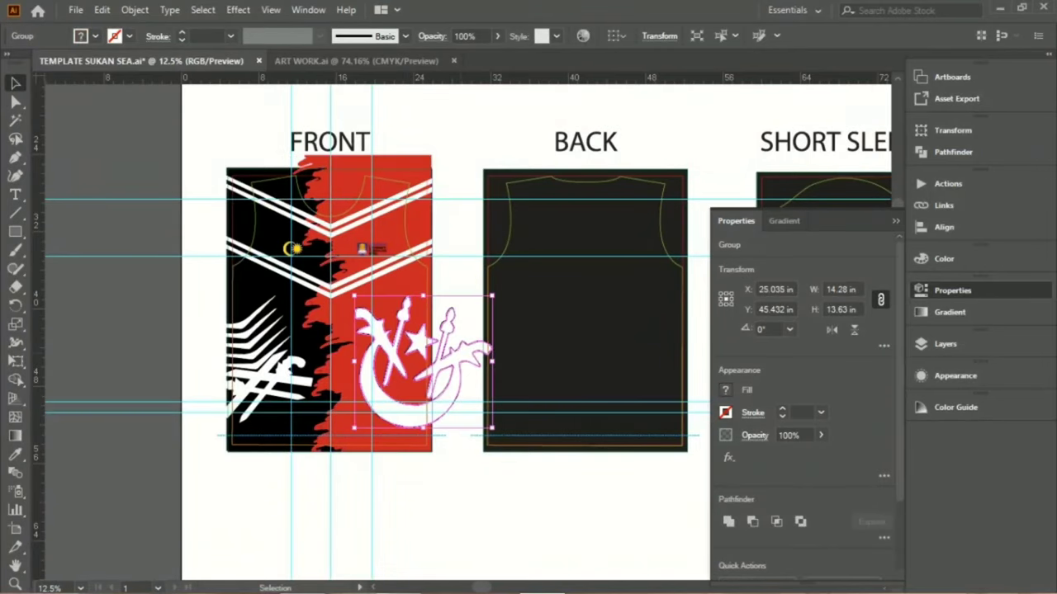
{"action": "key", "text": "shift+e"}
{"action": "left_click_drag", "start_coordinate": [465, 306], "coordinate": [469, 388]}
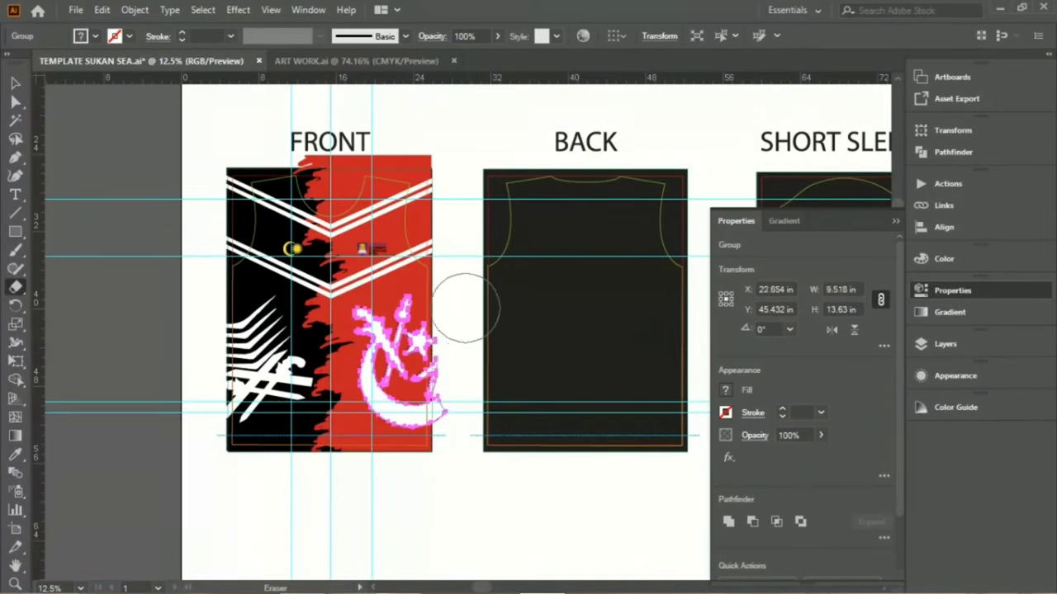
{"action": "left_click_drag", "start_coordinate": [465, 304], "coordinate": [437, 437]}
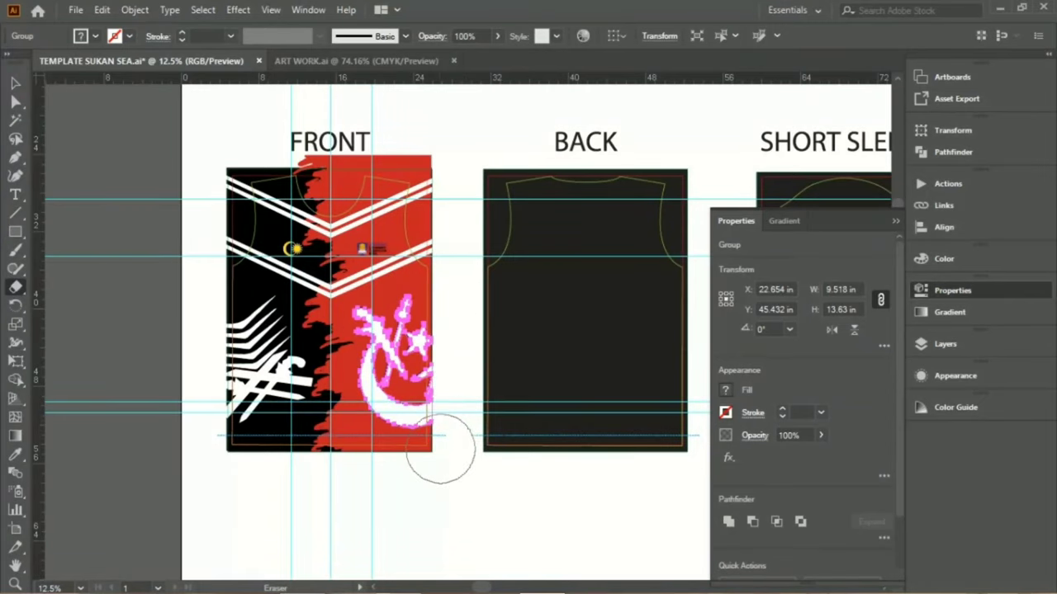
{"action": "left_click", "coordinate": [16, 83]}
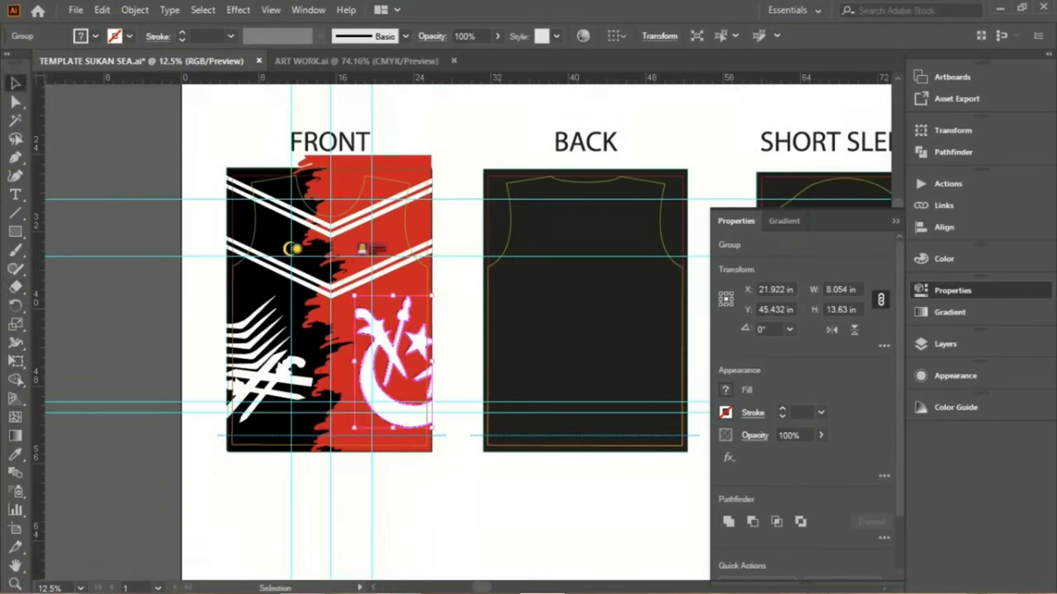
{"action": "key", "text": "ctrl+shift+a"}
{"action": "left_click", "coordinate": [371, 200]}
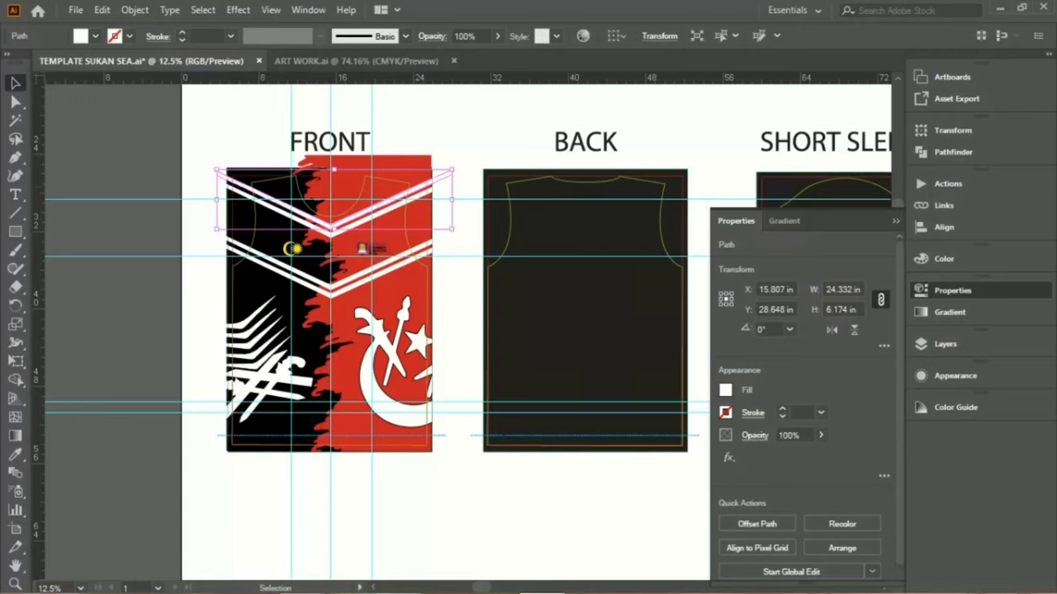
Erase the three chevron stripes' ends flush with the front panel's right and left edges.
{"action": "left_click", "coordinate": [380, 233], "text": "shift"}
{"action": "left_click", "coordinate": [396, 260], "text": "shift"}
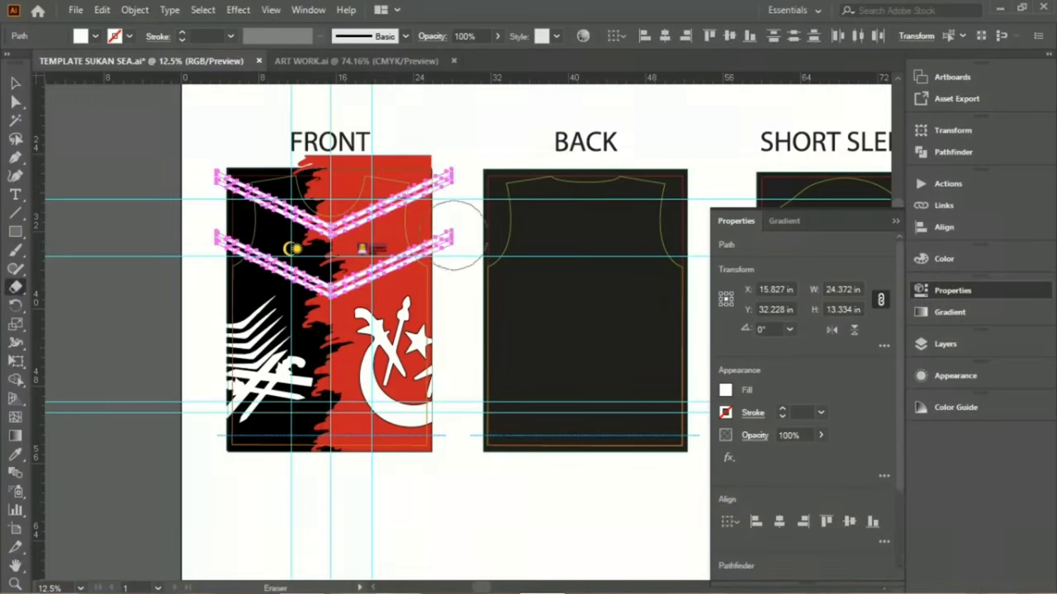
{"action": "key", "text": "shift+e"}
{"action": "left_click_drag", "start_coordinate": [465, 161], "coordinate": [465, 326]}
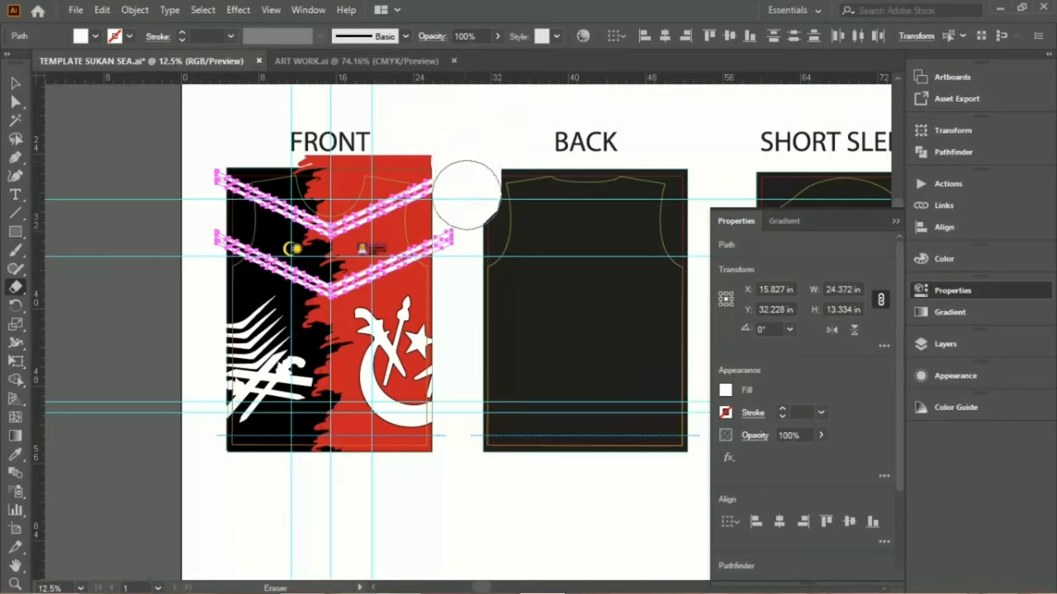
{"action": "key", "text": "ctrl+z"}
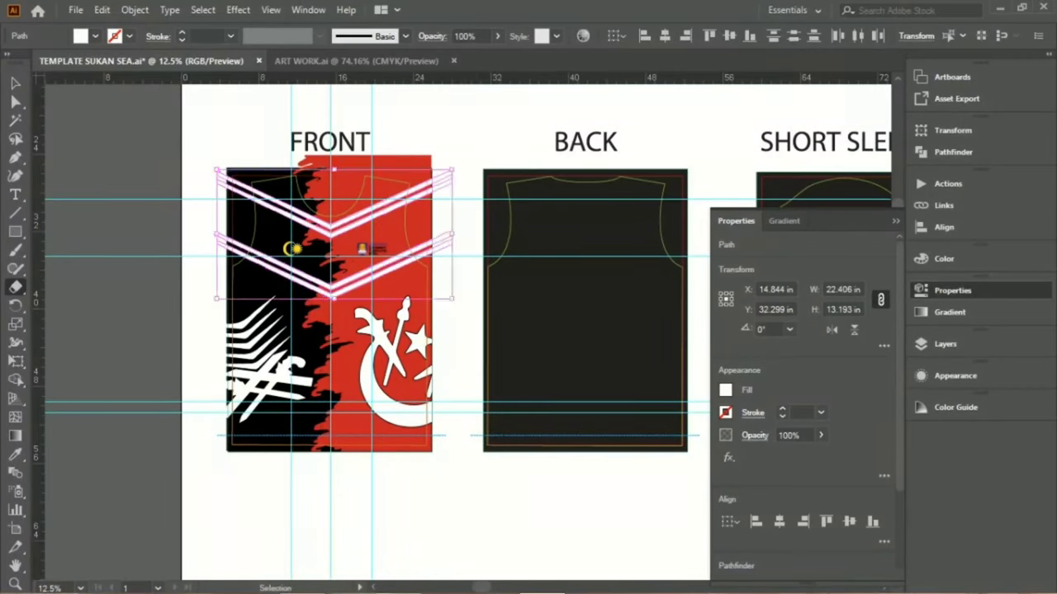
{"action": "left_click_drag", "start_coordinate": [465, 161], "coordinate": [465, 314]}
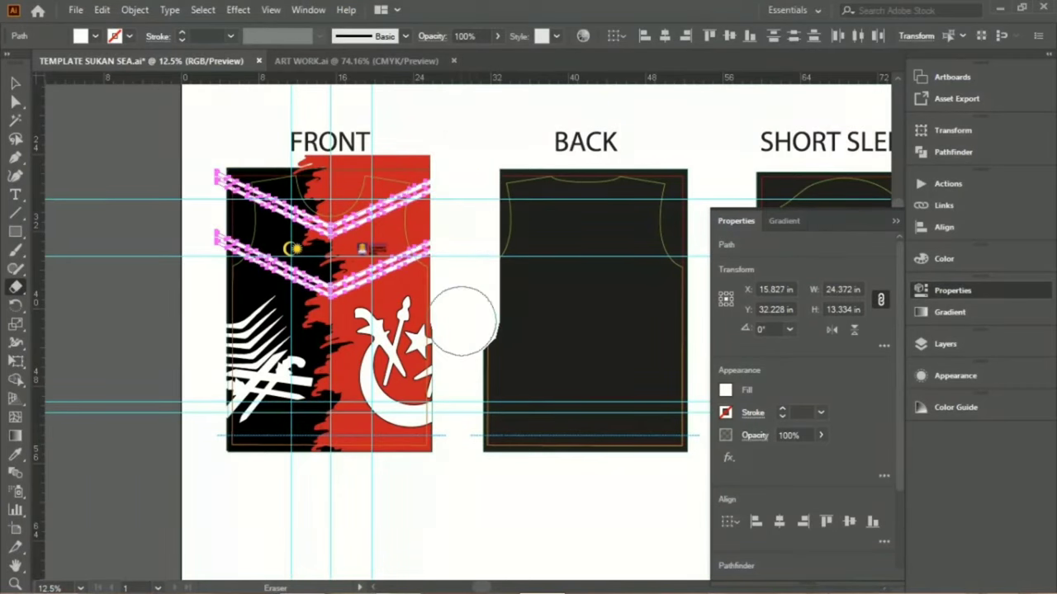
{"action": "key", "text": "v"}
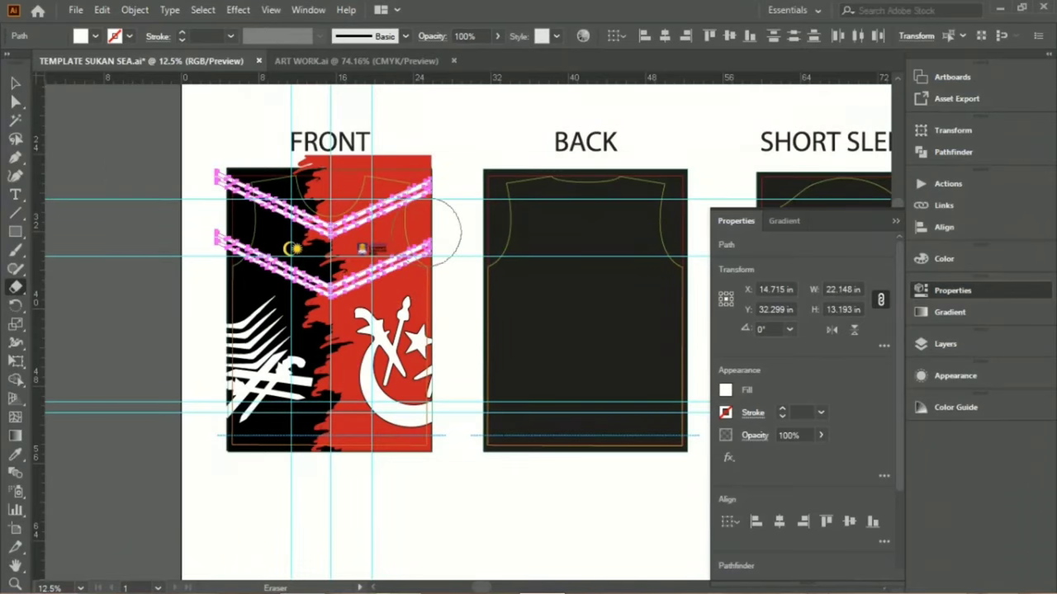
{"action": "key", "text": "shift+e"}
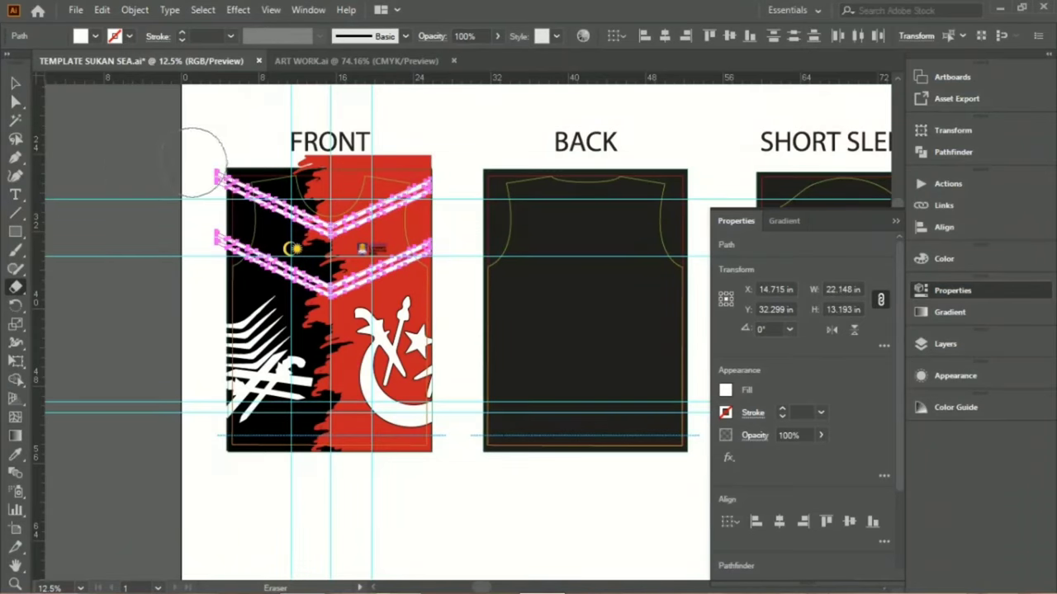
{"action": "left_click_drag", "start_coordinate": [203, 163], "coordinate": [202, 297]}
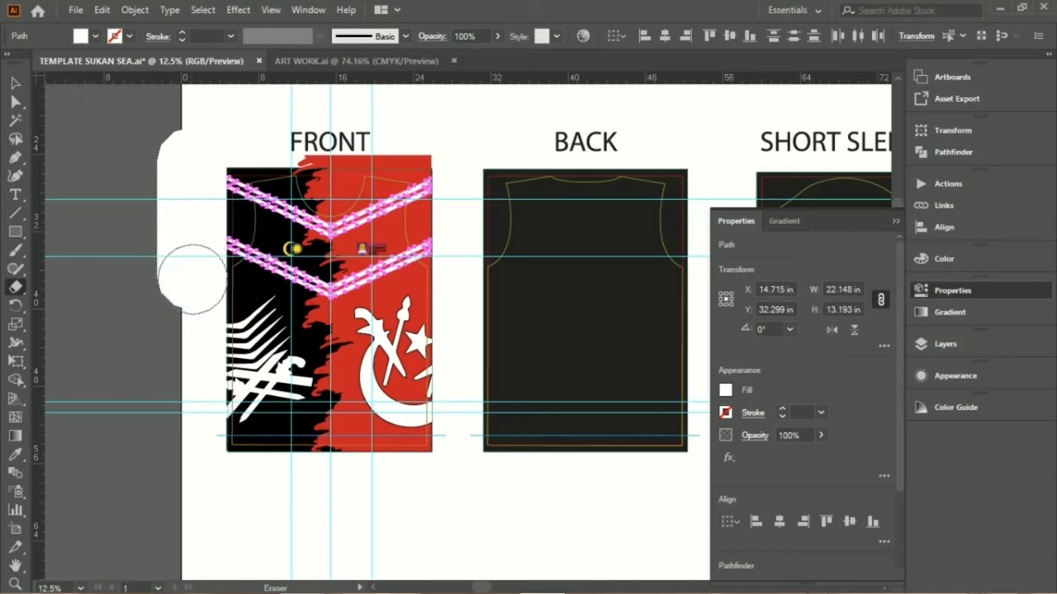
{"action": "key", "text": "v"}
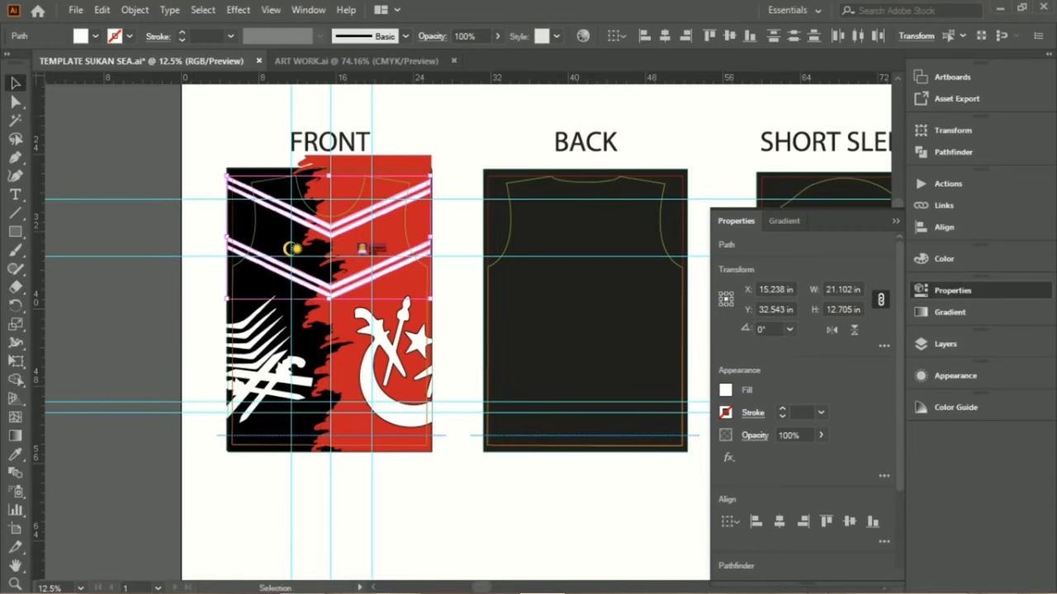
Erase the red torn-edge shape's strip above the front panel's top edge.
{"action": "left_click", "coordinate": [347, 166]}
{"action": "key", "text": "shift+e"}
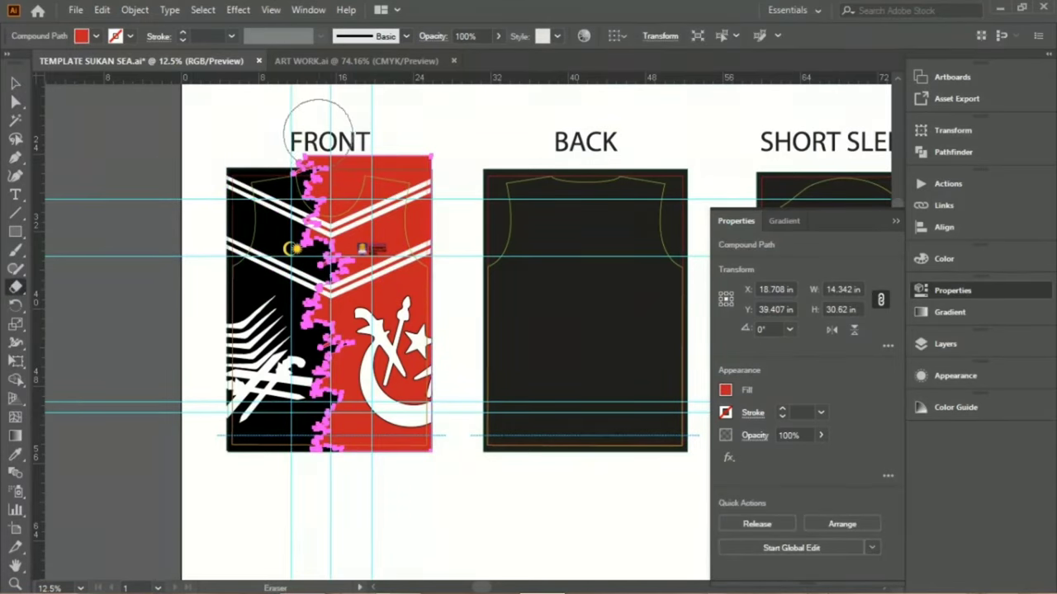
{"action": "left_click_drag", "start_coordinate": [304, 130], "coordinate": [465, 135]}
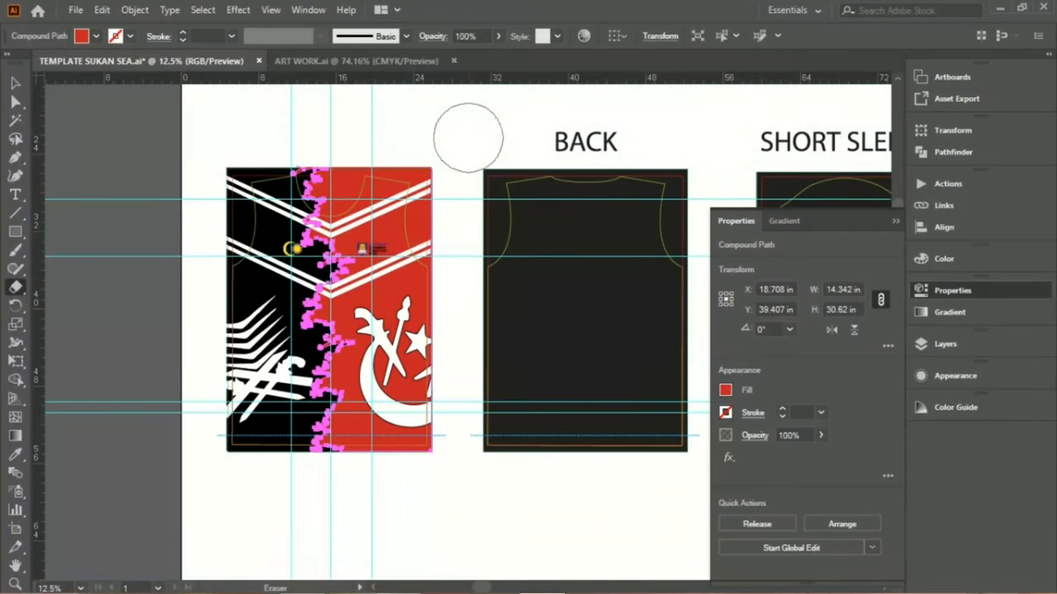
{"action": "key", "text": "v"}
{"action": "key", "text": "ctrl+shift+a"}
{"action": "scroll", "coordinate": [495, 330], "scroll_direction": "right", "scroll_amount": 3}
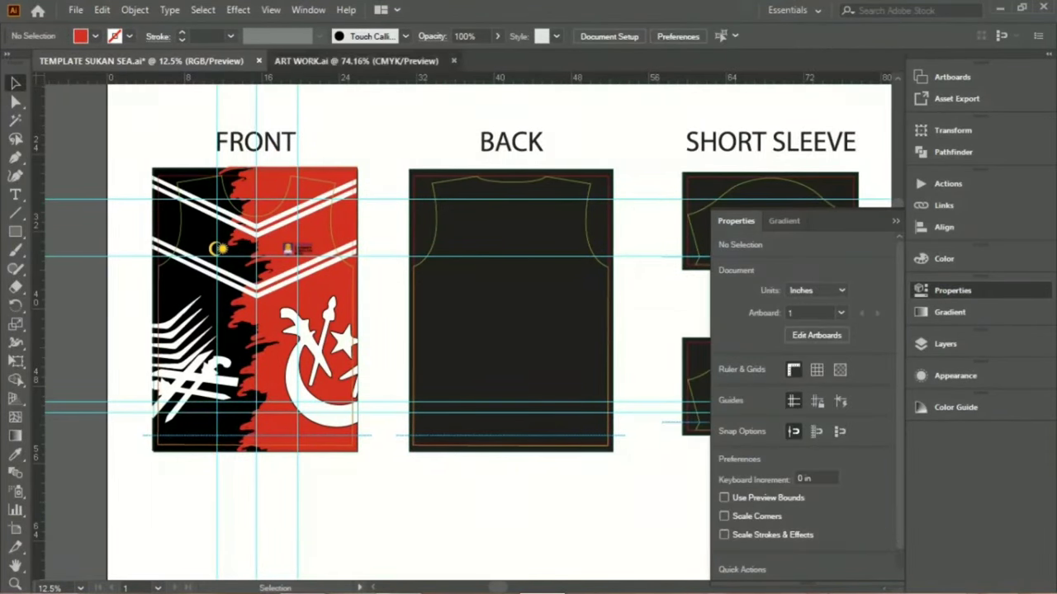
Draw a rectangle covering the whole BACK panel, about 21.2 × 29.2 in.
{"action": "left_click", "coordinate": [355, 60]}
{"action": "left_click", "coordinate": [471, 313]}
{"action": "key", "text": "ctrl+Tab"}
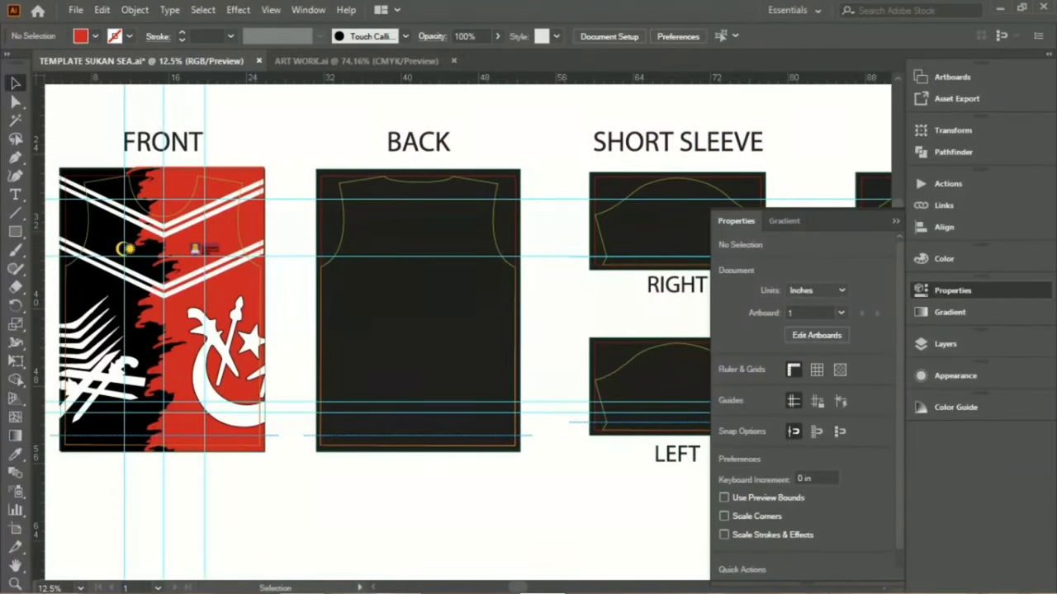
{"action": "key", "text": "m"}
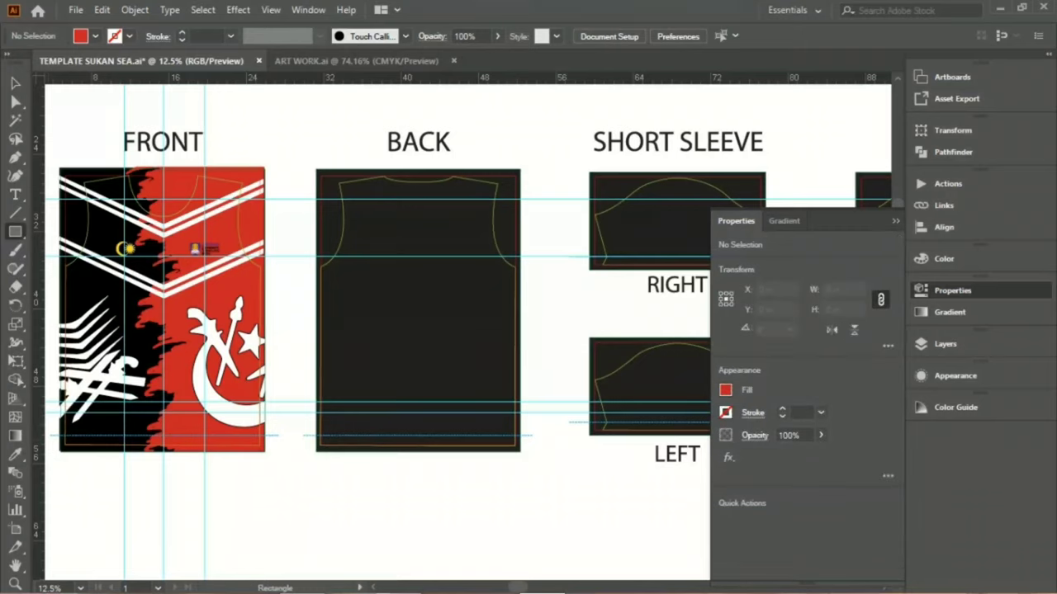
{"action": "left_click", "coordinate": [95, 36]}
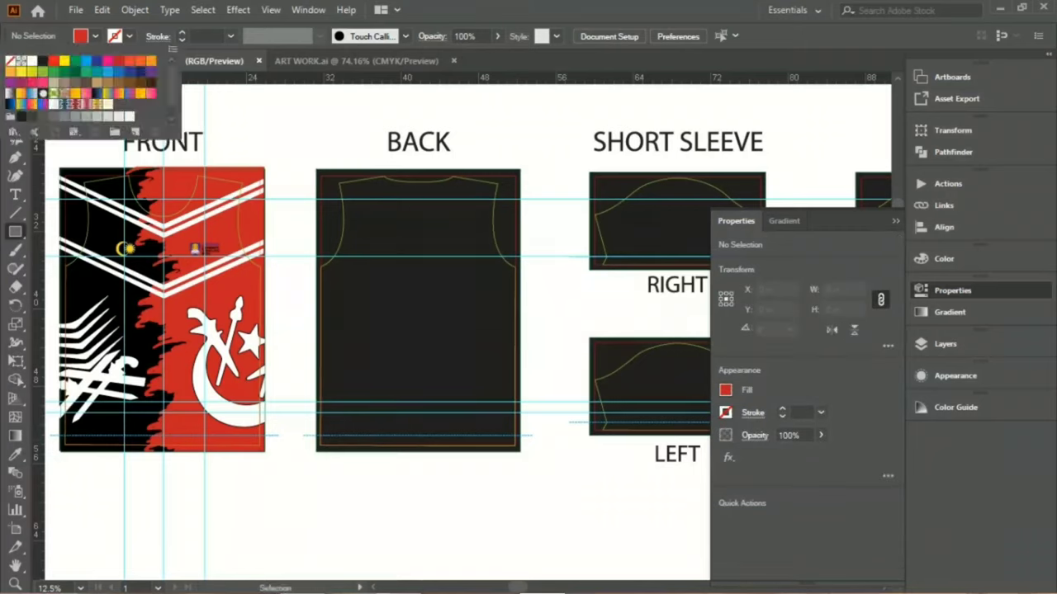
{"action": "key", "text": "Escape"}
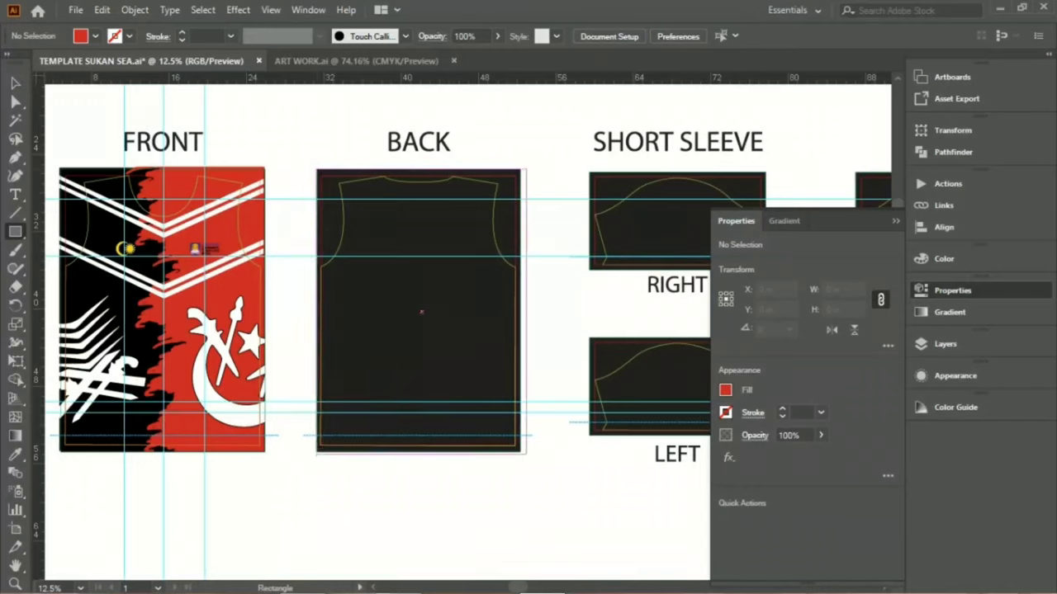
{"action": "left_click_drag", "start_coordinate": [317, 170], "coordinate": [521, 450]}
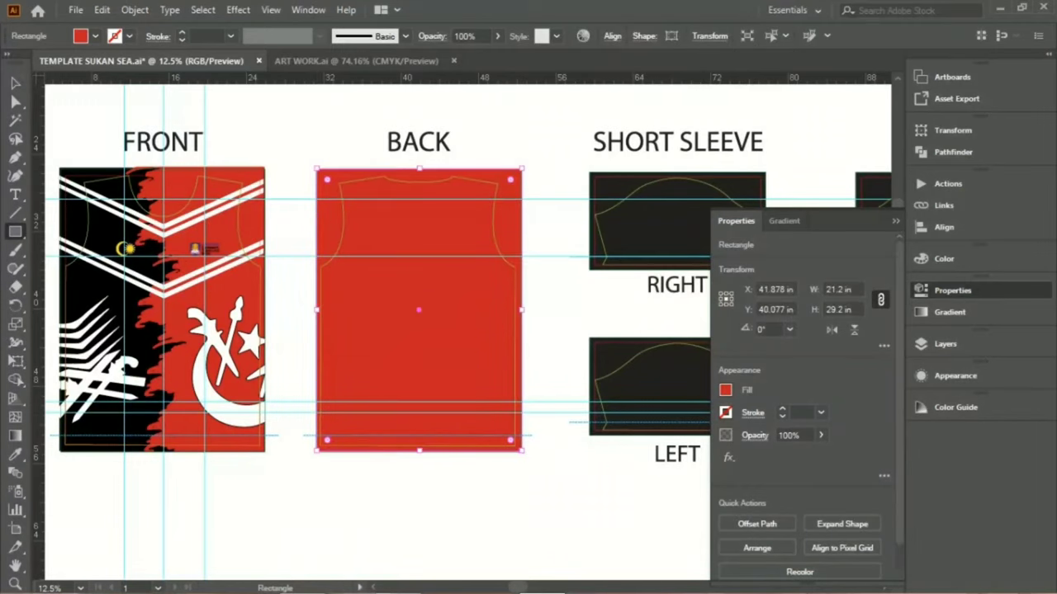
{"action": "key", "text": "v"}
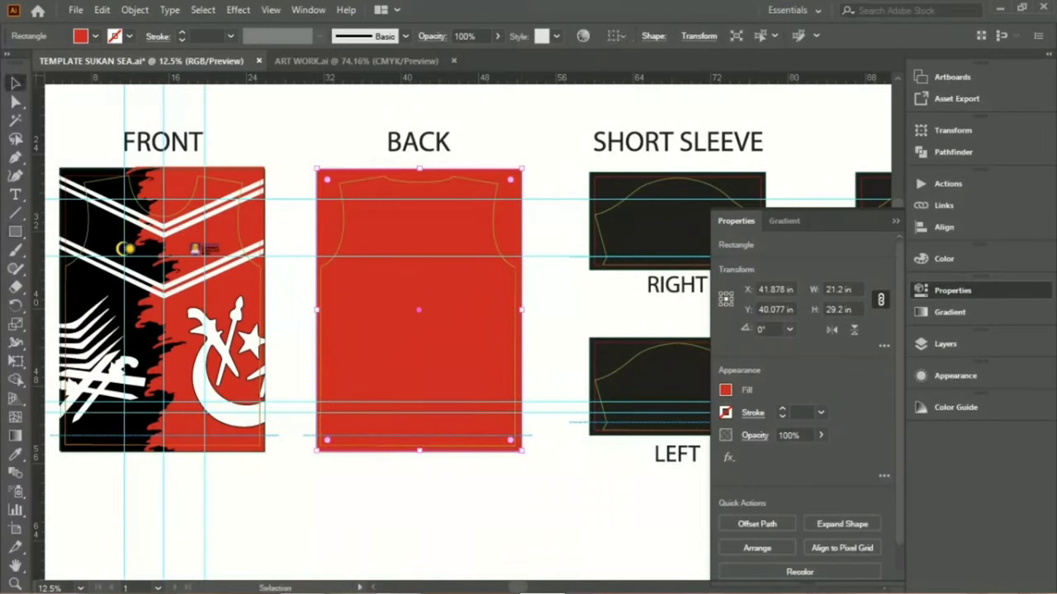
Fill the back rectangle with black using hex 000000.
{"action": "left_click", "coordinate": [83, 36]}
{"action": "left_click", "coordinate": [82, 36]}
{"action": "key", "text": "Escape"}
{"action": "left_click", "coordinate": [725, 390]}
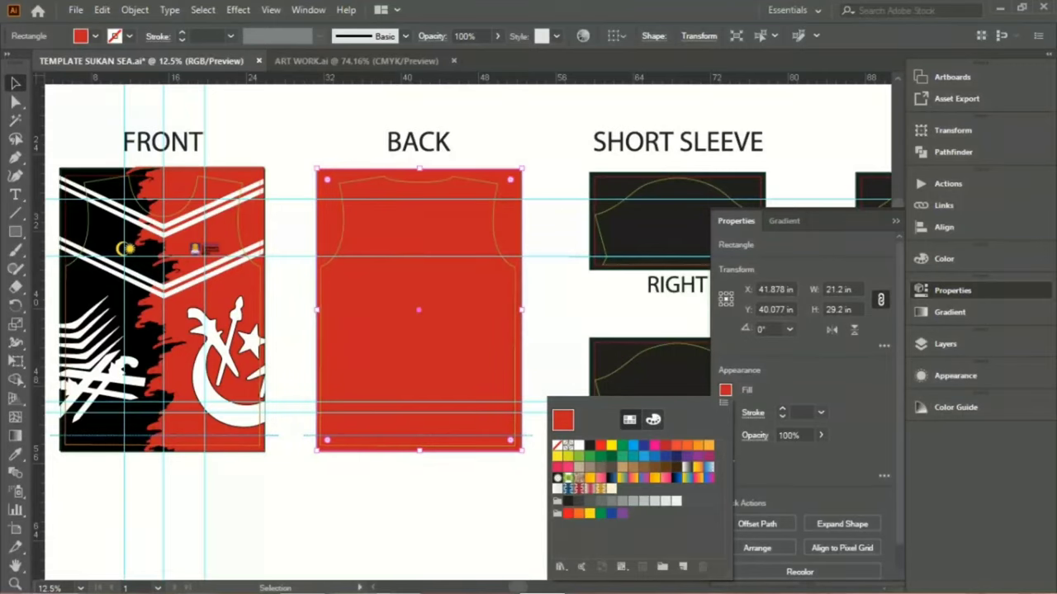
{"action": "left_click", "coordinate": [652, 419]}
{"action": "type", "text": "000000"}
{"action": "key", "text": "Return"}
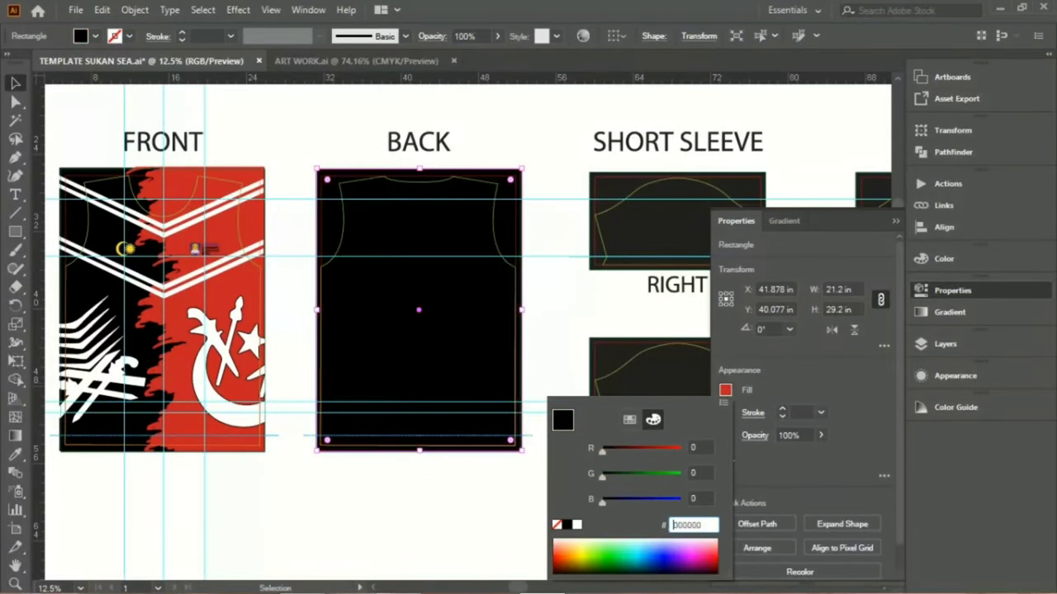
{"action": "key", "text": "Escape"}
{"action": "key", "text": "ctrl+shift+a"}
Copy the red torn-edge panel from ART WORK.ai and paste it into the jersey template.
{"action": "left_click", "coordinate": [355, 60]}
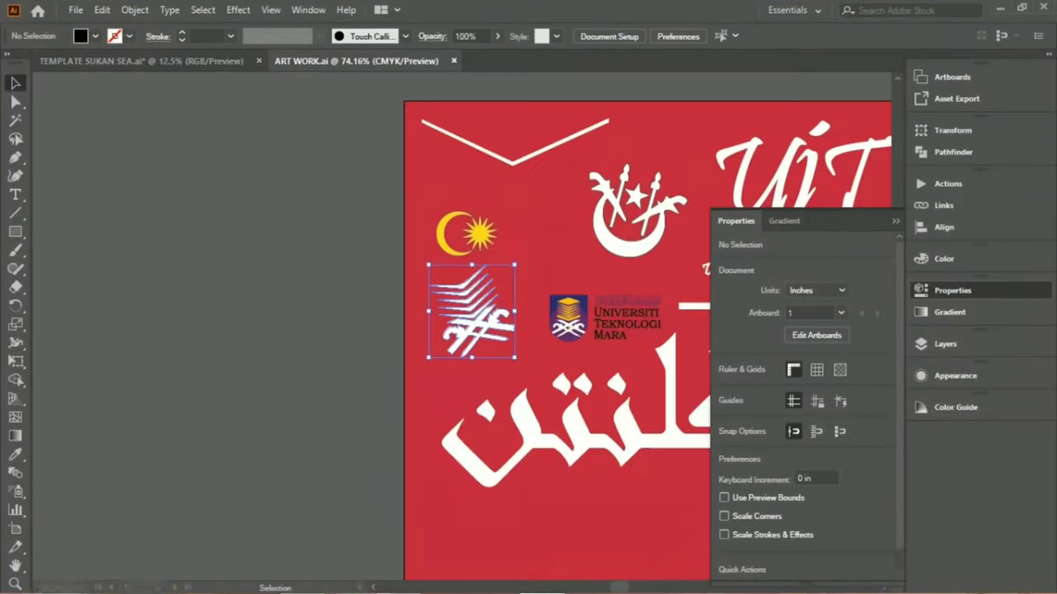
{"action": "left_click", "coordinate": [462, 304]}
{"action": "scroll", "coordinate": [388, 346], "scroll_direction": "right", "scroll_amount": 5}
{"action": "scroll", "coordinate": [388, 347], "scroll_direction": "right", "scroll_amount": 5}
{"action": "scroll", "coordinate": [388, 346], "scroll_direction": "right", "scroll_amount": 5}
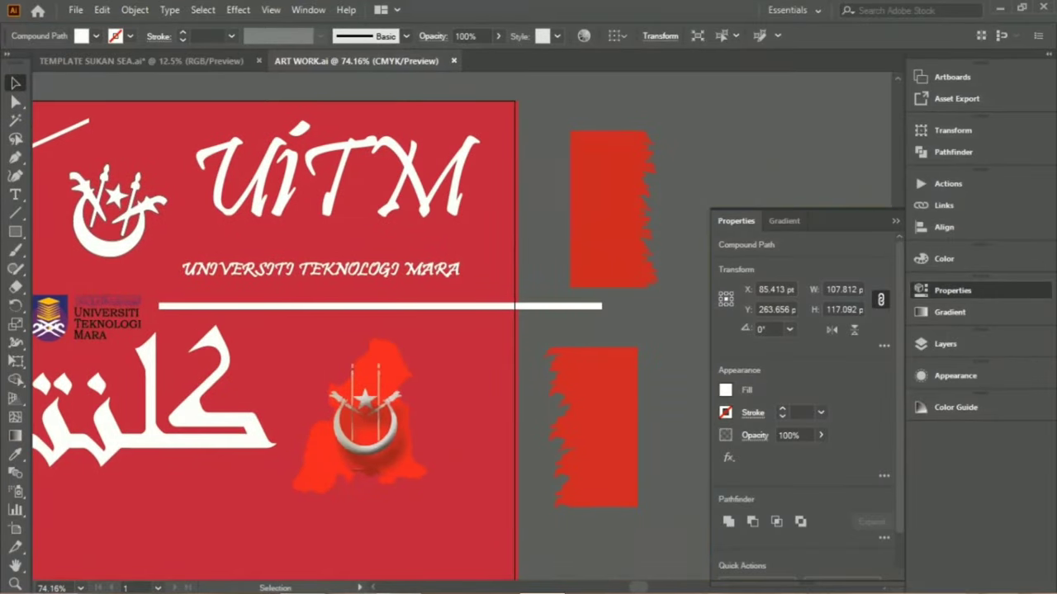
{"action": "left_click_drag", "start_coordinate": [611, 207], "coordinate": [525, 583]}
{"action": "left_click_drag", "start_coordinate": [483, 529], "coordinate": [322, 111]}
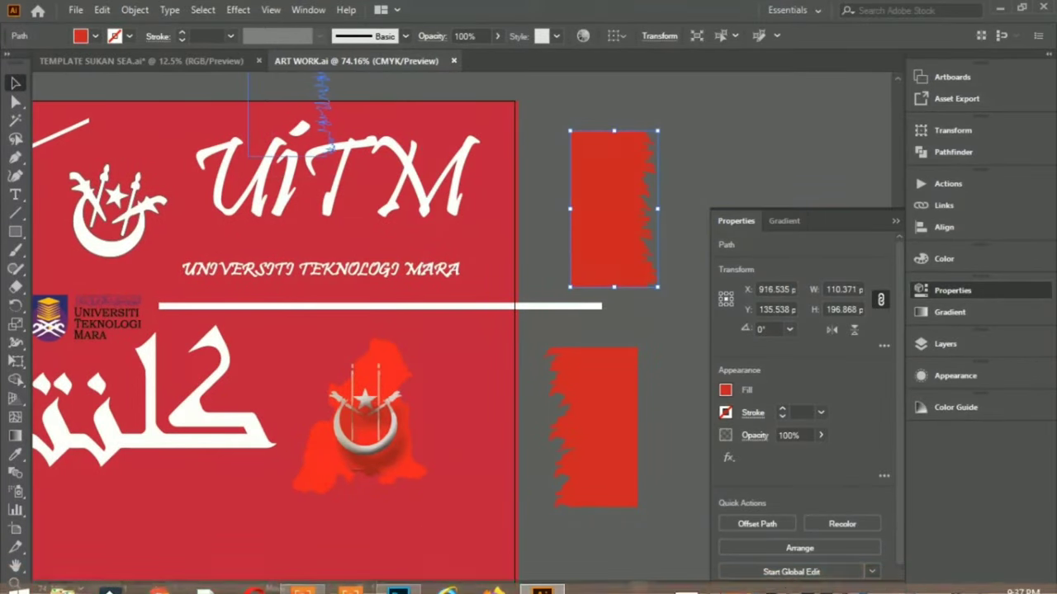
{"action": "key", "text": "ctrl+c"}
{"action": "key", "text": "ctrl+Tab"}
{"action": "key", "text": "ctrl+v"}
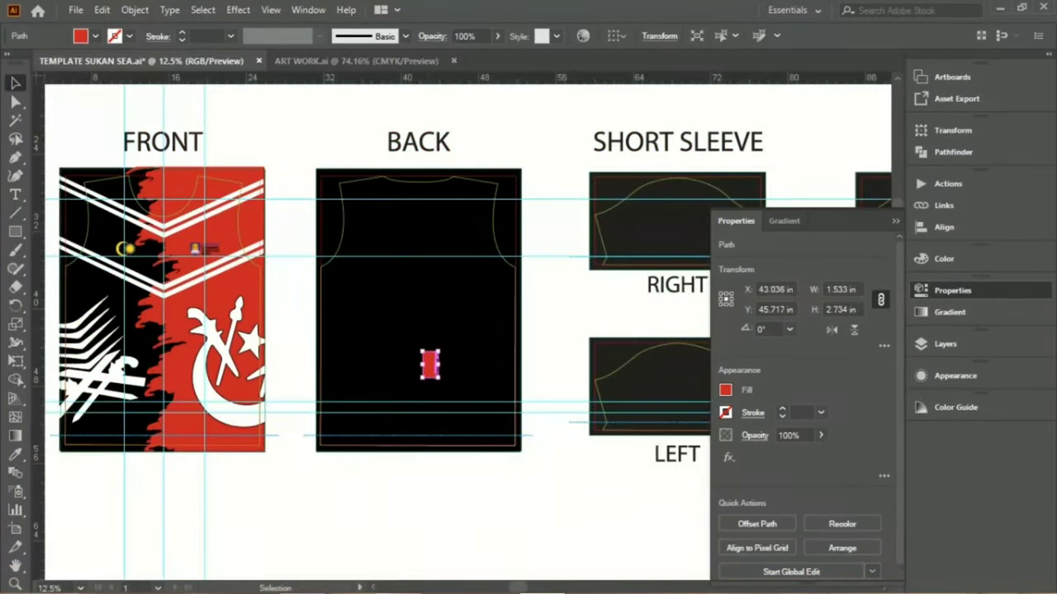
Stretch the red panel to full height and place it on the BACK panel's left side.
{"action": "left_click_drag", "start_coordinate": [429, 351], "coordinate": [430, 169]}
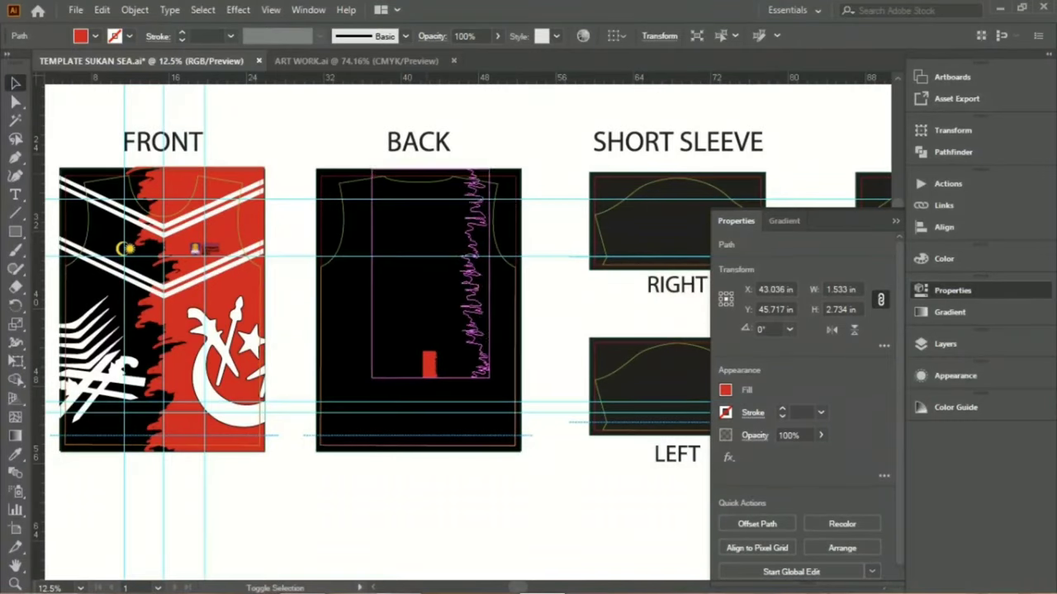
{"action": "left_click_drag", "start_coordinate": [491, 378], "coordinate": [512, 451]}
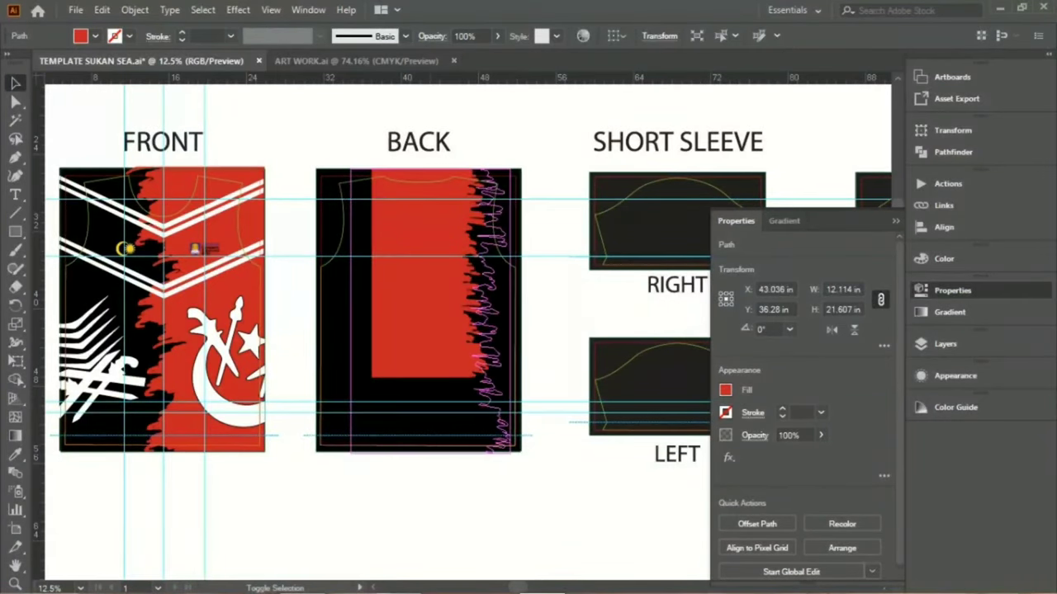
{"action": "left_click_drag", "start_coordinate": [429, 330], "coordinate": [339, 330]}
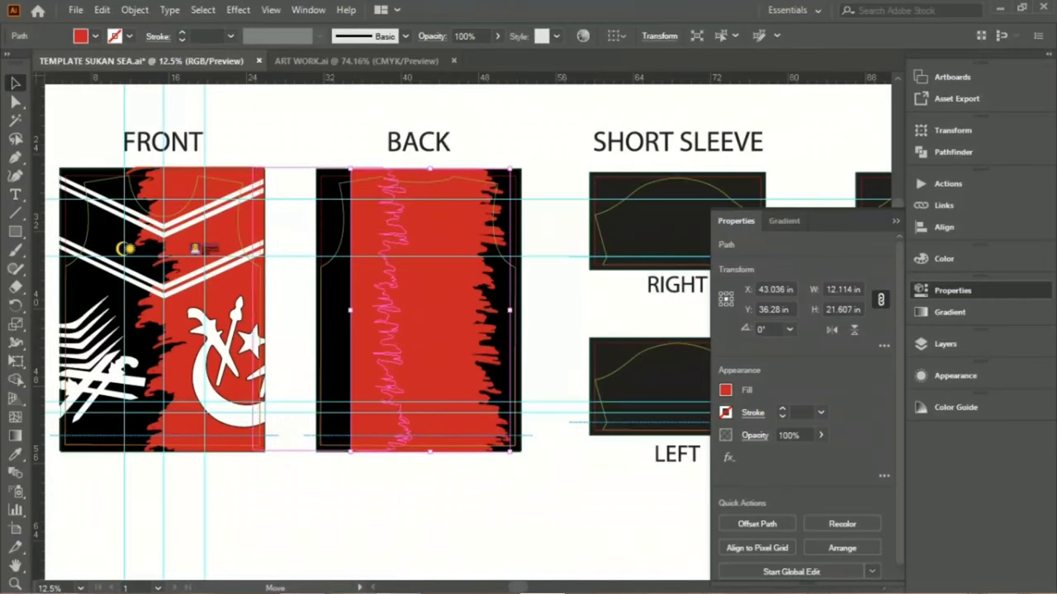
{"action": "key", "text": "ctrl+equal"}
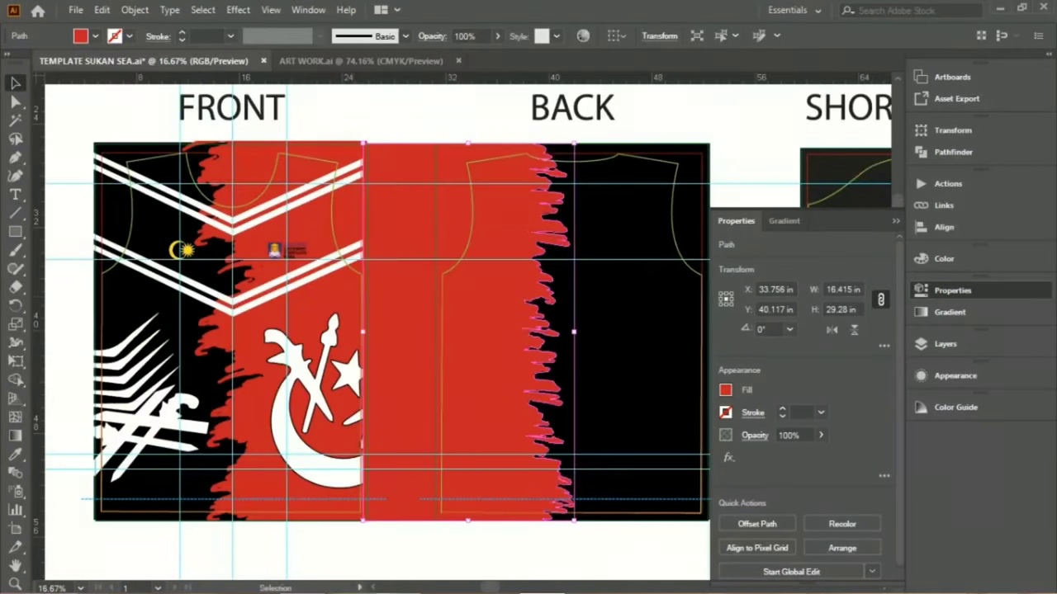
{"action": "scroll", "coordinate": [476, 333], "scroll_direction": "right", "scroll_amount": 2}
{"action": "key", "text": "ctrl+shift+a"}
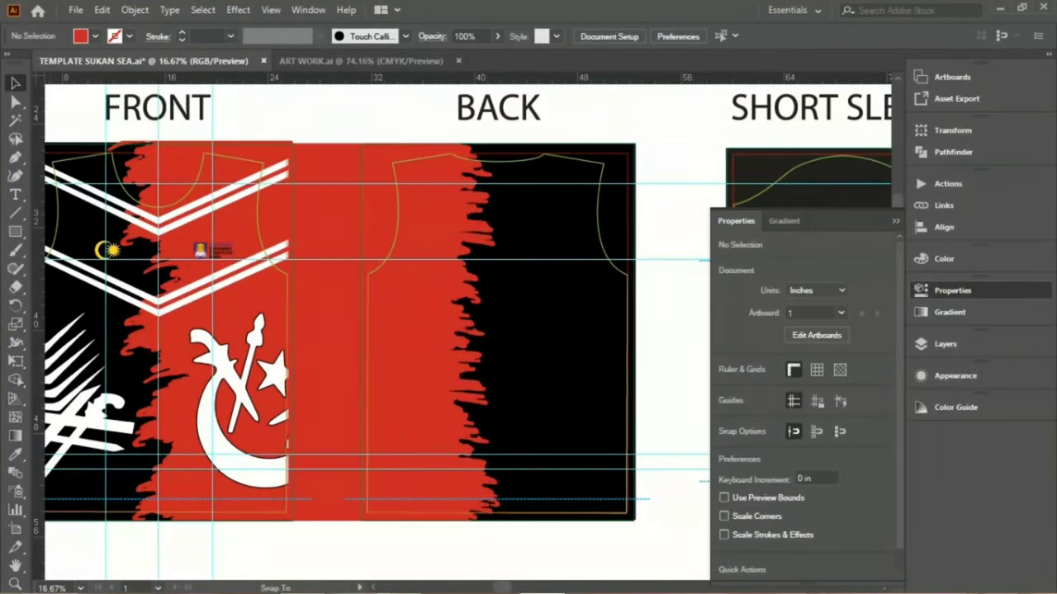
Add a vertical guide near the BACK panel's right edge and shift the red panel slightly right.
{"action": "left_click_drag", "start_coordinate": [37, 331], "coordinate": [498, 330]}
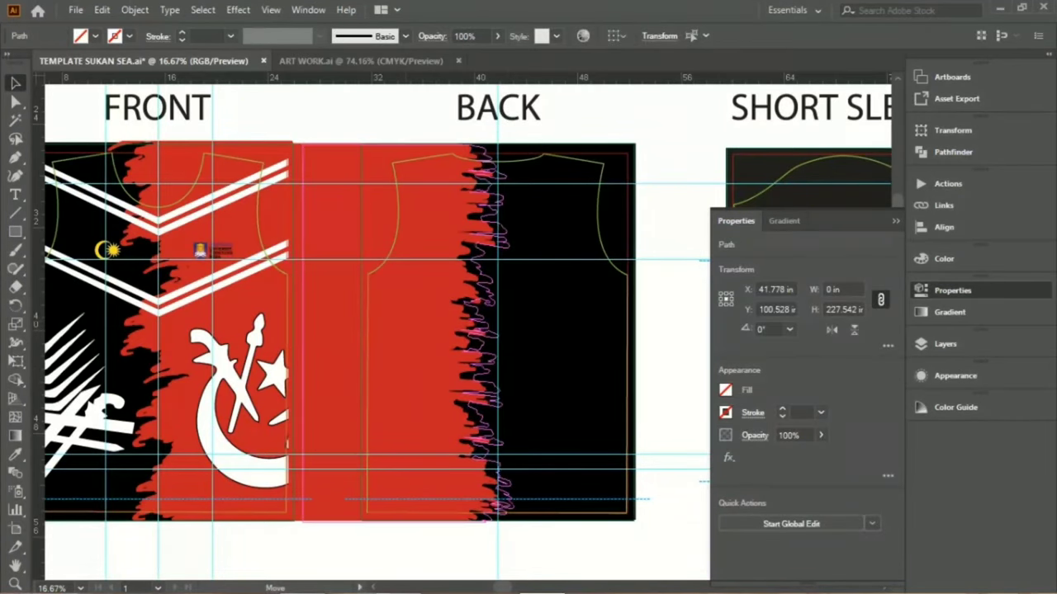
{"action": "left_click_drag", "start_coordinate": [396, 330], "coordinate": [409, 330]}
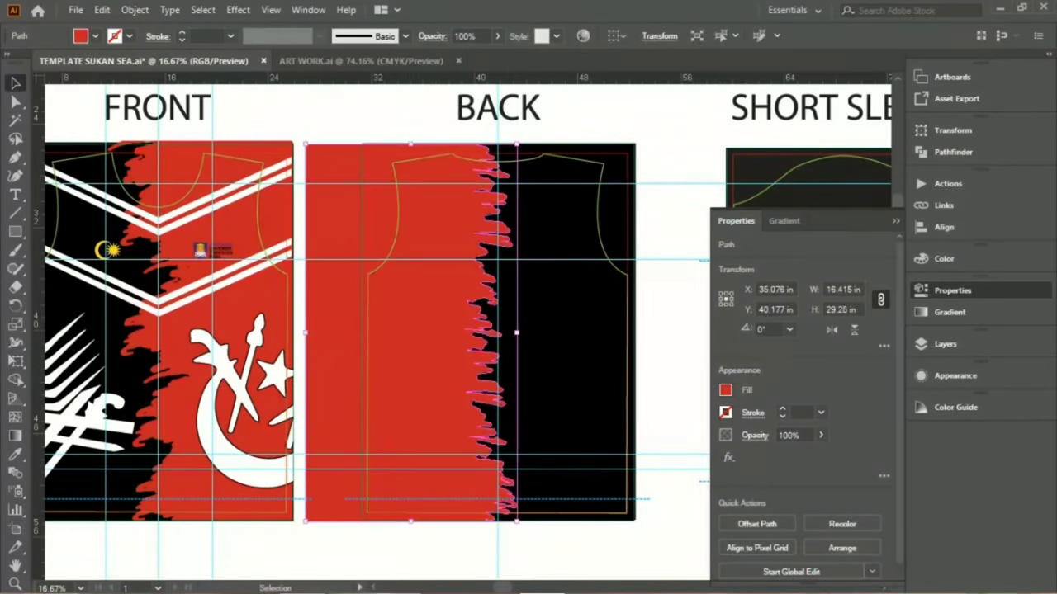
{"action": "key", "text": "ctrl+shift+a"}
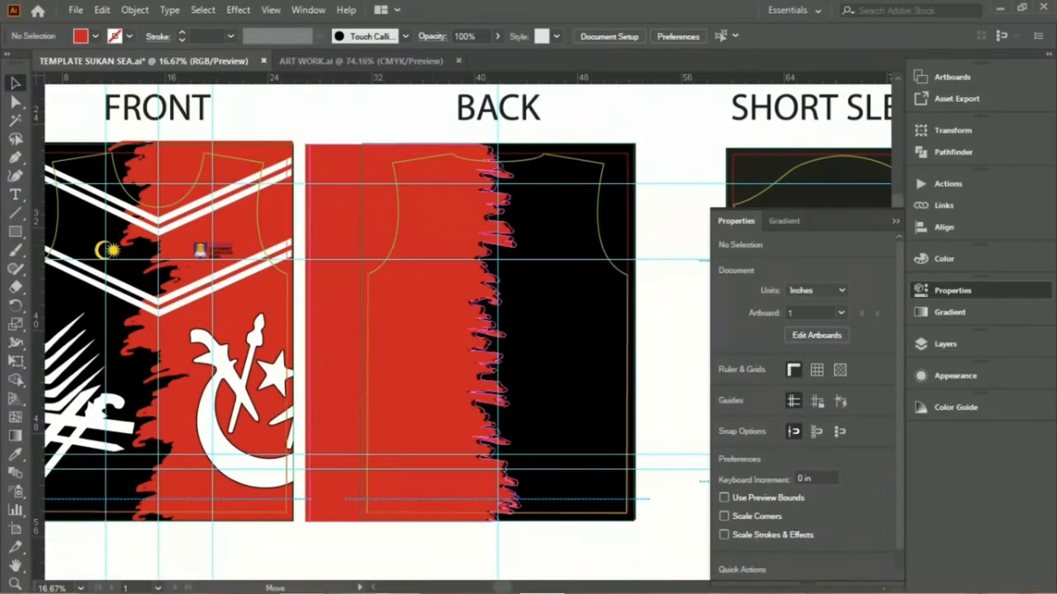
{"action": "left_click_drag", "start_coordinate": [396, 330], "coordinate": [410, 330]}
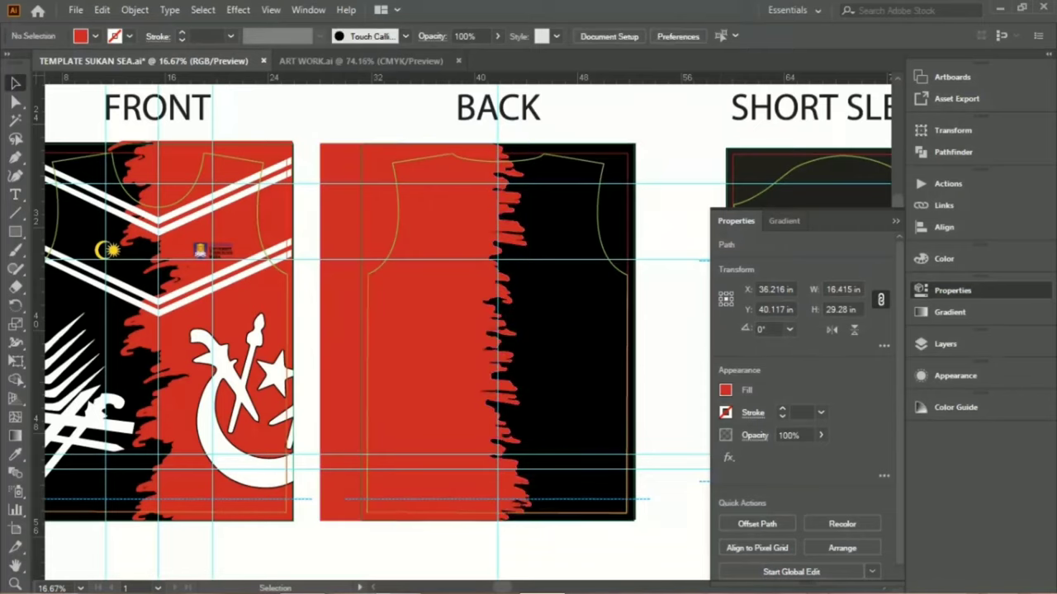
{"action": "key", "text": "ctrl+shift+a"}
{"action": "left_click", "coordinate": [360, 60]}
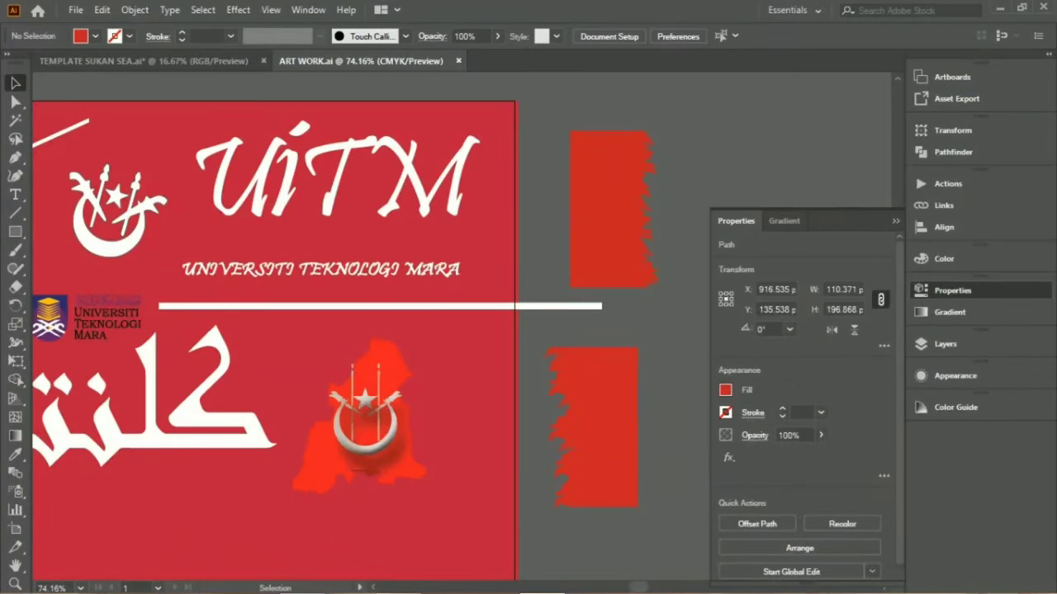
Clear the artwork selection and compare against the shirt mockup in Photoshop.
{"action": "key", "text": "ctrl+shift+a"}
{"action": "scroll", "coordinate": [371, 331], "scroll_direction": "left", "scroll_amount": 3}
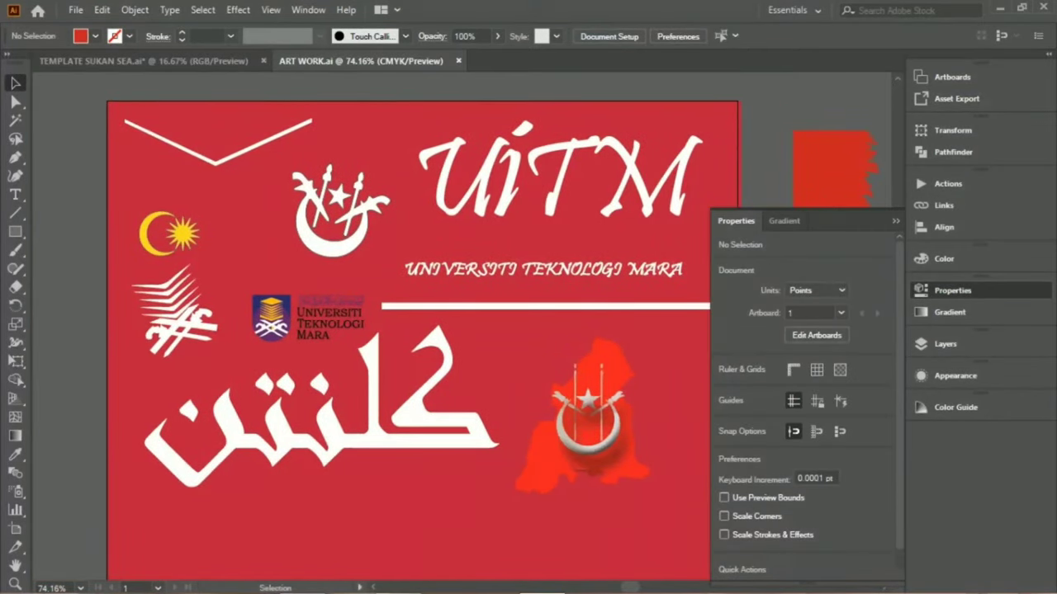
{"action": "left_click", "coordinate": [398, 582]}
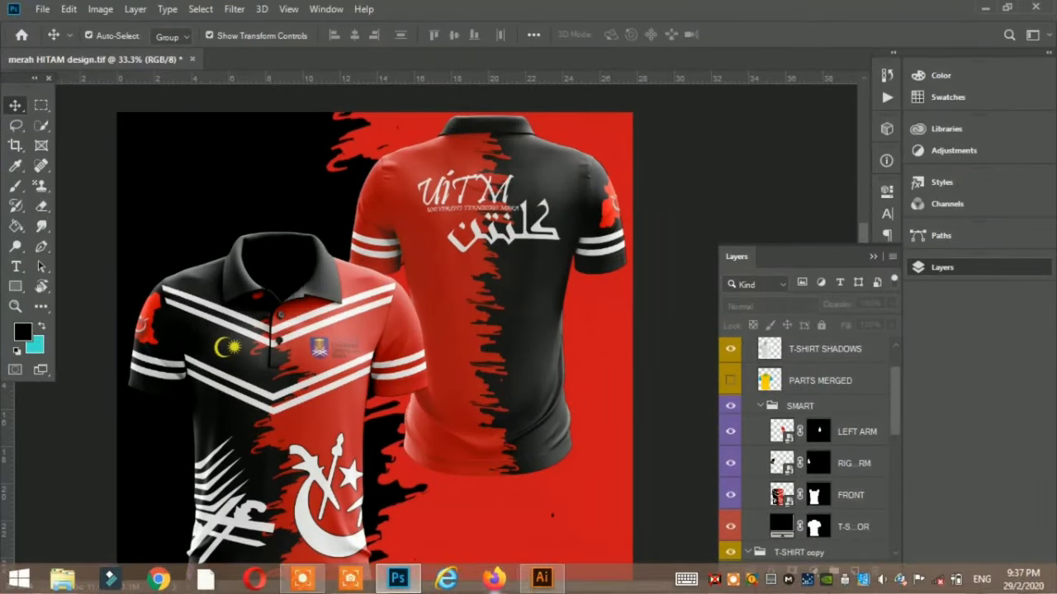
{"action": "left_click", "coordinate": [541, 582]}
Place the white UiTM lettering on the jersey back, enlarge it to 7.386 × 2.518 in and raise it.
{"action": "mouse_move", "coordinate": [562, 174]}
{"action": "left_mouse_down"}
{"action": "mouse_move", "coordinate": [215, 124]}
{"action": "mouse_move", "coordinate": [475, 211]}
{"action": "left_mouse_up"}
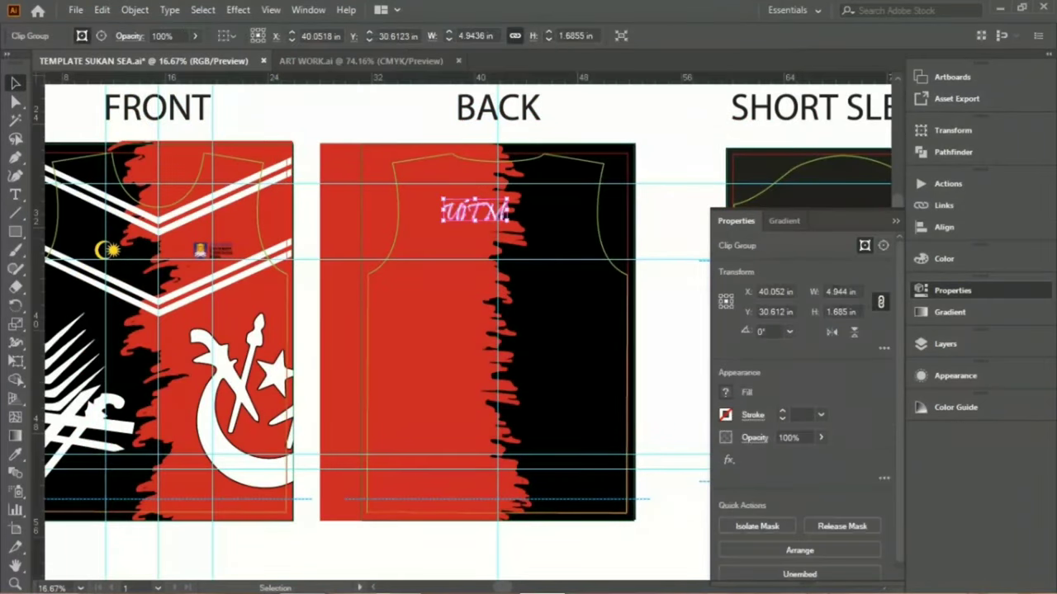
{"action": "key", "text": "ctrl+plus"}
{"action": "key", "text": "ctrl+plus"}
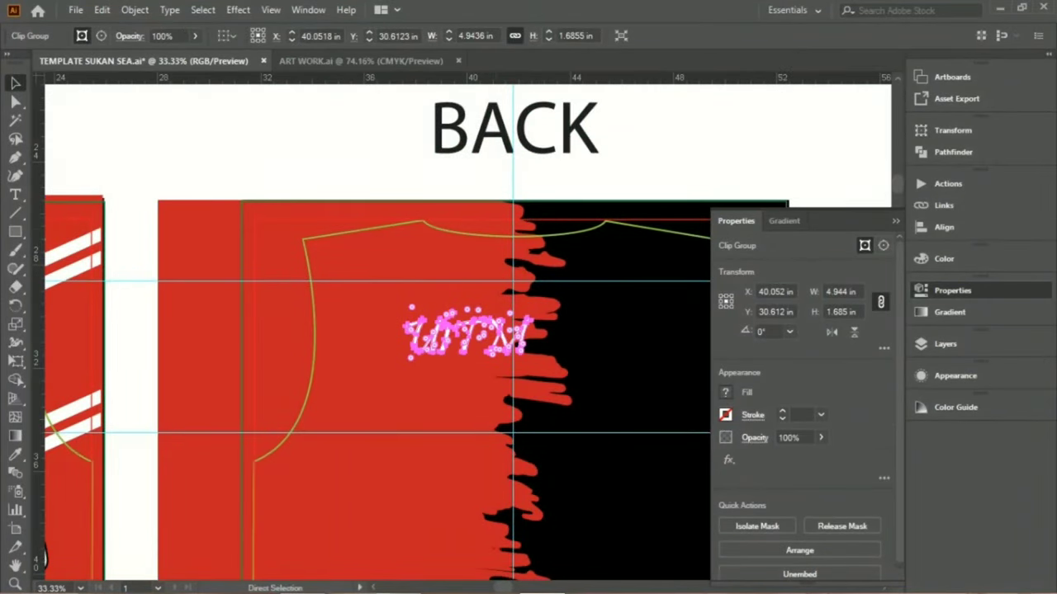
{"action": "mouse_move", "coordinate": [462, 330]}
{"action": "left_mouse_down"}
{"action": "mouse_move", "coordinate": [369, 256]}
{"action": "mouse_move", "coordinate": [375, 216]}
{"action": "left_mouse_up"}
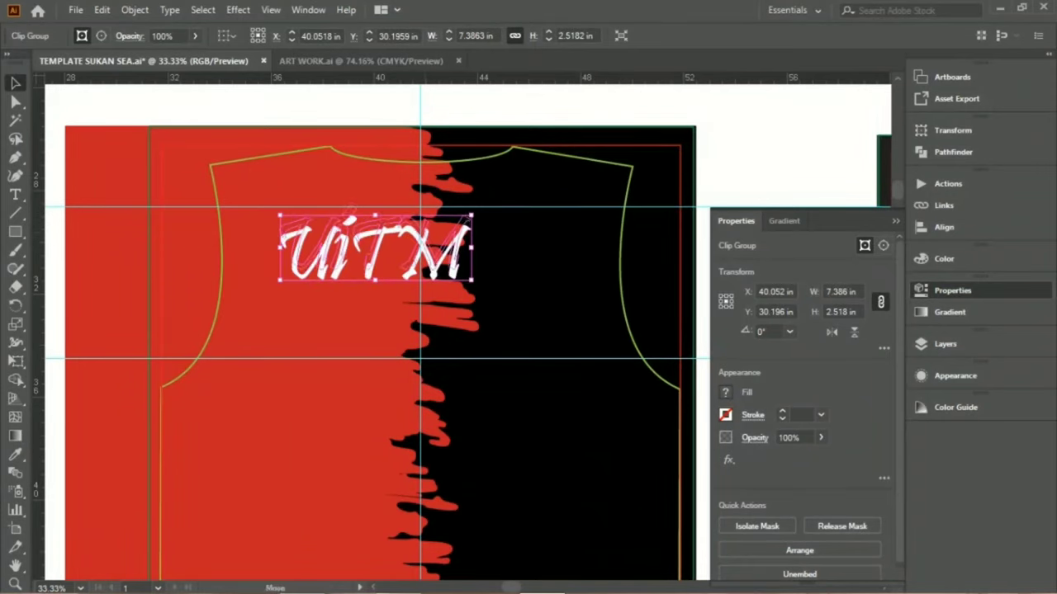
{"action": "left_click_drag", "start_coordinate": [376, 247], "coordinate": [376, 233]}
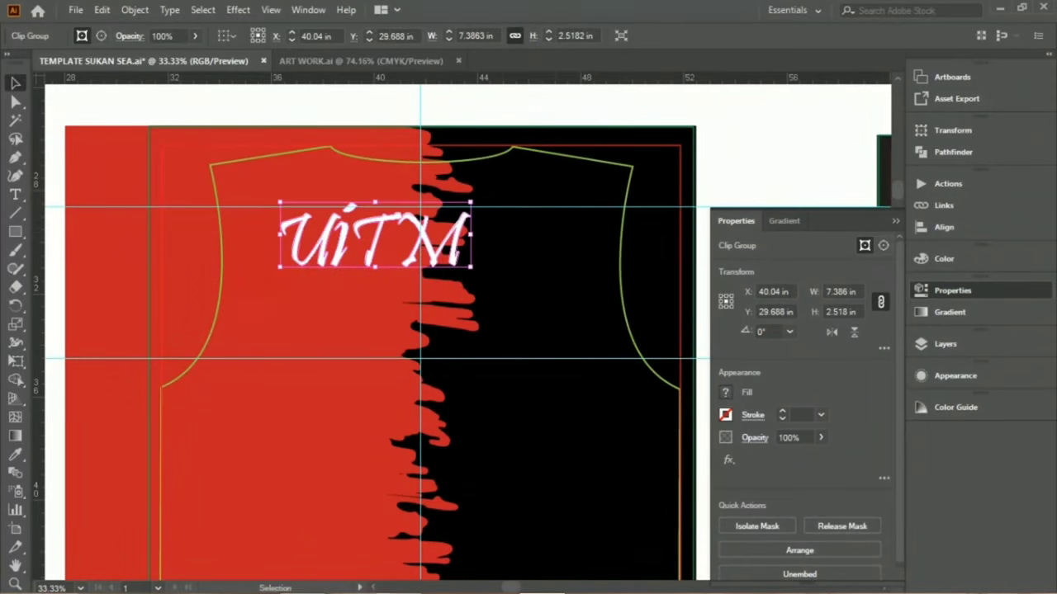
{"action": "left_click", "coordinate": [422, 235]}
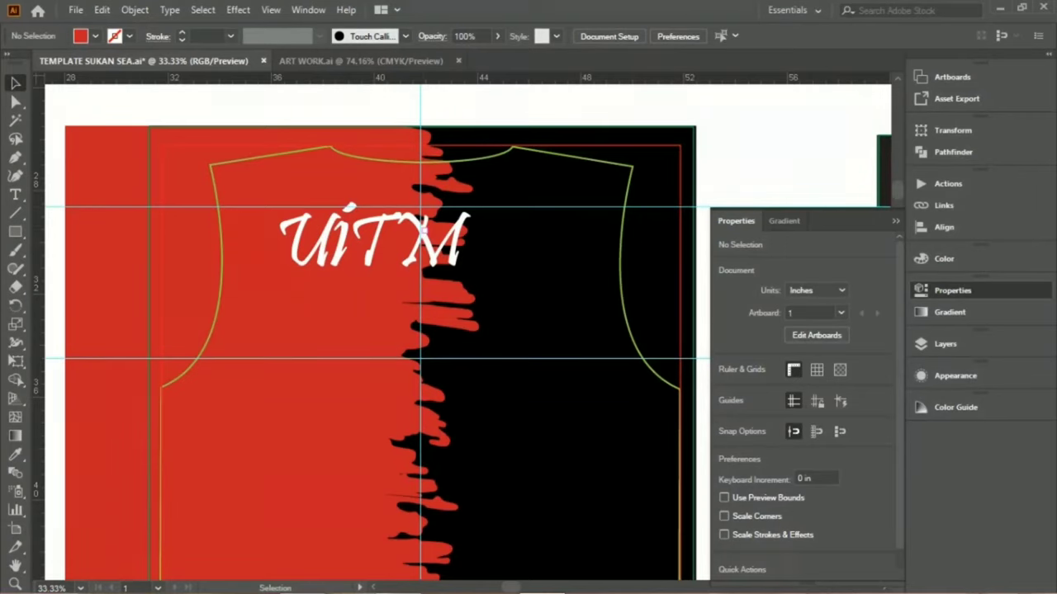
Compare the template with the Photoshop mockup, then select the artwork in ART WORK.ai.
{"action": "left_click", "coordinate": [361, 60]}
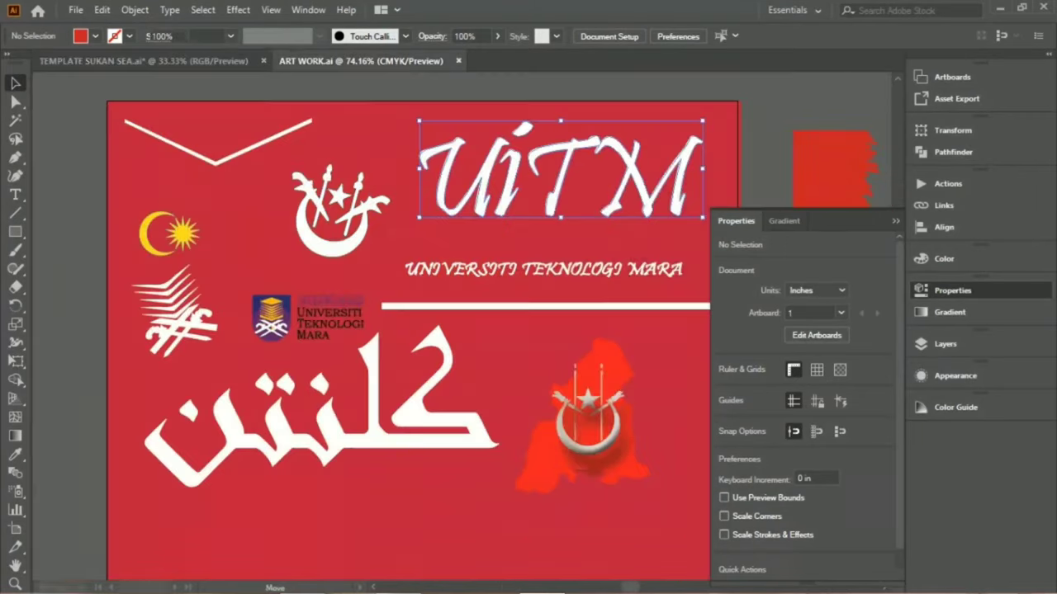
{"action": "left_click", "coordinate": [144, 60]}
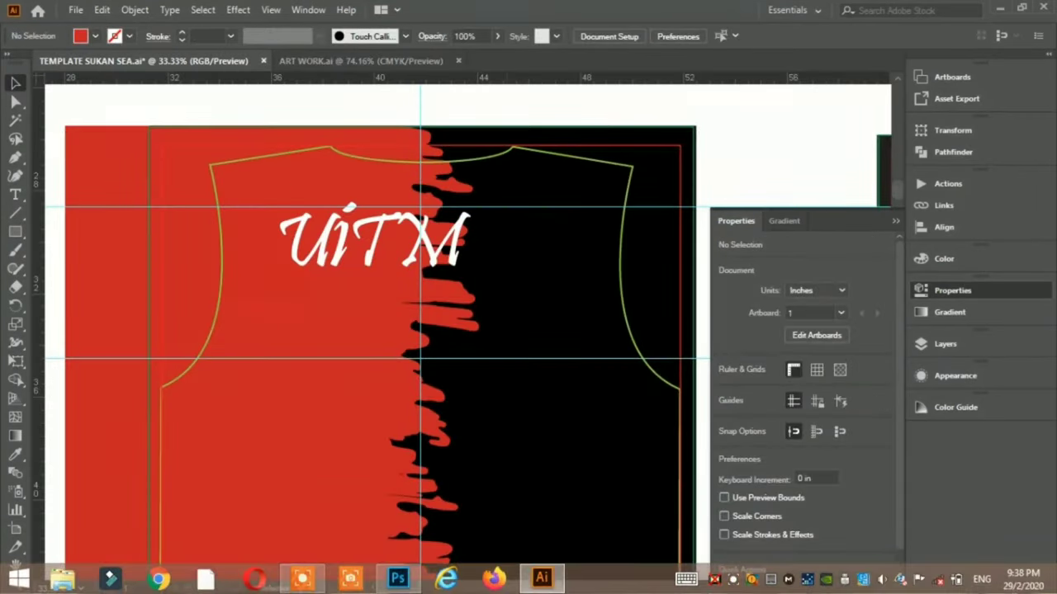
{"action": "left_click", "coordinate": [398, 578]}
{"action": "key", "text": "alt+Tab"}
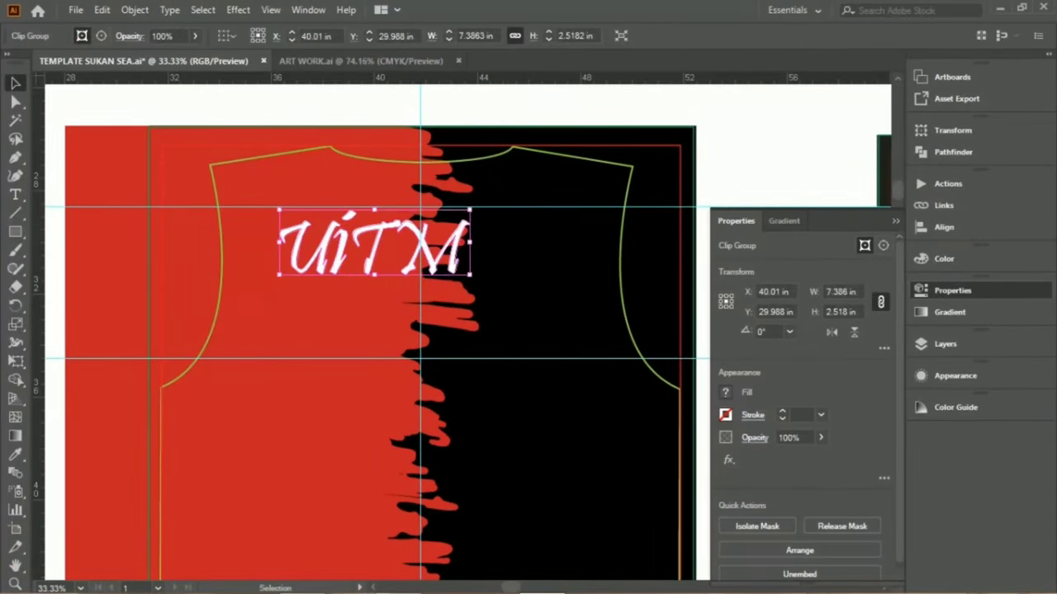
{"action": "key", "text": "ctrl+shift+a"}
{"action": "left_click", "coordinate": [360, 60]}
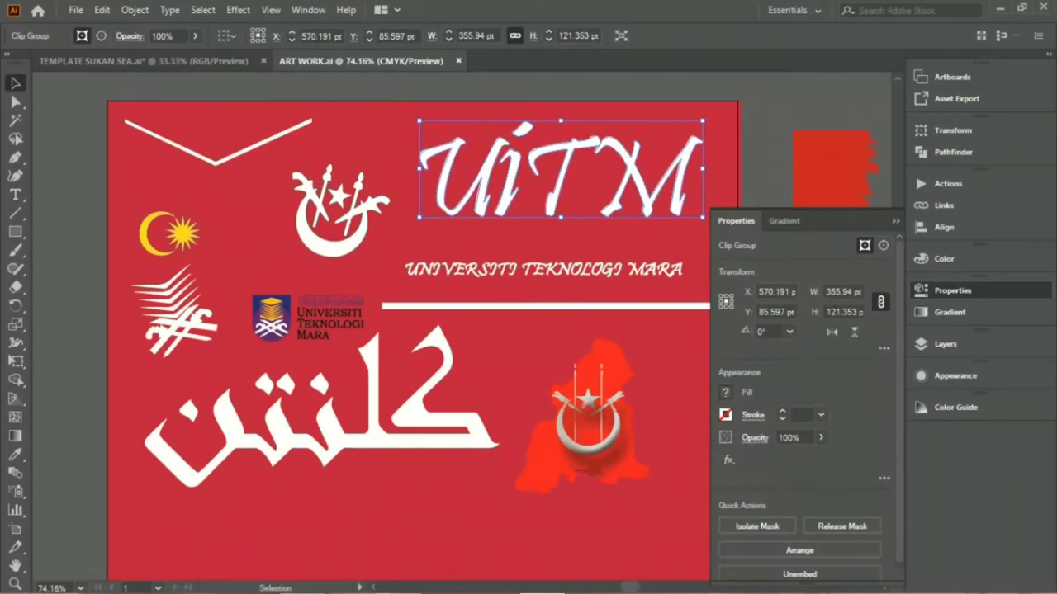
Place UNIVERSITI TEKNOLOGI MARA beneath UiTM and narrow it to roughly UiTM's width.
{"action": "left_click_drag", "start_coordinate": [561, 170], "coordinate": [371, 248]}
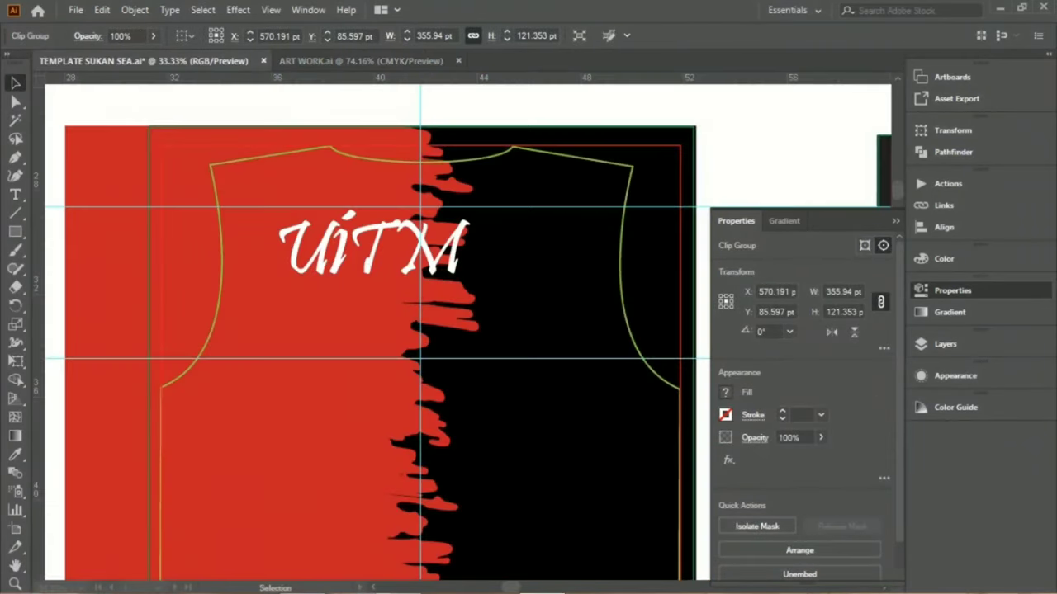
{"action": "key", "text": "ctrl+v"}
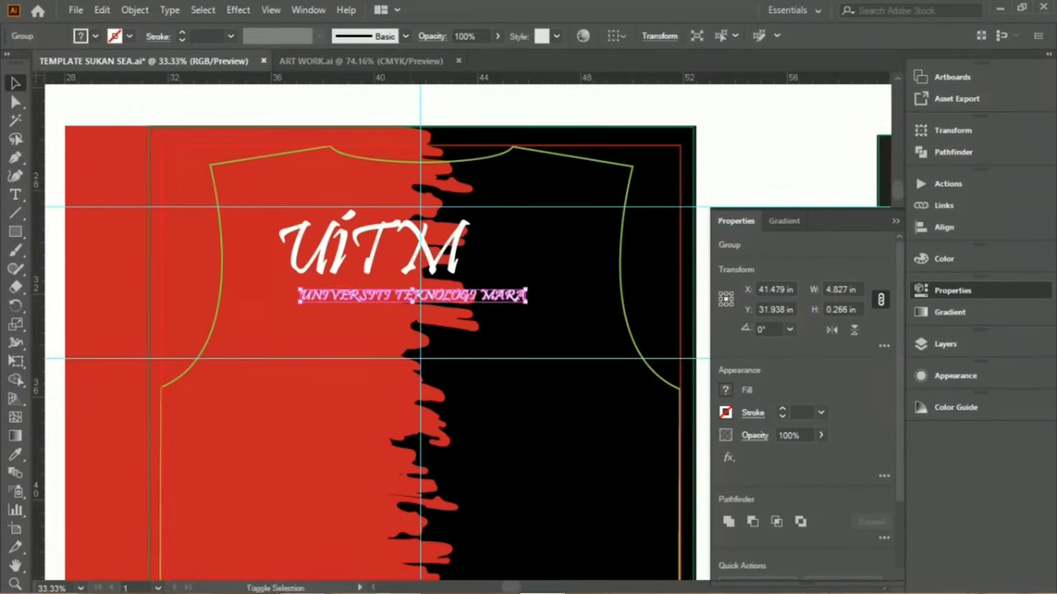
{"action": "left_click_drag", "start_coordinate": [413, 295], "coordinate": [401, 286]}
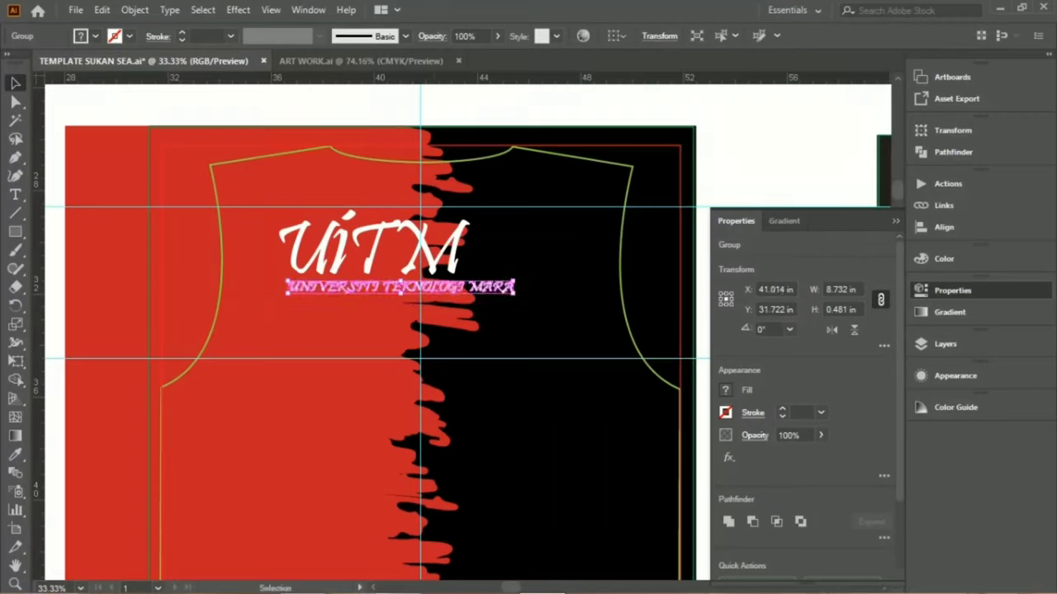
{"action": "left_click_drag", "start_coordinate": [515, 287], "coordinate": [479, 286]}
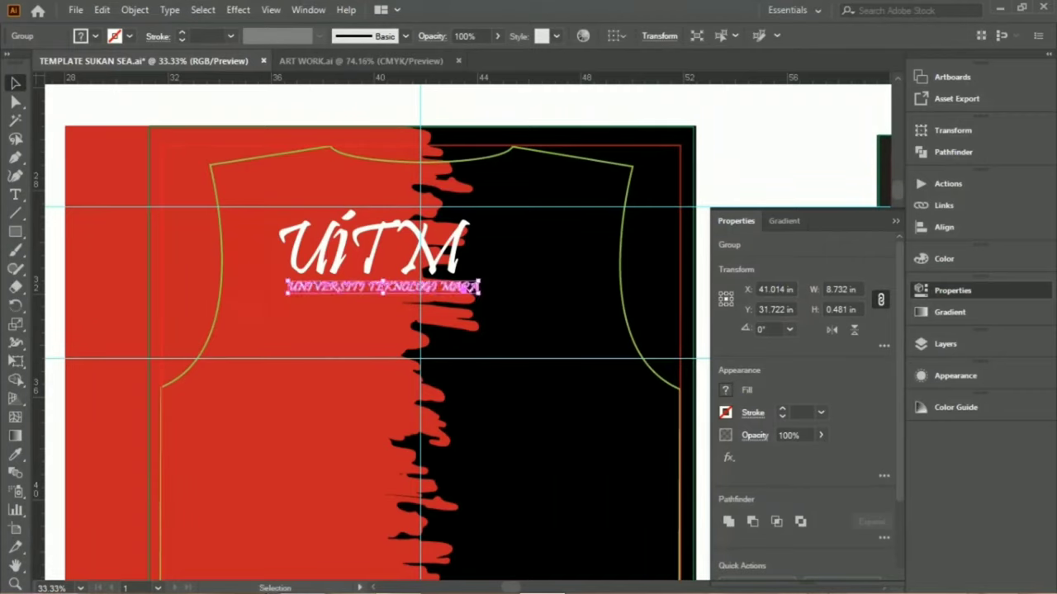
{"action": "key", "text": "ctrl+shift+a"}
After checking the mockup, shift the university name slightly right under UiTM.
{"action": "left_click", "coordinate": [398, 578]}
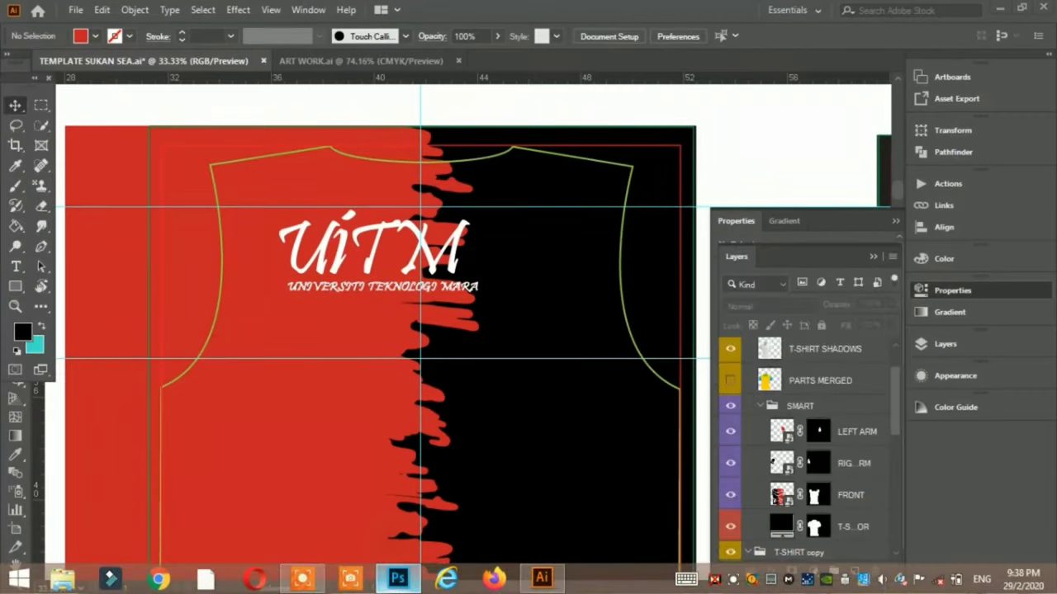
{"action": "key", "text": "alt+Tab"}
{"action": "key", "text": "alt+Tab"}
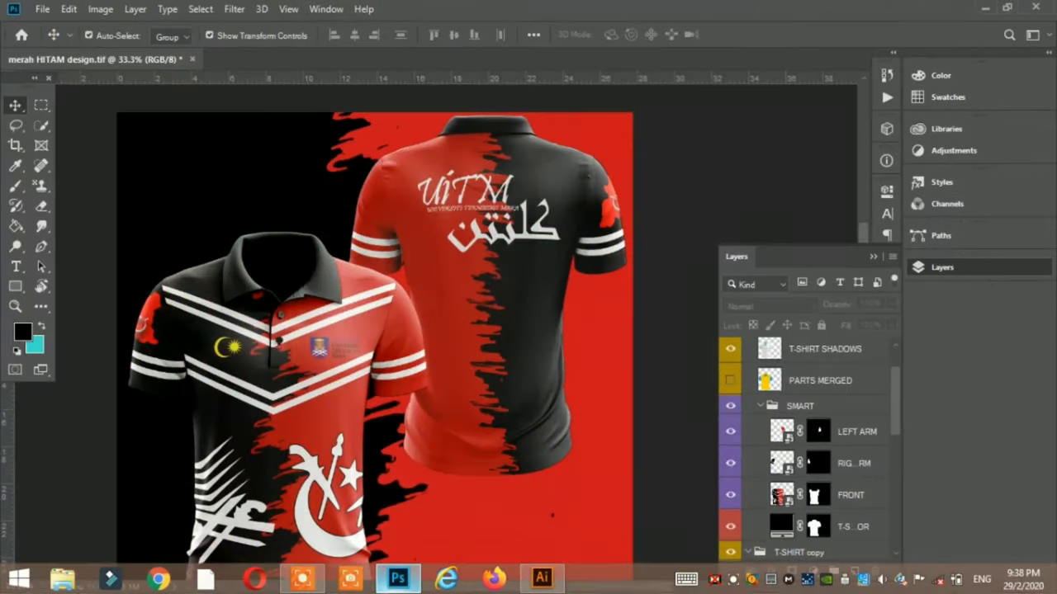
{"action": "left_click", "coordinate": [398, 578]}
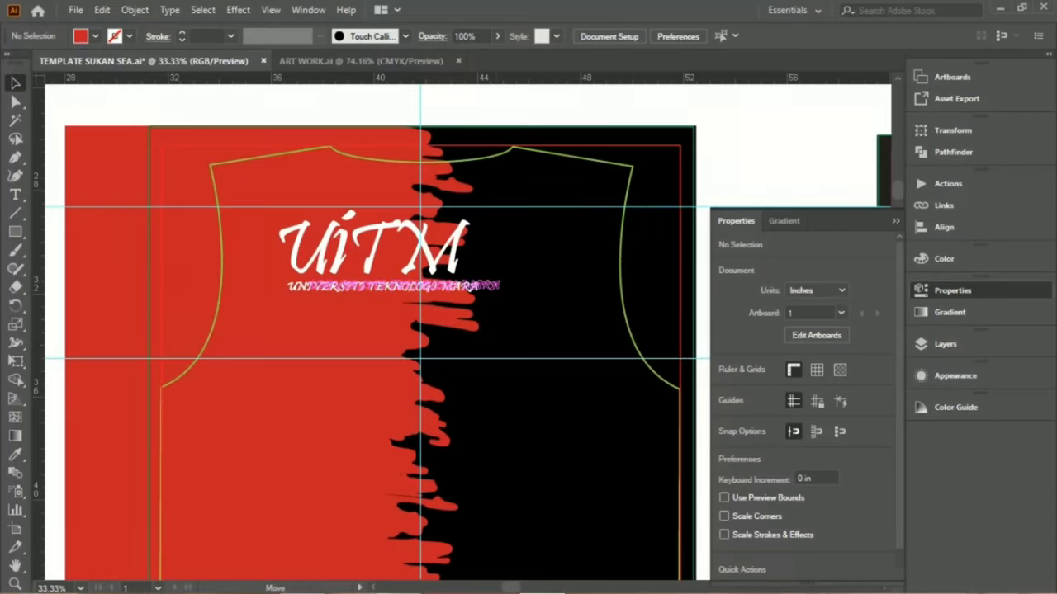
{"action": "left_click_drag", "start_coordinate": [388, 286], "coordinate": [405, 285]}
{"action": "left_click", "coordinate": [380, 248]}
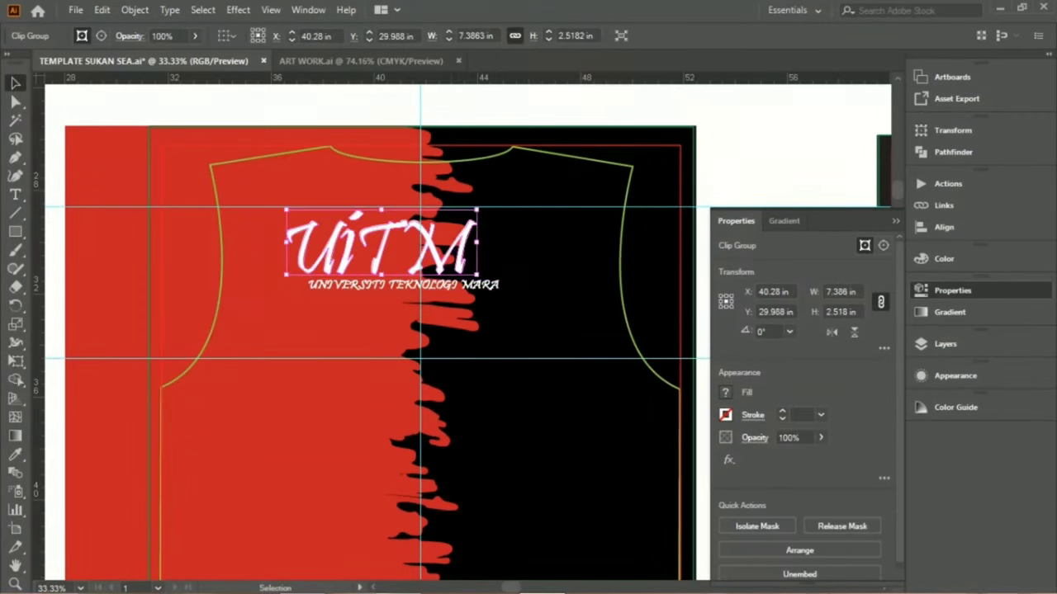
{"action": "left_click", "coordinate": [361, 61]}
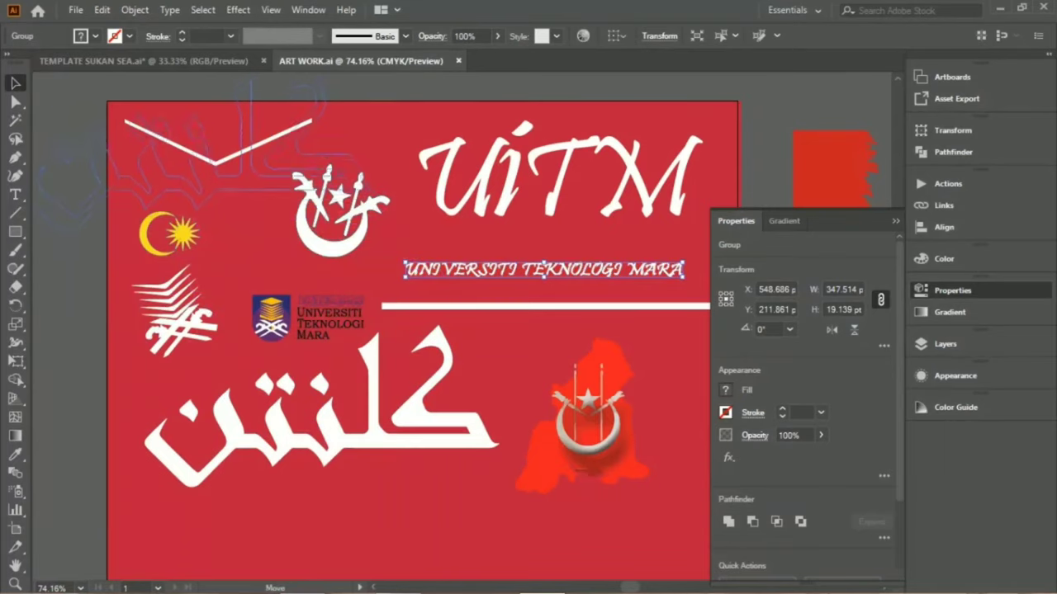
Paste the white Jawi Kelantan lettering into the template, enlarge it and move it below UiTM.
{"action": "key", "text": "ctrl+Tab"}
{"action": "key", "text": "ctrl+v"}
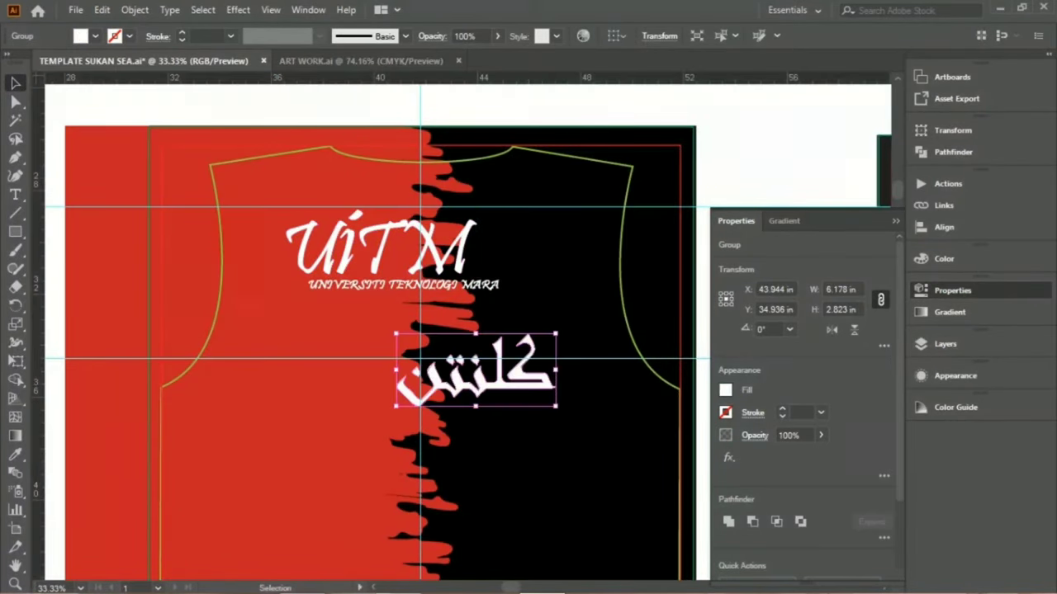
{"action": "left_click_drag", "start_coordinate": [475, 406], "coordinate": [475, 446]}
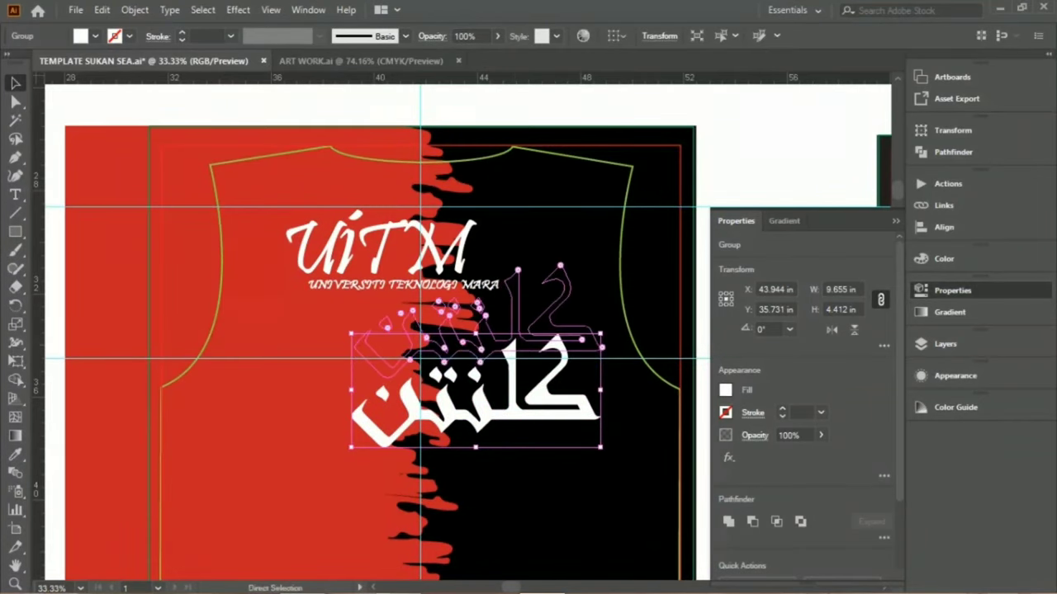
{"action": "left_click_drag", "start_coordinate": [479, 363], "coordinate": [482, 318]}
After checking the mockup, enlarge the Jawi lettering further to about 10.5 × 4.8 in.
{"action": "left_click", "coordinate": [398, 578]}
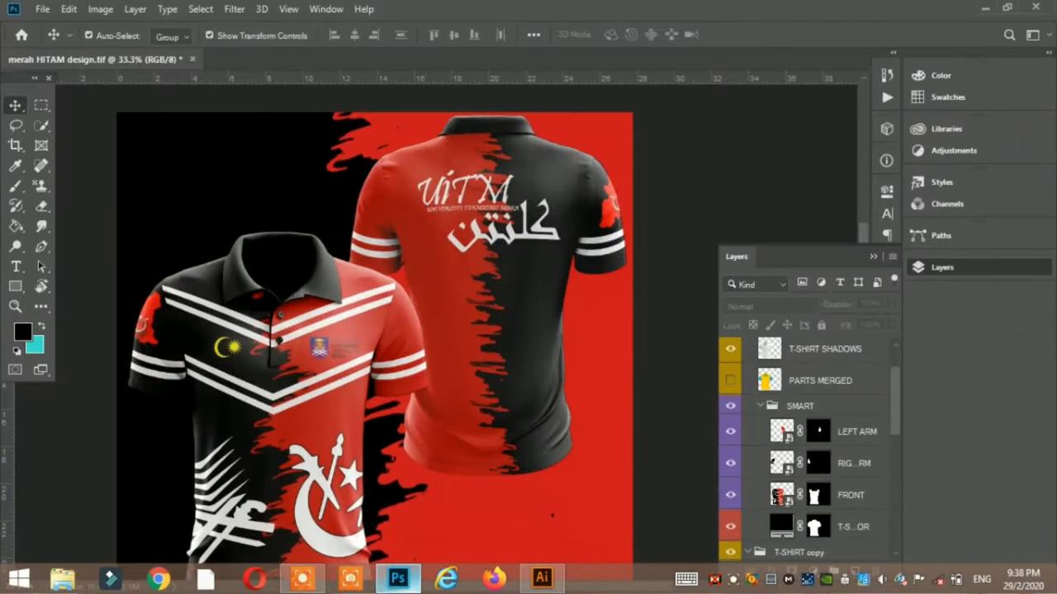
{"action": "left_click", "coordinate": [542, 578]}
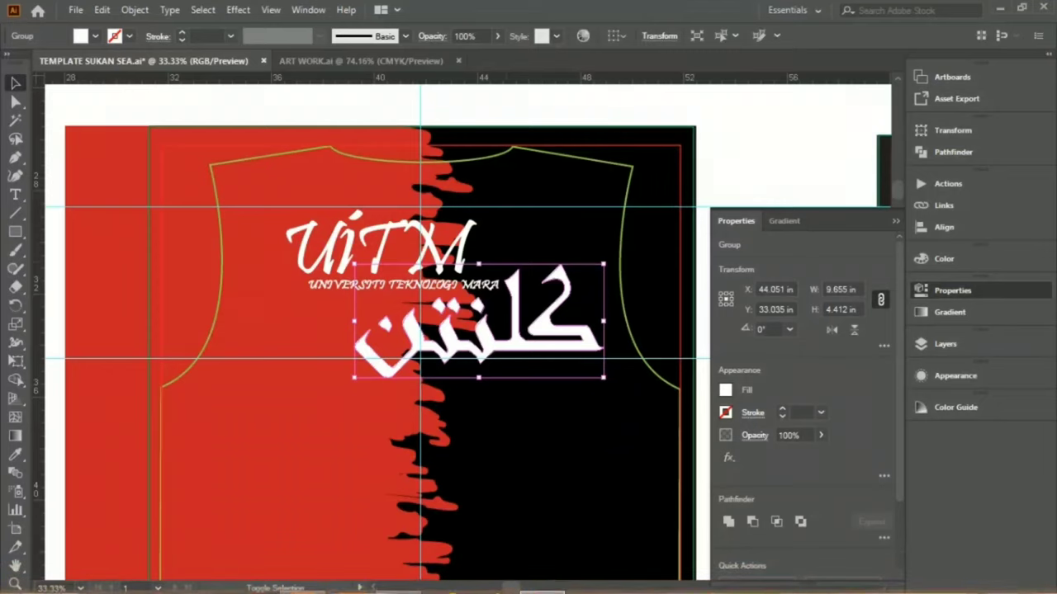
{"action": "left_click_drag", "start_coordinate": [479, 265], "coordinate": [479, 254]}
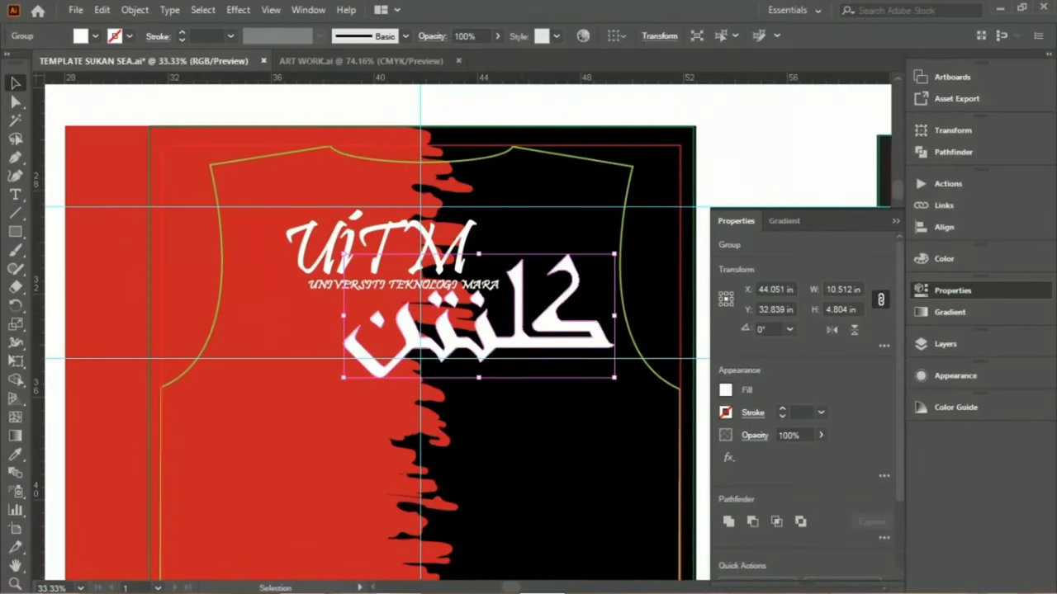
{"action": "key", "text": "ctrl+shift+a"}
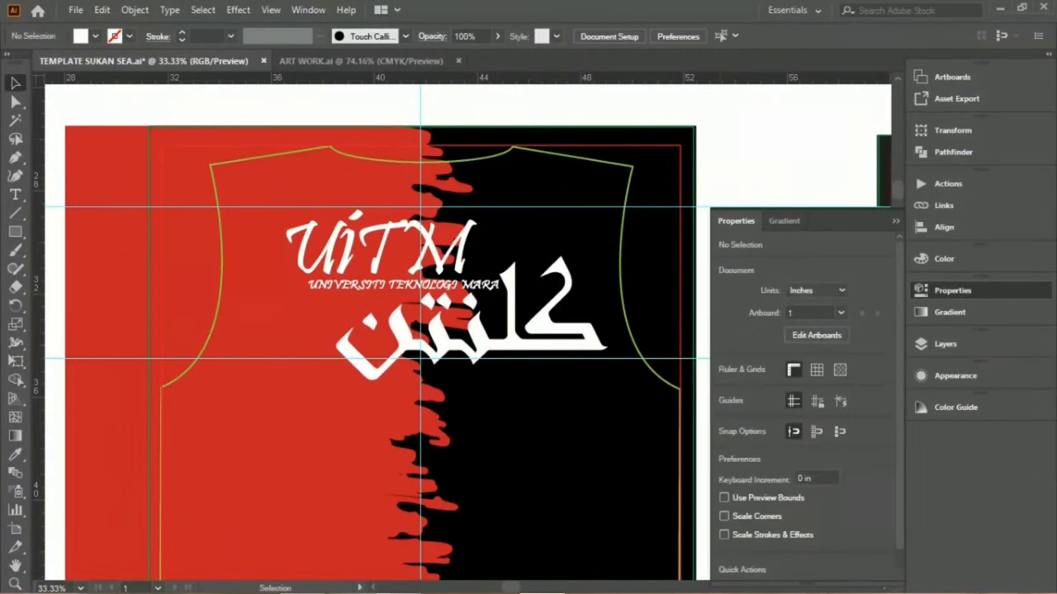
{"action": "scroll", "coordinate": [371, 331], "scroll_direction": "down", "scroll_amount": 1}
{"action": "scroll", "coordinate": [372, 330], "scroll_direction": "down", "scroll_amount": 2}
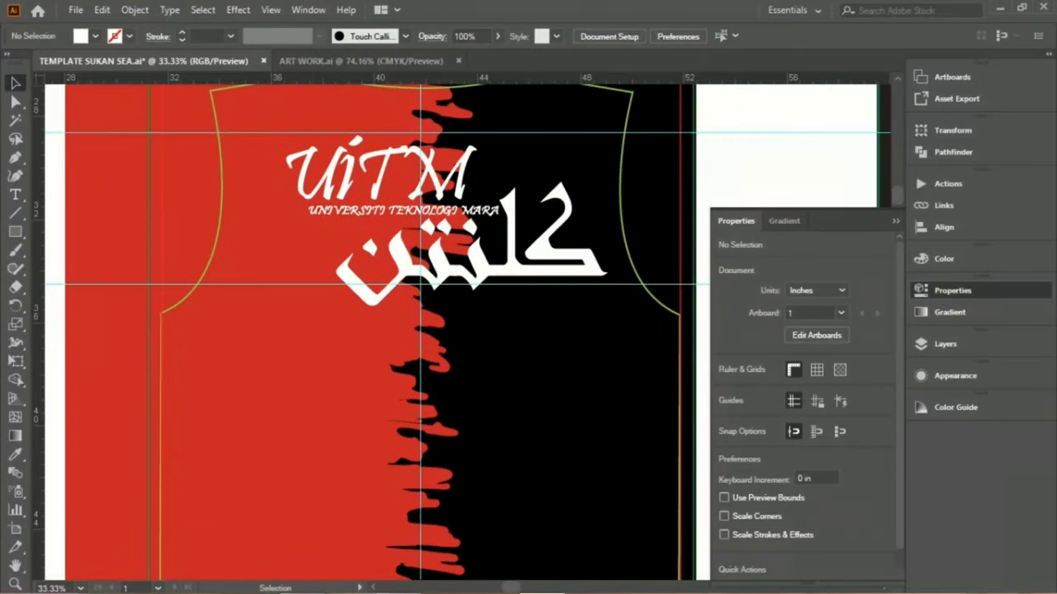
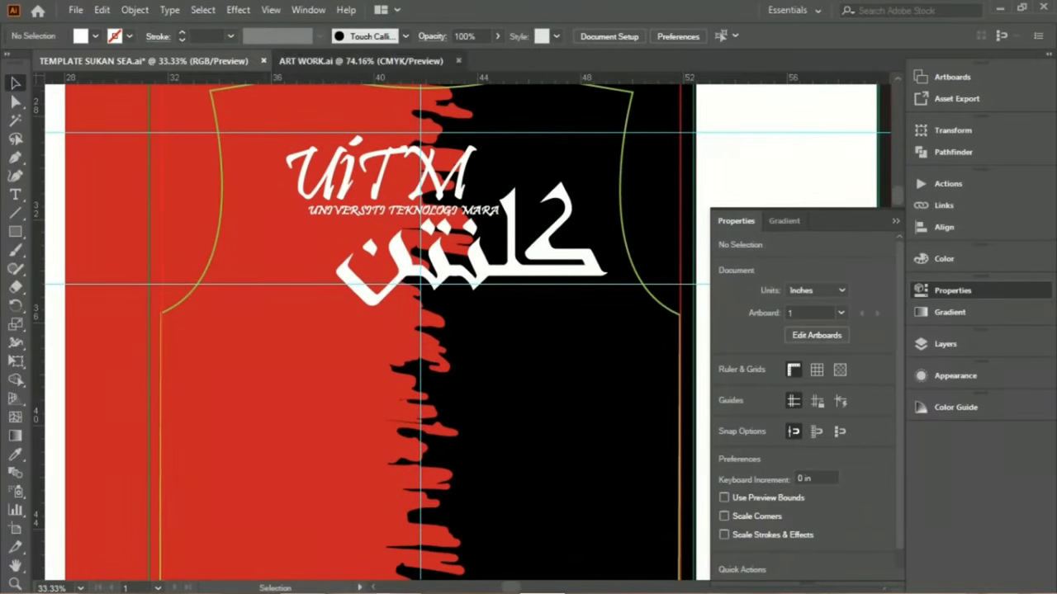
Erase the back panel's red along its left edge, leaving a white gap beside the front panel.
{"action": "left_click", "coordinate": [360, 61]}
{"action": "left_click", "coordinate": [143, 61]}
{"action": "scroll", "coordinate": [371, 330], "scroll_direction": "down", "scroll_amount": 2}
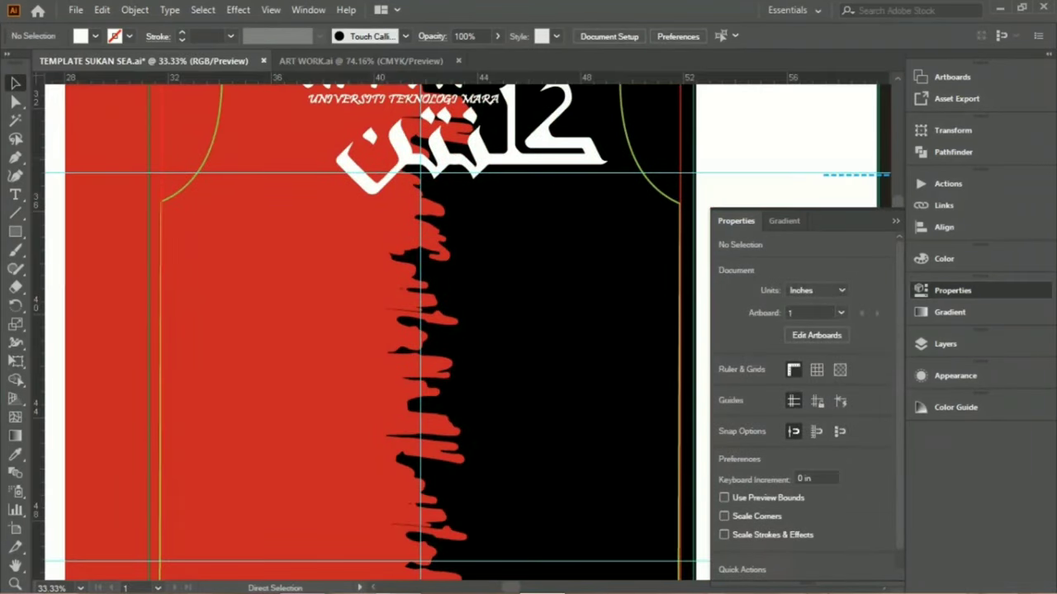
{"action": "key", "text": "ctrl+minus"}
{"action": "key", "text": "ctrl+minus"}
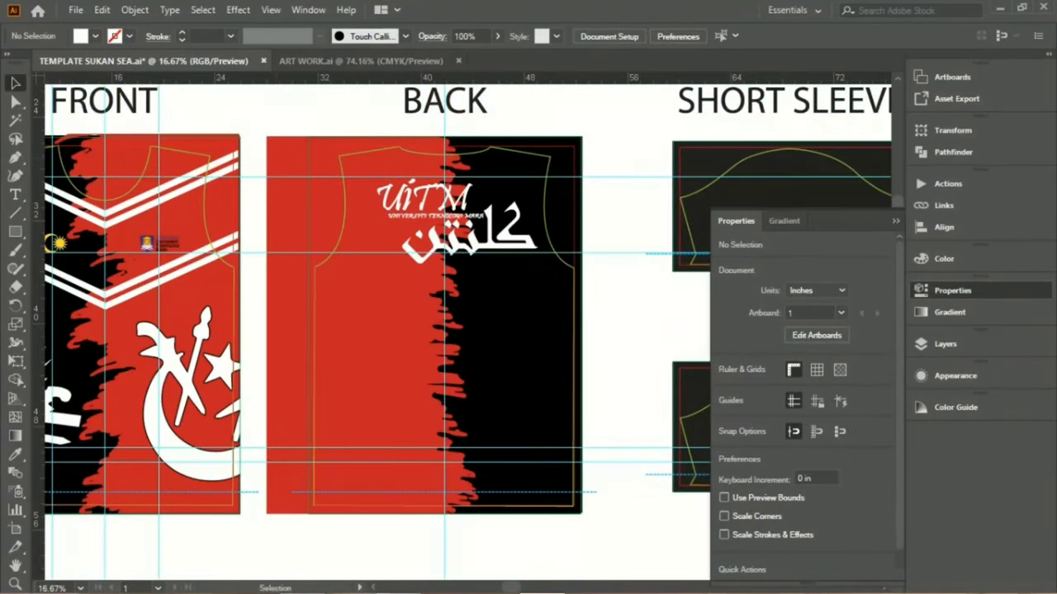
{"action": "left_click", "coordinate": [355, 331]}
{"action": "key", "text": "shift+e"}
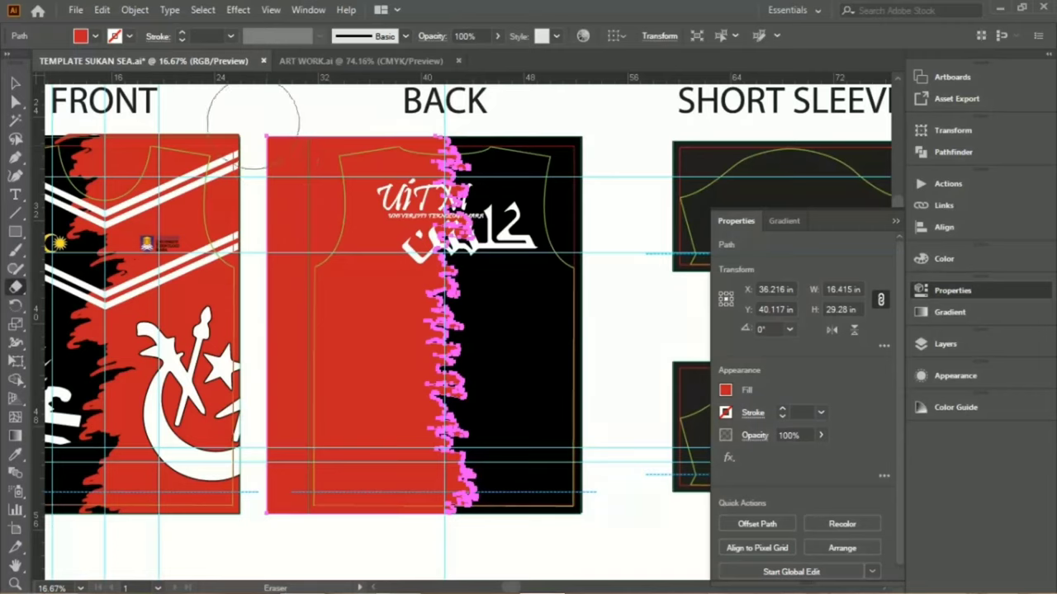
{"action": "left_click_drag", "start_coordinate": [252, 119], "coordinate": [256, 389]}
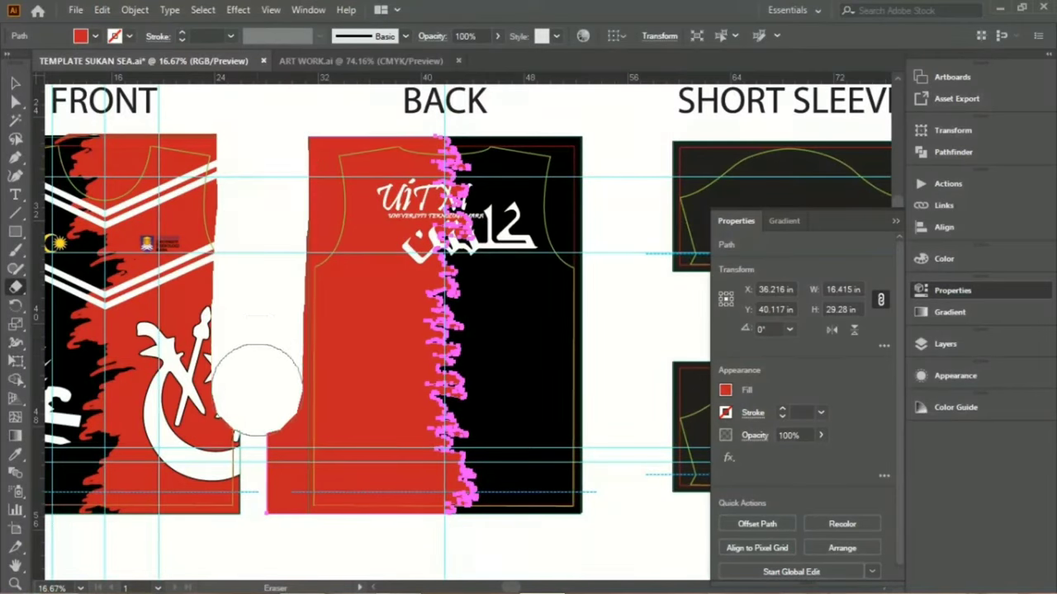
{"action": "key", "text": "ctrl+z"}
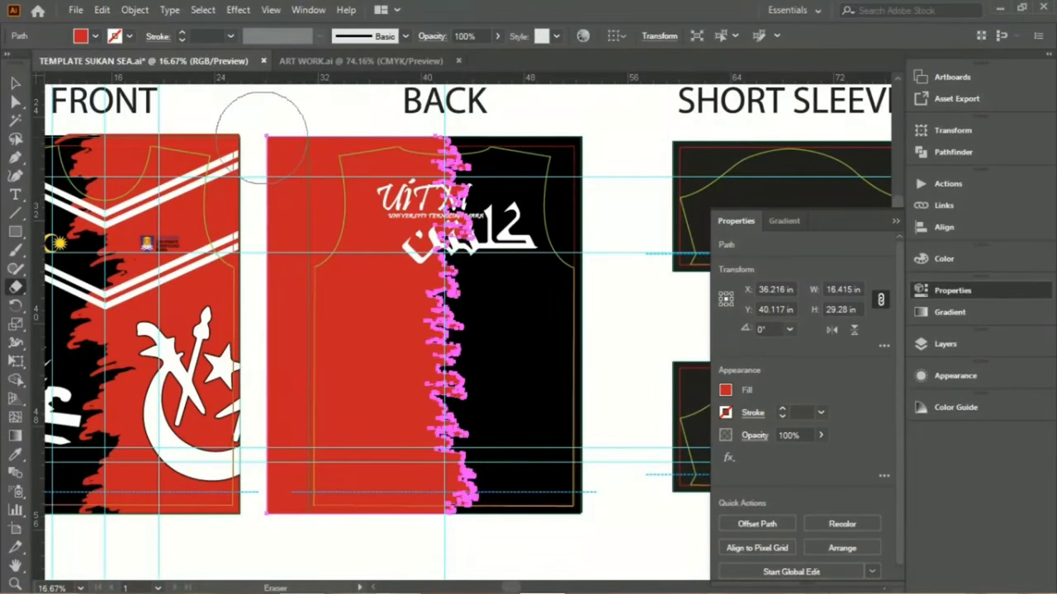
{"action": "left_click_drag", "start_coordinate": [262, 128], "coordinate": [264, 570]}
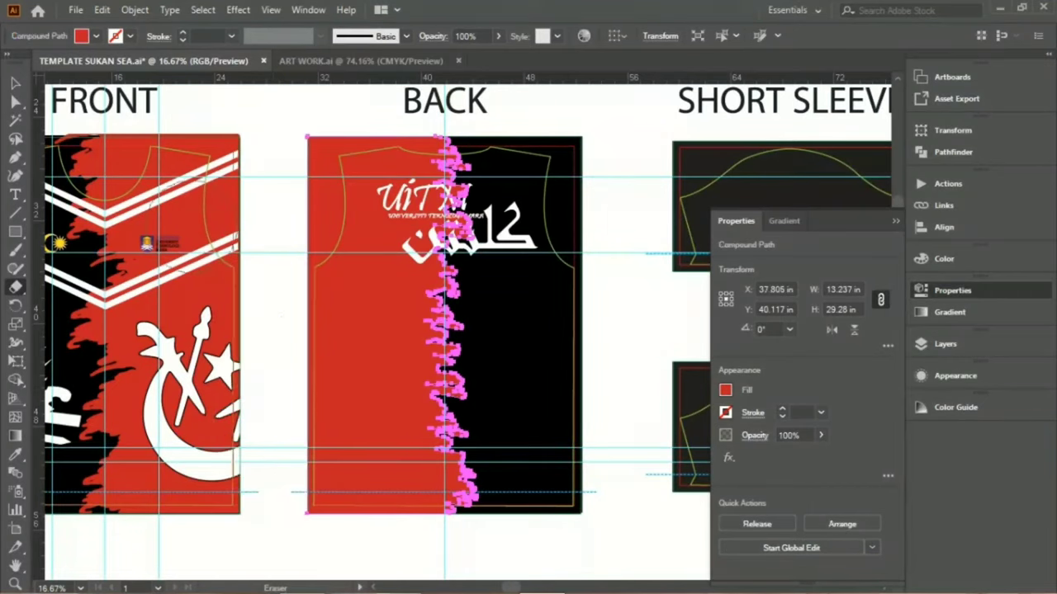
{"action": "key", "text": "ctrl+shift+a"}
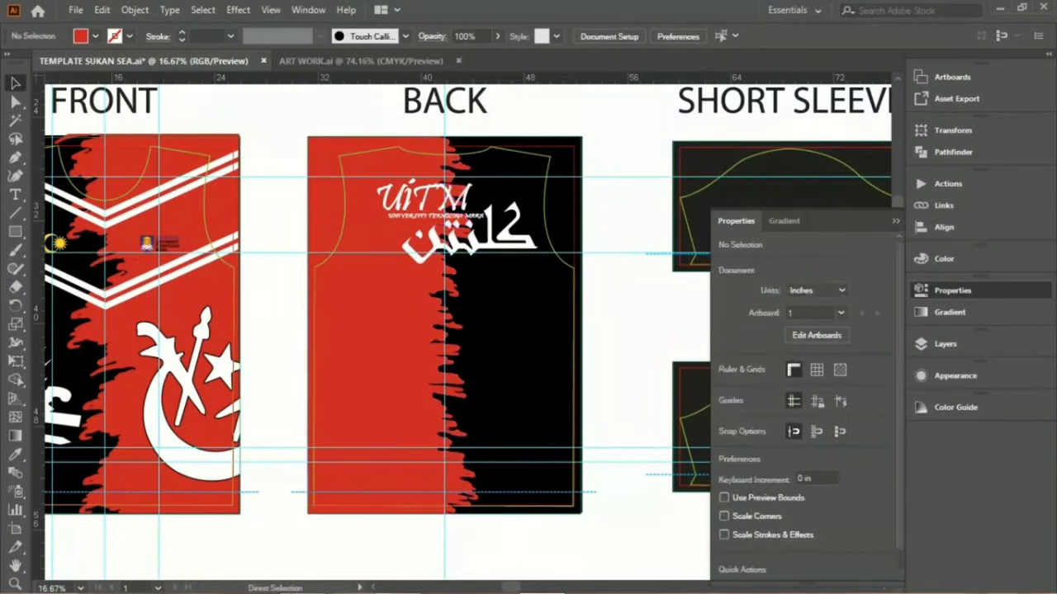
{"action": "scroll", "coordinate": [467, 330], "scroll_direction": "right", "scroll_amount": 3}
{"action": "scroll", "coordinate": [467, 330], "scroll_direction": "right", "scroll_amount": 5}
{"action": "scroll", "coordinate": [468, 330], "scroll_direction": "right", "scroll_amount": 2}
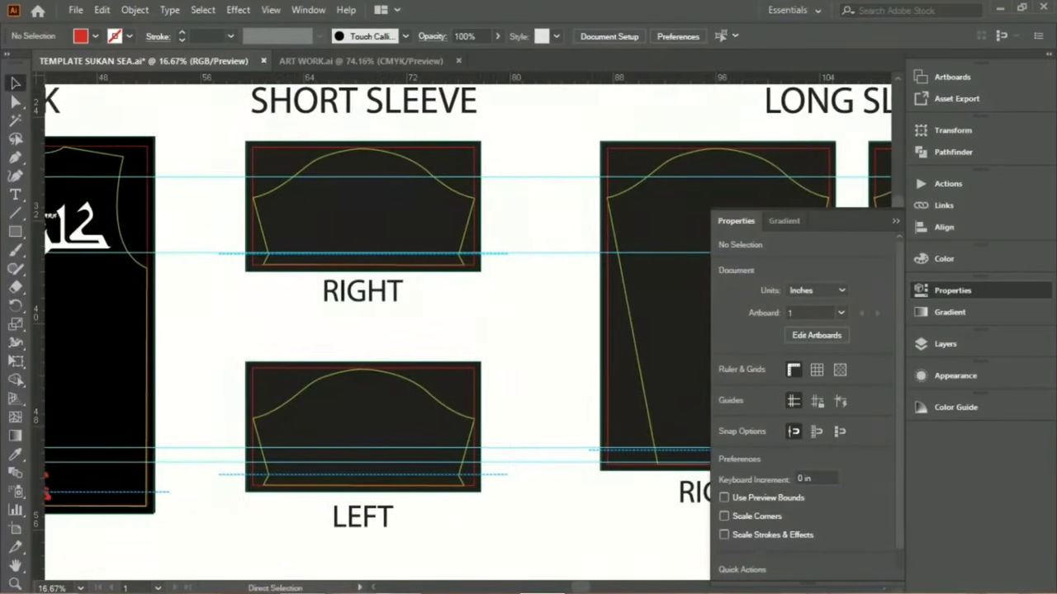
{"action": "left_click", "coordinate": [404, 37]}
{"action": "key", "text": "Escape"}
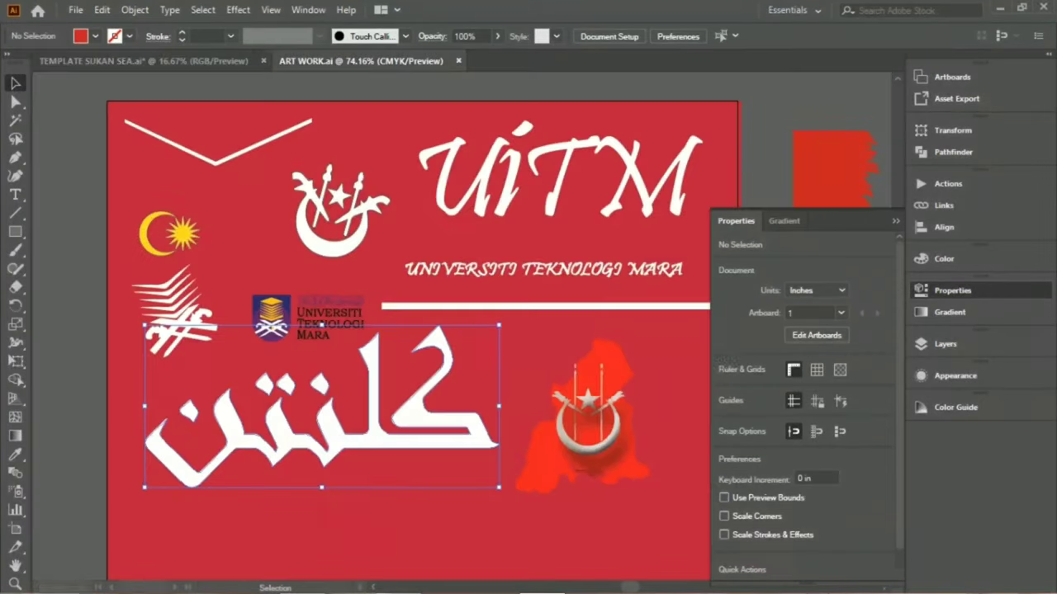
{"action": "key", "text": "ctrl+Tab"}
{"action": "scroll", "coordinate": [413, 331], "scroll_direction": "down", "scroll_amount": 4}
{"action": "key", "text": "ctrl+Tab"}
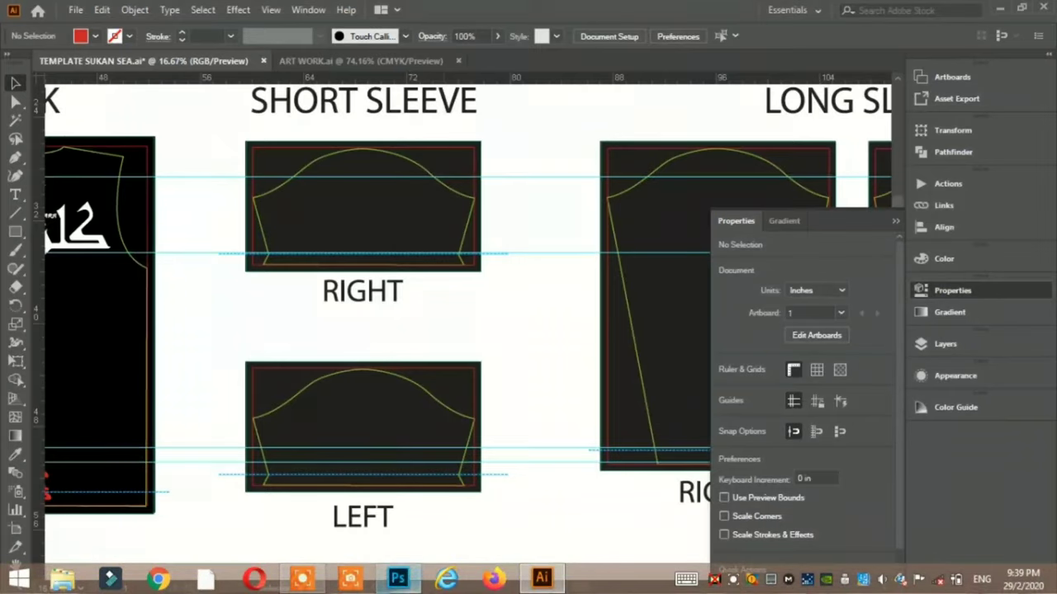
{"action": "left_click", "coordinate": [398, 578]}
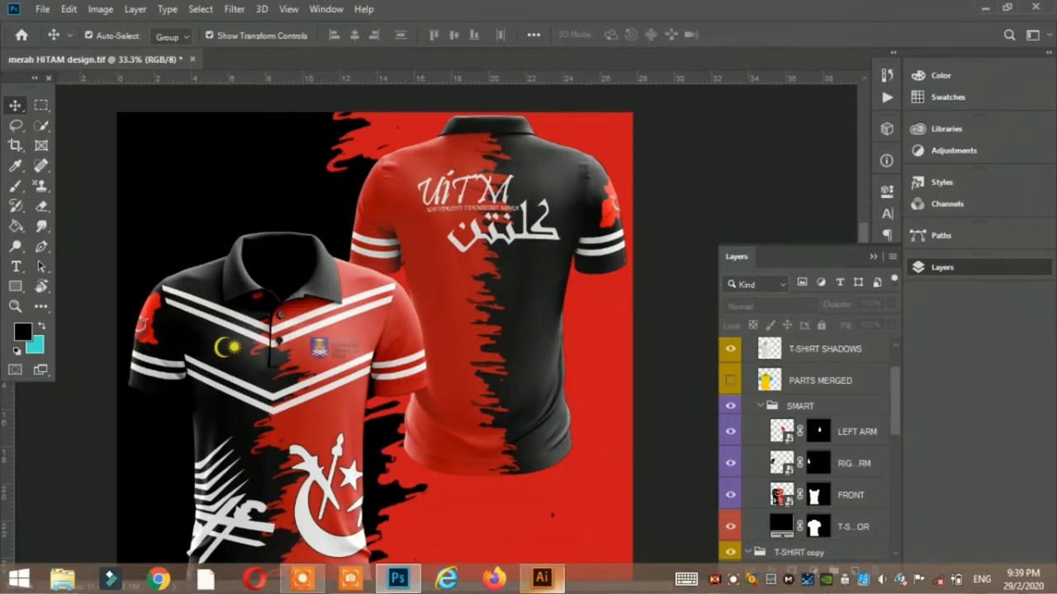
{"action": "left_click", "coordinate": [544, 582]}
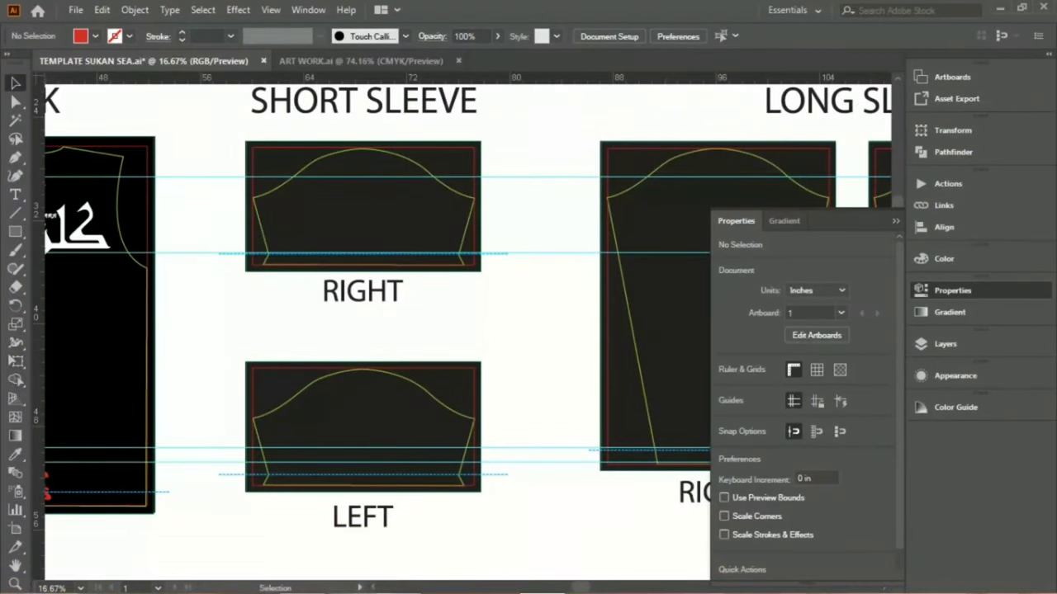
Cover the RIGHT short-sleeve box with a rectangle filled black (000000).
{"action": "key", "text": "m"}
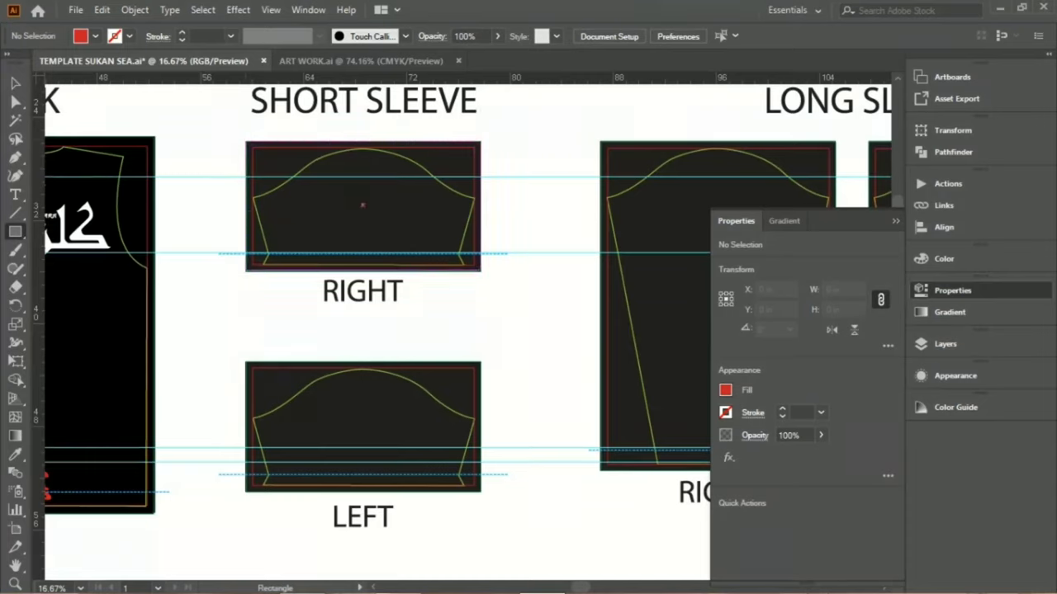
{"action": "left_click_drag", "start_coordinate": [246, 142], "coordinate": [481, 271]}
{"action": "key", "text": "v"}
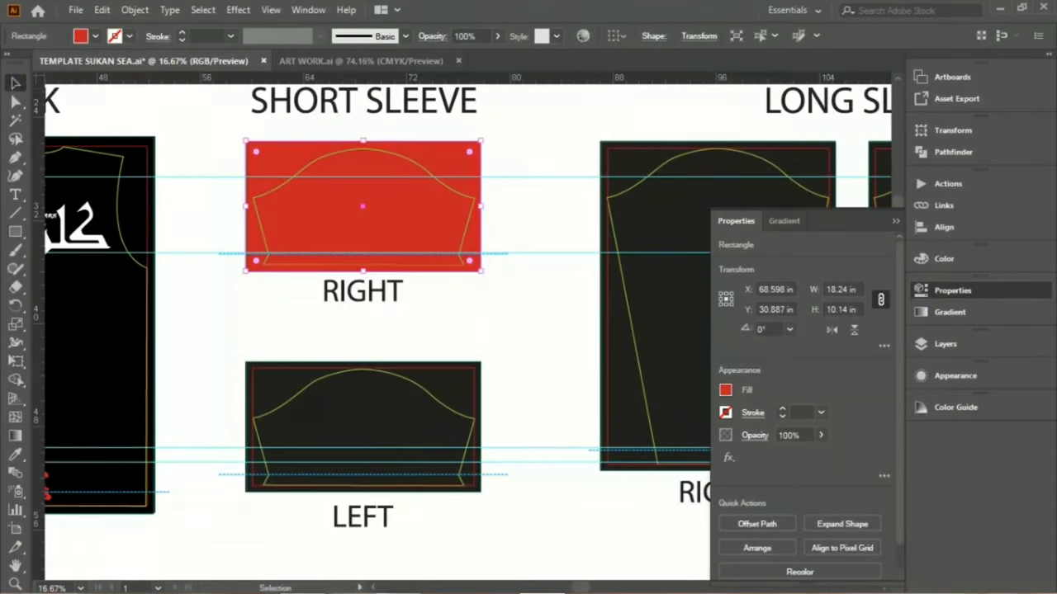
{"action": "left_click", "coordinate": [725, 390]}
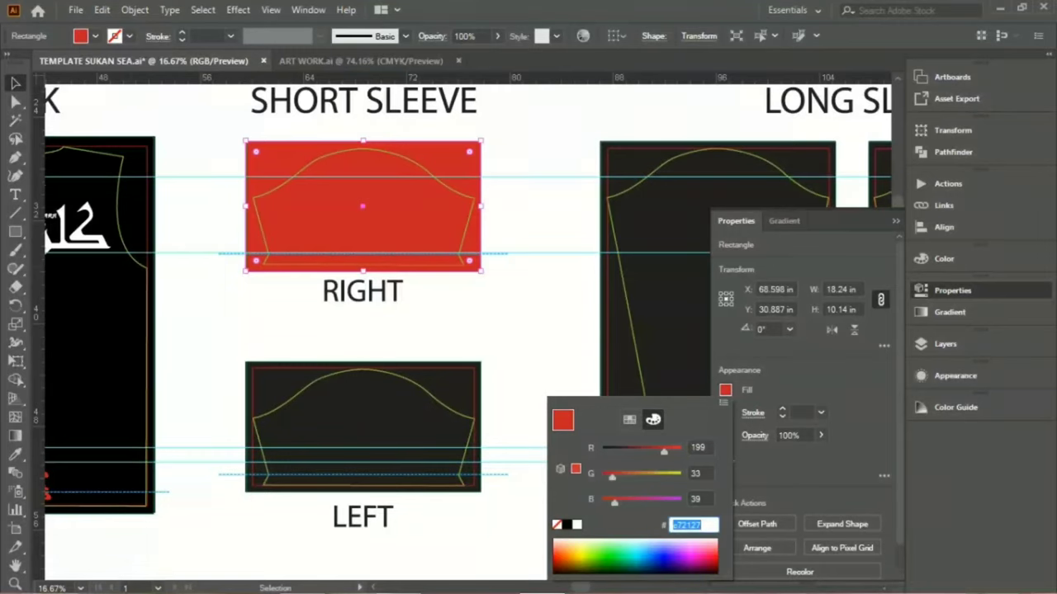
{"action": "type", "text": "000000"}
{"action": "key", "text": "Return"}
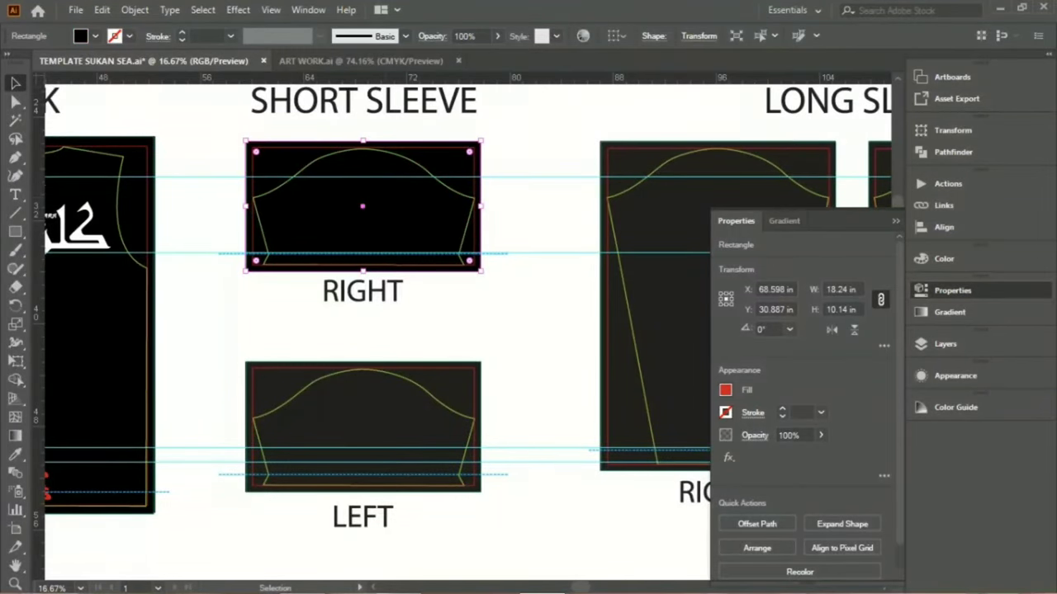
Select the thin white stripe image near the RIGHT sleeve's hem.
{"action": "left_click", "coordinate": [360, 60]}
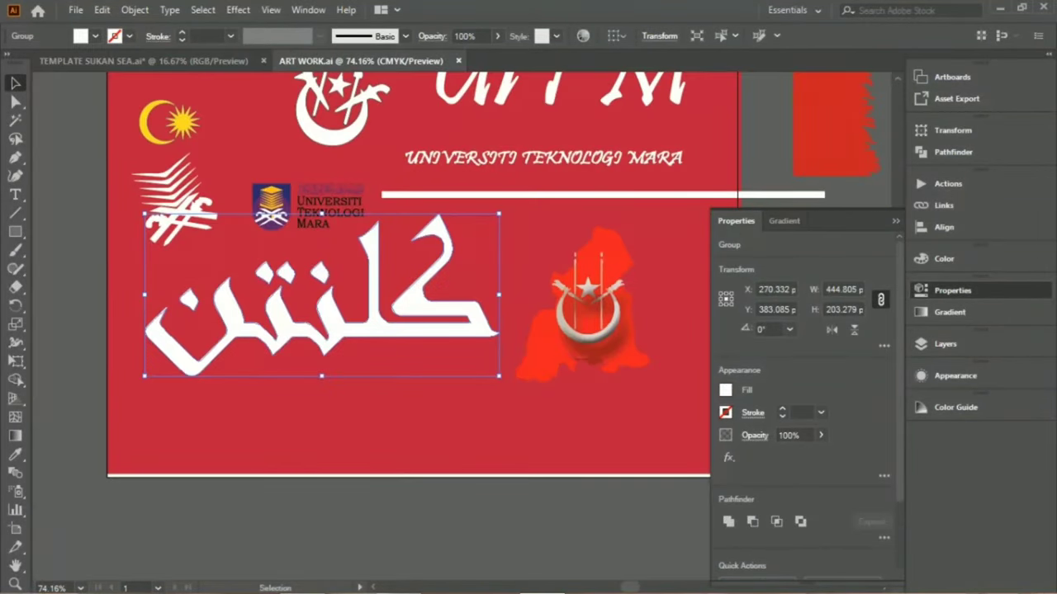
{"action": "left_click", "coordinate": [136, 61]}
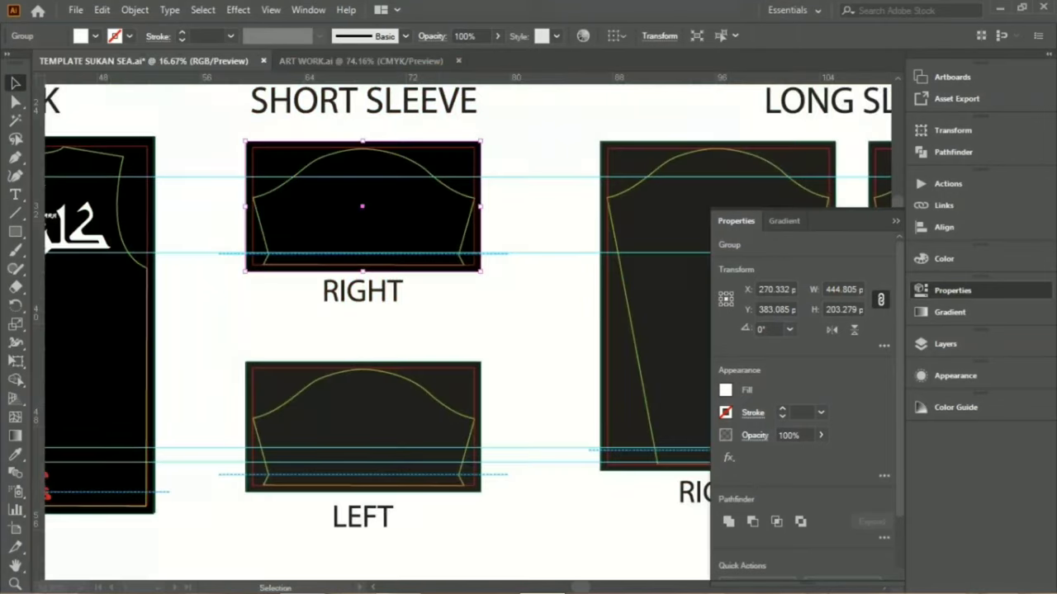
{"action": "left_click", "coordinate": [306, 254]}
Stretch the white stripe to 18.276 in, spanning the full RIGHT sleeve width near the hem.
{"action": "key", "text": "ctrl+equal"}
{"action": "key", "text": "ctrl+equal"}
{"action": "key", "text": "ctrl+equal"}
{"action": "key", "text": "ctrl+equal"}
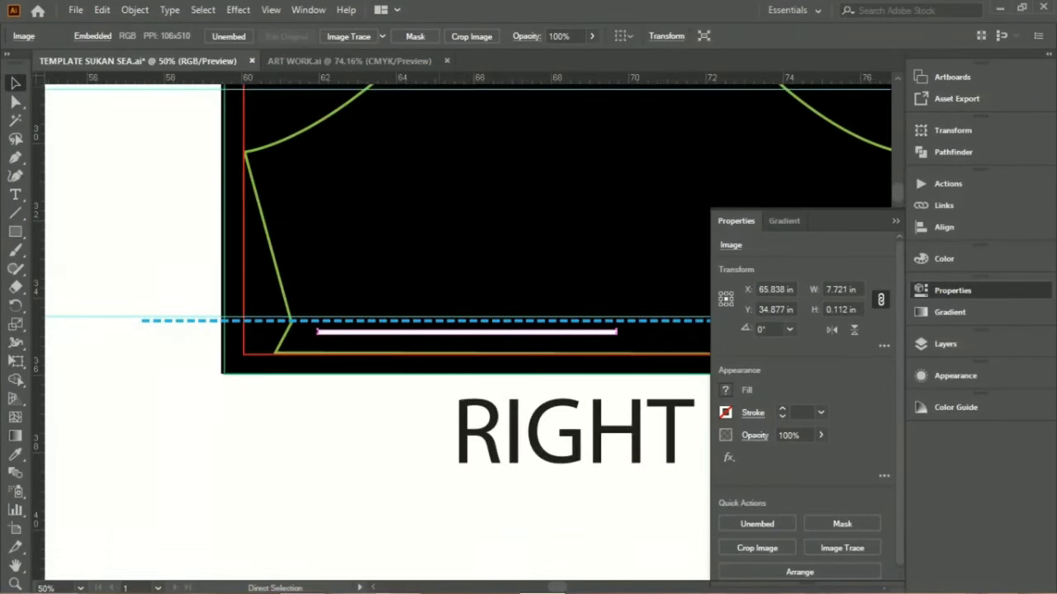
{"action": "scroll", "coordinate": [380, 330], "scroll_direction": "right", "scroll_amount": 3}
{"action": "left_click_drag", "start_coordinate": [450, 337], "coordinate": [561, 335]}
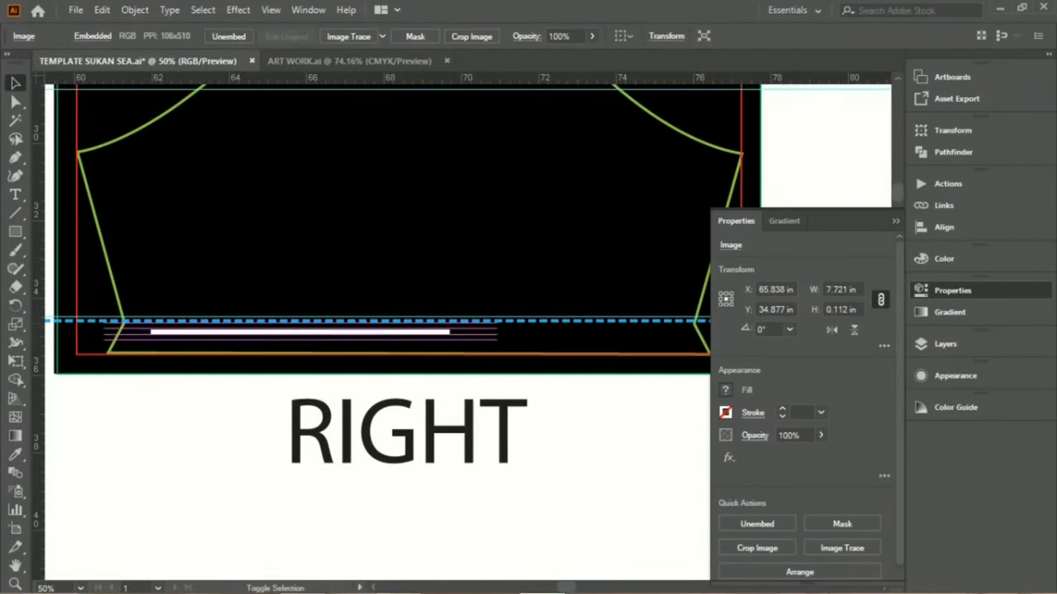
{"action": "left_click_drag", "start_coordinate": [372, 330], "coordinate": [383, 300]}
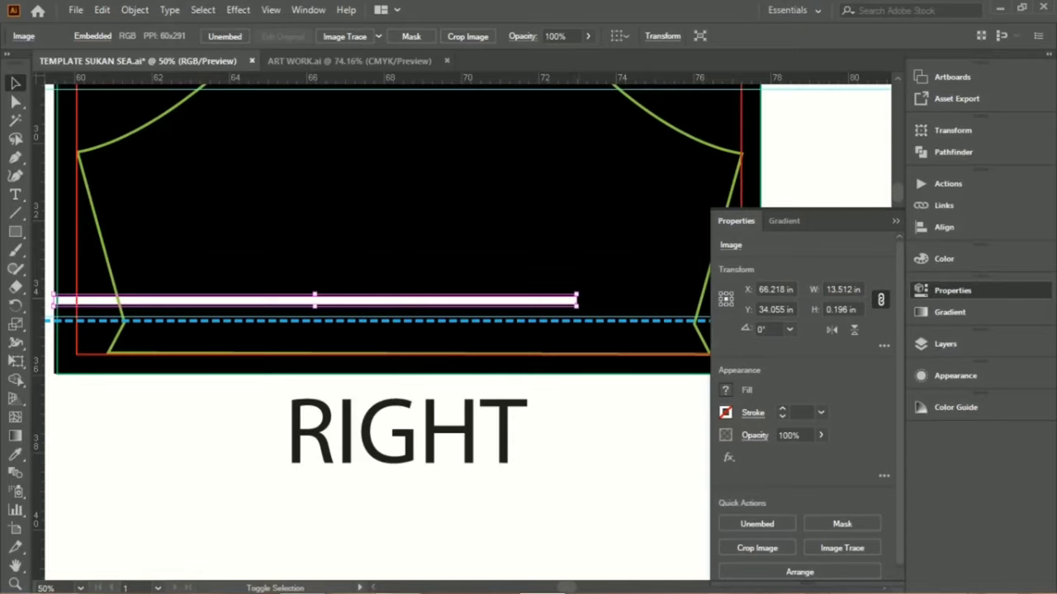
{"action": "left_click_drag", "start_coordinate": [576, 300], "coordinate": [648, 299]}
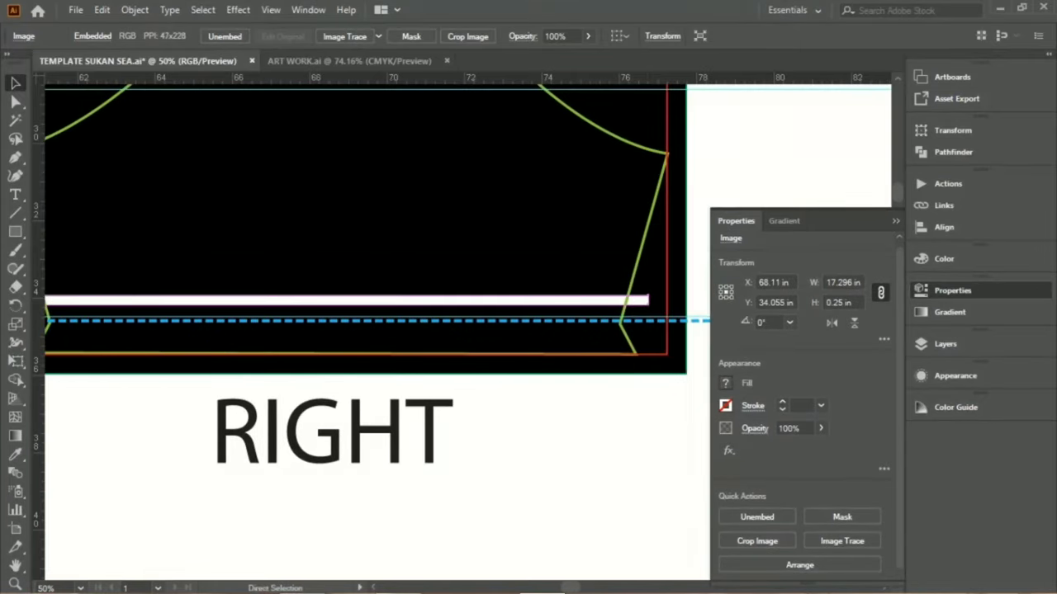
{"action": "scroll", "coordinate": [371, 222], "scroll_direction": "right", "scroll_amount": 3}
{"action": "left_click_drag", "start_coordinate": [558, 300], "coordinate": [596, 300]}
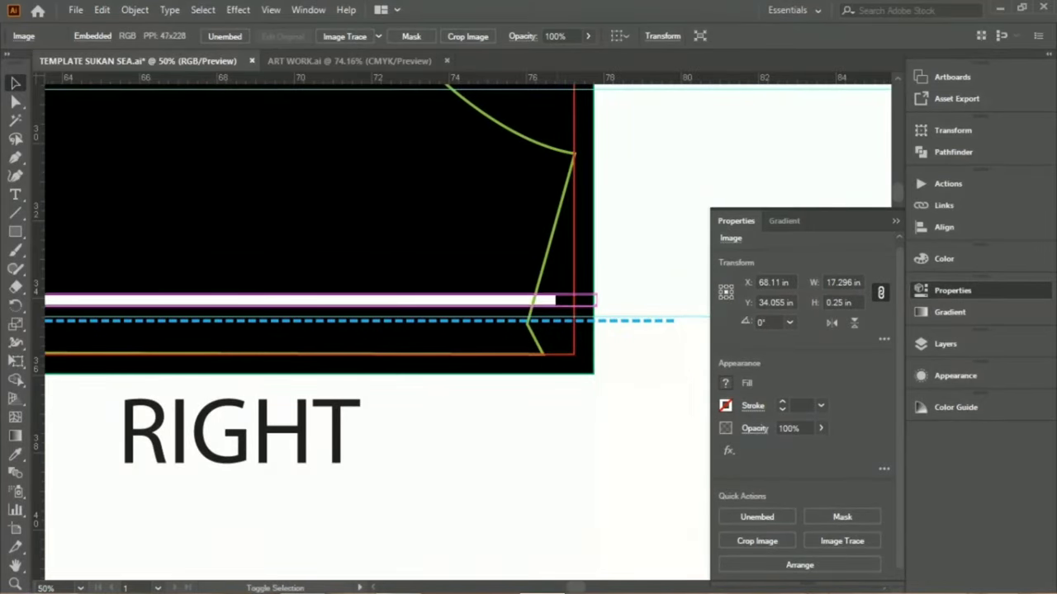
{"action": "key", "text": "ctrl+shift+a"}
{"action": "scroll", "coordinate": [371, 223], "scroll_direction": "left", "scroll_amount": 5}
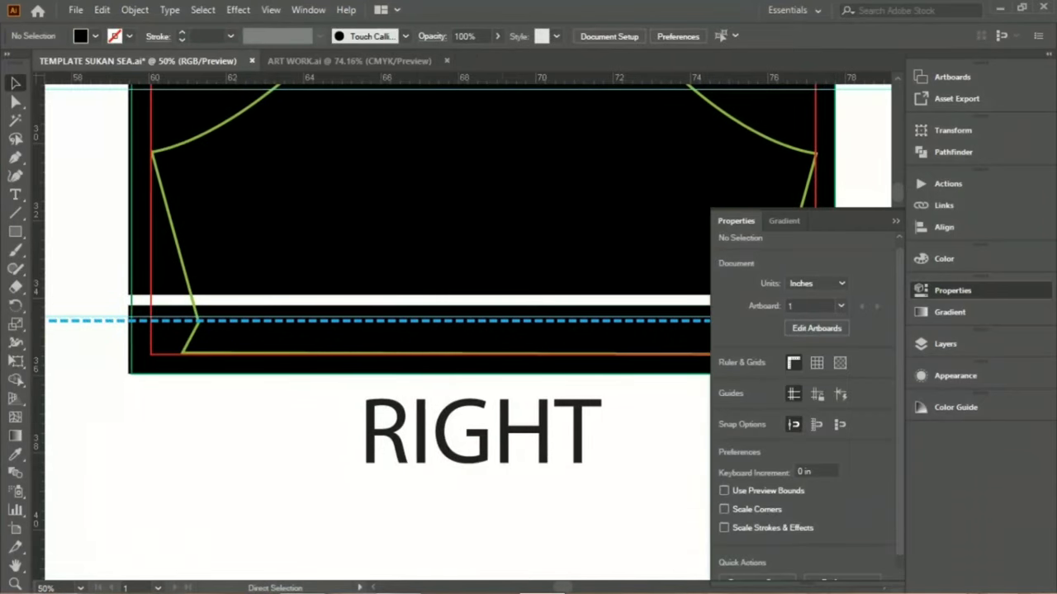
Alt-drag a copy of the stripe just above it to add another stripe.
{"action": "left_click", "coordinate": [482, 299]}
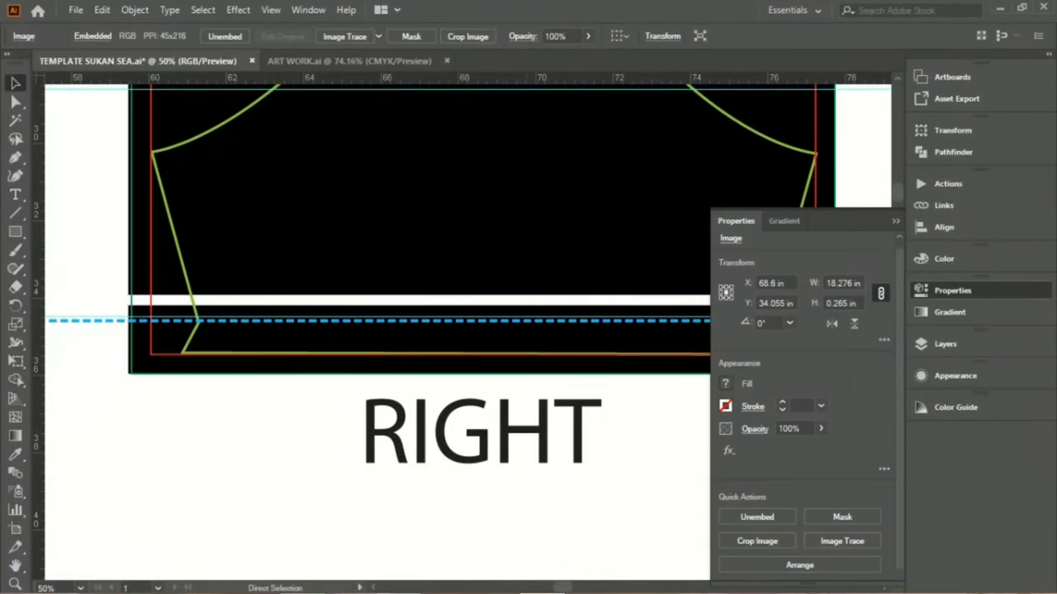
{"action": "left_click_drag", "start_coordinate": [482, 299], "coordinate": [481, 281]}
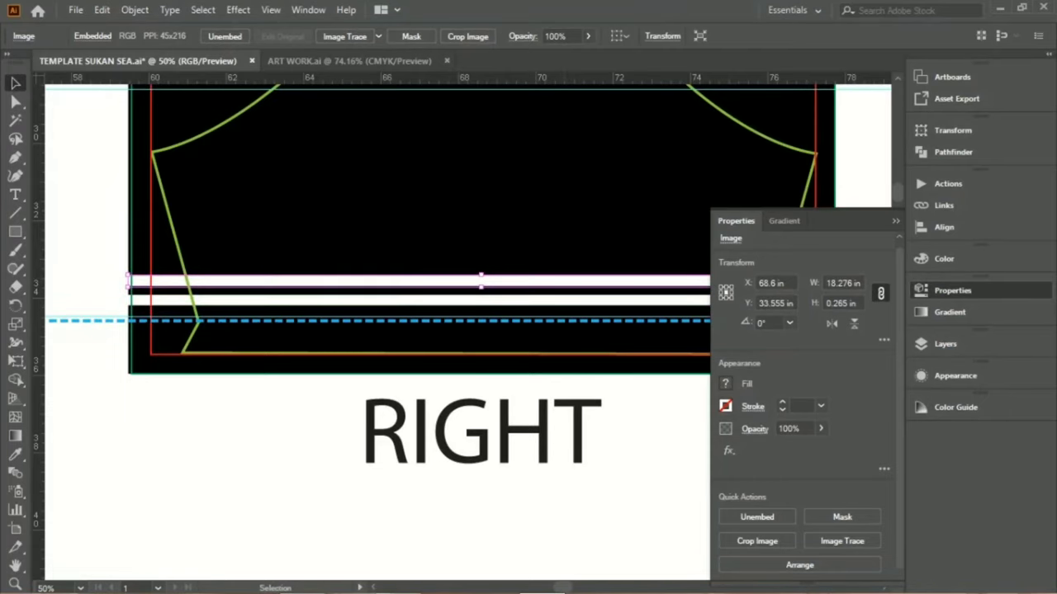
{"action": "key", "text": "ctrl+shift+a"}
{"action": "scroll", "coordinate": [481, 281], "scroll_direction": "up", "scroll_amount": 2}
{"action": "scroll", "coordinate": [462, 330], "scroll_direction": "down", "scroll_amount": 3}
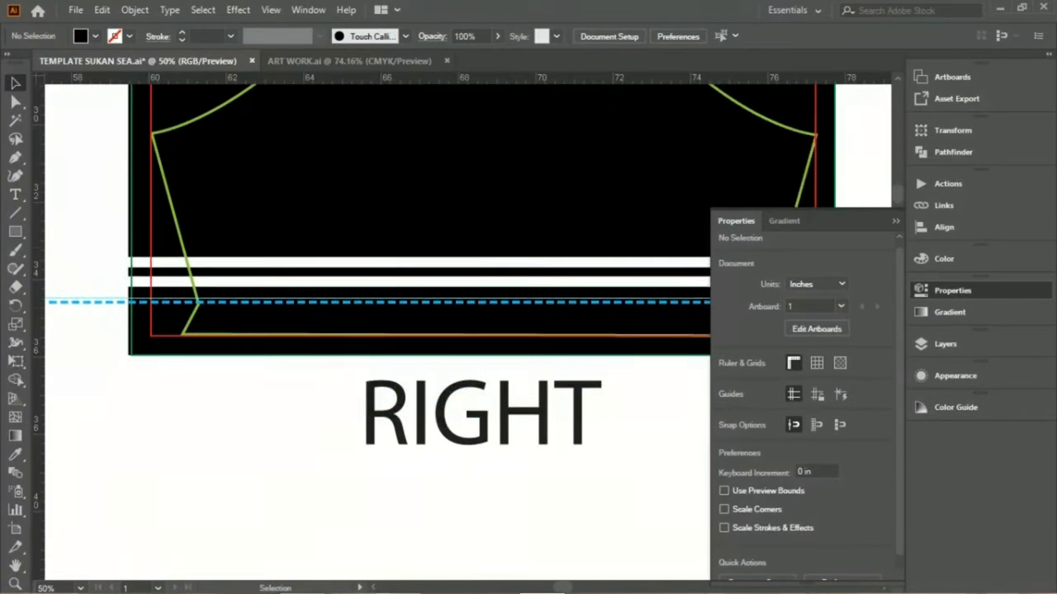
{"action": "key", "text": "ctrl+minus"}
Bring the red emblem from ART WORK.ai onto the RIGHT short sleeve.
{"action": "scroll", "coordinate": [471, 330], "scroll_direction": "down", "scroll_amount": 7}
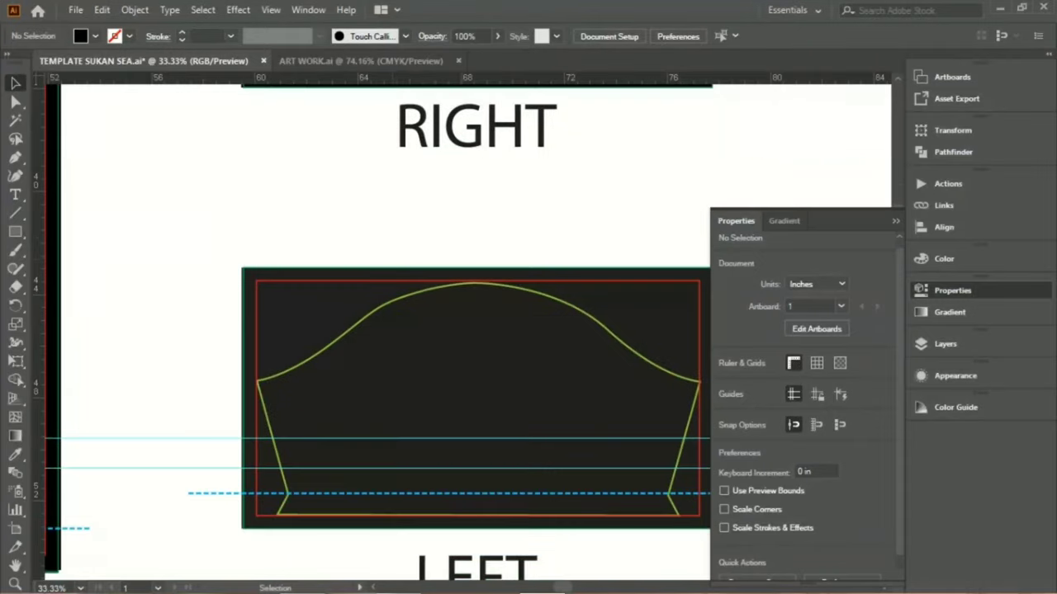
{"action": "left_click", "coordinate": [398, 578]}
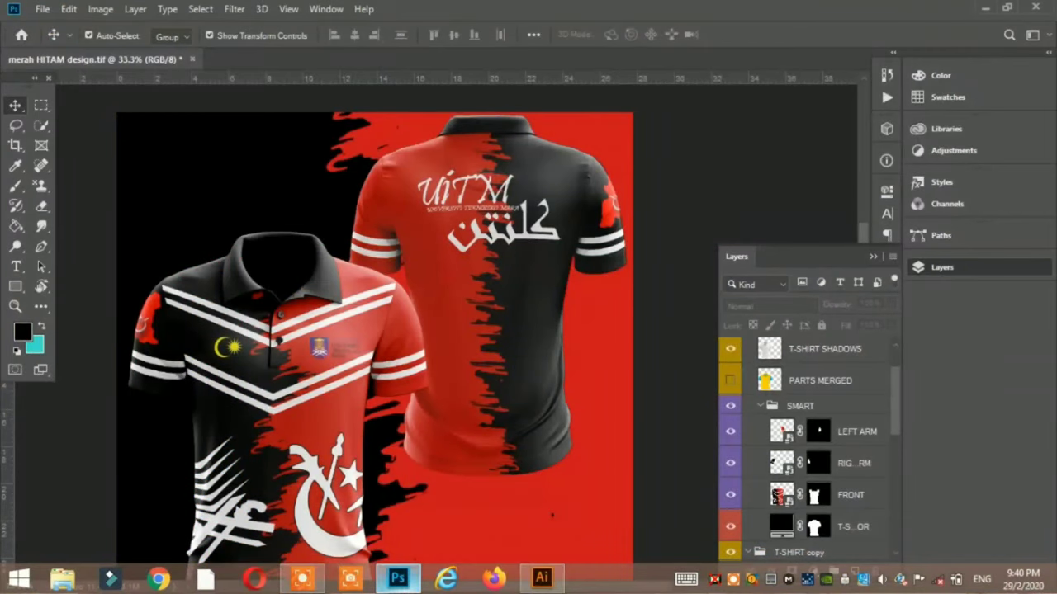
{"action": "left_click", "coordinate": [542, 578]}
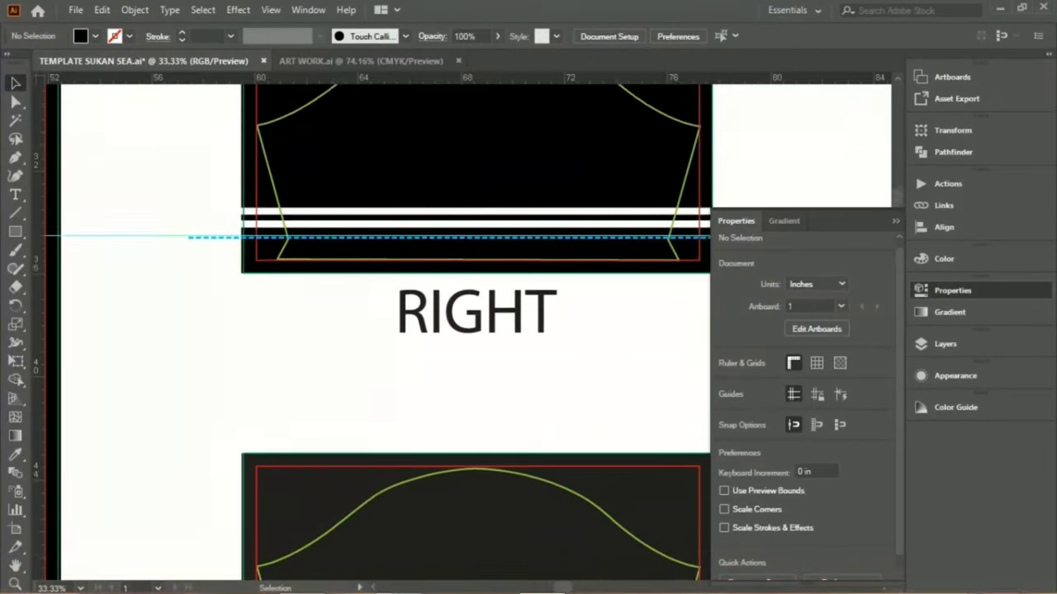
{"action": "left_click", "coordinate": [361, 60]}
{"action": "left_click", "coordinate": [582, 306]}
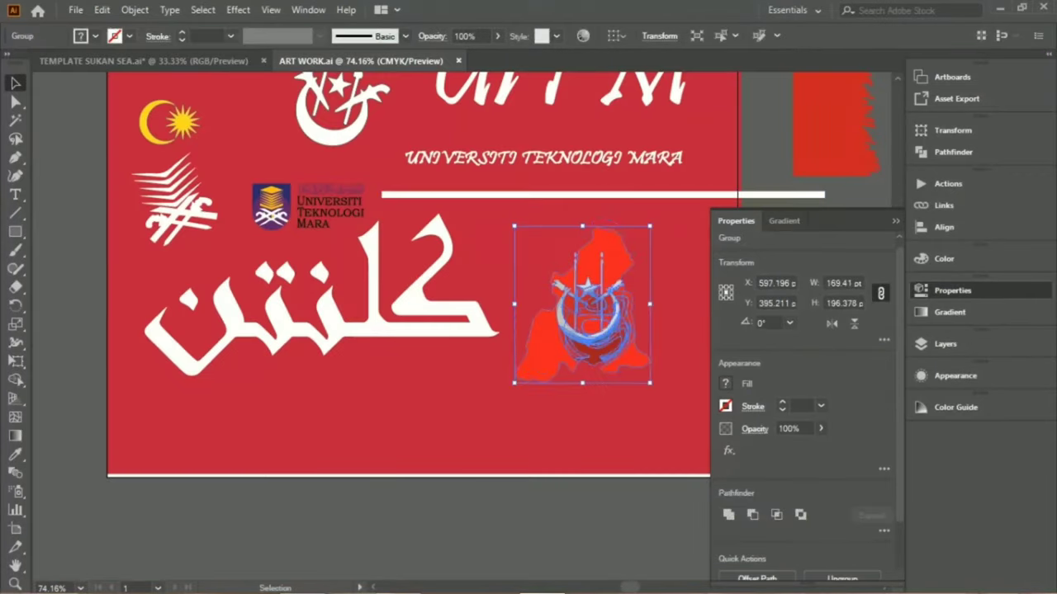
{"action": "key", "text": "ctrl+Tab"}
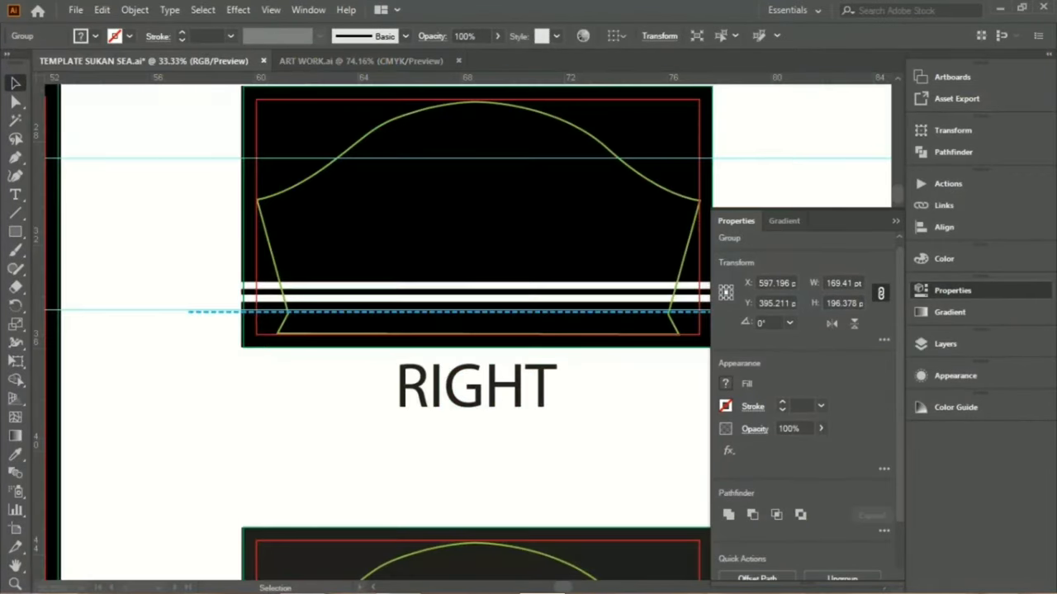
{"action": "scroll", "coordinate": [413, 232], "scroll_direction": "right", "scroll_amount": 5}
{"action": "left_click_drag", "start_coordinate": [247, 231], "coordinate": [309, 231]}
Resize the emblem to 3 in tall and nudge it toward the sleeve centre.
{"action": "left_click", "coordinate": [838, 284]}
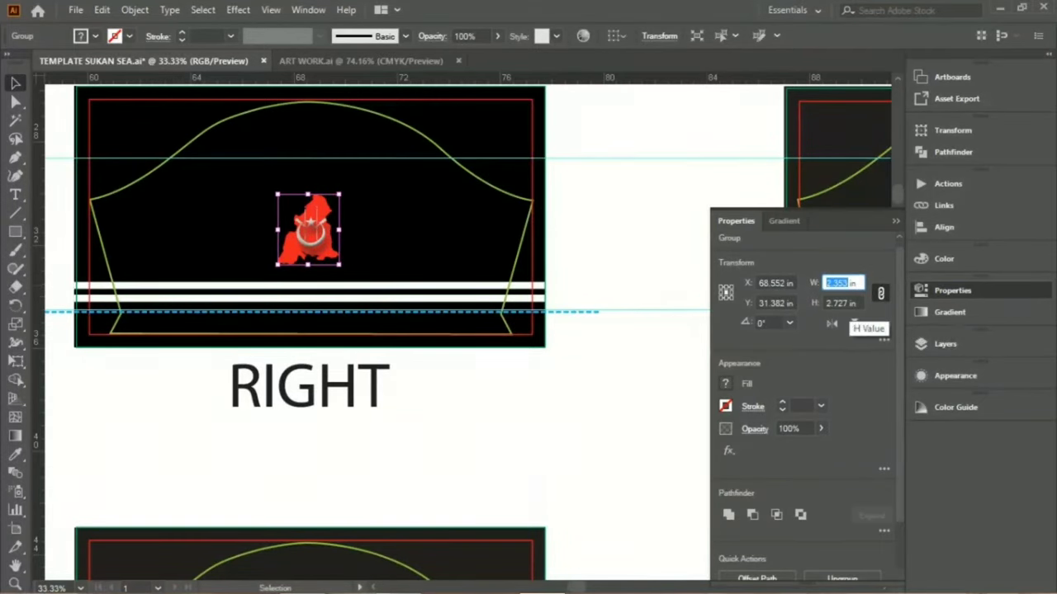
{"action": "double_click", "coordinate": [838, 303]}
{"action": "type", "text": "3"}
{"action": "key", "text": "Return"}
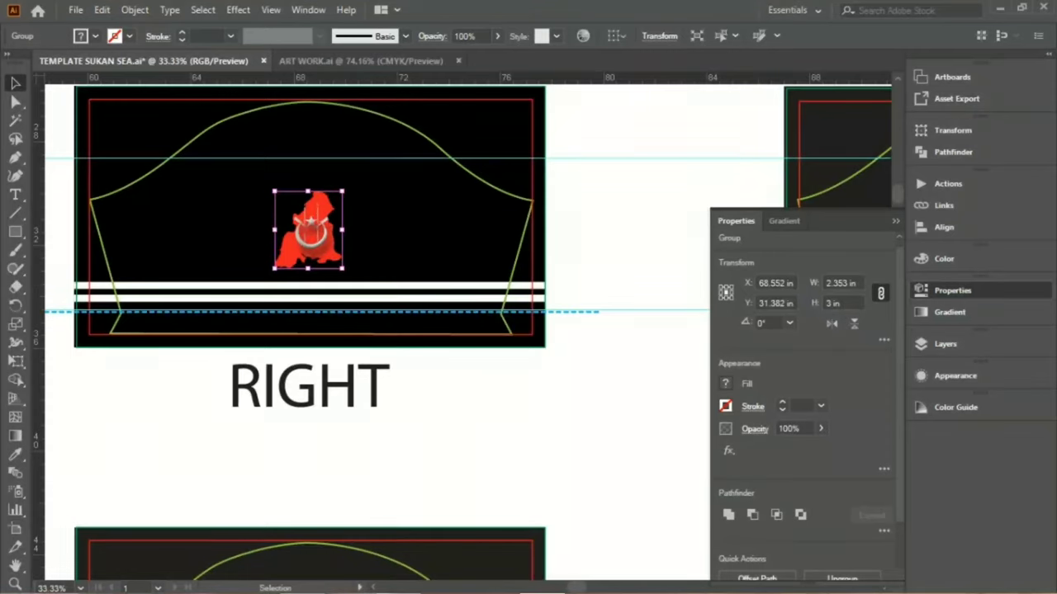
{"action": "left_click_drag", "start_coordinate": [307, 229], "coordinate": [312, 228]}
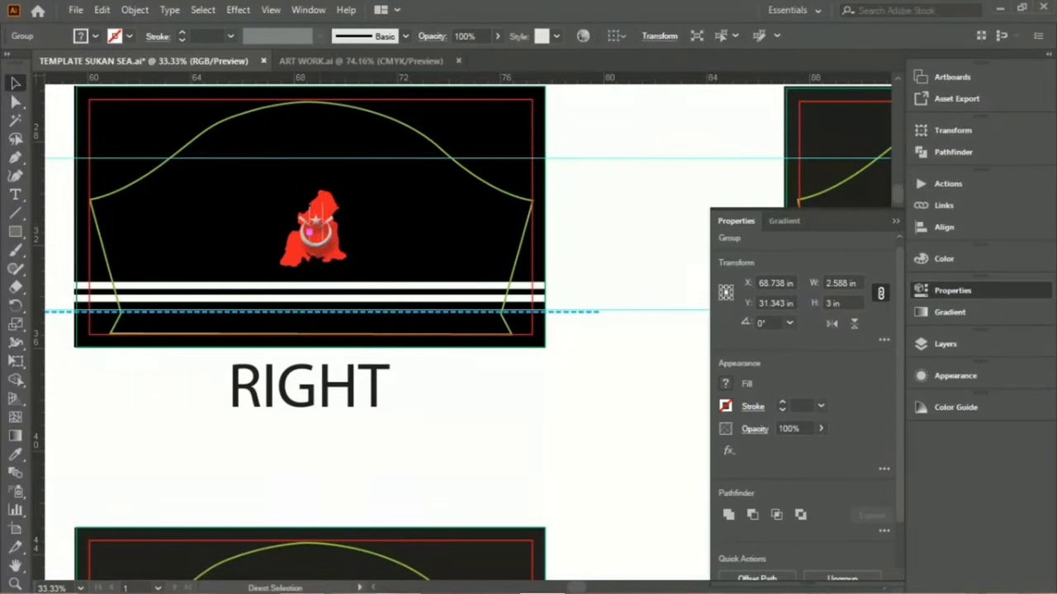
Line a vertical guide up with the sleeve centre beneath the emblem.
{"action": "scroll", "coordinate": [384, 297], "scroll_direction": "up", "scroll_amount": 3}
{"action": "key", "text": "ctrl+shift+a"}
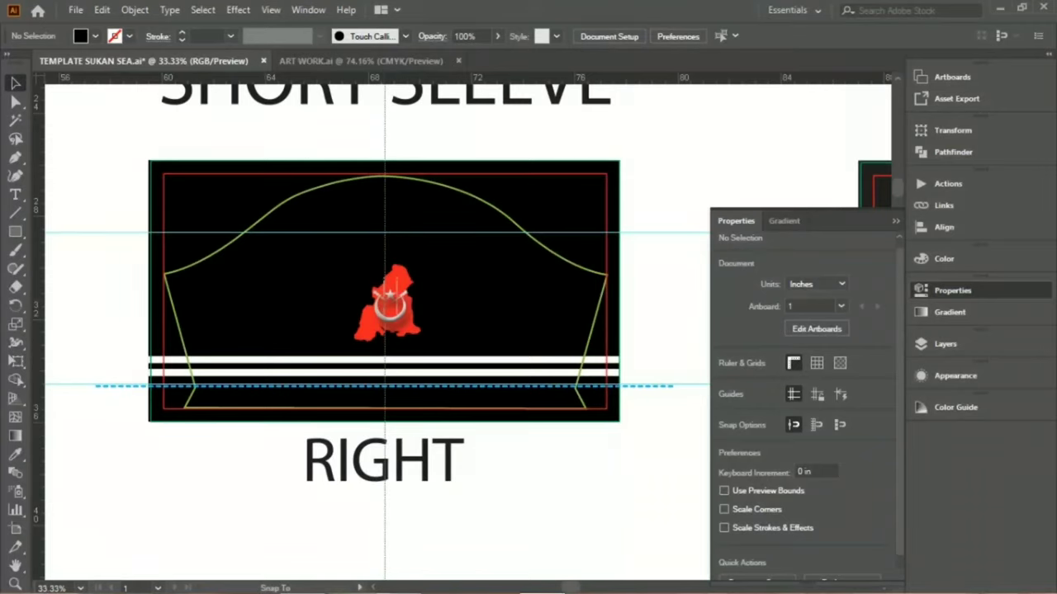
{"action": "left_click", "coordinate": [385, 496]}
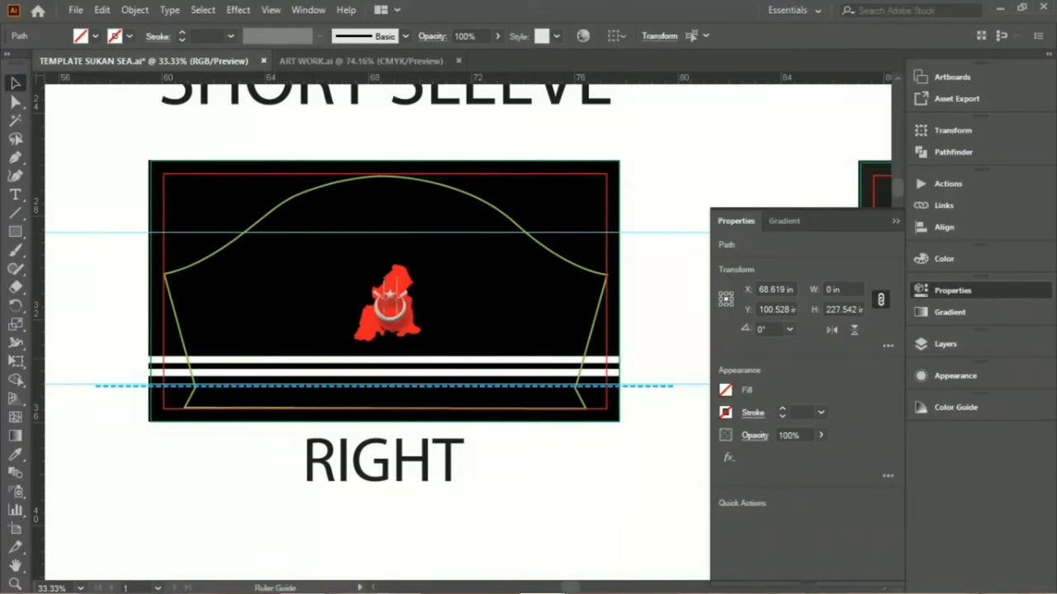
{"action": "left_click_drag", "start_coordinate": [53, 495], "coordinate": [384, 495]}
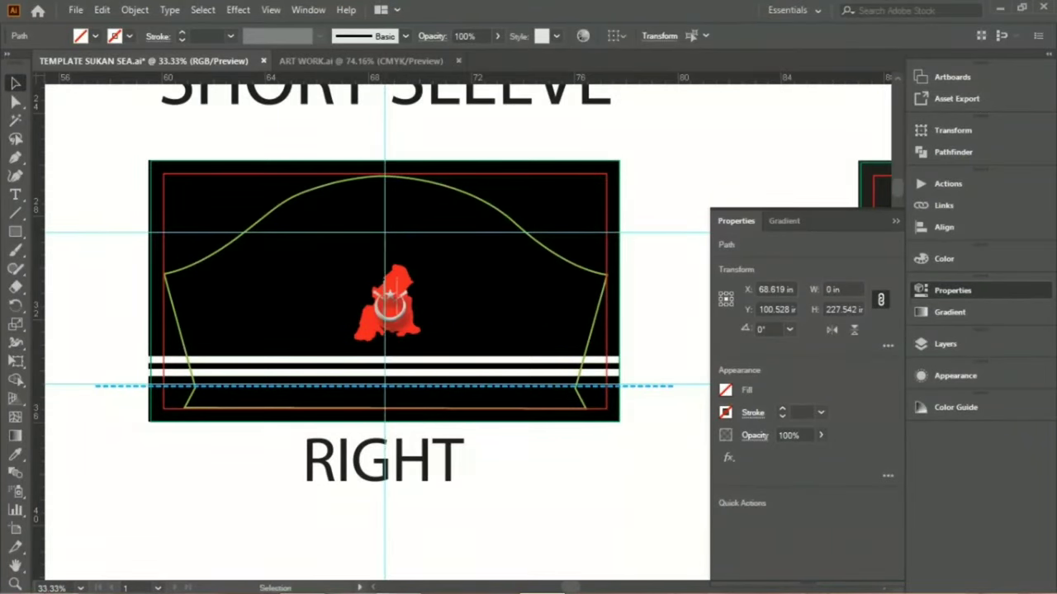
{"action": "key", "text": "ctrl+shift+a"}
{"action": "left_click", "coordinate": [386, 304]}
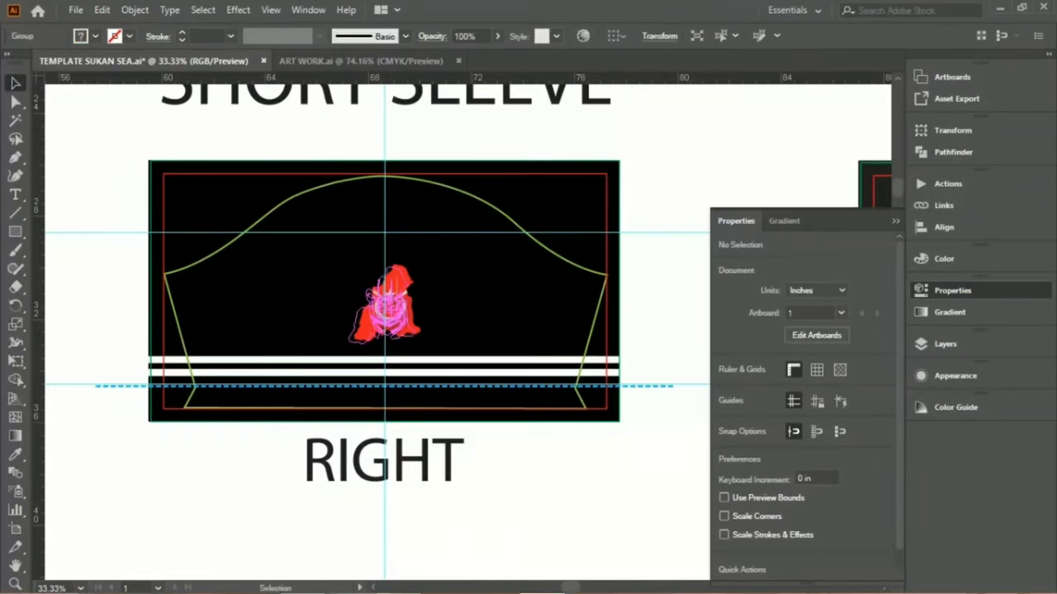
{"action": "key", "text": "ctrl+shift+a"}
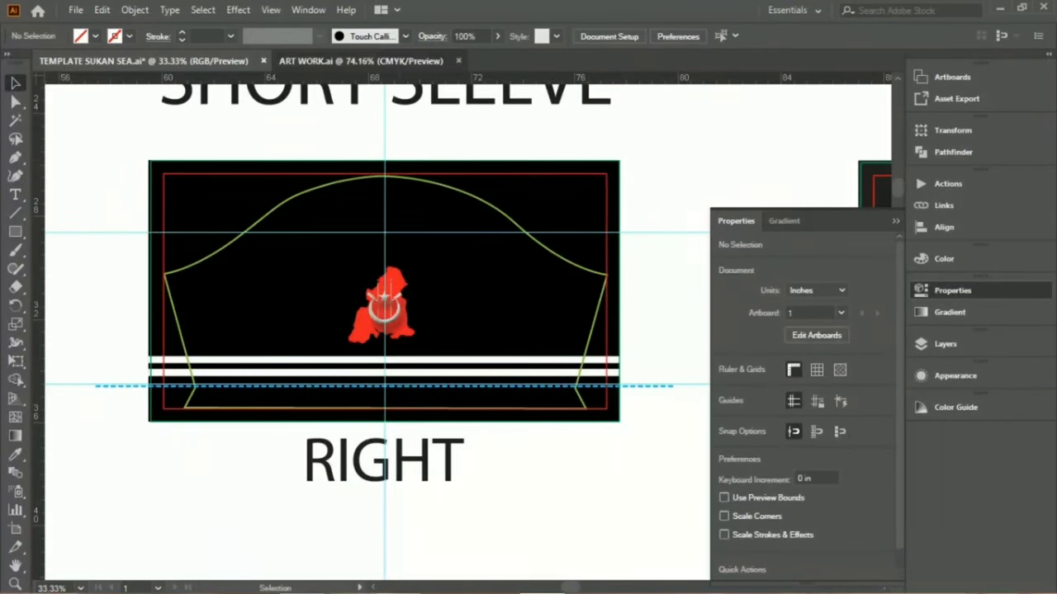
{"action": "left_click", "coordinate": [361, 60]}
{"action": "left_click", "coordinate": [582, 231]}
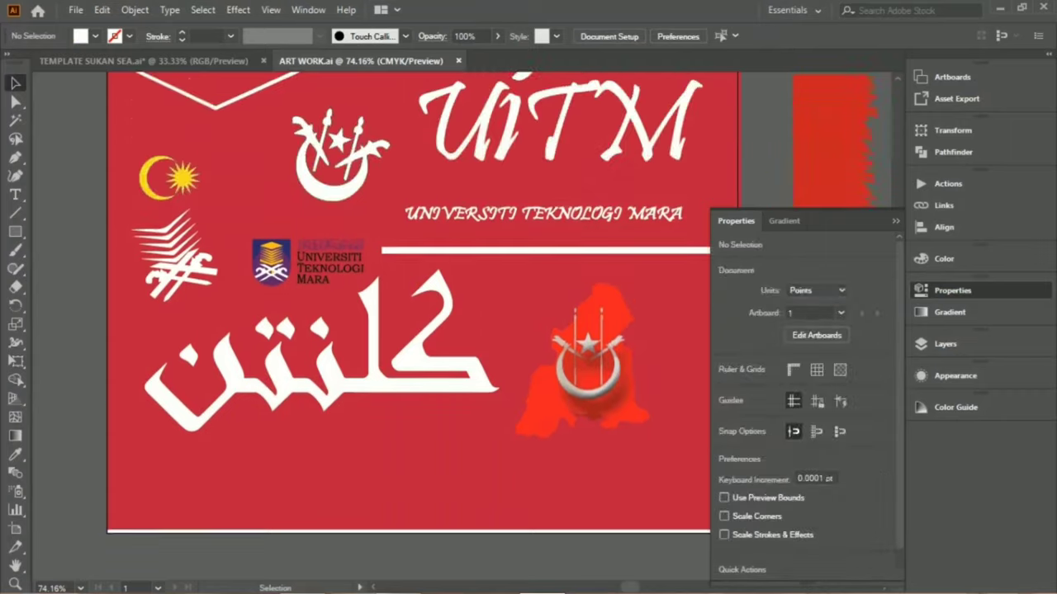
Fill the LEFT short-sleeve background rectangle with a red swatch instead of black.
{"action": "left_click", "coordinate": [398, 578]}
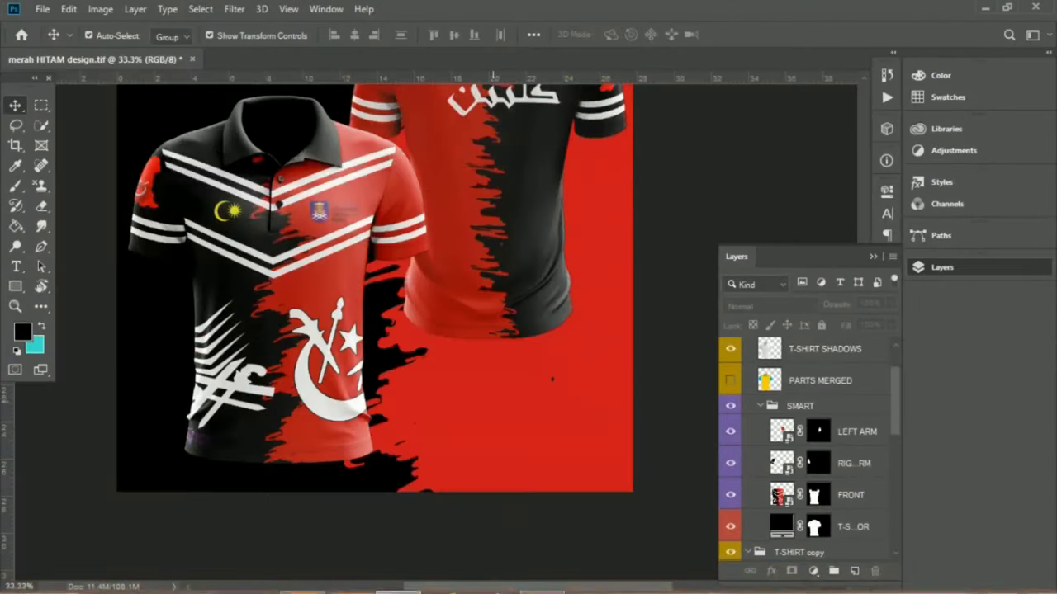
{"action": "left_click", "coordinate": [541, 577]}
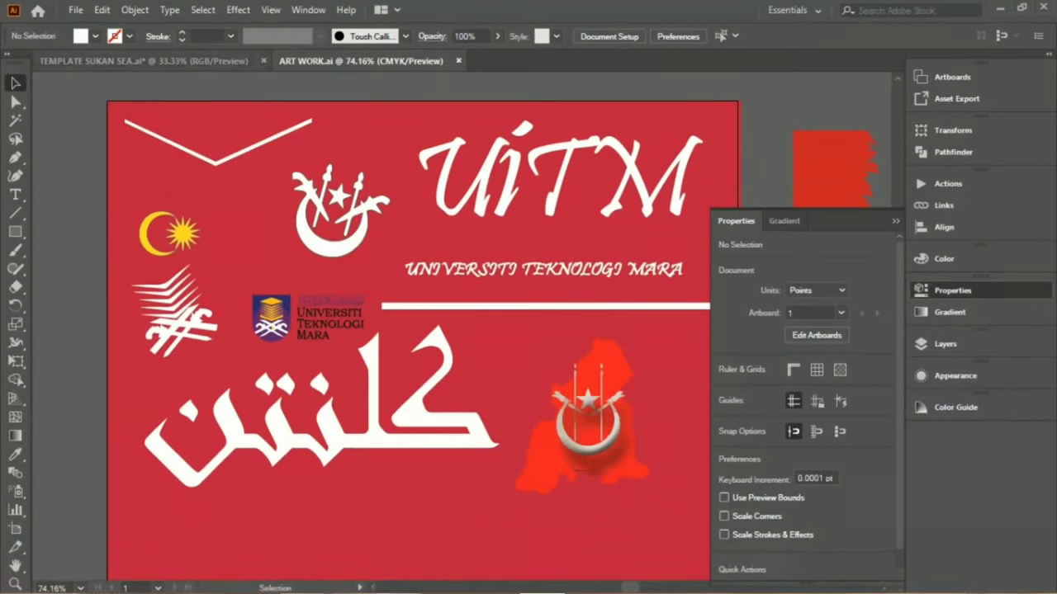
{"action": "left_click", "coordinate": [143, 60]}
{"action": "scroll", "coordinate": [385, 331], "scroll_direction": "down", "scroll_amount": 3}
{"action": "scroll", "coordinate": [467, 330], "scroll_direction": "down", "scroll_amount": 2}
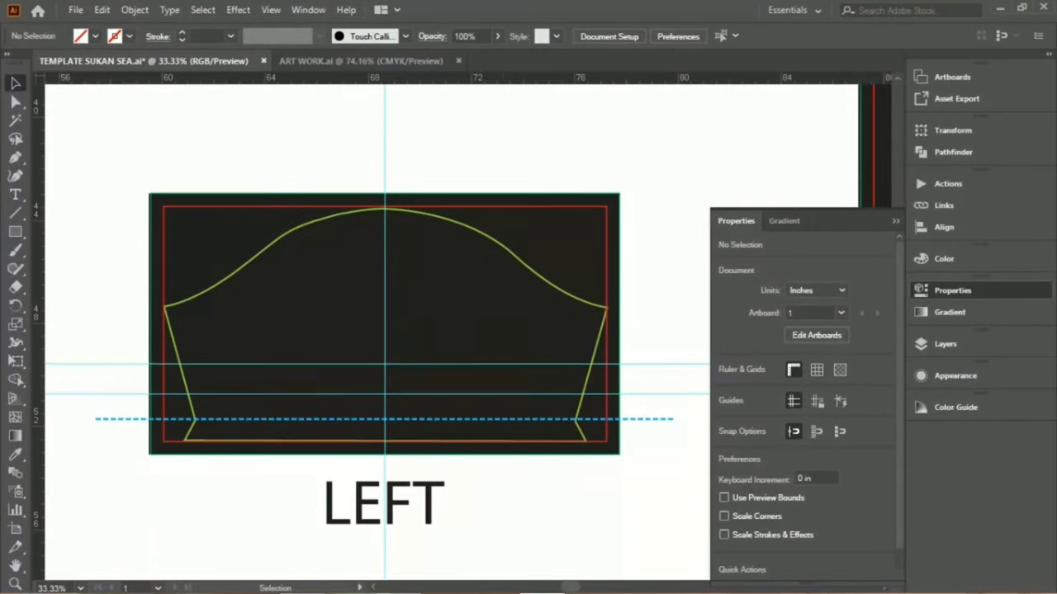
{"action": "scroll", "coordinate": [468, 330], "scroll_direction": "left", "scroll_amount": 2}
{"action": "key", "text": "m"}
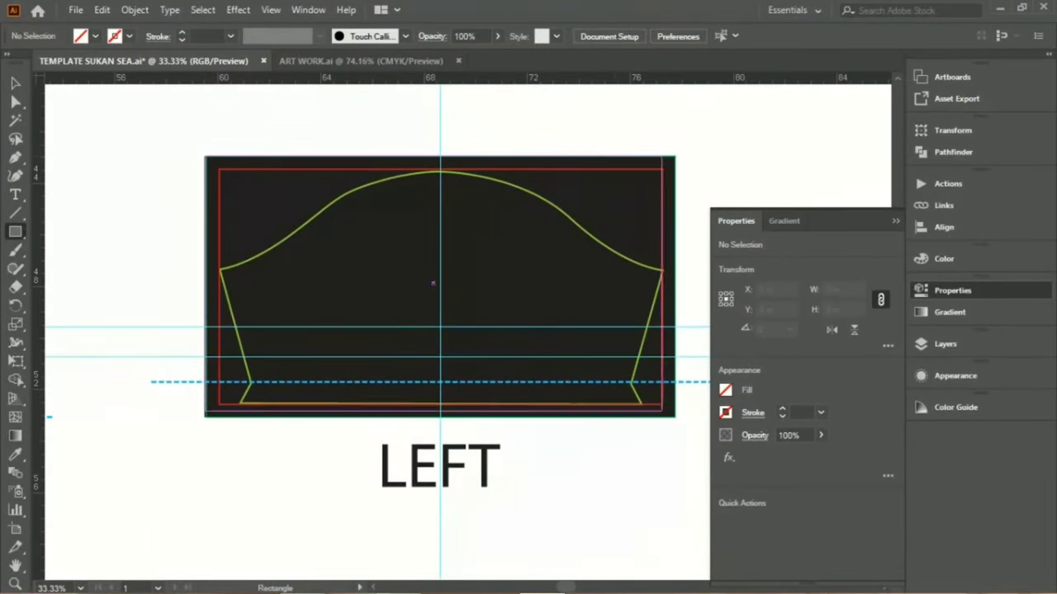
{"action": "left_click", "coordinate": [438, 287], "text": "ctrl"}
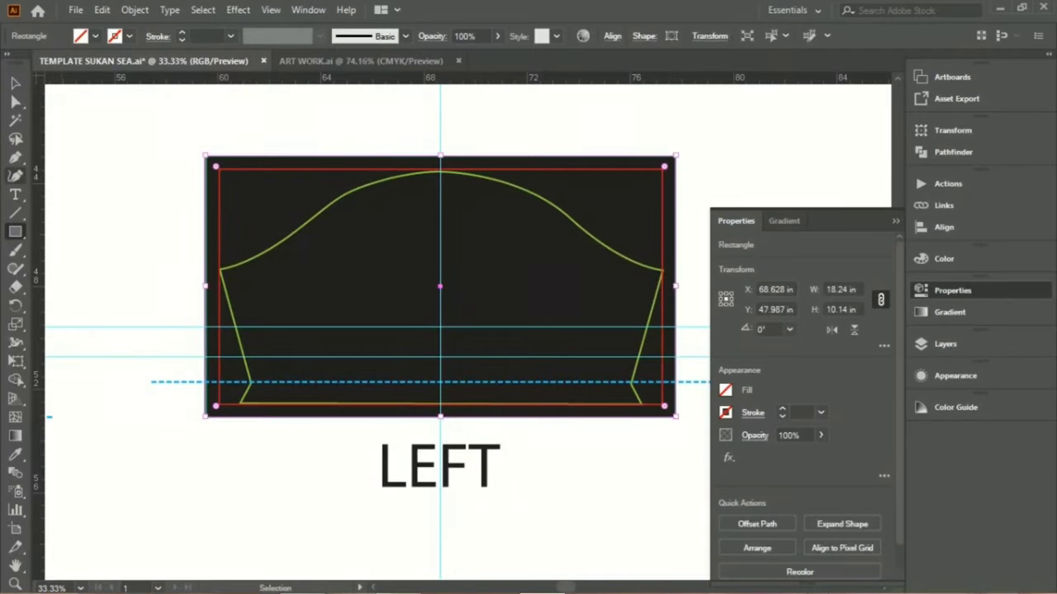
{"action": "left_click", "coordinate": [15, 82]}
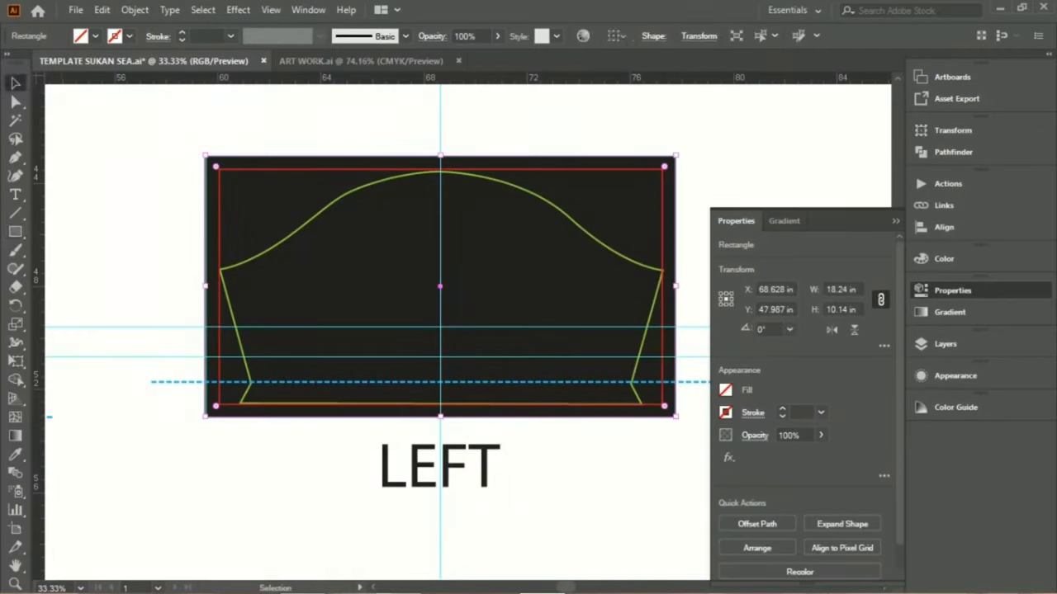
{"action": "left_click", "coordinate": [725, 390]}
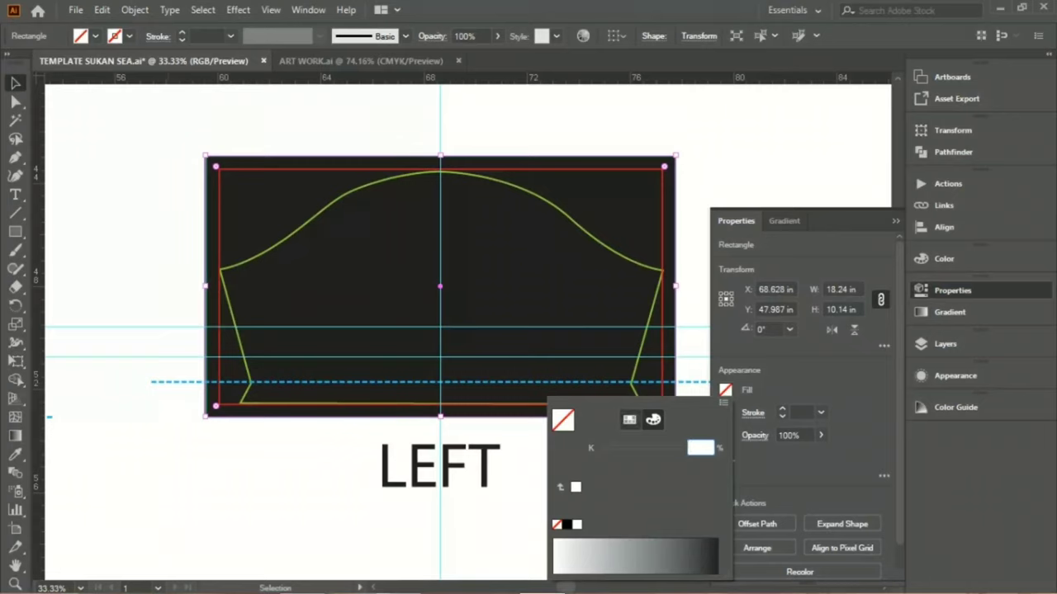
{"action": "left_click", "coordinate": [629, 419]}
{"action": "left_click", "coordinate": [600, 445]}
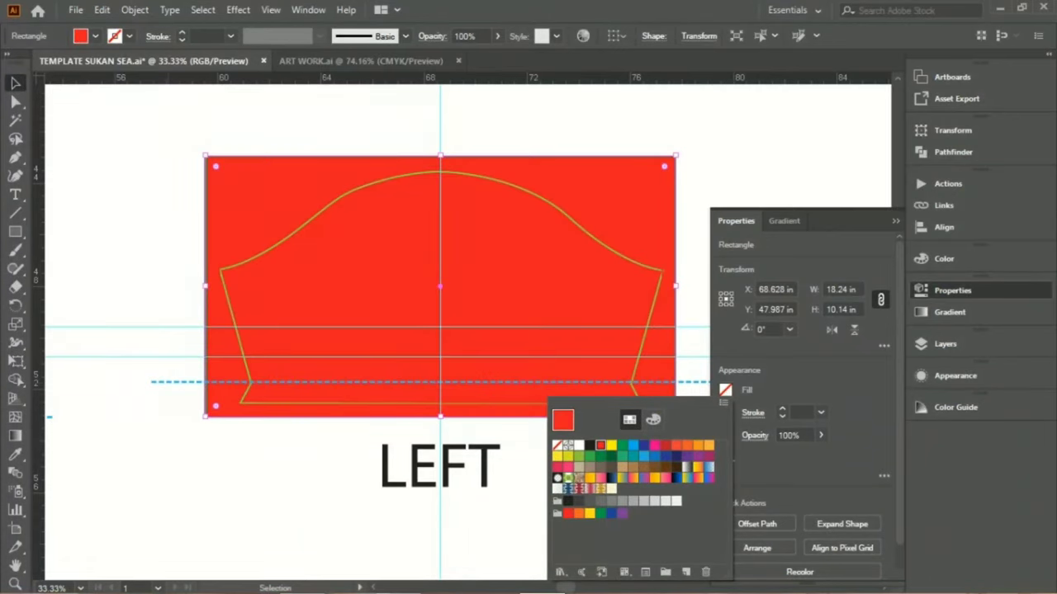
{"action": "key", "text": "Escape"}
Match the LEFT sleeve's red to the jersey's existing red using the Eyedropper.
{"action": "scroll", "coordinate": [439, 330], "scroll_direction": "up", "scroll_amount": 5}
{"action": "scroll", "coordinate": [439, 331], "scroll_direction": "up", "scroll_amount": 3}
{"action": "scroll", "coordinate": [439, 330], "scroll_direction": "up", "scroll_amount": 1}
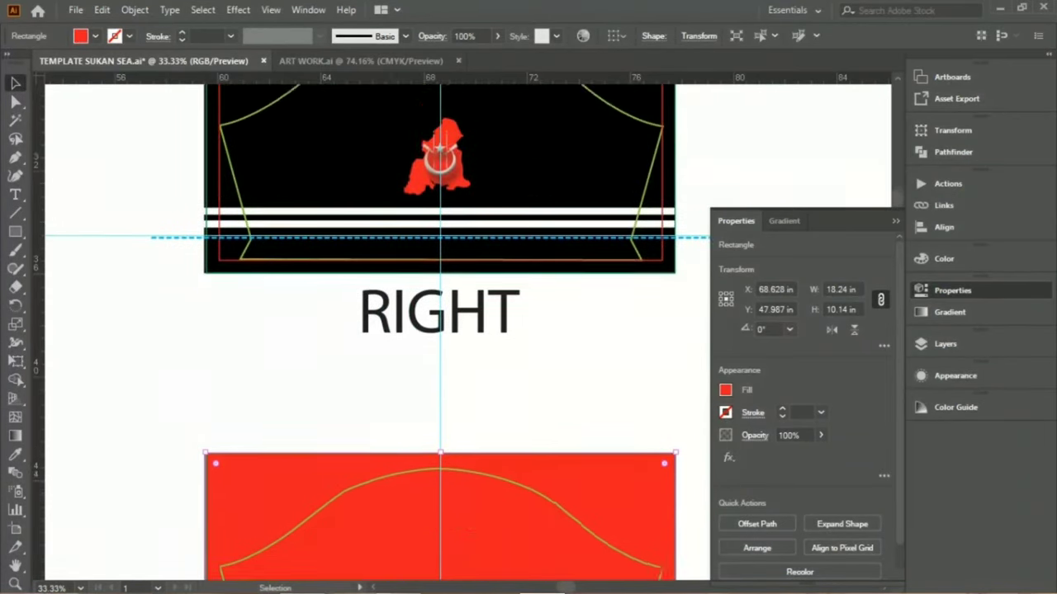
{"action": "scroll", "coordinate": [439, 331], "scroll_direction": "up", "scroll_amount": 3}
{"action": "scroll", "coordinate": [440, 330], "scroll_direction": "up", "scroll_amount": 2}
{"action": "key", "text": "i"}
{"action": "scroll", "coordinate": [439, 330], "scroll_direction": "left", "scroll_amount": 2}
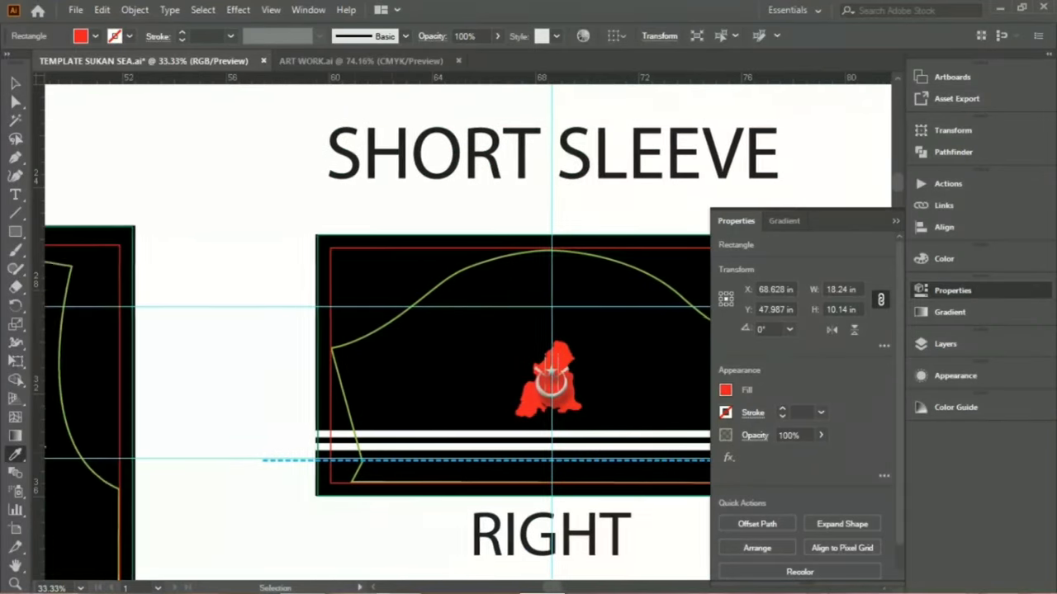
{"action": "scroll", "coordinate": [439, 330], "scroll_direction": "left", "scroll_amount": 3}
{"action": "scroll", "coordinate": [439, 330], "scroll_direction": "right", "scroll_amount": 4}
{"action": "scroll", "coordinate": [439, 330], "scroll_direction": "down", "scroll_amount": 2}
{"action": "scroll", "coordinate": [462, 331], "scroll_direction": "down", "scroll_amount": 4}
{"action": "key", "text": "ctrl+minus"}
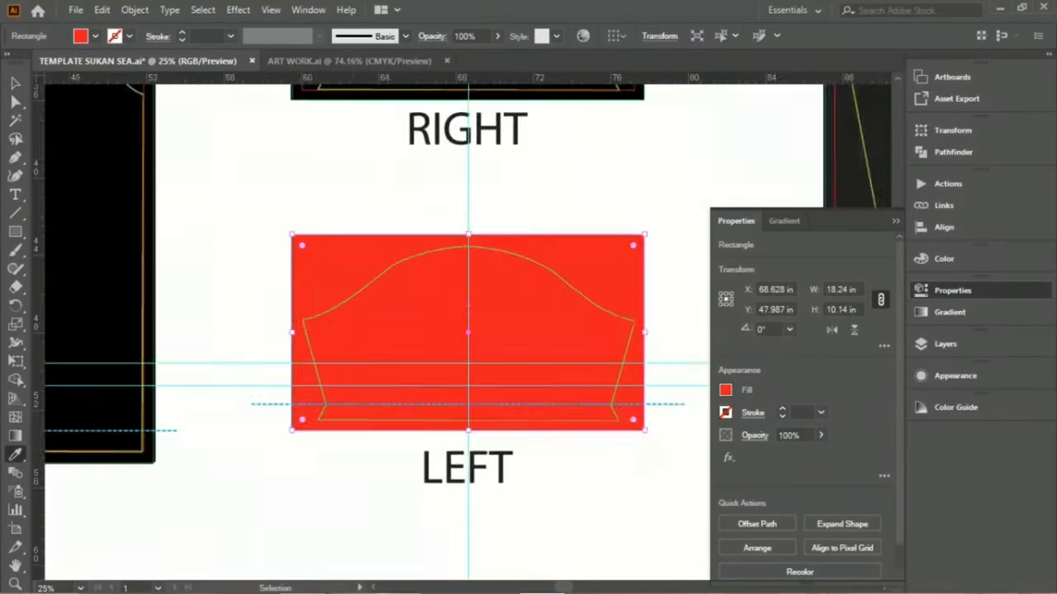
{"action": "key", "text": "ctrl+minus"}
{"action": "scroll", "coordinate": [462, 330], "scroll_direction": "left", "scroll_amount": 1}
{"action": "scroll", "coordinate": [462, 330], "scroll_direction": "left", "scroll_amount": 2}
{"action": "left_click", "coordinate": [149, 289]}
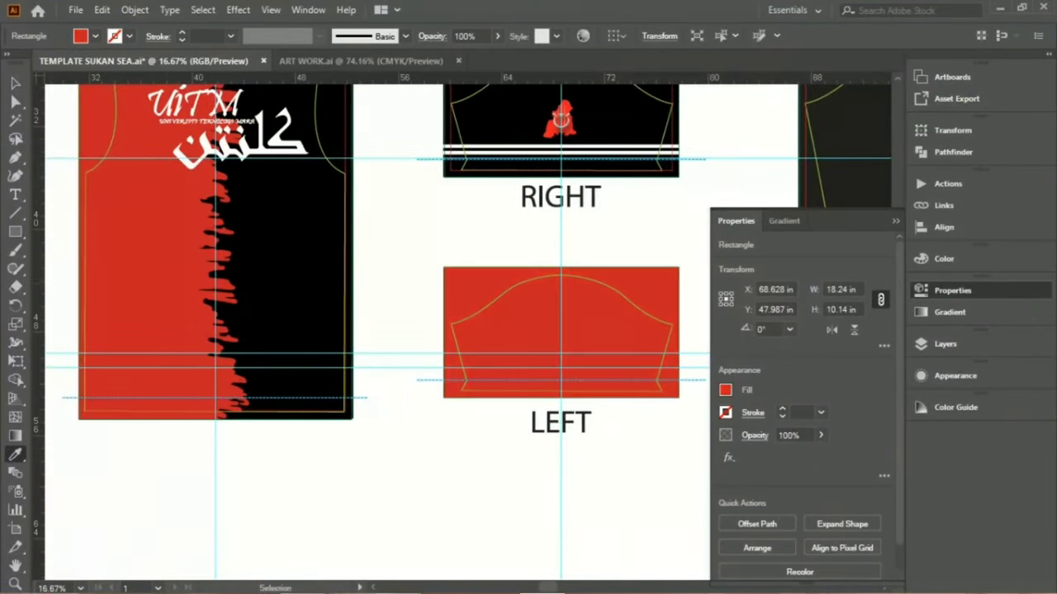
{"action": "key", "text": "a"}
{"action": "scroll", "coordinate": [462, 330], "scroll_direction": "right", "scroll_amount": 3}
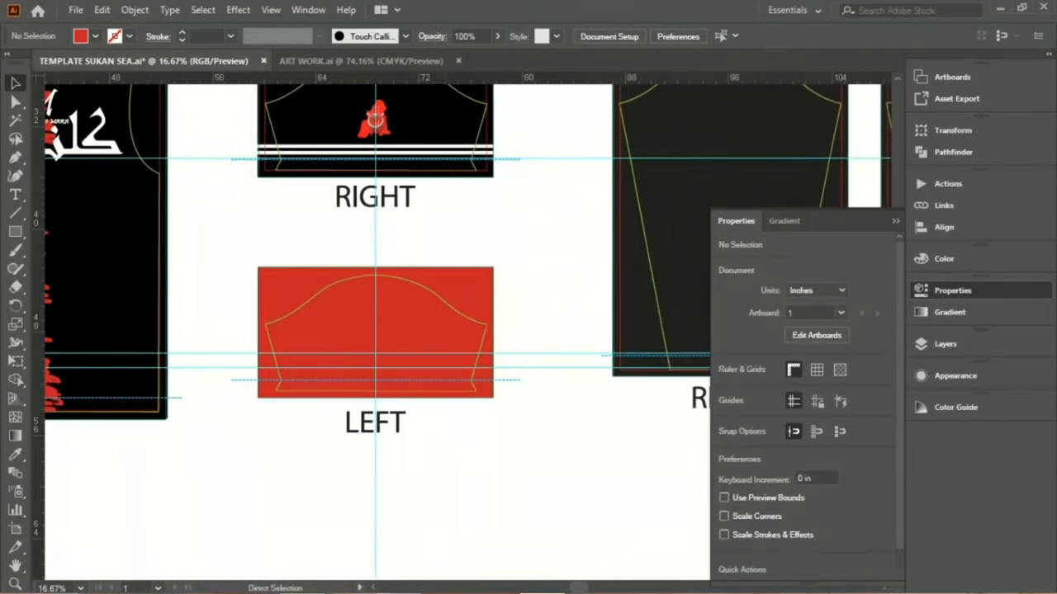
{"action": "scroll", "coordinate": [462, 331], "scroll_direction": "up", "scroll_amount": 1}
{"action": "key", "text": "ctrl+plus"}
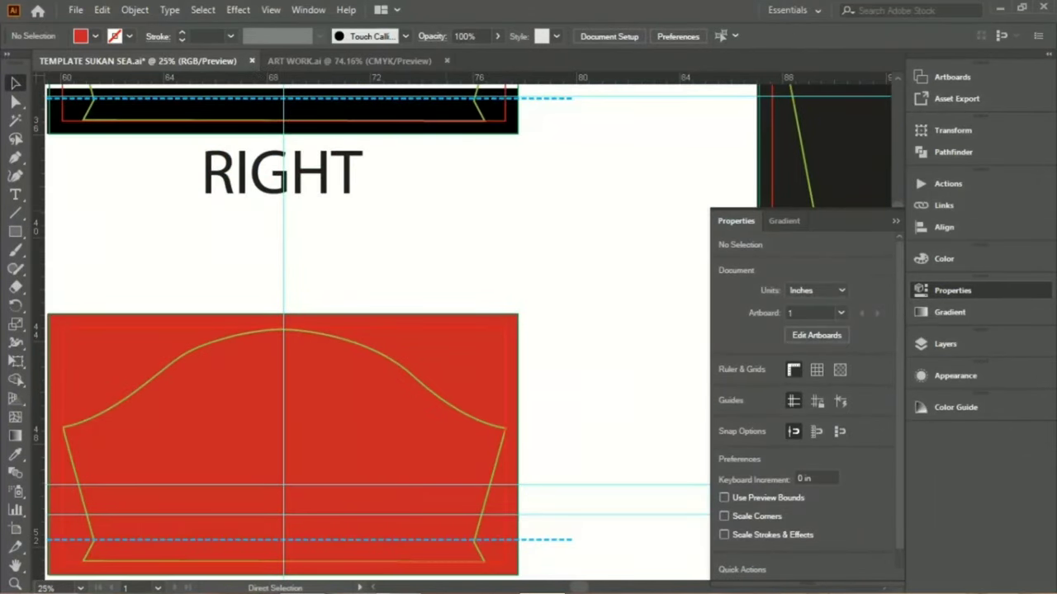
{"action": "key", "text": "ctrl+minus"}
{"action": "key", "text": "ctrl+minus"}
Show the Layers panel and expand the FRONT layer's contents.
{"action": "left_click", "coordinate": [941, 344]}
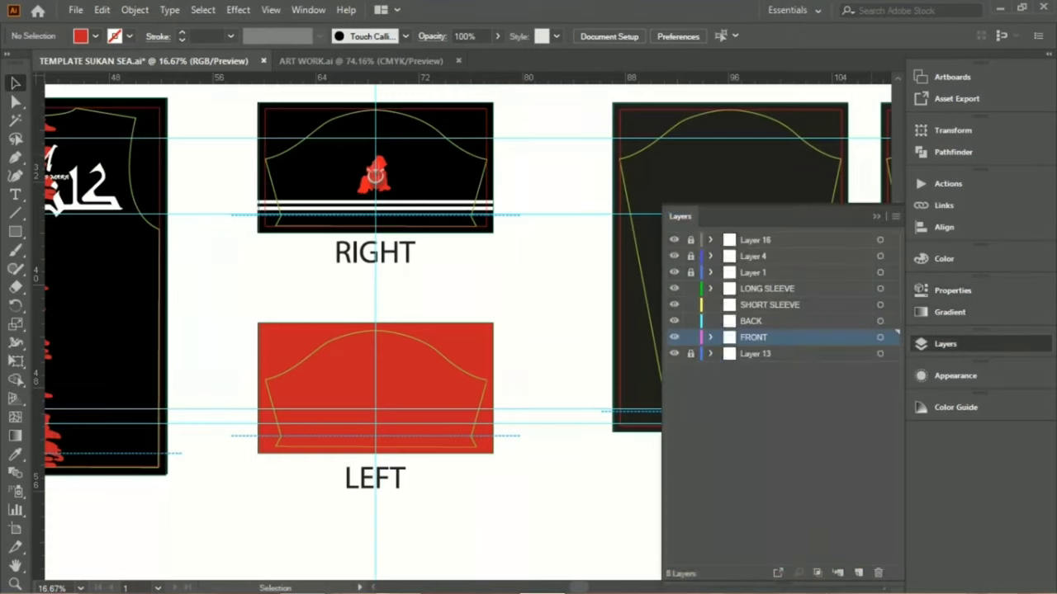
{"action": "left_click", "coordinate": [710, 337]}
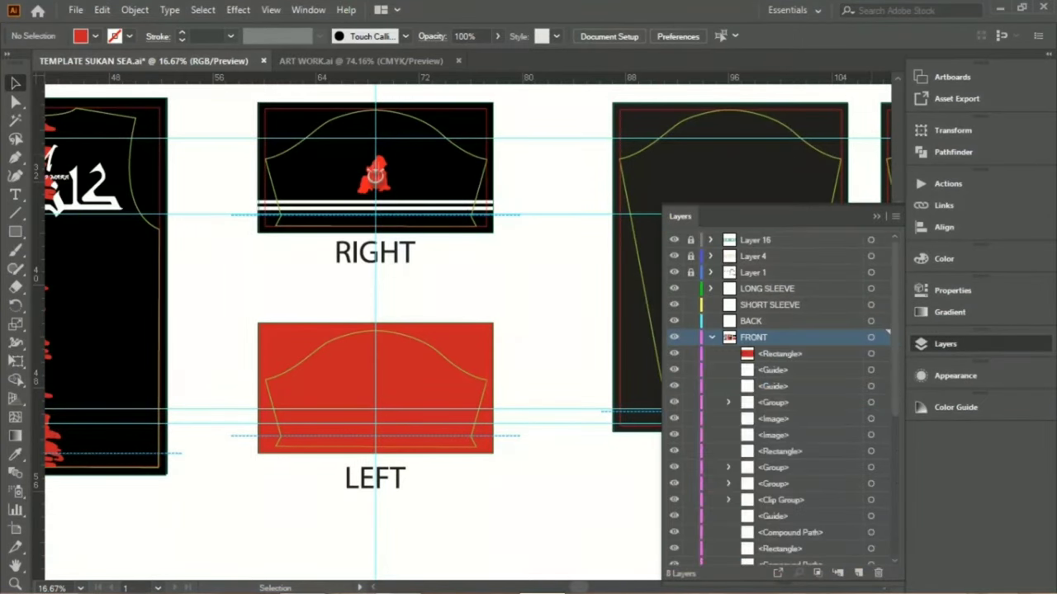
{"action": "scroll", "coordinate": [780, 396], "scroll_direction": "down", "scroll_amount": 3}
{"action": "scroll", "coordinate": [780, 397], "scroll_direction": "down", "scroll_amount": 5}
{"action": "scroll", "coordinate": [330, 330], "scroll_direction": "left", "scroll_amount": 3}
{"action": "scroll", "coordinate": [330, 331], "scroll_direction": "left", "scroll_amount": 3}
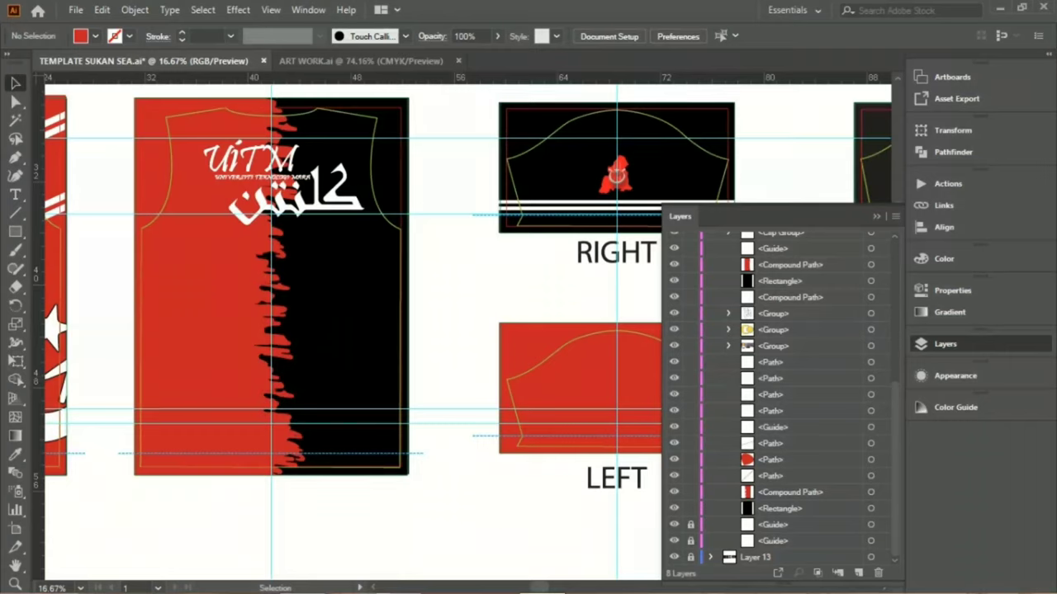
Move the shirt's Rectangle, Compound Path, Guide, Clip Group and Group rows into BACK.
{"action": "left_click", "coordinate": [870, 281]}
{"action": "scroll", "coordinate": [870, 281], "scroll_direction": "up", "scroll_amount": 1}
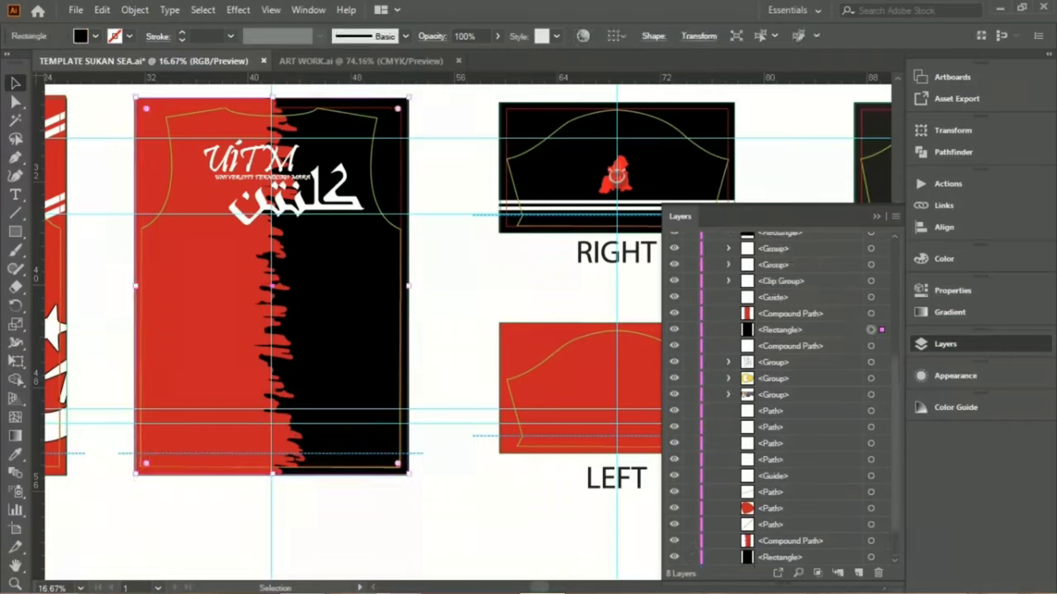
{"action": "left_click", "coordinate": [871, 313], "text": "shift"}
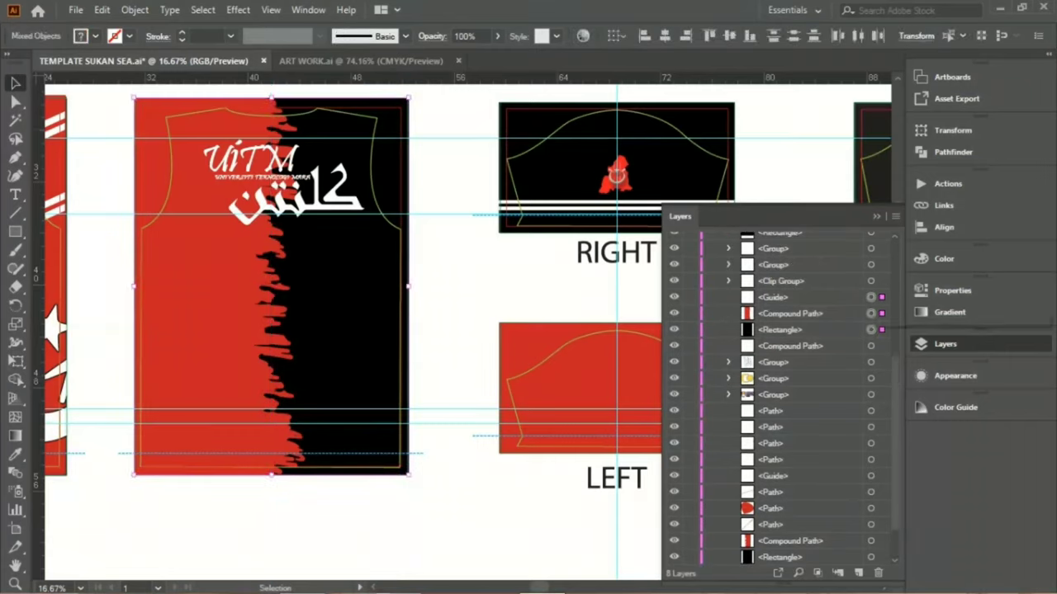
{"action": "left_click", "coordinate": [870, 297], "text": "shift"}
{"action": "left_click", "coordinate": [870, 264], "text": "shift"}
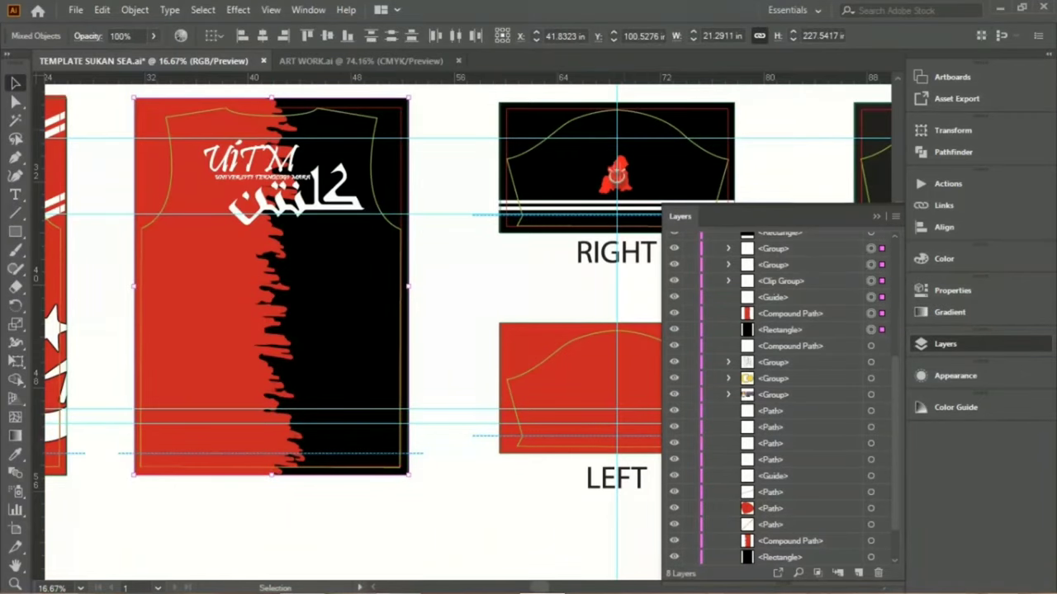
{"action": "scroll", "coordinate": [781, 396], "scroll_direction": "up", "scroll_amount": 2}
{"action": "left_click", "coordinate": [871, 330], "text": "shift"}
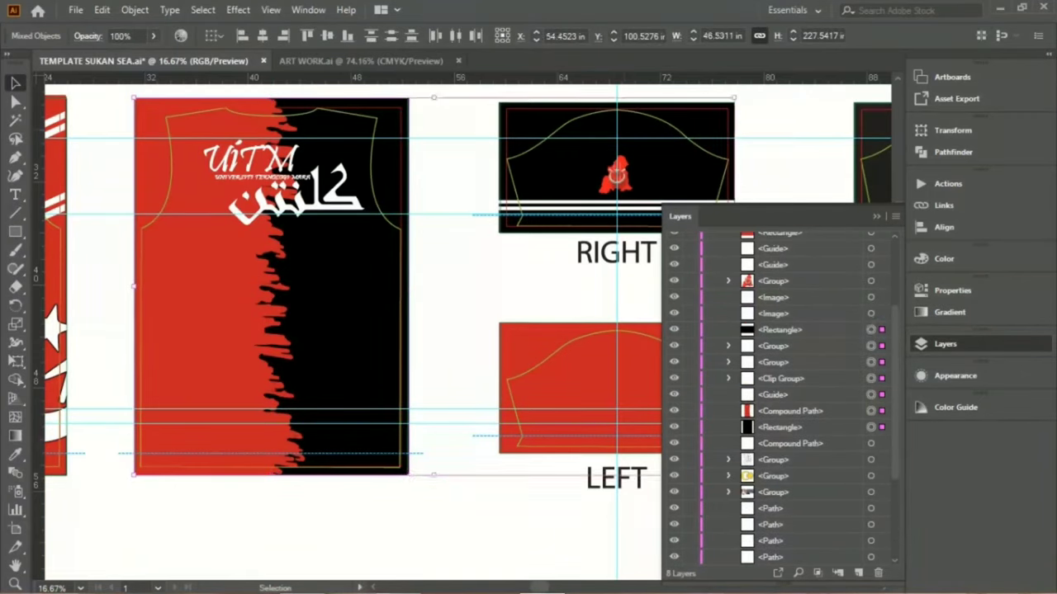
{"action": "left_click", "coordinate": [870, 329], "text": "shift"}
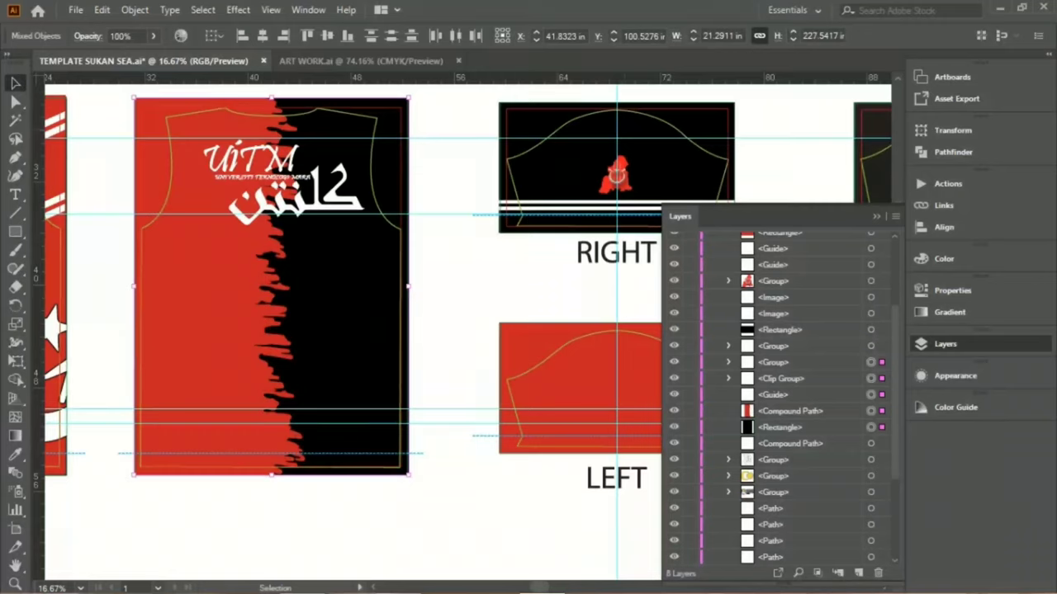
{"action": "left_click", "coordinate": [870, 346], "text": "shift"}
{"action": "left_click", "coordinate": [780, 427], "text": "shift"}
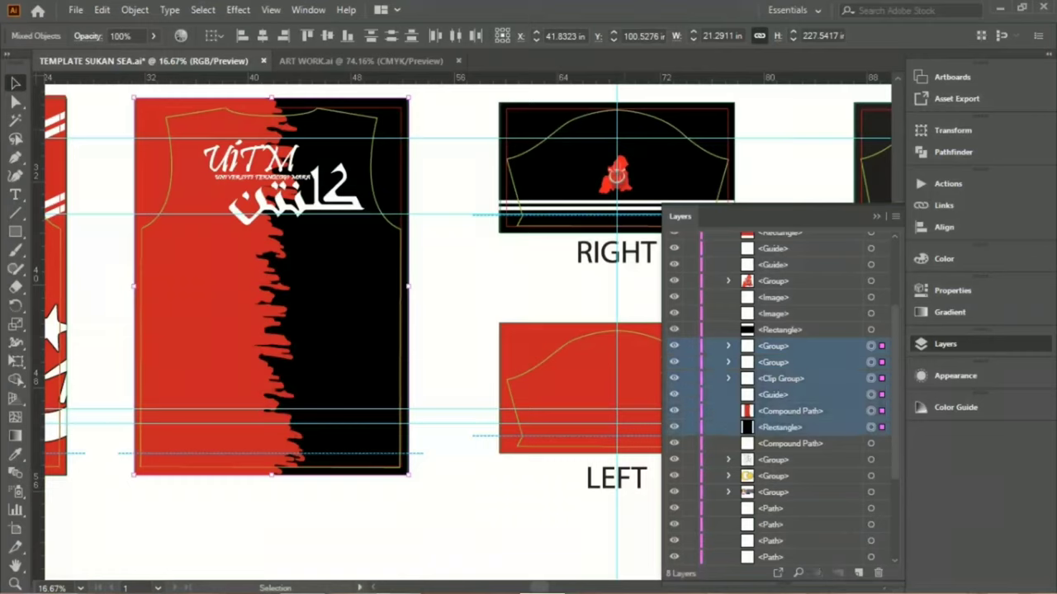
{"action": "scroll", "coordinate": [780, 397], "scroll_direction": "up", "scroll_amount": 3}
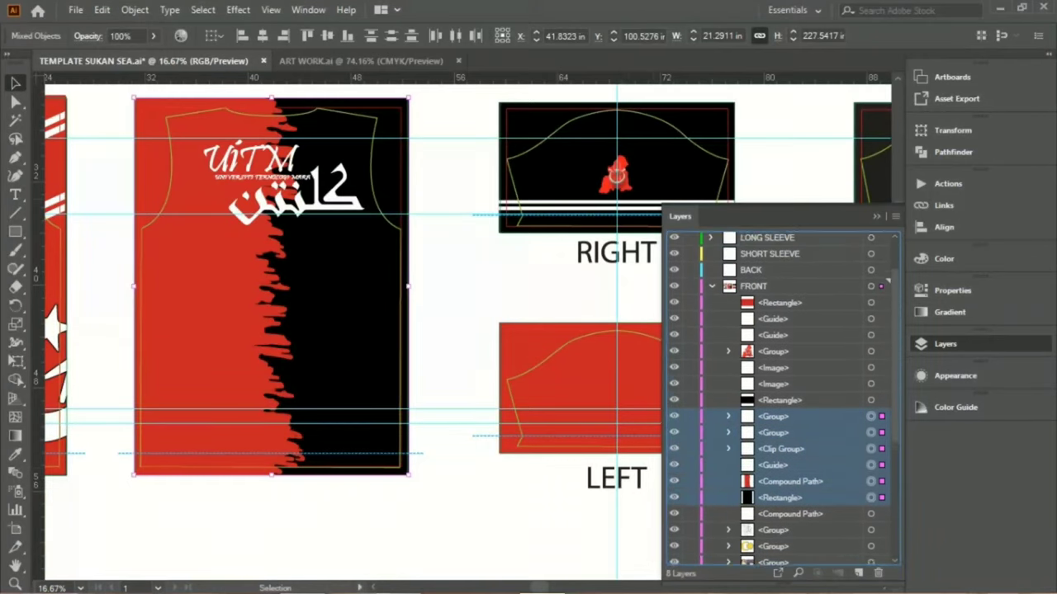
{"action": "left_click_drag", "start_coordinate": [881, 288], "coordinate": [881, 272]}
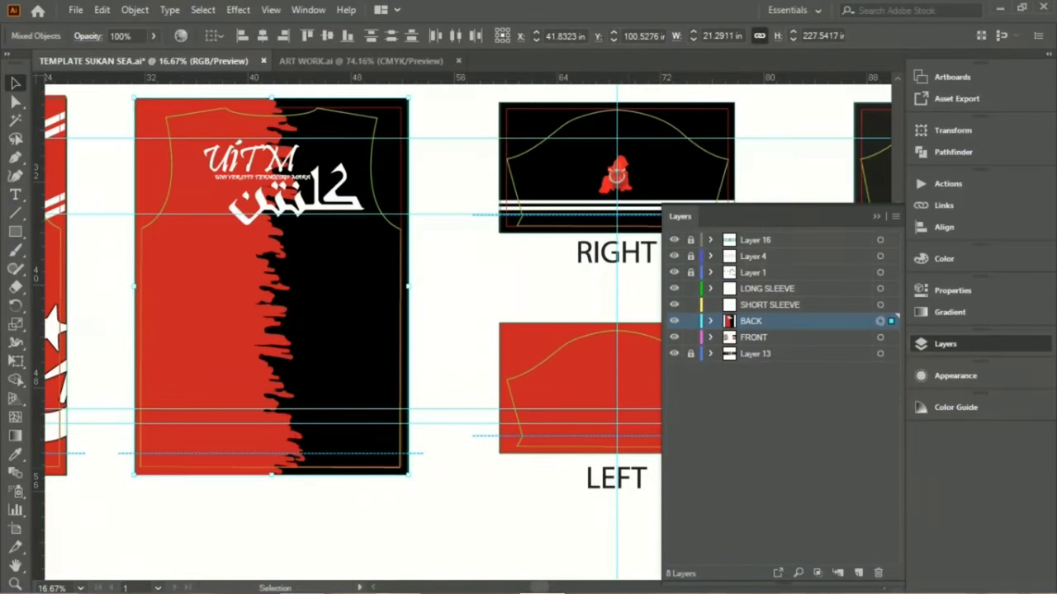
Move the RIGHT sleeve's black rectangle, emblem group and stripe images from FRONT into SHORT SLEEVE.
{"action": "left_click", "coordinate": [711, 337]}
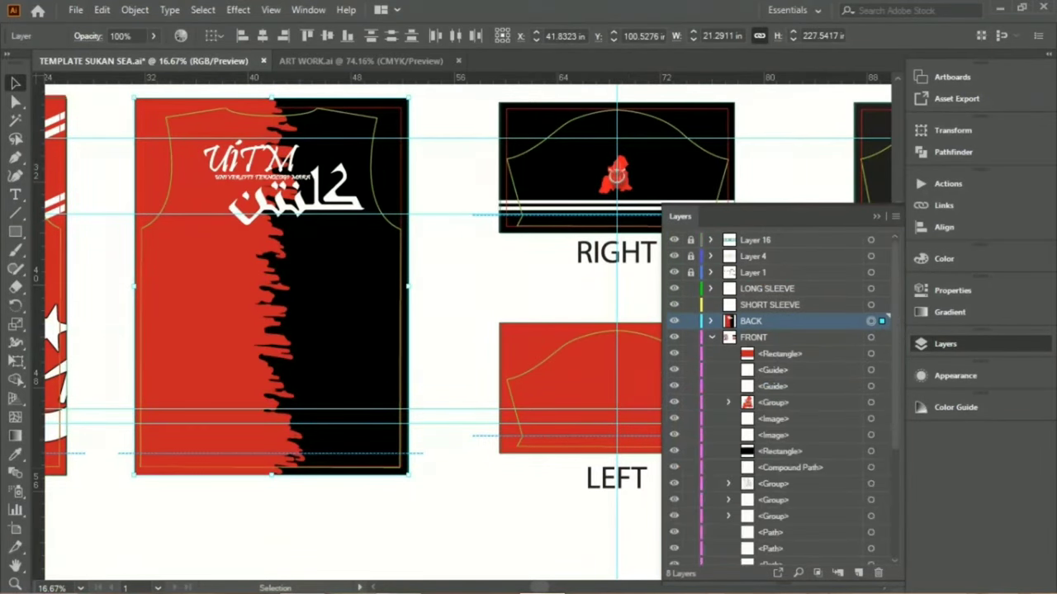
{"action": "scroll", "coordinate": [388, 330], "scroll_direction": "right", "scroll_amount": 2}
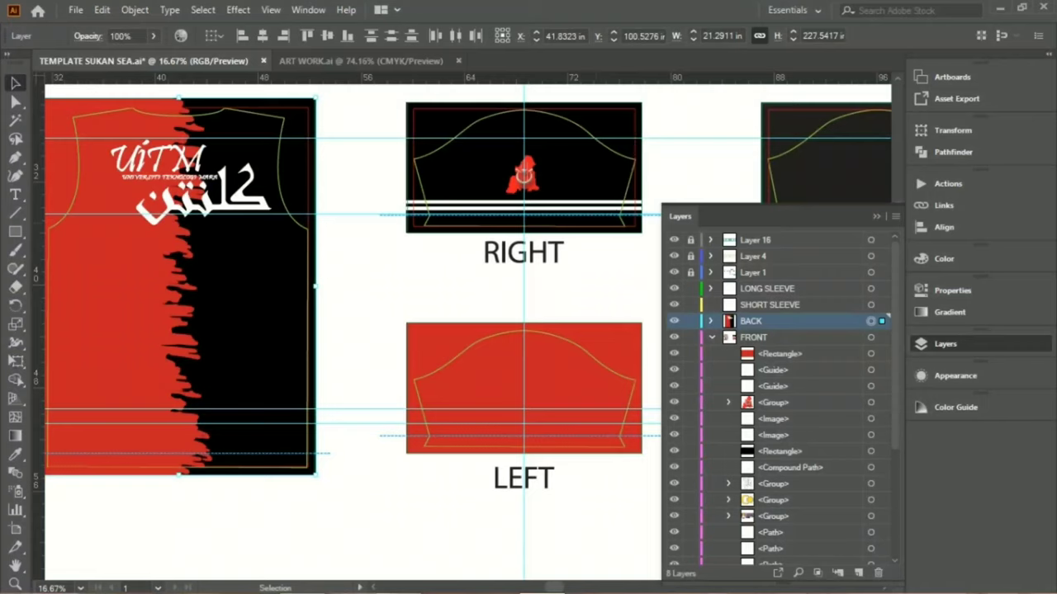
{"action": "scroll", "coordinate": [780, 397], "scroll_direction": "down", "scroll_amount": 3}
{"action": "left_click", "coordinate": [871, 419]}
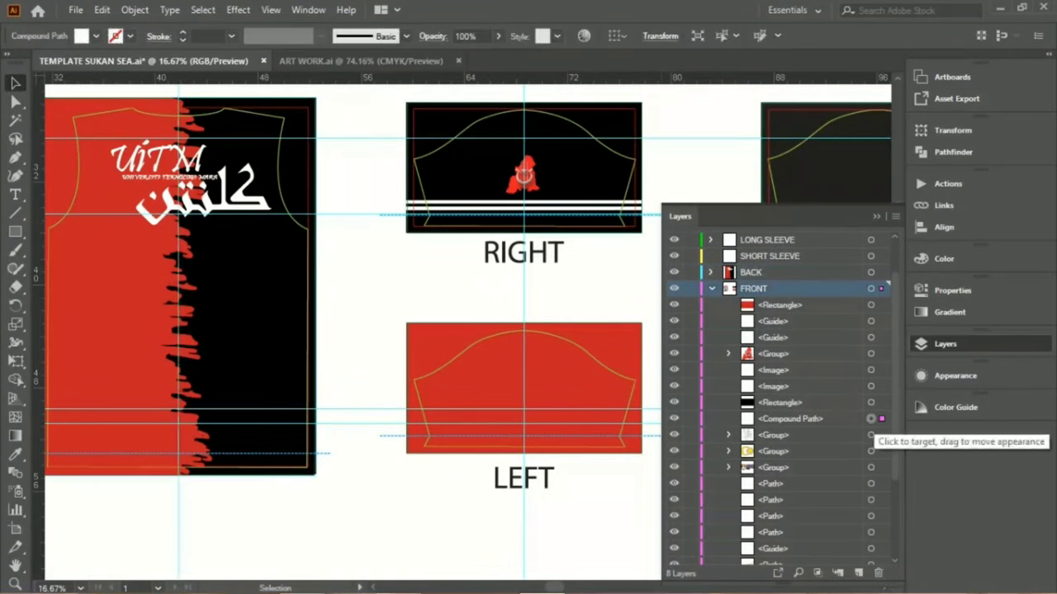
{"action": "left_click", "coordinate": [871, 402]}
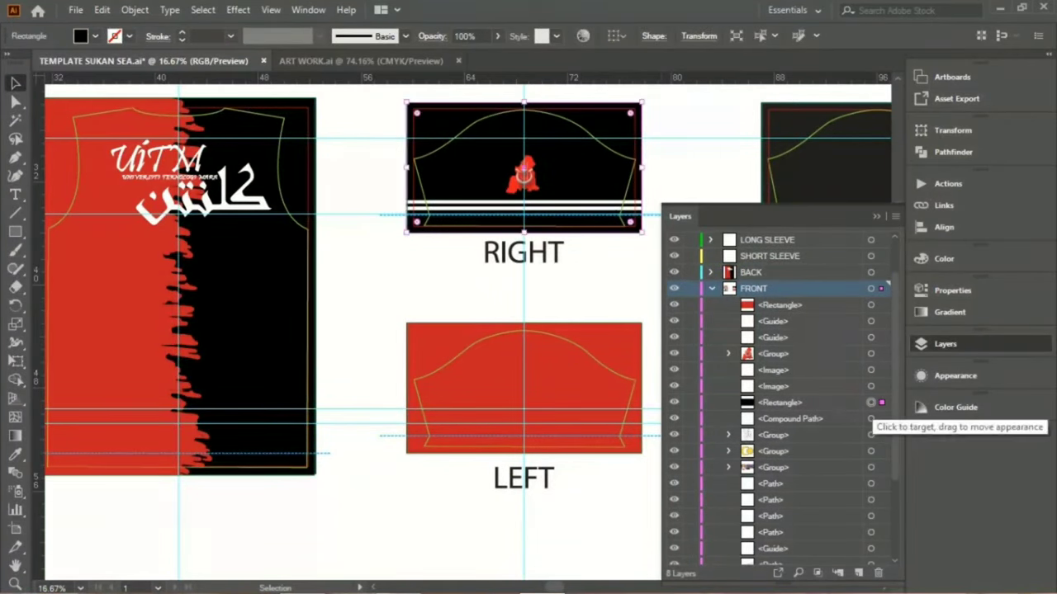
{"action": "left_click", "coordinate": [871, 353], "text": "shift"}
{"action": "scroll", "coordinate": [781, 396], "scroll_direction": "down", "scroll_amount": 5}
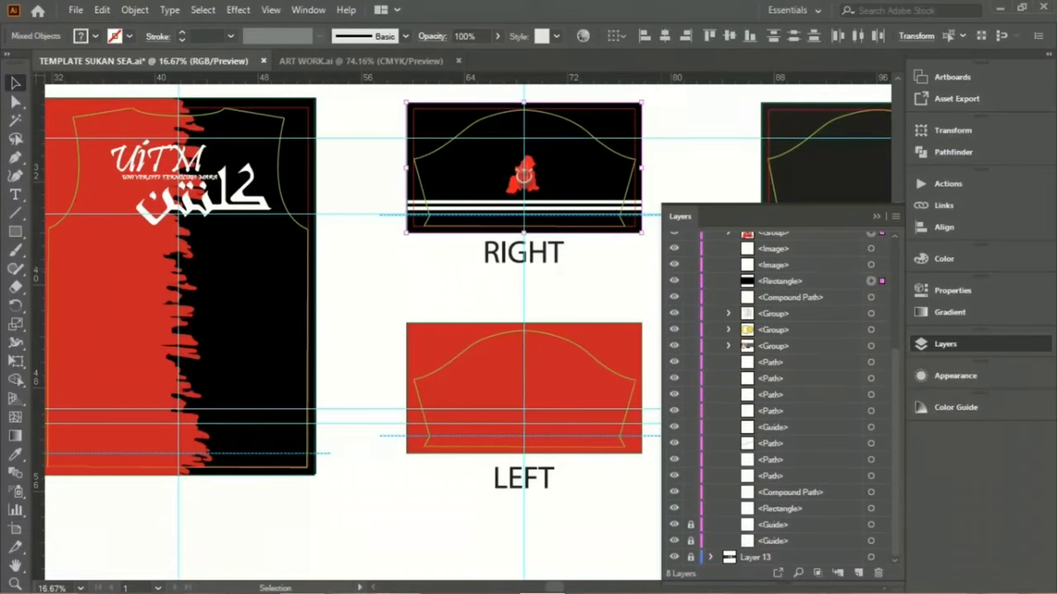
{"action": "scroll", "coordinate": [780, 396], "scroll_direction": "down", "scroll_amount": 3}
{"action": "scroll", "coordinate": [781, 396], "scroll_direction": "up", "scroll_amount": 10}
{"action": "scroll", "coordinate": [780, 397], "scroll_direction": "down", "scroll_amount": 2}
{"action": "scroll", "coordinate": [780, 397], "scroll_direction": "down", "scroll_amount": 3}
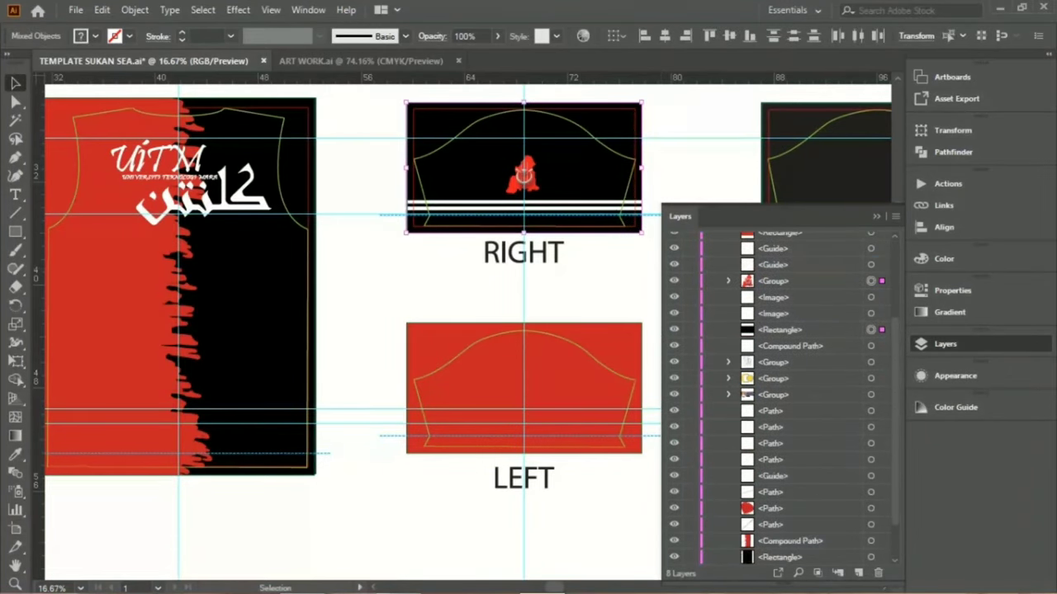
{"action": "left_click", "coordinate": [871, 314]}
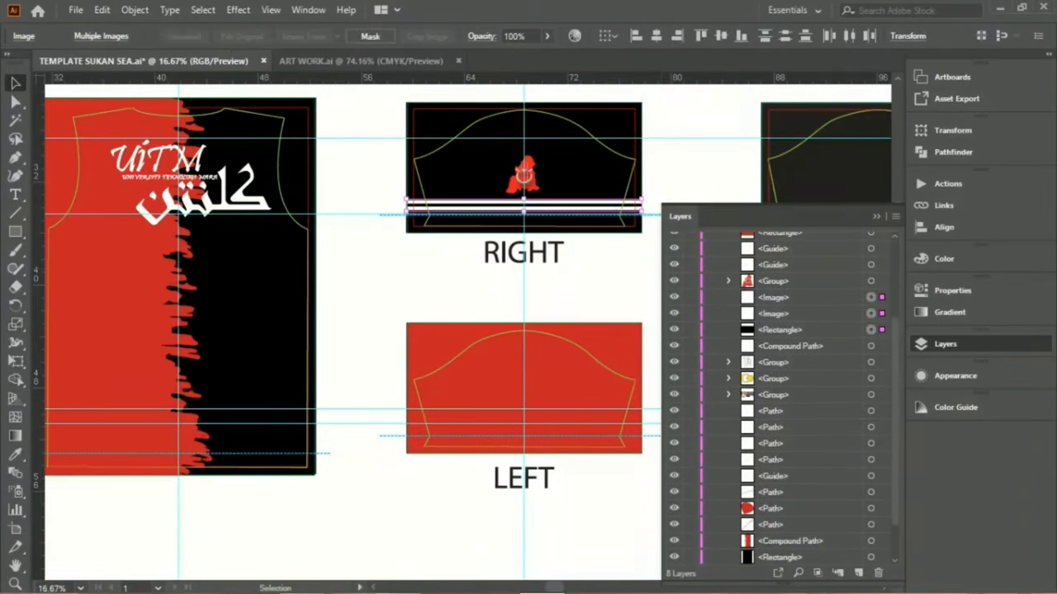
{"action": "left_click", "coordinate": [781, 329]}
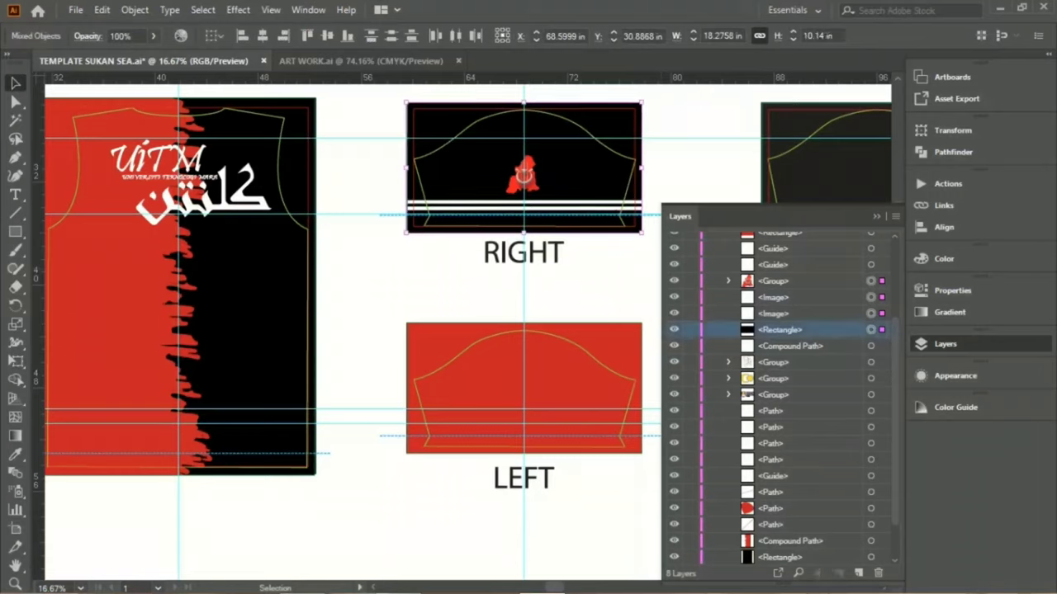
{"action": "left_click", "coordinate": [773, 281], "text": "shift"}
{"action": "scroll", "coordinate": [781, 397], "scroll_direction": "up", "scroll_amount": 1}
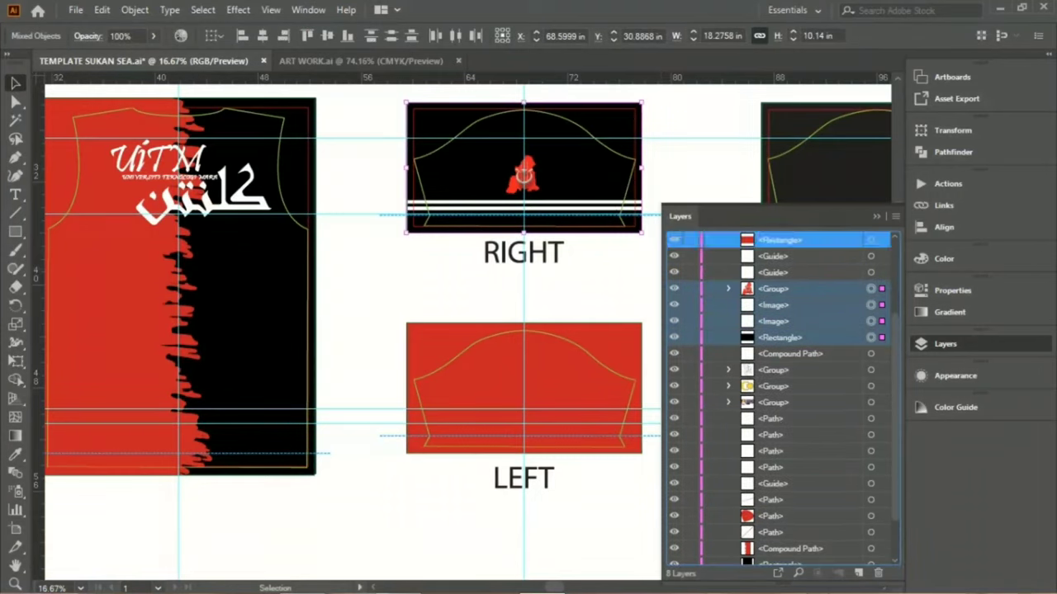
{"action": "scroll", "coordinate": [780, 397], "scroll_direction": "up", "scroll_amount": 2}
{"action": "scroll", "coordinate": [780, 396], "scroll_direction": "up", "scroll_amount": 1}
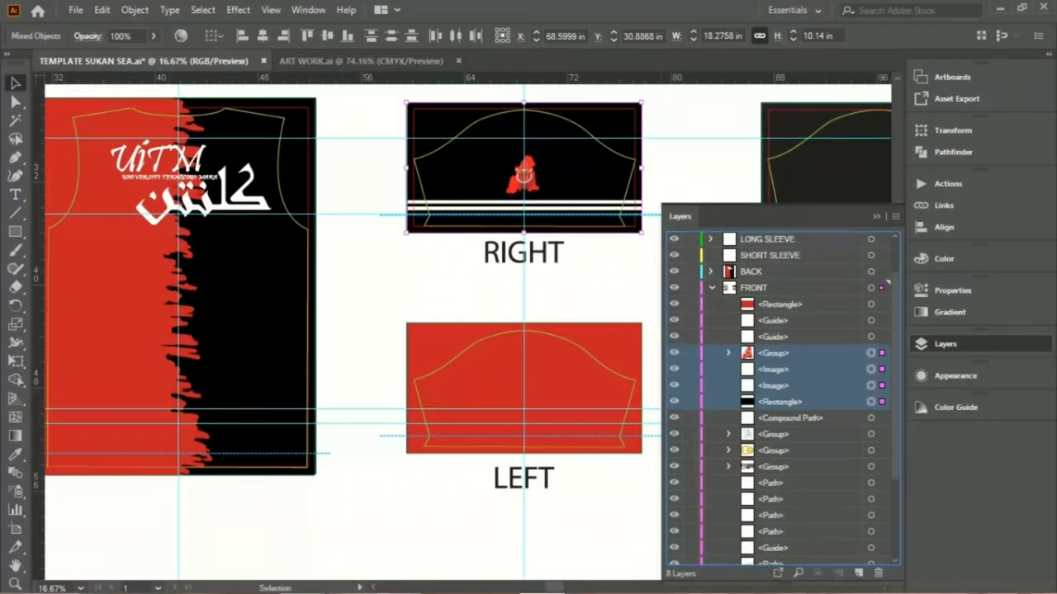
{"action": "scroll", "coordinate": [780, 396], "scroll_direction": "up", "scroll_amount": 2}
{"action": "left_click_drag", "start_coordinate": [774, 417], "coordinate": [769, 303]}
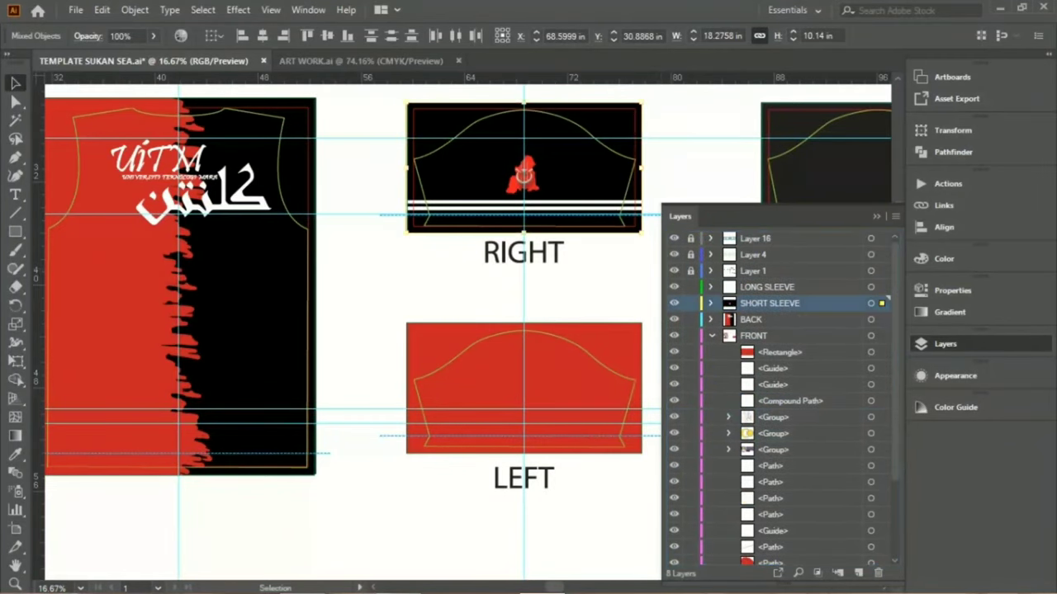
Move the red LEFT sleeve rectangle into SHORT SLEEVE and collapse FRONT.
{"action": "scroll", "coordinate": [352, 278], "scroll_direction": "right", "scroll_amount": 2}
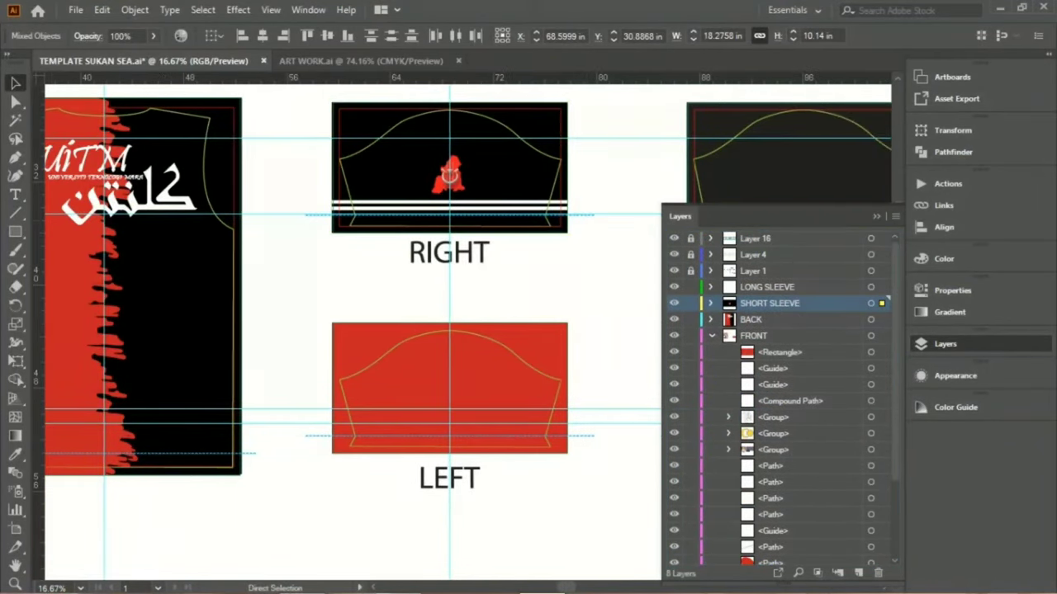
{"action": "left_click", "coordinate": [753, 336]}
{"action": "left_click", "coordinate": [870, 352]}
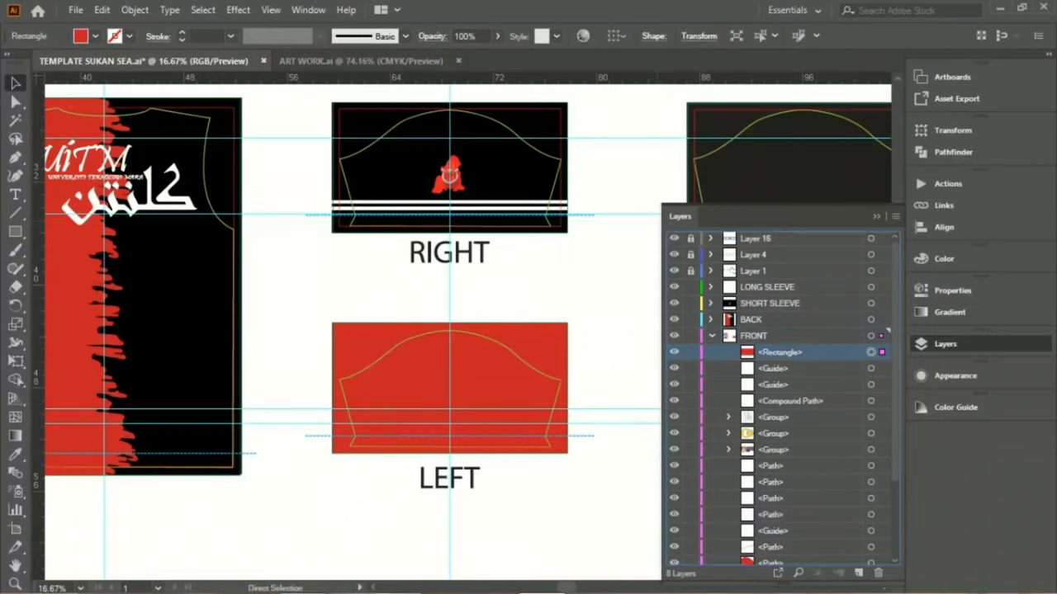
{"action": "left_click_drag", "start_coordinate": [881, 351], "coordinate": [882, 303]}
{"action": "left_click", "coordinate": [712, 335]}
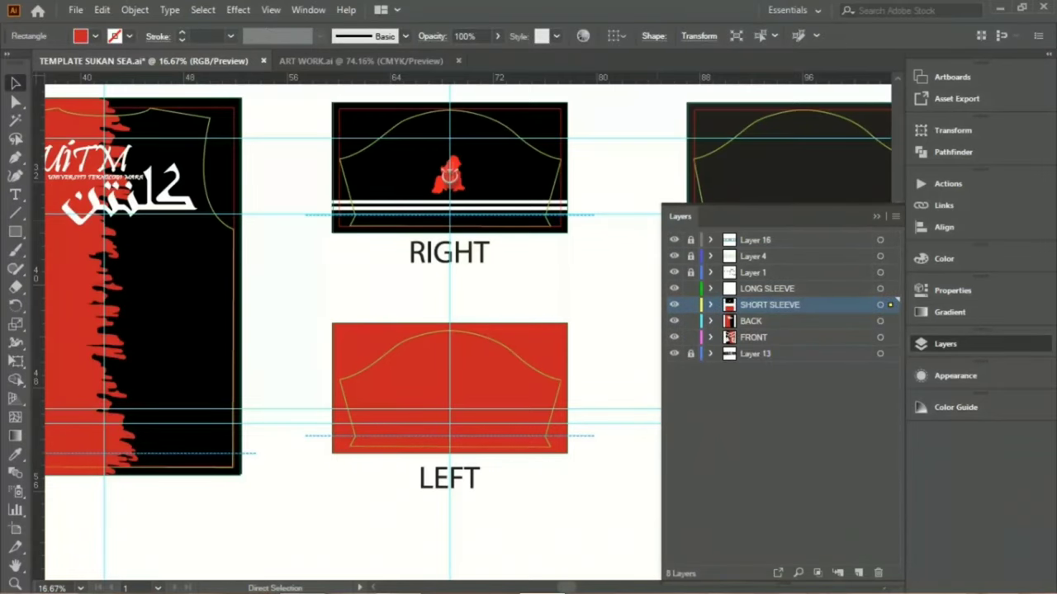
Copy the two white stripe images from the SHORT SLEEVE layer onto the left short sleeve.
{"action": "key", "text": "v"}
{"action": "key", "text": "ctrl+shift+a"}
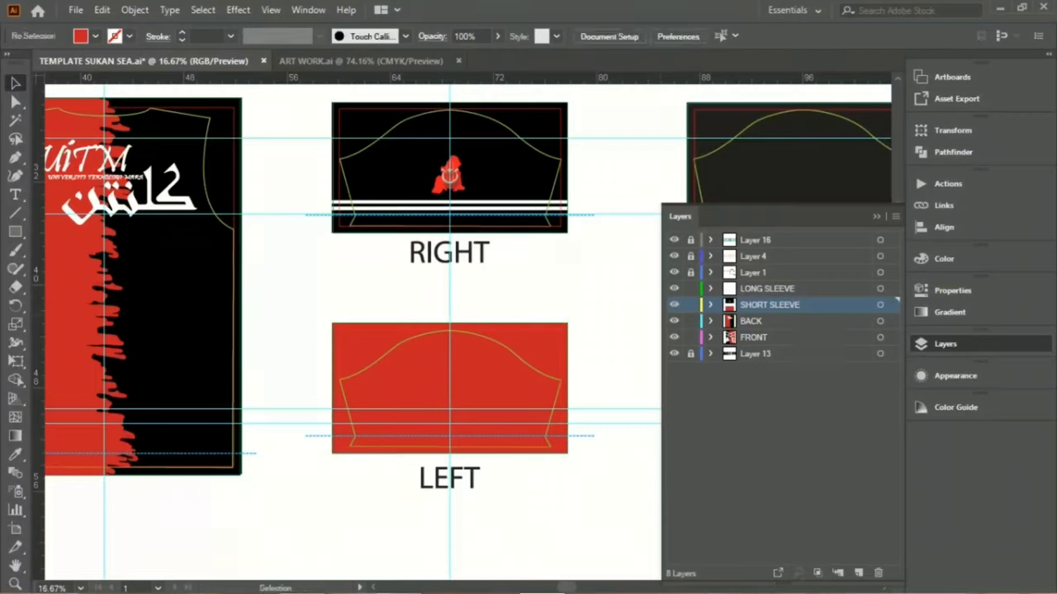
{"action": "left_click", "coordinate": [710, 305]}
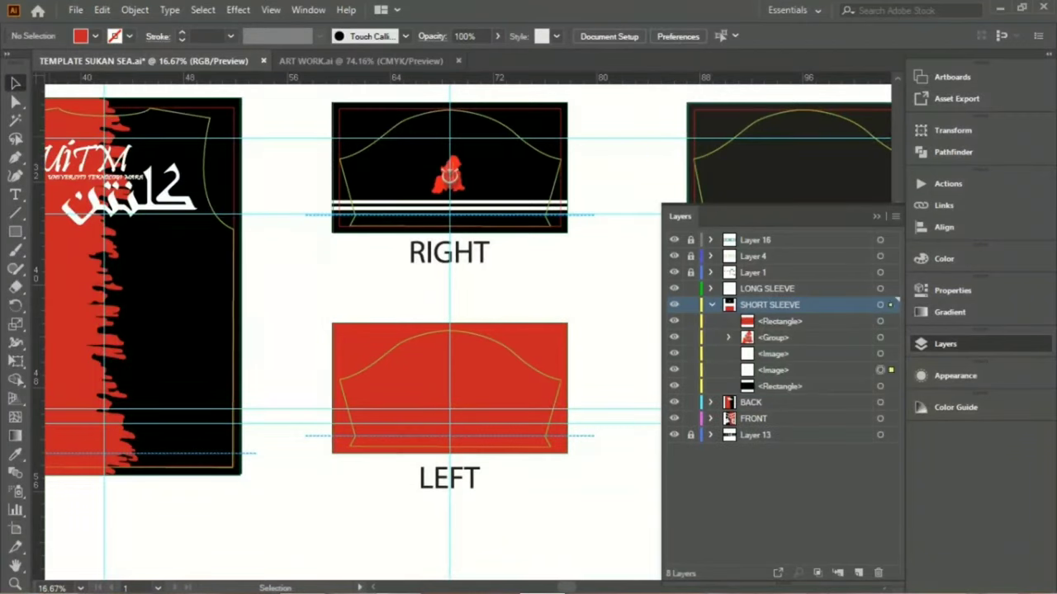
{"action": "left_click", "coordinate": [880, 353]}
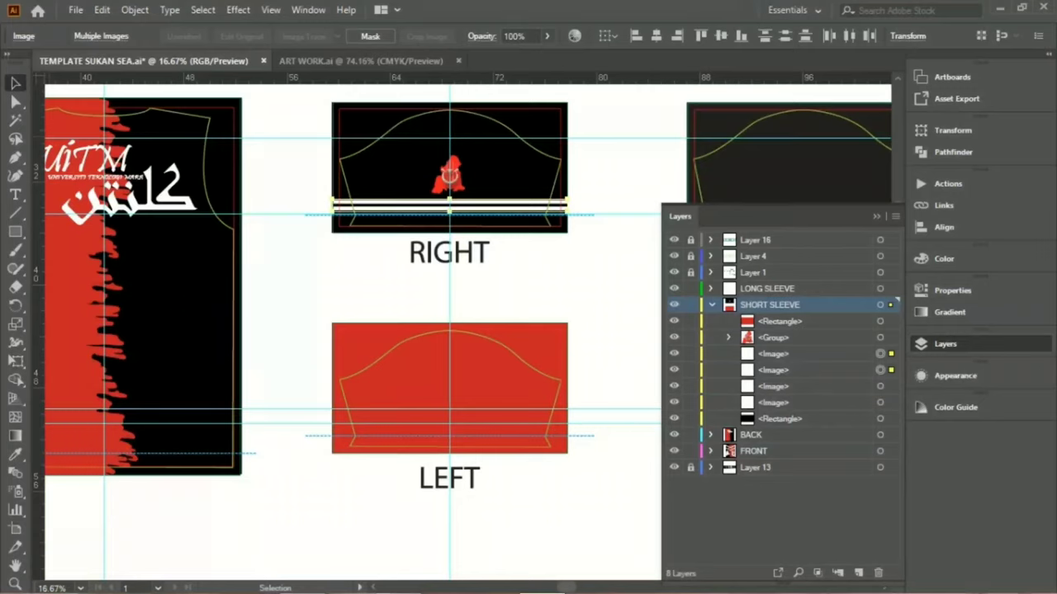
{"action": "left_click_drag", "start_coordinate": [449, 207], "coordinate": [449, 426]}
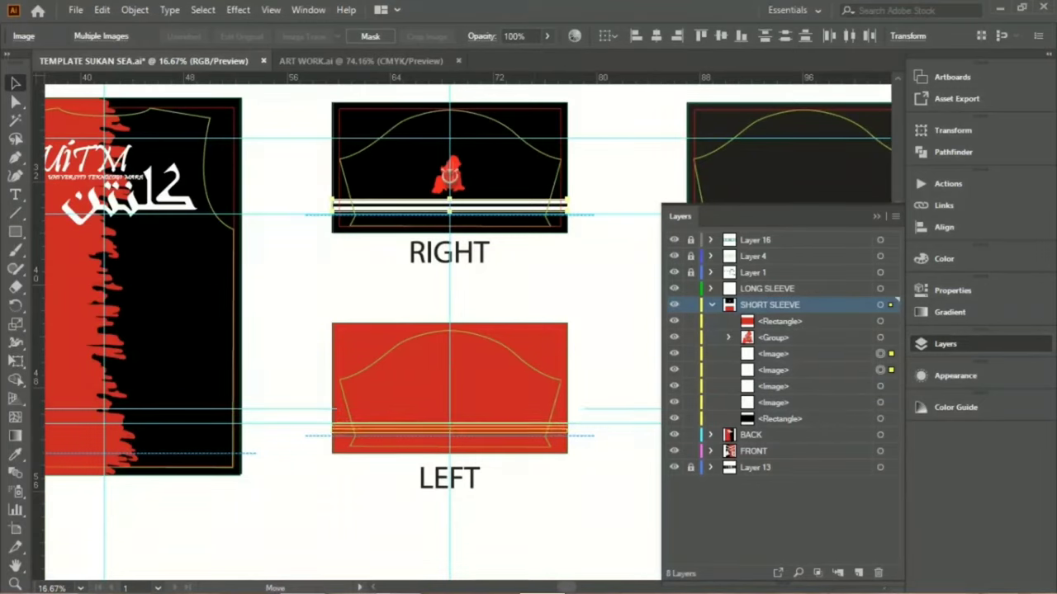
Move the copied stripes above the red background in Layers and nudge them up slightly.
{"action": "key", "text": "ctrl+plus"}
{"action": "key", "text": "ctrl+plus"}
{"action": "key", "text": "v"}
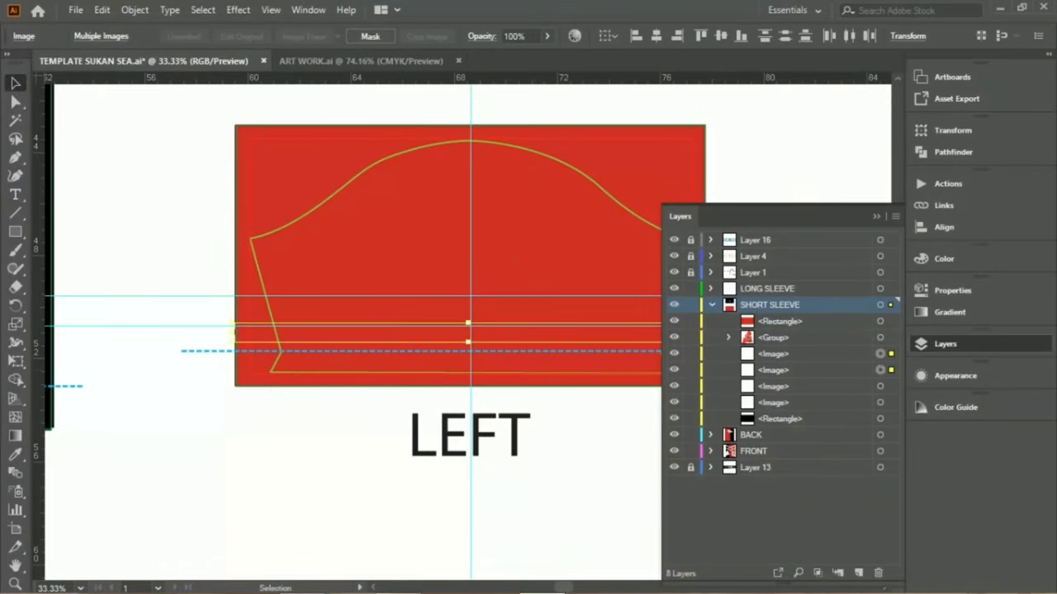
{"action": "left_click", "coordinate": [773, 353]}
{"action": "left_click", "coordinate": [773, 370], "text": "shift"}
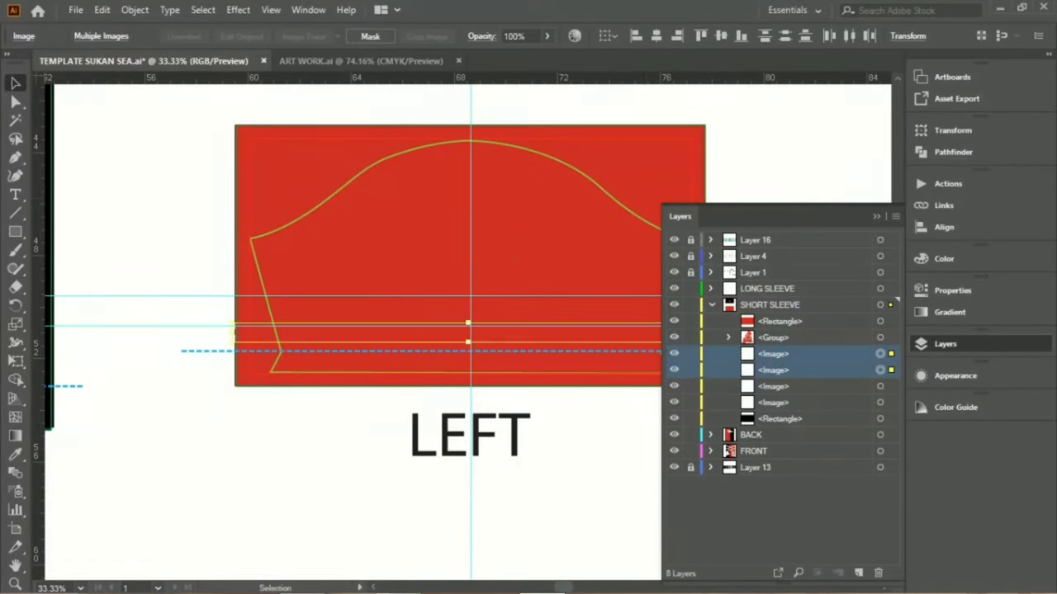
{"action": "left_click_drag", "start_coordinate": [773, 362], "coordinate": [773, 314]}
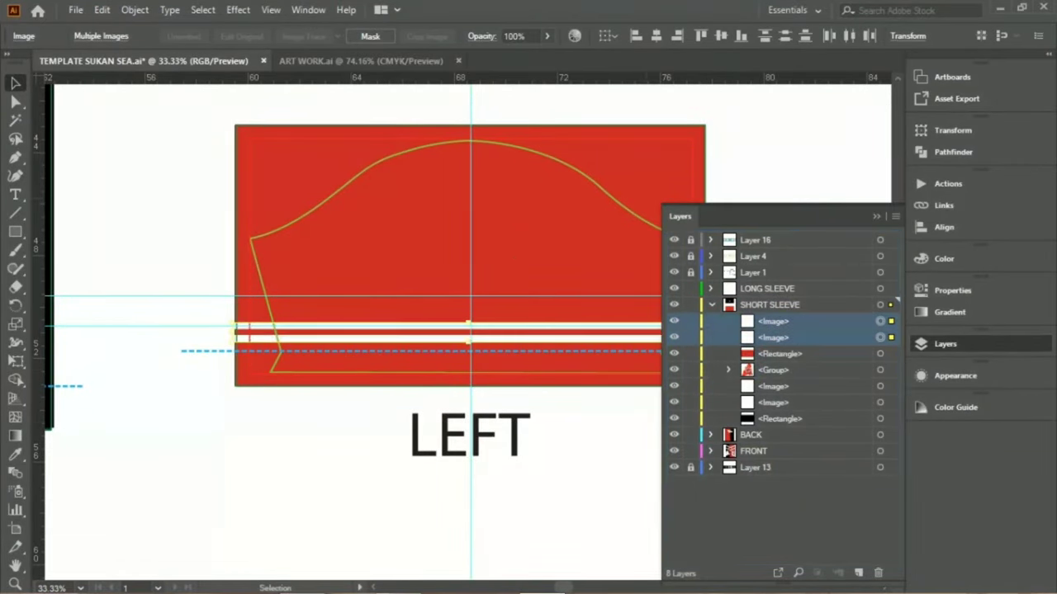
{"action": "scroll", "coordinate": [377, 248], "scroll_direction": "right", "scroll_amount": 2}
{"action": "scroll", "coordinate": [363, 330], "scroll_direction": "right", "scroll_amount": 3}
{"action": "scroll", "coordinate": [363, 330], "scroll_direction": "left", "scroll_amount": 2}
{"action": "key", "text": "v"}
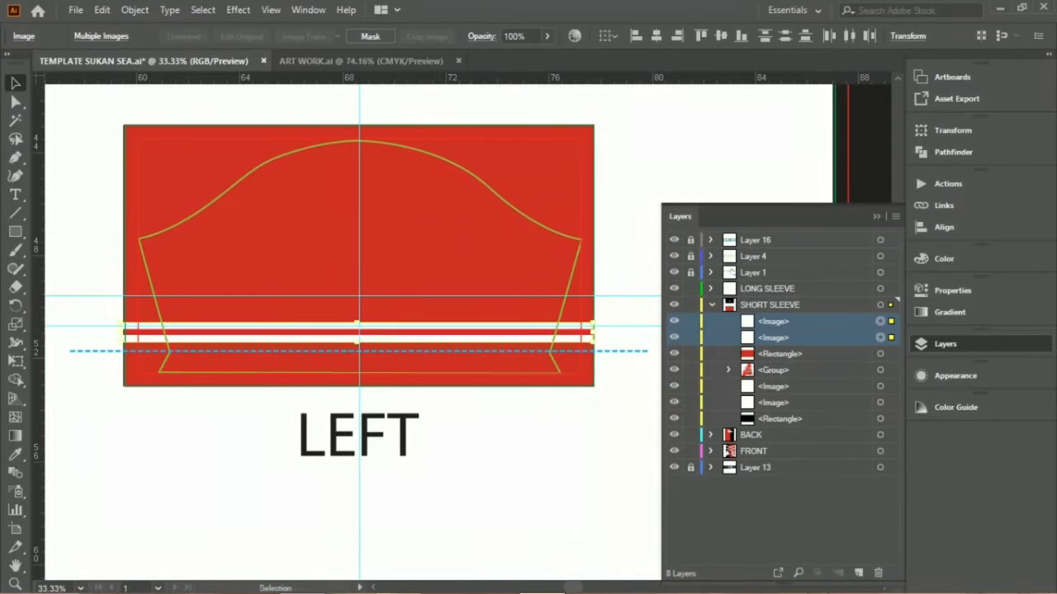
{"action": "key", "text": "Up"}
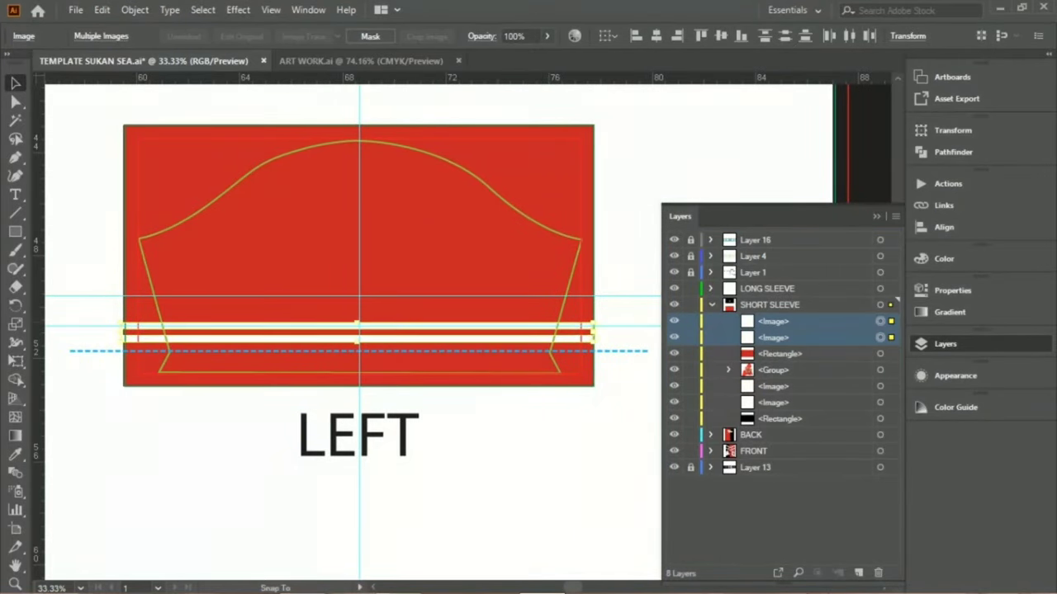
{"action": "key", "text": "a"}
{"action": "key", "text": "v"}
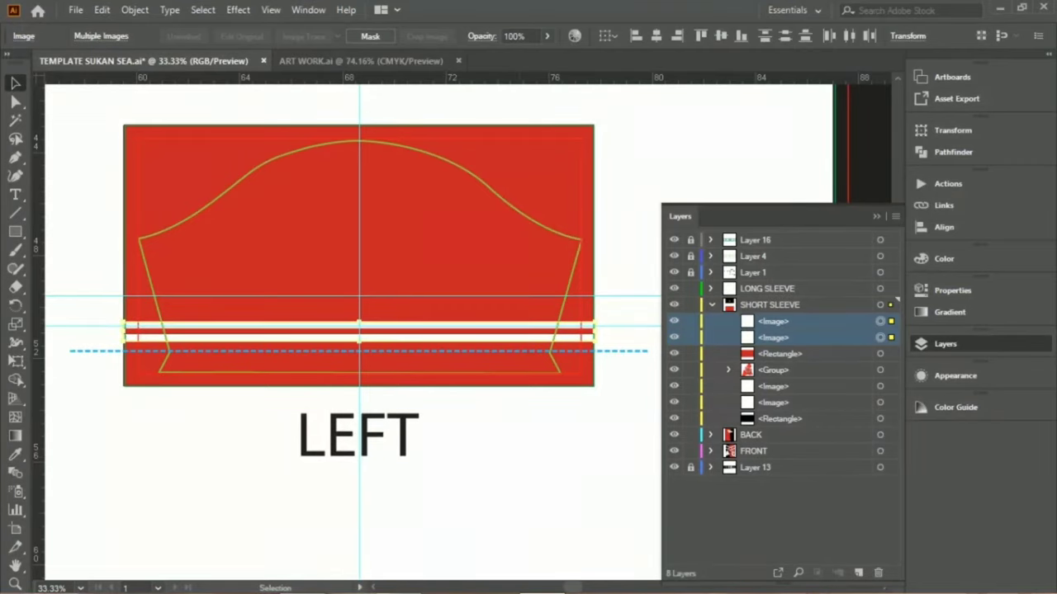
{"action": "key", "text": "ctrl+shift+a"}
Compare with the Photoshop jersey mockup, then zoom out to frame both sleeve artboards.
{"action": "scroll", "coordinate": [355, 330], "scroll_direction": "up", "scroll_amount": 1}
{"action": "scroll", "coordinate": [355, 331], "scroll_direction": "up", "scroll_amount": 4}
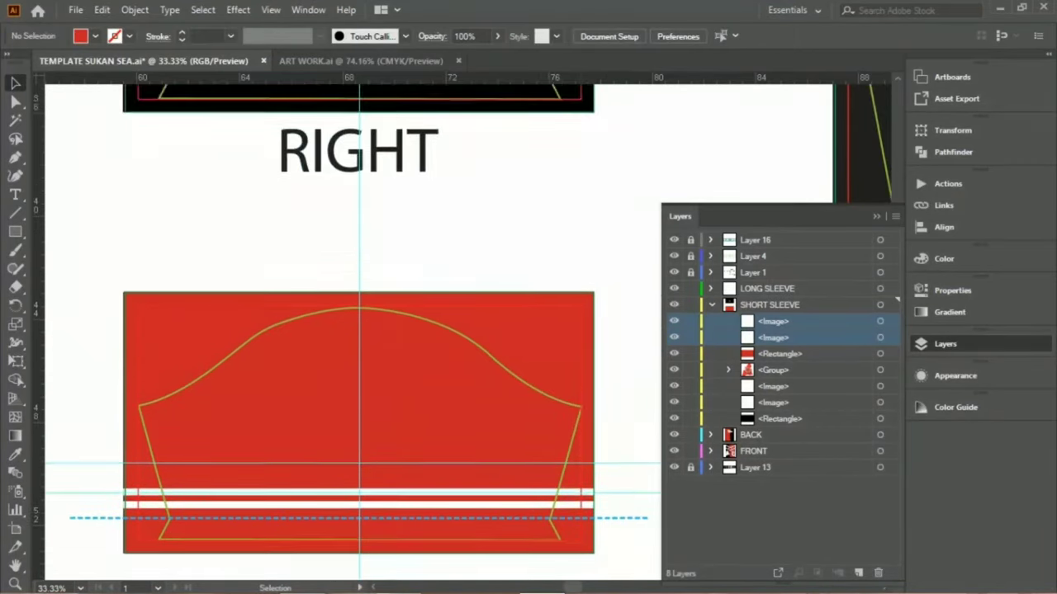
{"action": "left_click", "coordinate": [397, 578]}
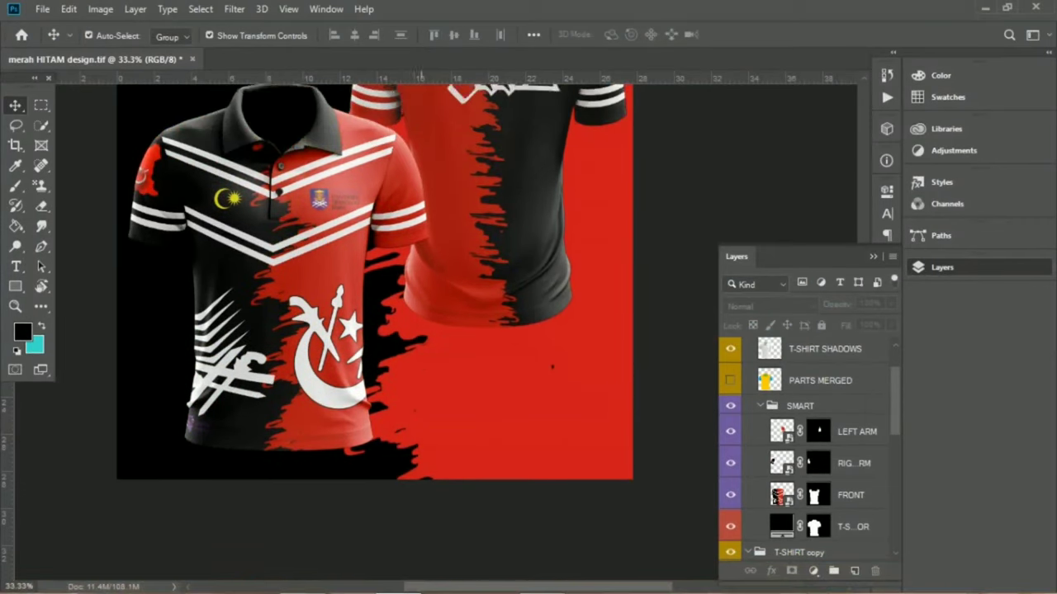
{"action": "left_click", "coordinate": [541, 581]}
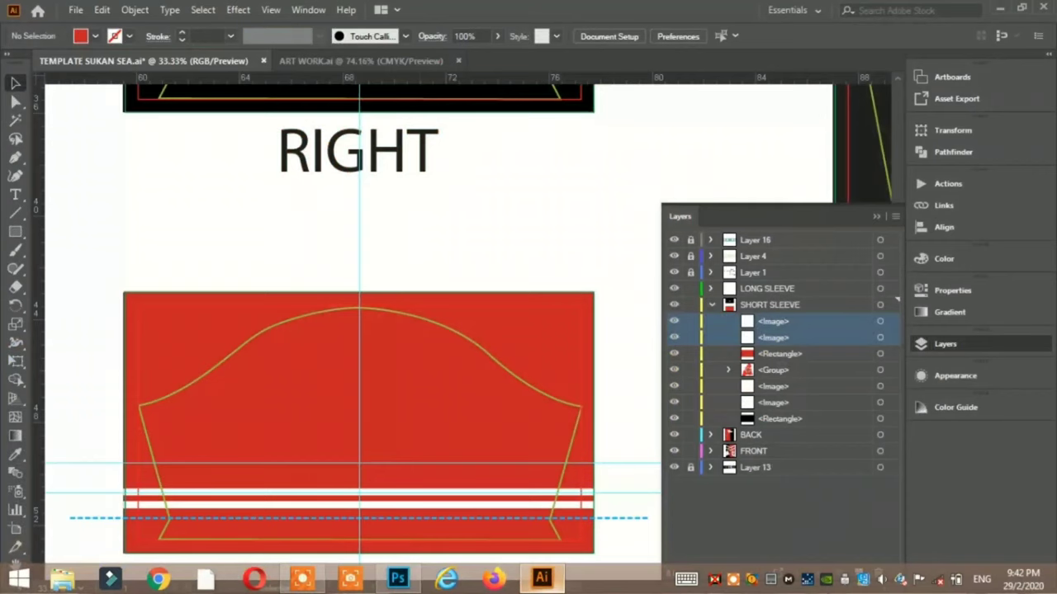
{"action": "key", "text": "ctrl+minus"}
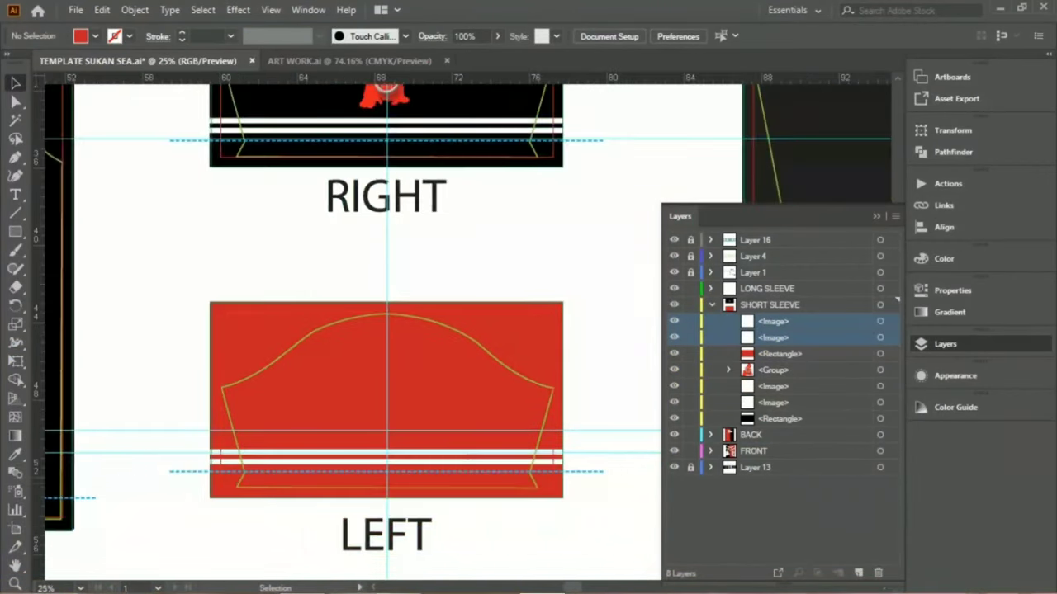
{"action": "scroll", "coordinate": [385, 266], "scroll_direction": "up", "scroll_amount": 3}
{"action": "scroll", "coordinate": [386, 266], "scroll_direction": "up", "scroll_amount": 2}
{"action": "left_click_drag", "start_coordinate": [386, 265], "coordinate": [164, 265]}
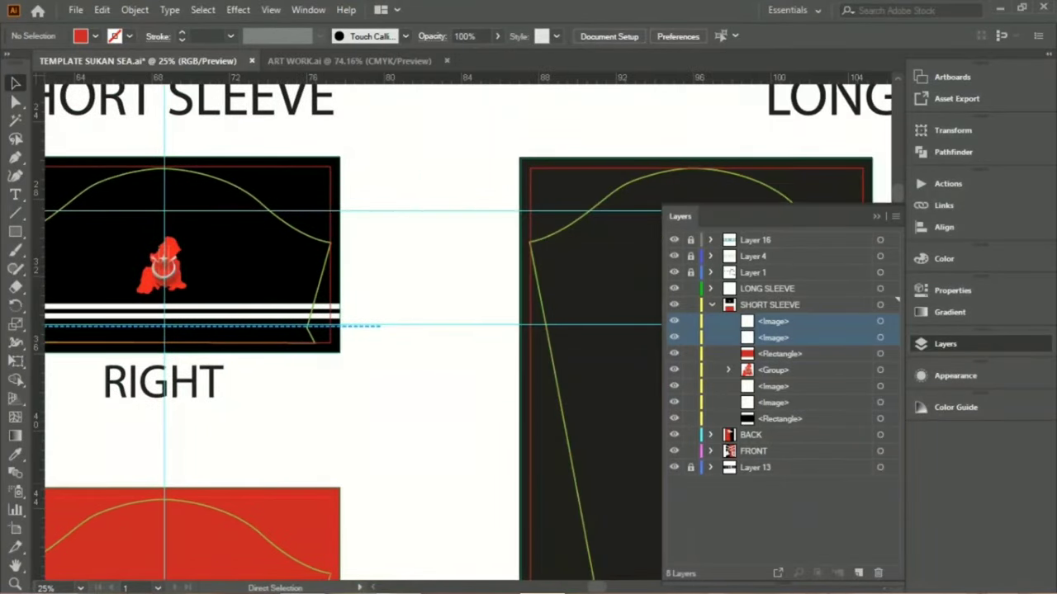
{"action": "key", "text": "ctrl+minus"}
{"action": "left_click_drag", "start_coordinate": [264, 286], "coordinate": [153, 286]}
Select the right short sleeve's logo group, stripe images and black rectangle in Layers.
{"action": "key", "text": "v"}
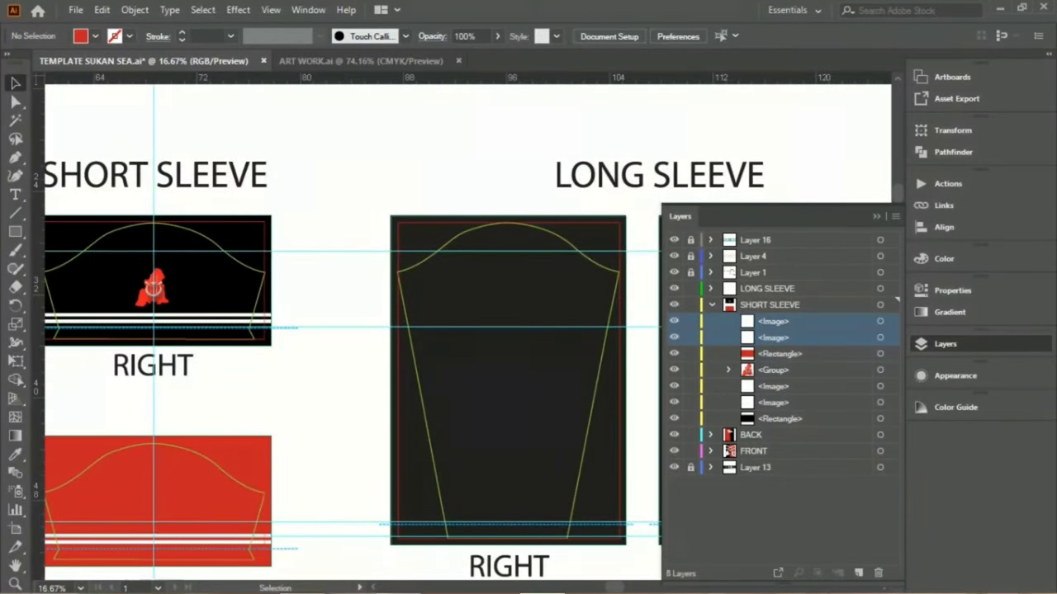
{"action": "left_click", "coordinate": [153, 286]}
{"action": "left_click", "coordinate": [880, 402], "text": "shift"}
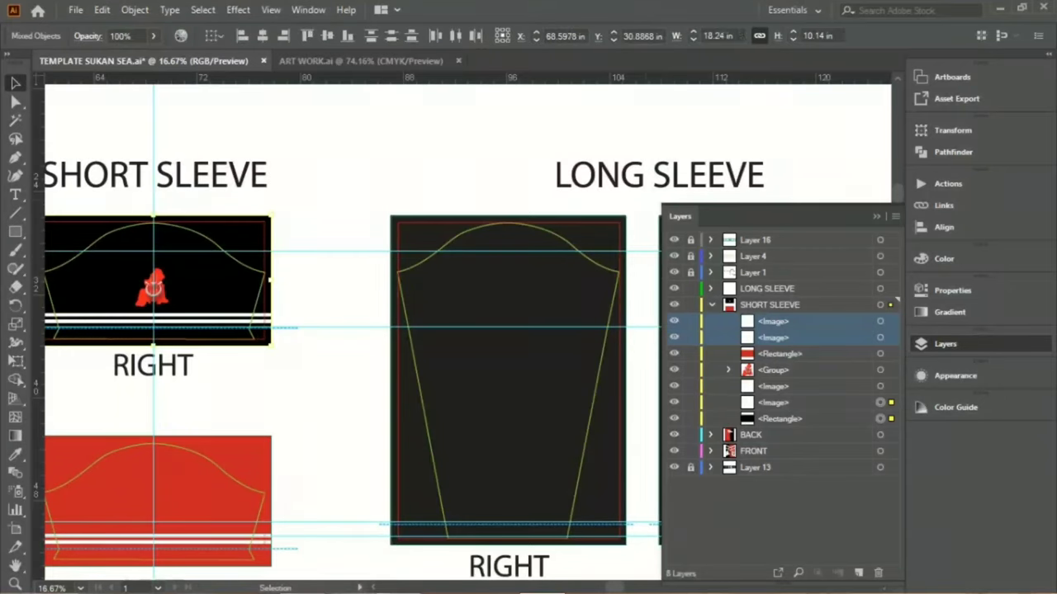
{"action": "left_click", "coordinate": [773, 369], "text": "ctrl"}
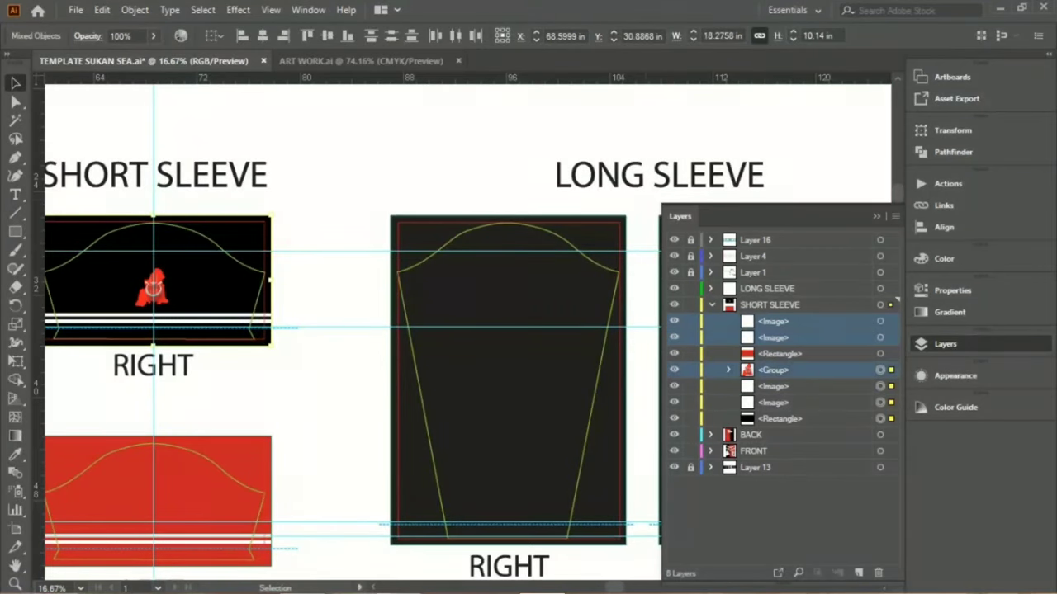
{"action": "left_click", "coordinate": [780, 419], "text": "ctrl"}
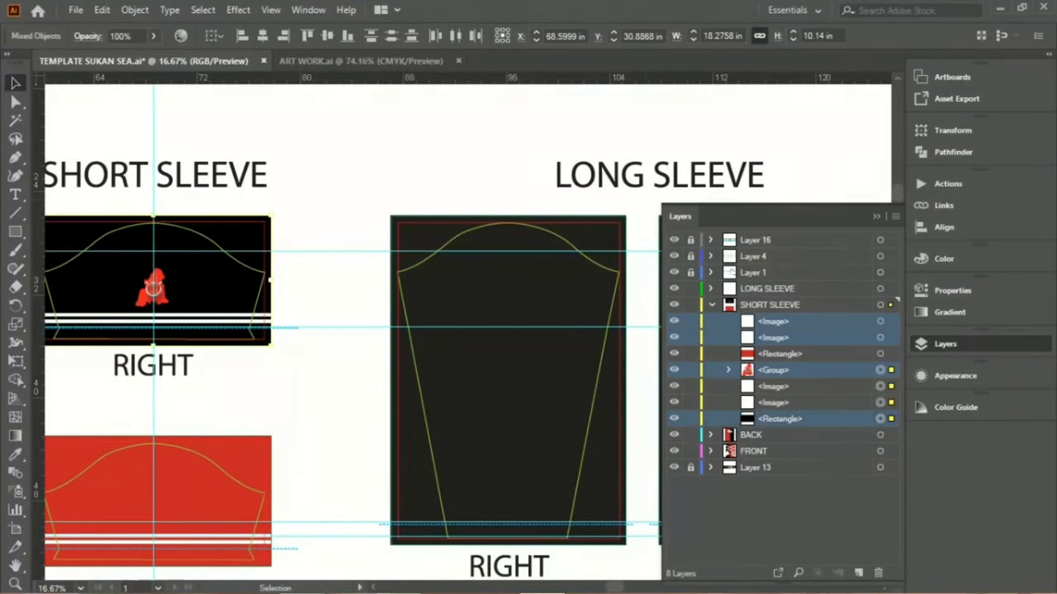
{"action": "left_click", "coordinate": [774, 386], "text": "ctrl"}
{"action": "left_click", "coordinate": [774, 337], "text": "ctrl"}
{"action": "left_click", "coordinate": [774, 370], "text": "ctrl"}
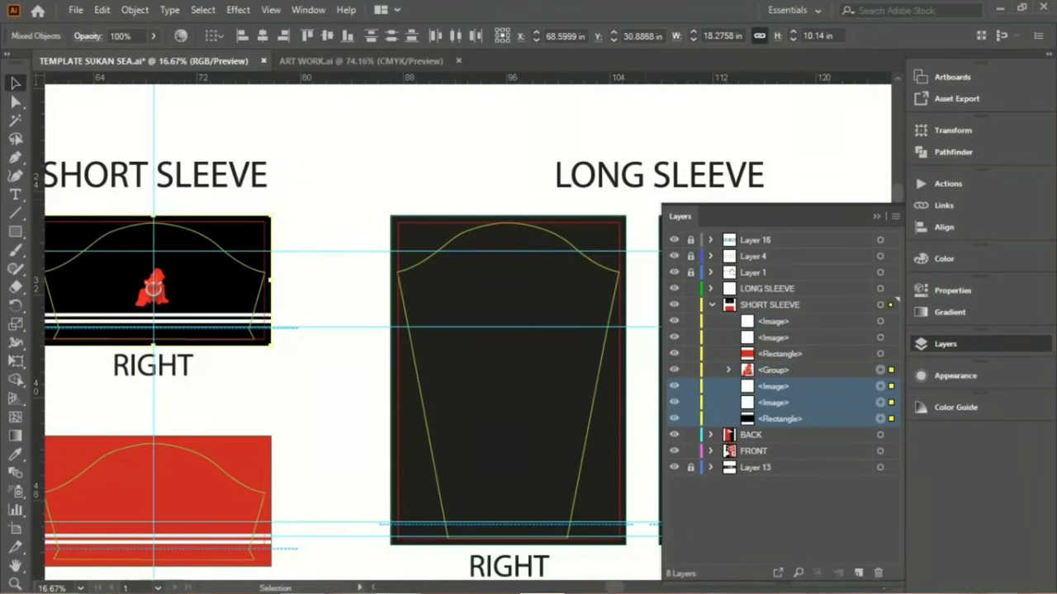
{"action": "double_click", "coordinate": [774, 402]}
{"action": "left_click", "coordinate": [753, 329]}
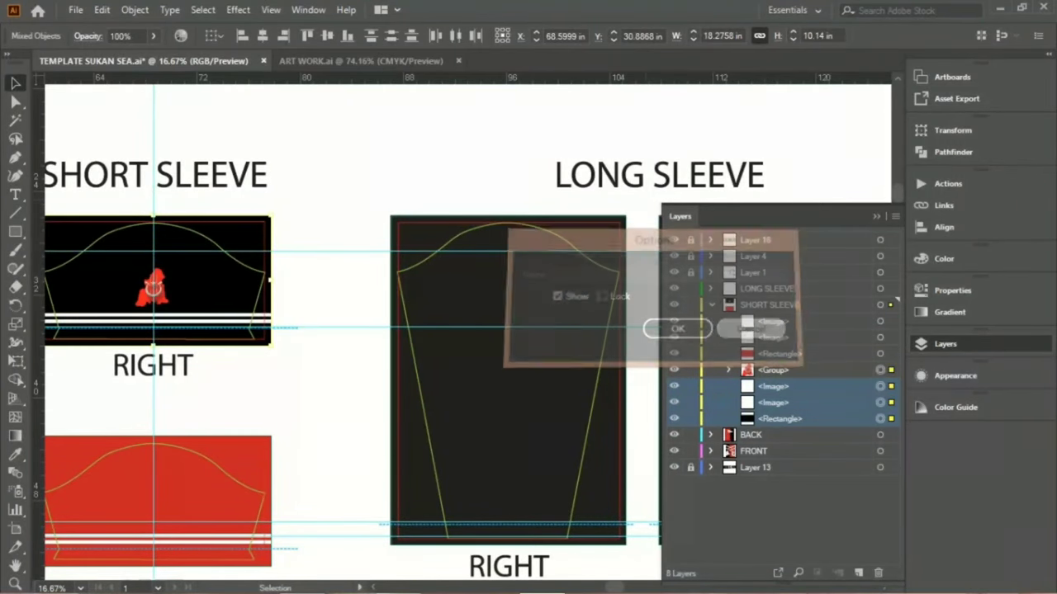
{"action": "left_click", "coordinate": [774, 370], "text": "ctrl"}
Duplicate them into the LONG SLEEVE layer and place the copies on the right long sleeve.
{"action": "key", "text": "ctrl+f"}
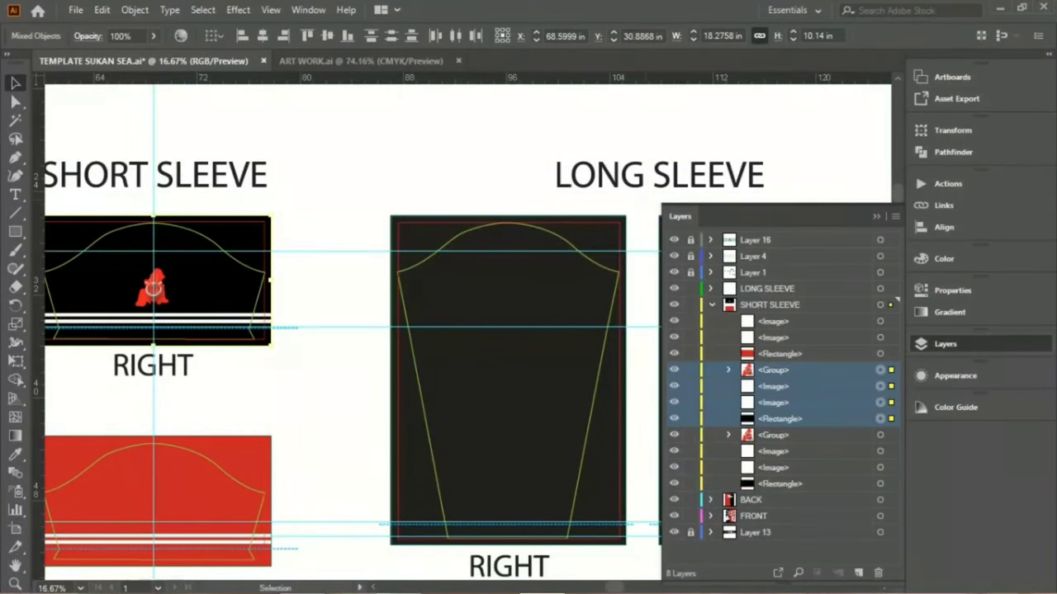
{"action": "left_click_drag", "start_coordinate": [774, 386], "coordinate": [767, 288]}
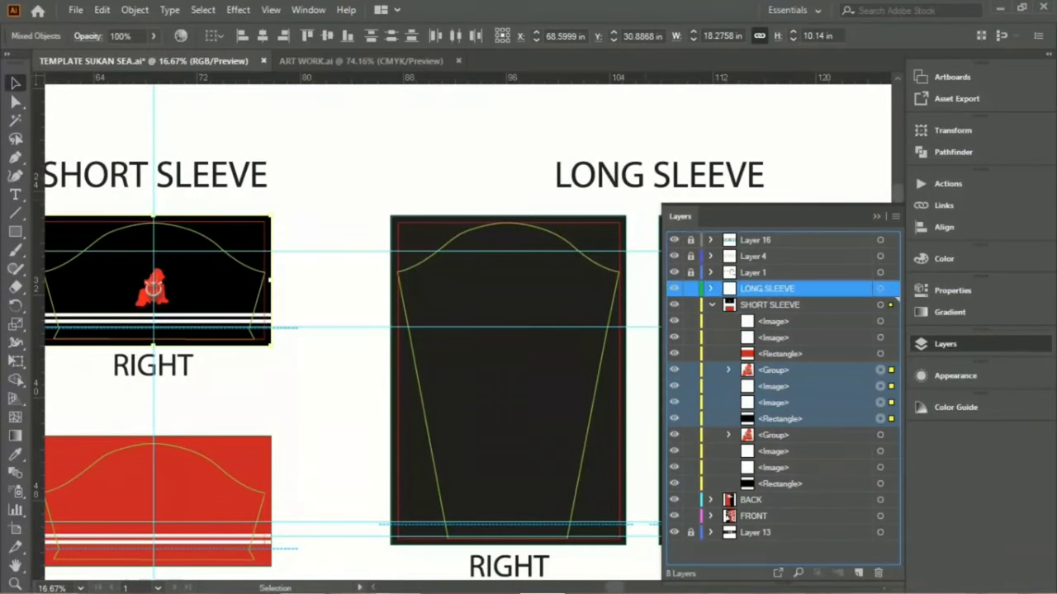
{"action": "left_click_drag", "start_coordinate": [153, 289], "coordinate": [506, 289]}
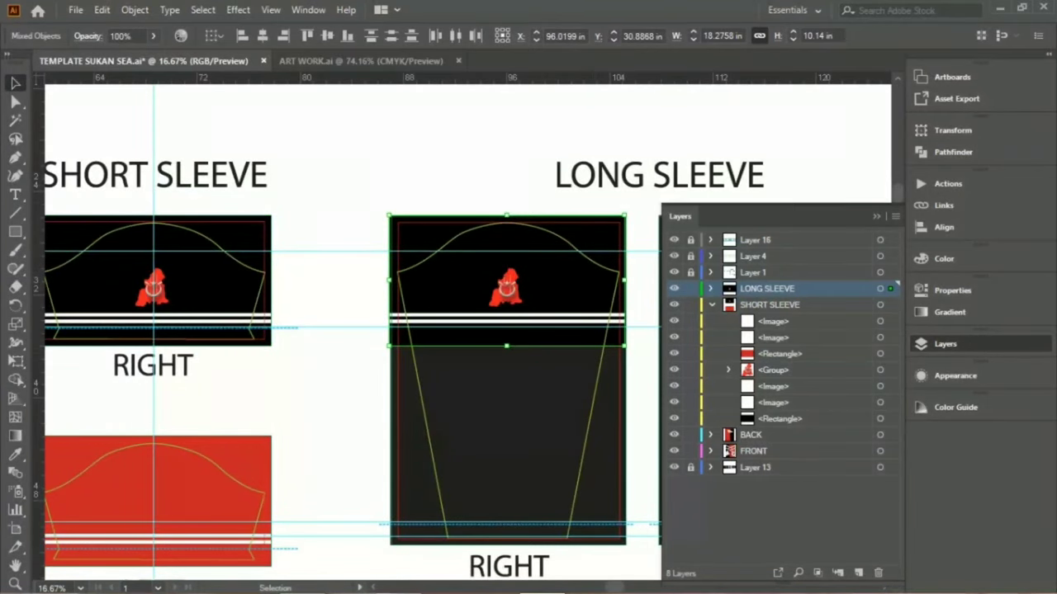
Stretch the copied black background down to the end of the right long sleeve.
{"action": "key", "text": "ctrl+shift+a"}
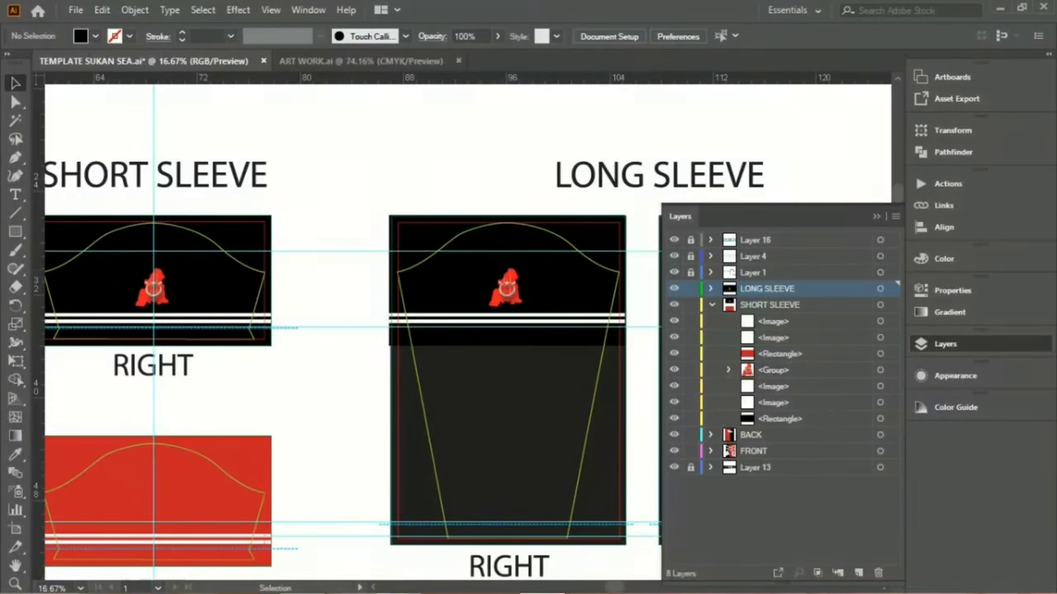
{"action": "left_click", "coordinate": [711, 305]}
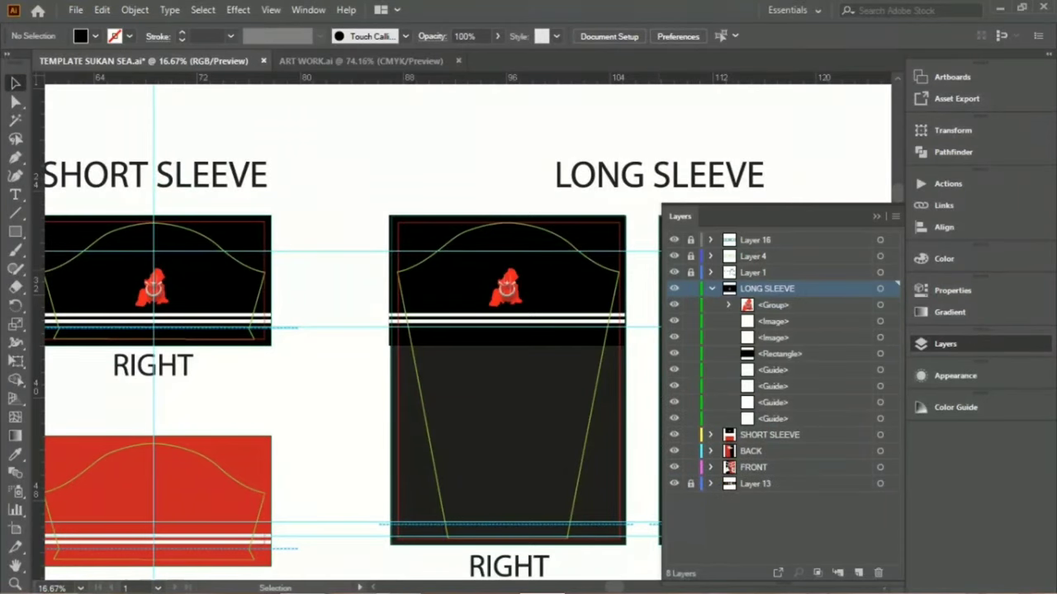
{"action": "left_click", "coordinate": [880, 353]}
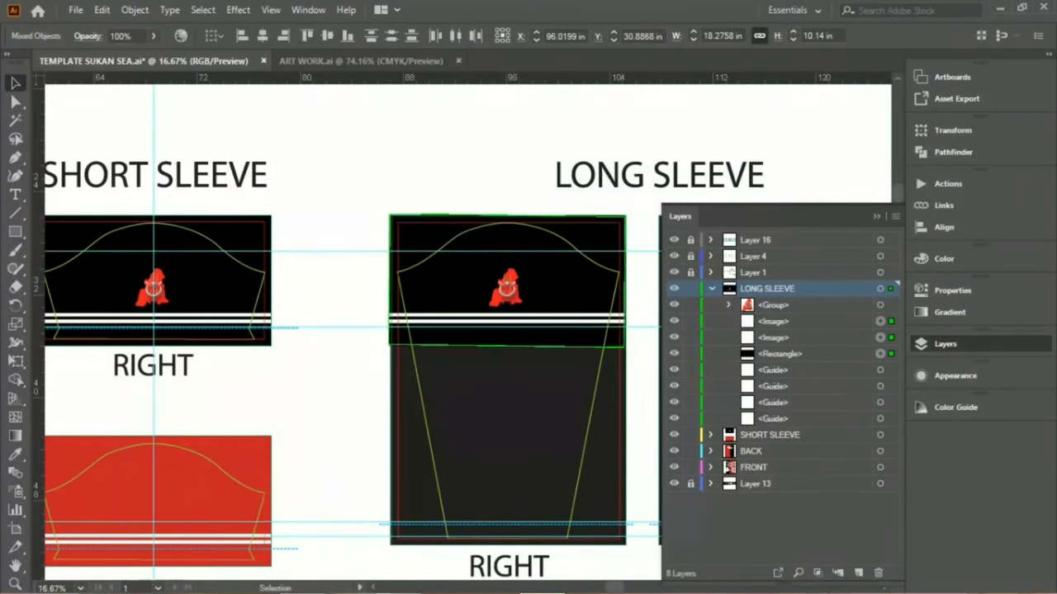
{"action": "left_click_drag", "start_coordinate": [506, 345], "coordinate": [506, 545]}
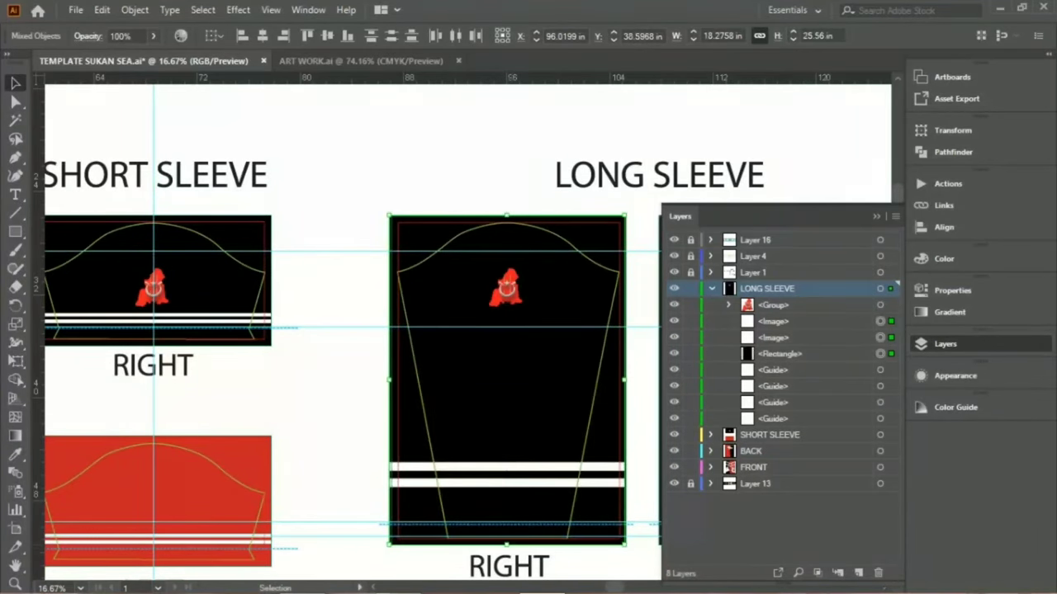
{"action": "scroll", "coordinate": [544, 330], "scroll_direction": "down", "scroll_amount": 2}
{"action": "scroll", "coordinate": [545, 293], "scroll_direction": "up", "scroll_amount": 2}
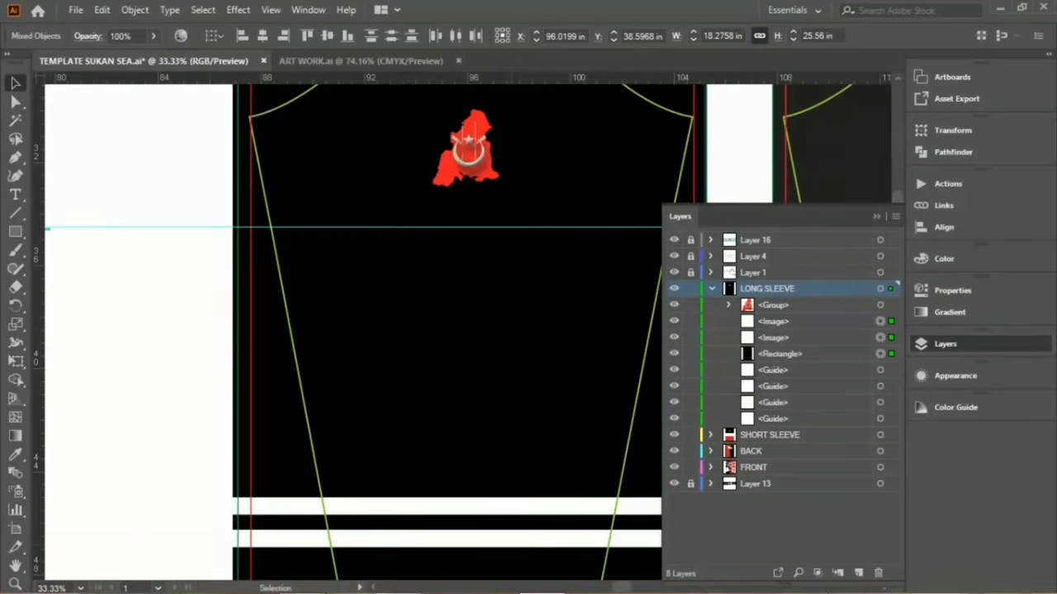
{"action": "scroll", "coordinate": [355, 330], "scroll_direction": "down", "scroll_amount": 5}
{"action": "scroll", "coordinate": [355, 331], "scroll_direction": "right", "scroll_amount": 3}
Lower the two white stripes toward the right long sleeve's cuff.
{"action": "key", "text": "ctrl+shift+a"}
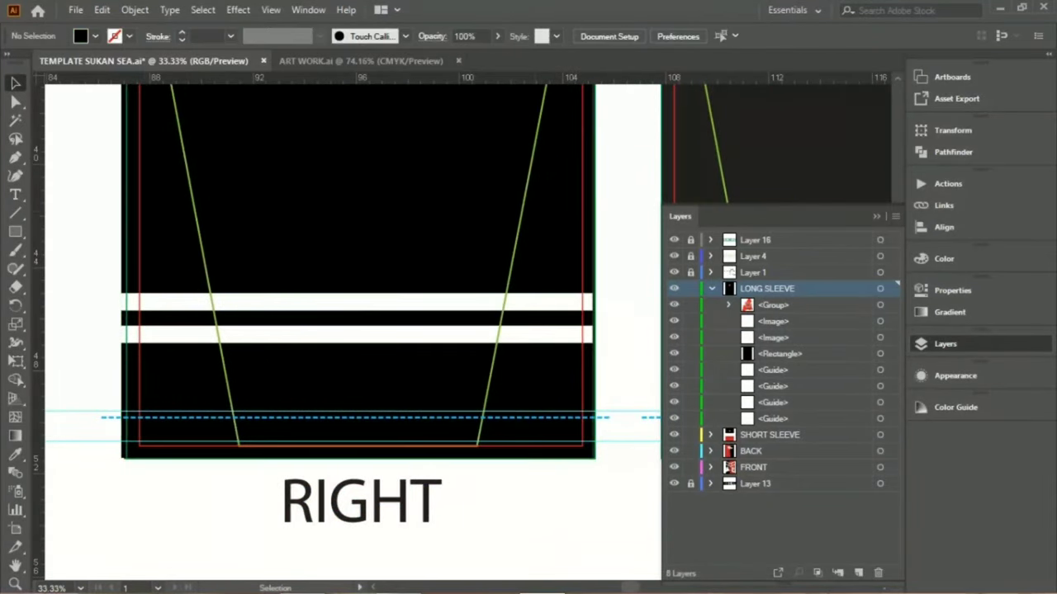
{"action": "left_click", "coordinate": [355, 302]}
{"action": "left_click", "coordinate": [355, 334], "text": "shift"}
{"action": "mouse_move", "coordinate": [355, 334]}
{"action": "left_mouse_down"}
{"action": "mouse_move", "coordinate": [361, 395]}
{"action": "mouse_move", "coordinate": [358, 384]}
{"action": "left_mouse_up"}
{"action": "key", "text": "ctrl+shift+a"}
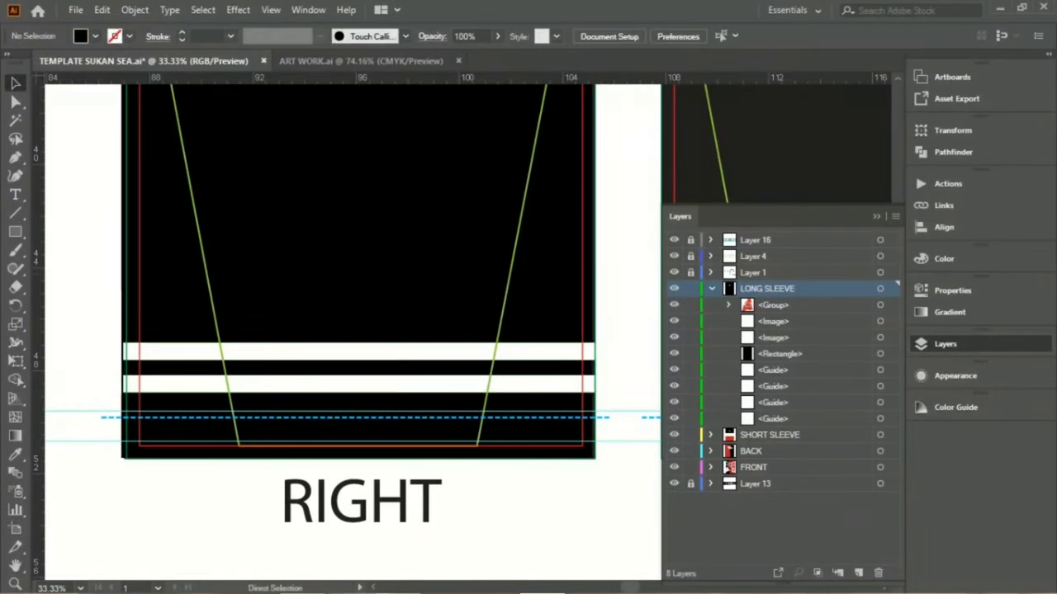
{"action": "key", "text": "ctrl+minus"}
{"action": "key", "text": "ctrl+minus"}
{"action": "key", "text": "ctrl+minus"}
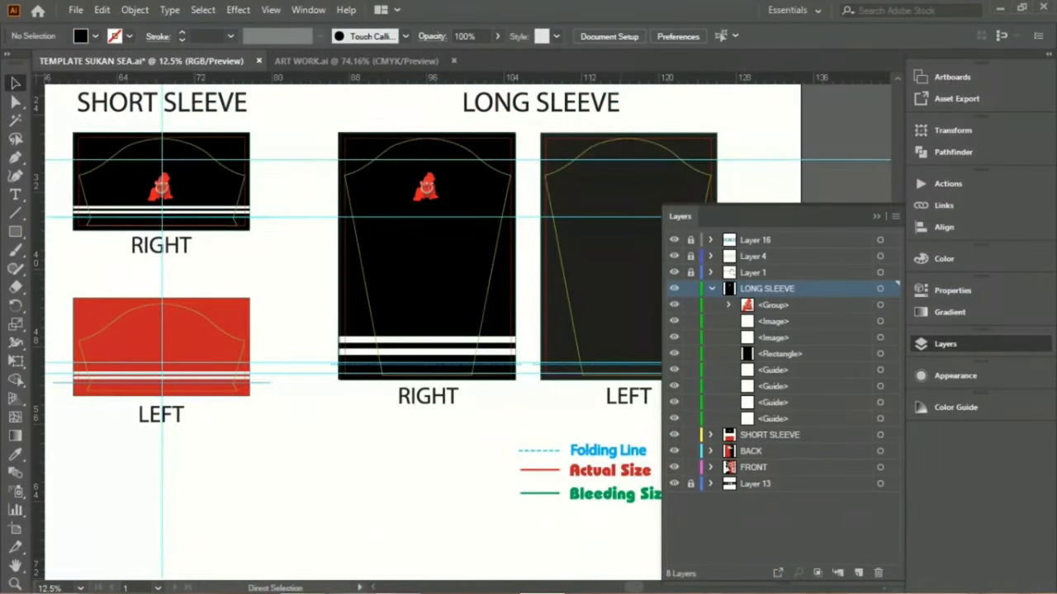
Duplicate the right long sleeve's stripes and rectangle, bring them to front, and move them onto LEFT.
{"action": "scroll", "coordinate": [423, 325], "scroll_direction": "right", "scroll_amount": 2}
{"action": "left_click", "coordinate": [890, 434]}
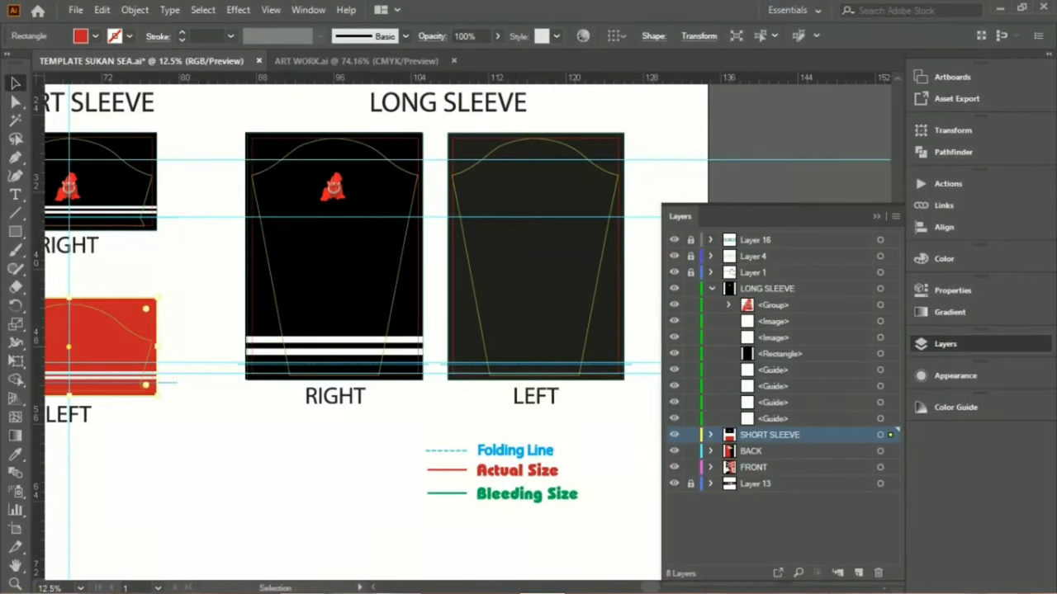
{"action": "left_click", "coordinate": [712, 288]}
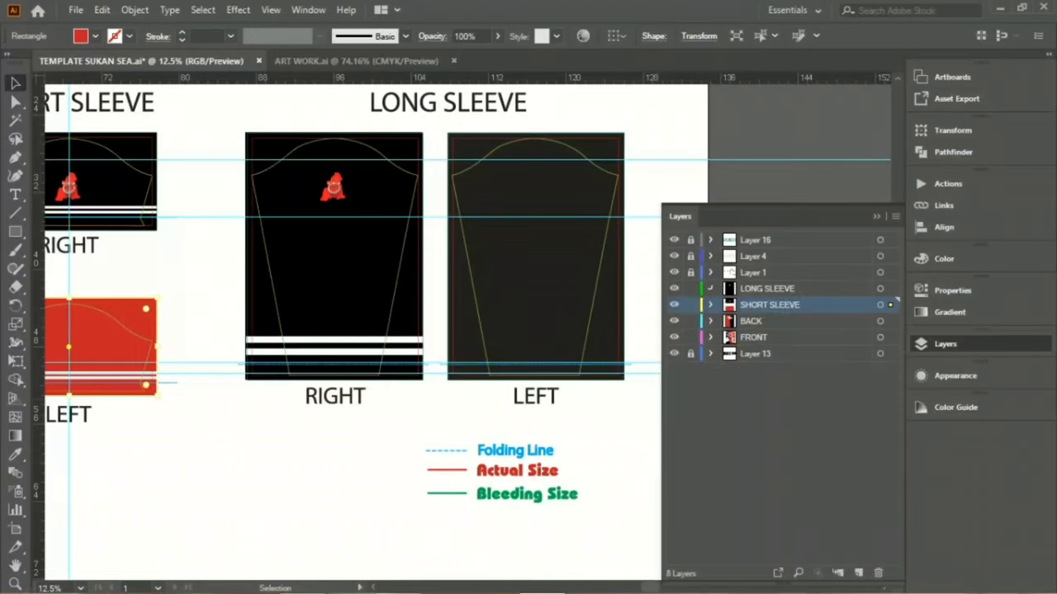
{"action": "left_click", "coordinate": [890, 288]}
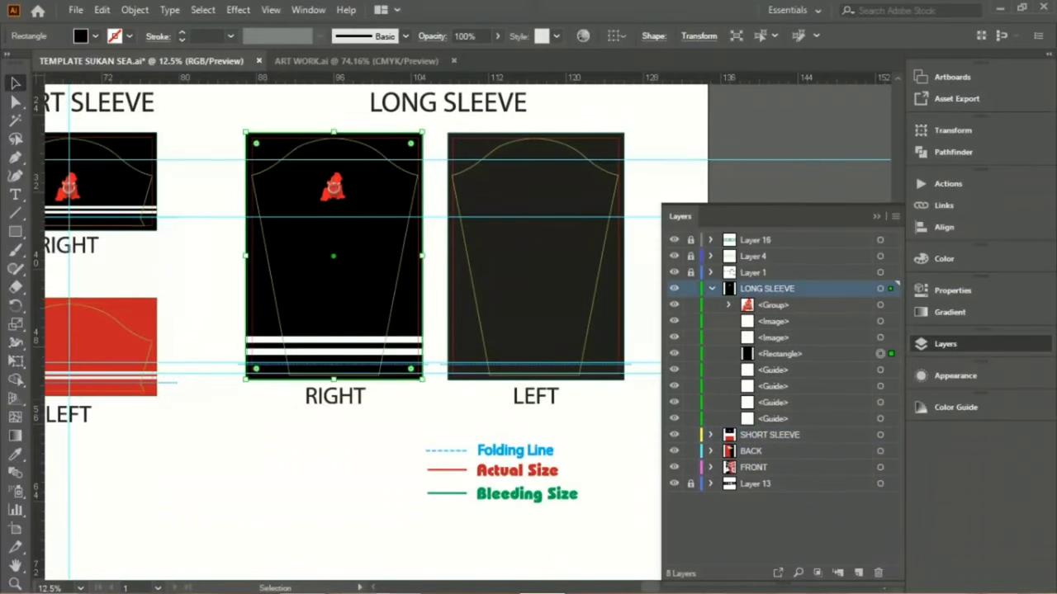
{"action": "key", "text": "ctrl+c"}
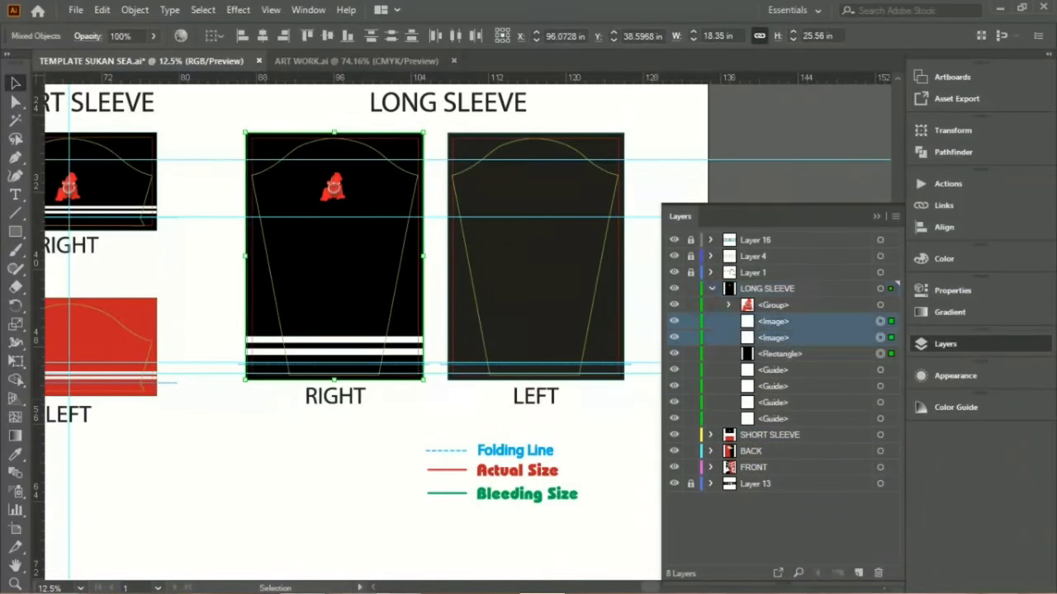
{"action": "key", "text": "ctrl+f"}
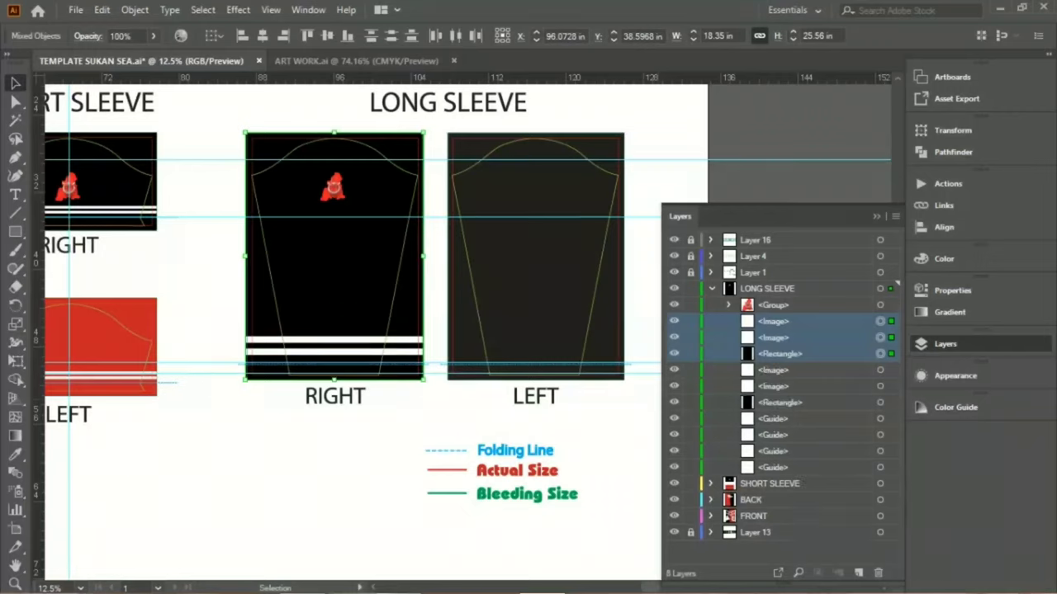
{"action": "key", "text": "ctrl+shift+bracketright"}
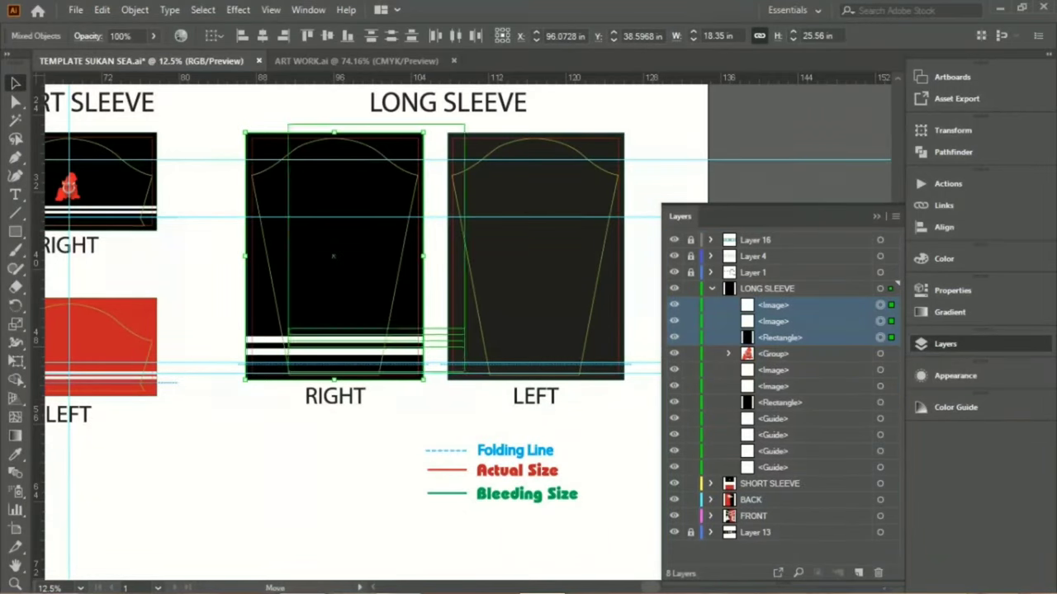
{"action": "left_click_drag", "start_coordinate": [375, 252], "coordinate": [536, 256]}
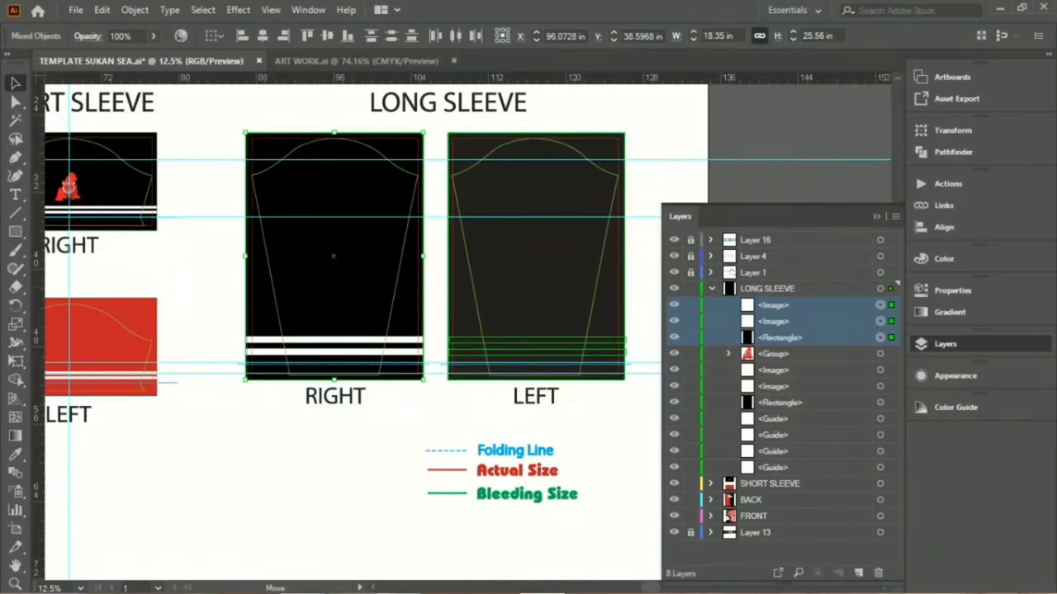
Zoom in and select the LEFT long sleeve's copied black background rectangle.
{"action": "scroll", "coordinate": [371, 330], "scroll_direction": "right", "scroll_amount": 3}
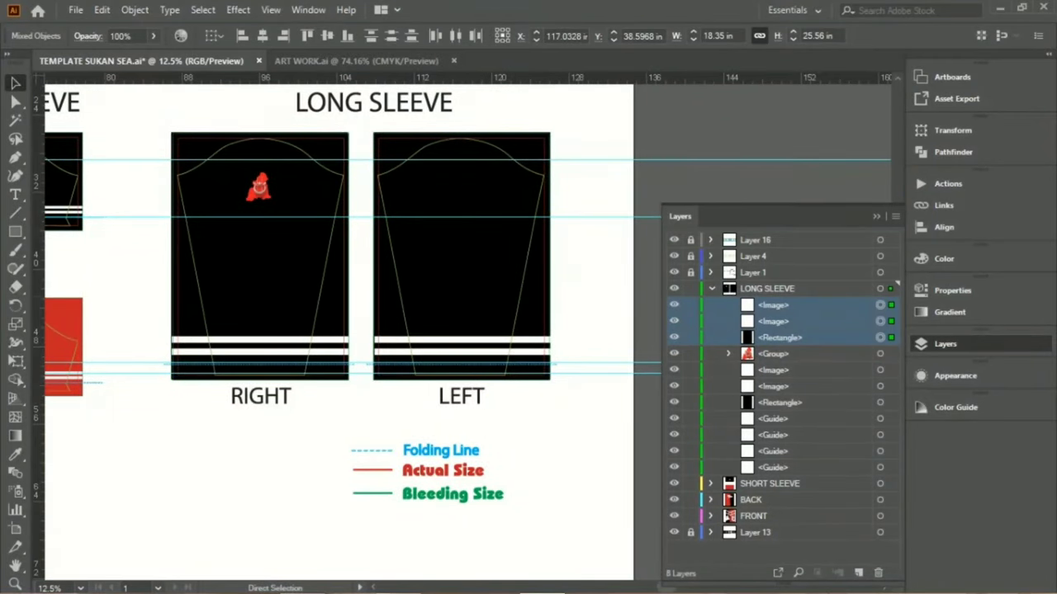
{"action": "key", "text": "ctrl+shift+a"}
{"action": "key", "text": "ctrl+equal"}
{"action": "key", "text": "ctrl+equal"}
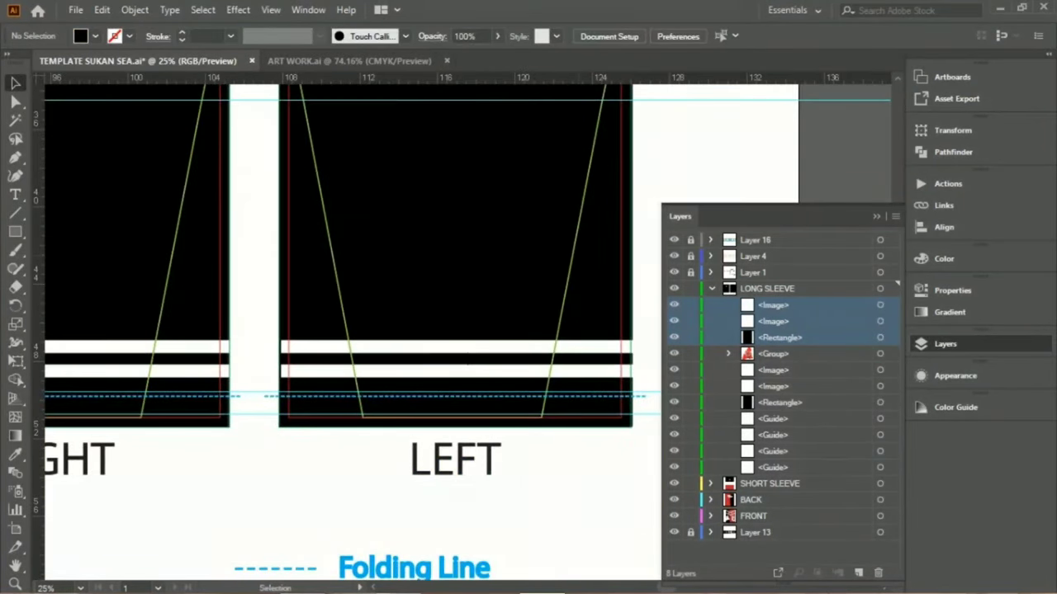
{"action": "left_click", "coordinate": [455, 248]}
{"action": "double_click", "coordinate": [454, 247]}
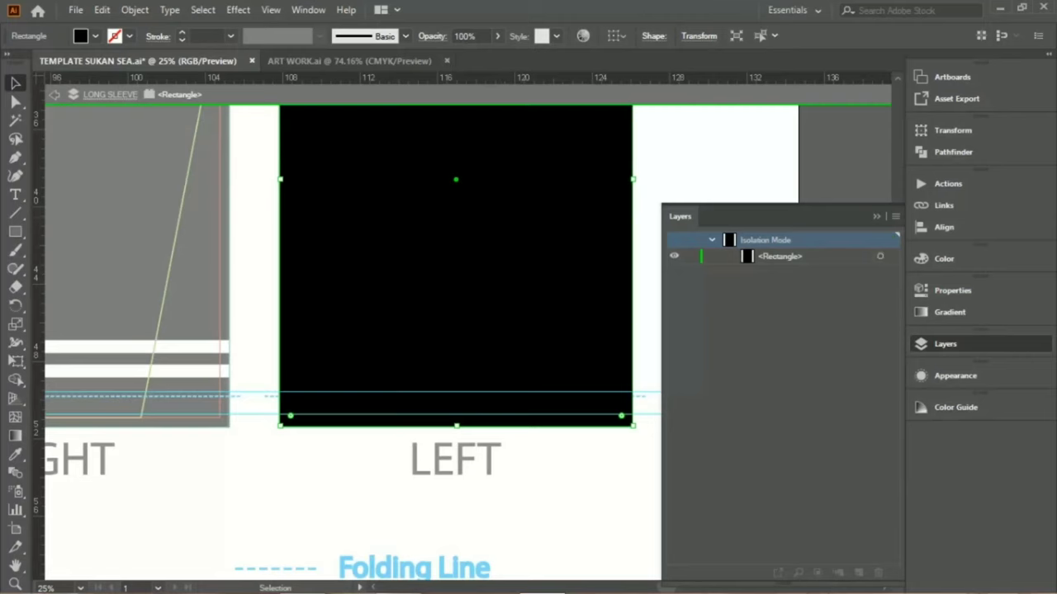
{"action": "key", "text": "Escape"}
{"action": "key", "text": "ctrl+minus"}
{"action": "scroll", "coordinate": [462, 331], "scroll_direction": "left", "scroll_amount": 2}
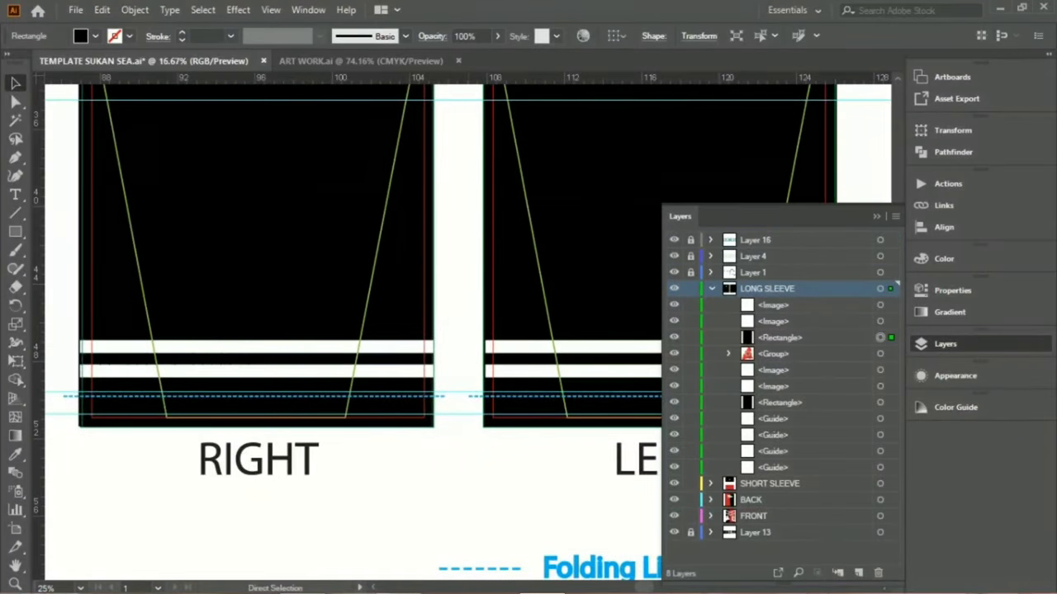
{"action": "key", "text": "ctrl+minus"}
Fill the LEFT long sleeve's rectangle with red sampled via the Eyedropper.
{"action": "key", "text": "i"}
{"action": "scroll", "coordinate": [347, 330], "scroll_direction": "left", "scroll_amount": 2}
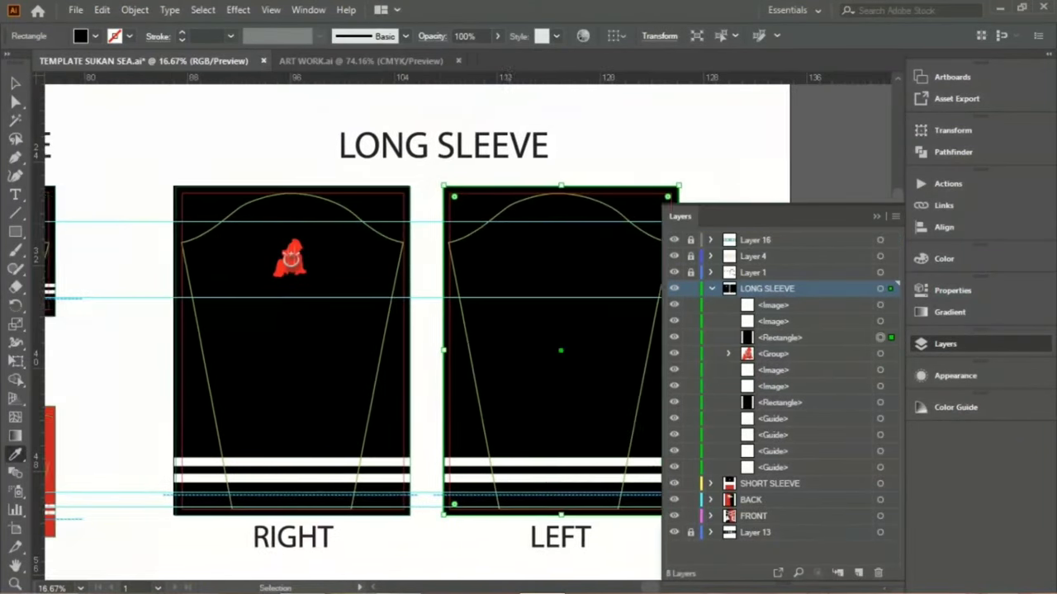
{"action": "scroll", "coordinate": [347, 330], "scroll_direction": "left", "scroll_amount": 3}
{"action": "left_click", "coordinate": [132, 462]}
{"action": "key", "text": "v"}
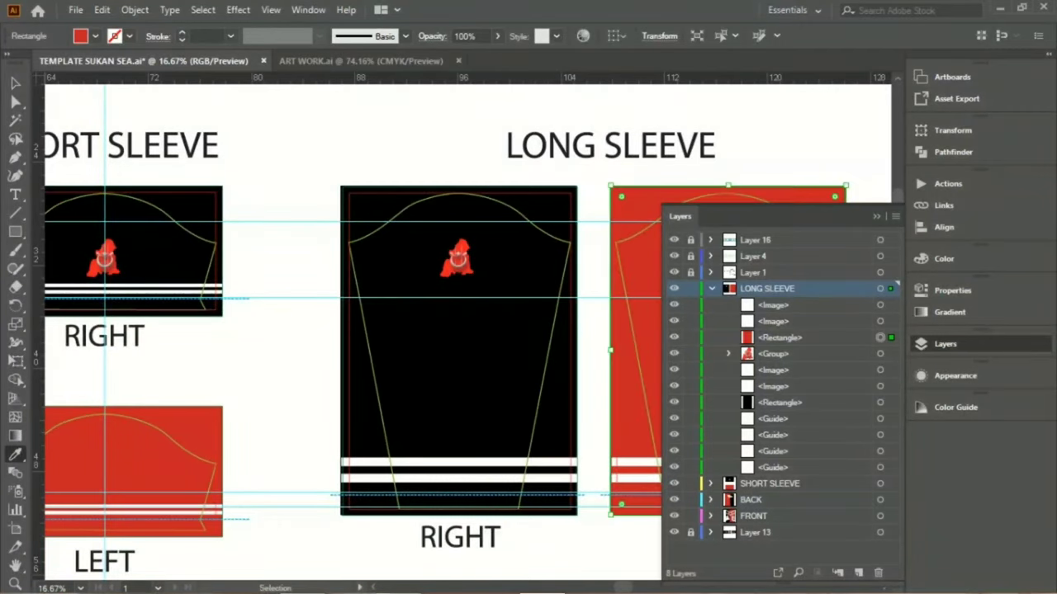
{"action": "key", "text": "ctrl+shift+a"}
{"action": "key", "text": "ctrl+minus"}
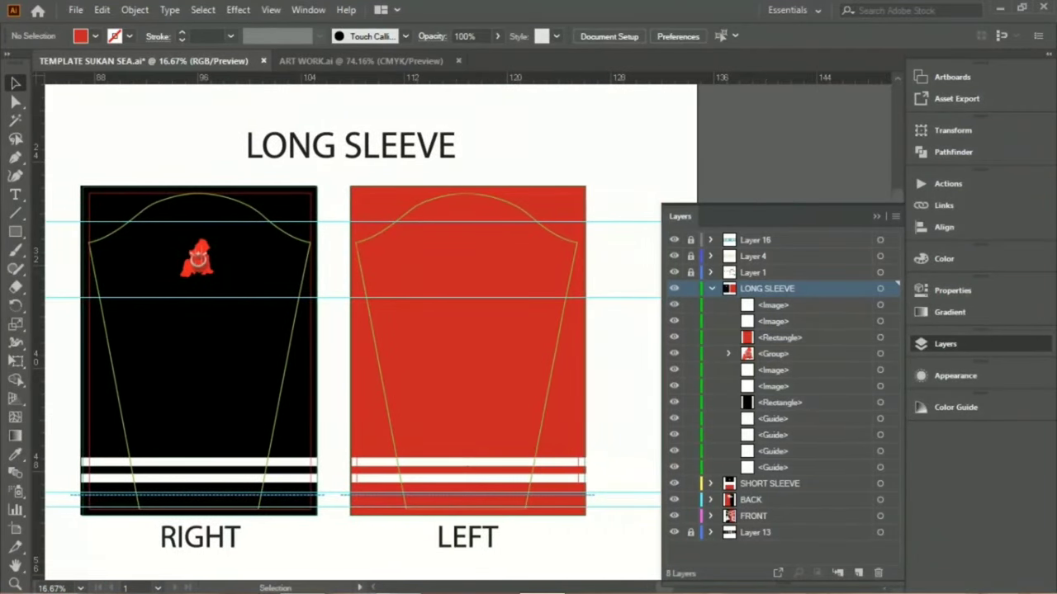
{"action": "key", "text": "ctrl+minus"}
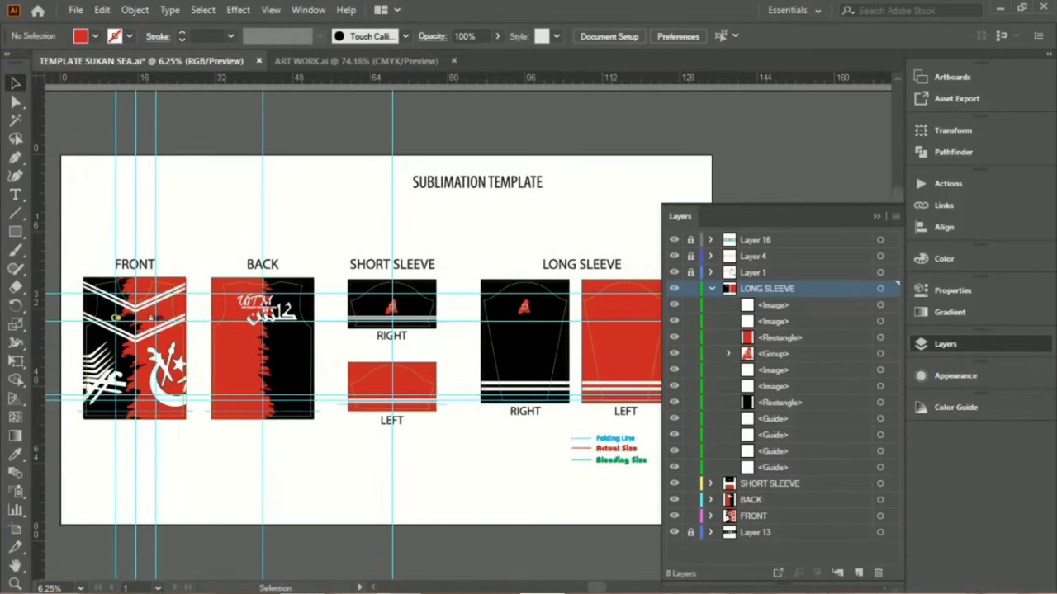
Close the Layers panel and pan across the jersey panels to review them.
{"action": "key", "text": "F7"}
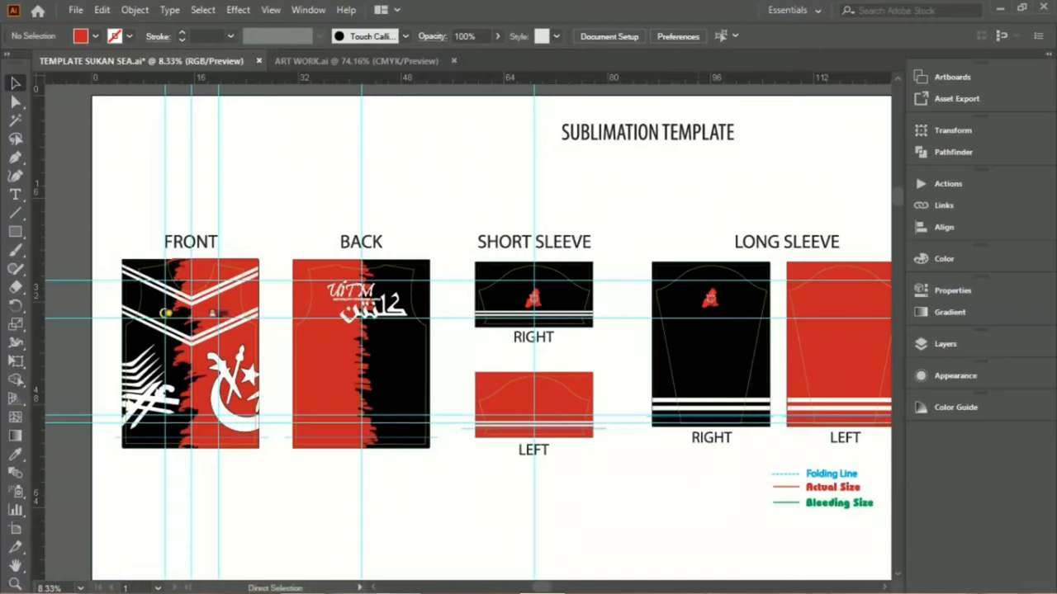
{"action": "key", "text": "v"}
{"action": "scroll", "coordinate": [468, 330], "scroll_direction": "left", "scroll_amount": 3}
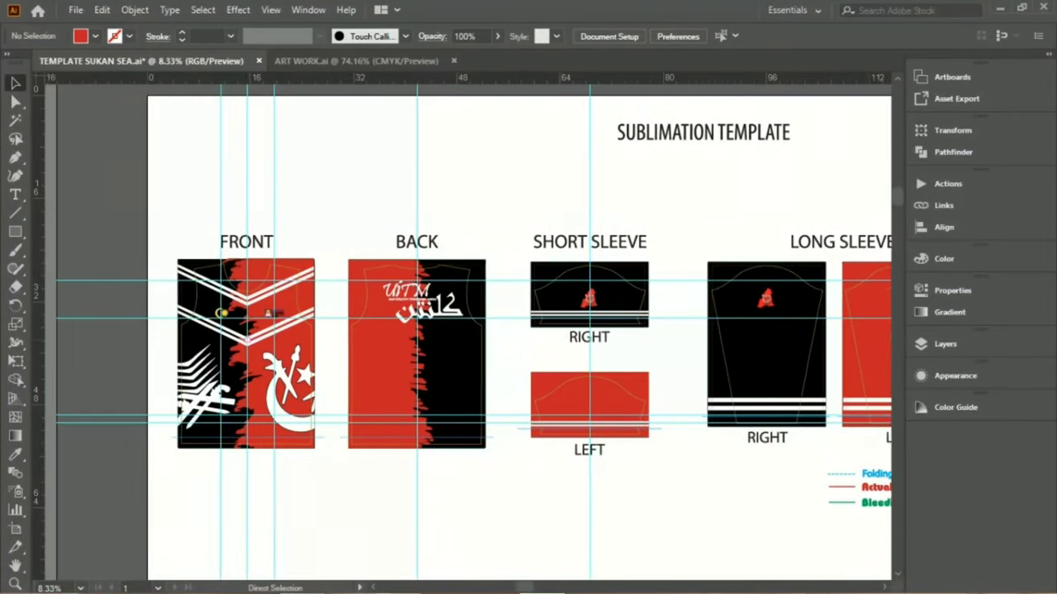
{"action": "key", "text": "ctrl+equal"}
{"action": "key", "text": "ctrl+equal"}
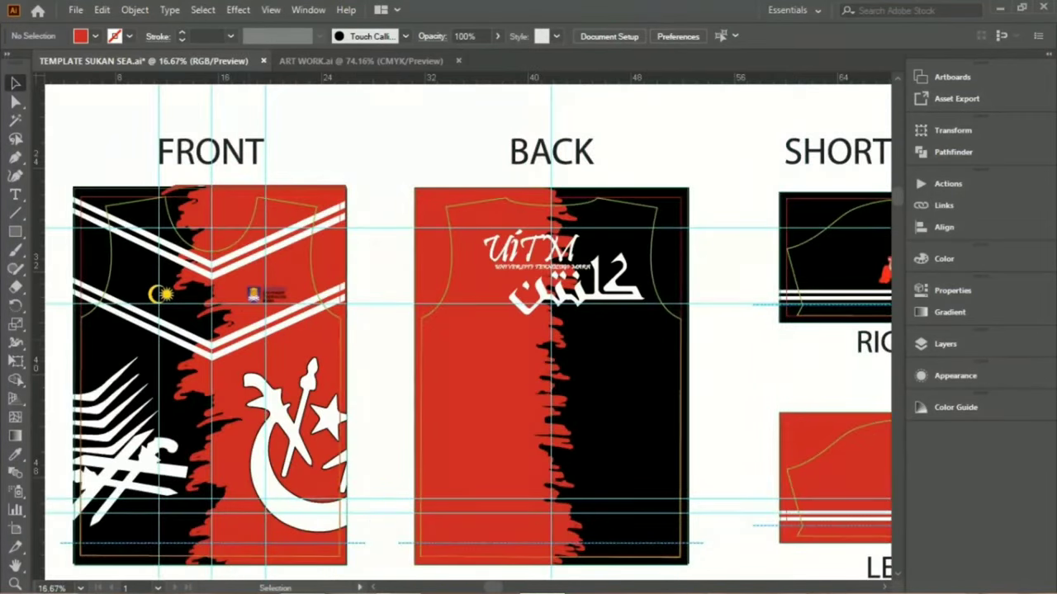
{"action": "scroll", "coordinate": [468, 331], "scroll_direction": "right", "scroll_amount": 1}
{"action": "scroll", "coordinate": [468, 330], "scroll_direction": "right", "scroll_amount": 2}
{"action": "scroll", "coordinate": [468, 330], "scroll_direction": "right", "scroll_amount": 3}
{"action": "scroll", "coordinate": [468, 331], "scroll_direction": "right", "scroll_amount": 3}
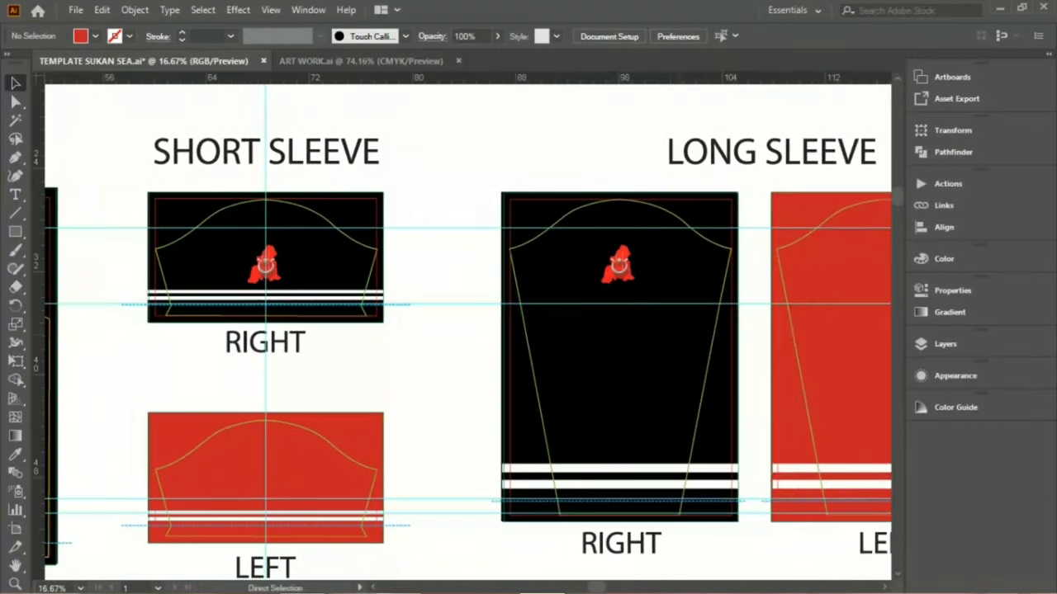
{"action": "scroll", "coordinate": [469, 331], "scroll_direction": "right", "scroll_amount": 3}
{"action": "scroll", "coordinate": [468, 330], "scroll_direction": "right", "scroll_amount": 2}
{"action": "scroll", "coordinate": [468, 330], "scroll_direction": "left", "scroll_amount": 2}
{"action": "scroll", "coordinate": [468, 330], "scroll_direction": "left", "scroll_amount": 3}
{"action": "scroll", "coordinate": [468, 331], "scroll_direction": "left", "scroll_amount": 3}
{"action": "scroll", "coordinate": [468, 330], "scroll_direction": "left", "scroll_amount": 3}
{"action": "scroll", "coordinate": [469, 330], "scroll_direction": "left", "scroll_amount": 3}
{"action": "scroll", "coordinate": [468, 331], "scroll_direction": "left", "scroll_amount": 4}
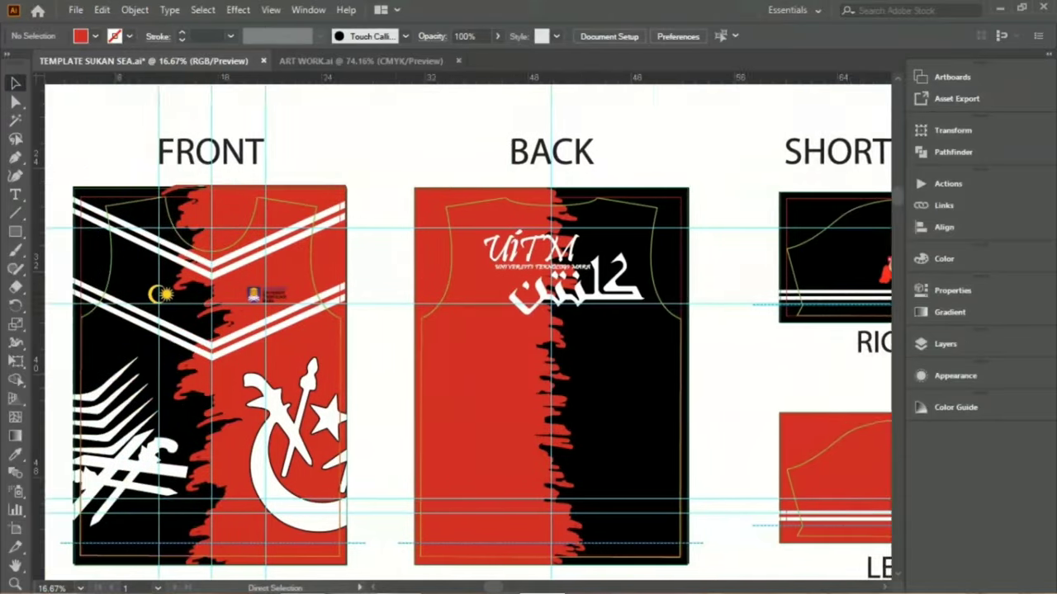
{"action": "scroll", "coordinate": [468, 330], "scroll_direction": "left", "scroll_amount": 3}
{"action": "scroll", "coordinate": [468, 330], "scroll_direction": "down", "scroll_amount": 2}
{"action": "scroll", "coordinate": [468, 330], "scroll_direction": "left", "scroll_amount": 1}
{"action": "scroll", "coordinate": [468, 330], "scroll_direction": "down", "scroll_amount": 2}
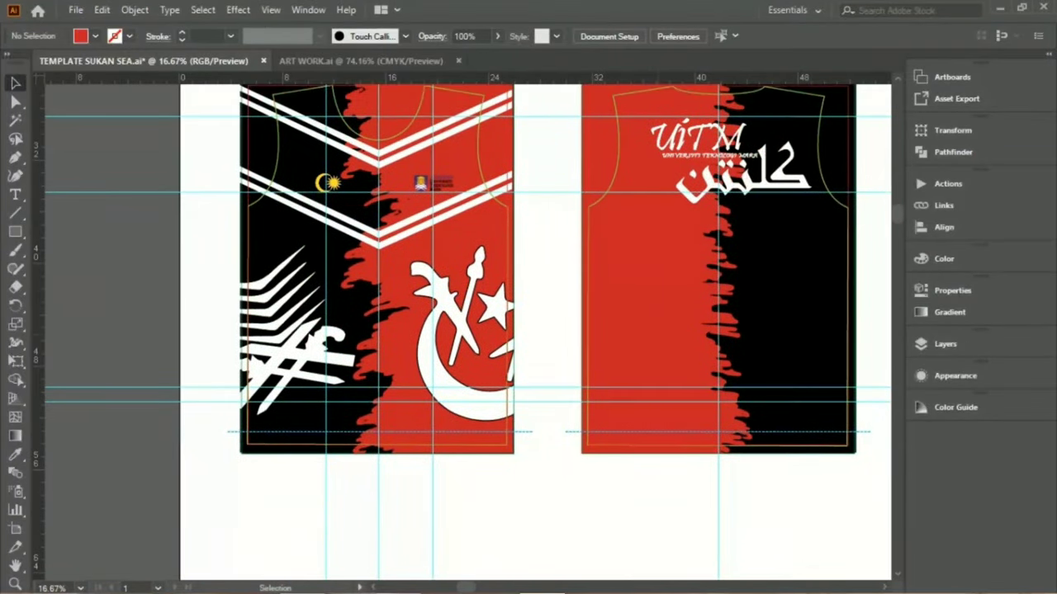
Inspect the back's calligraphy, UiTM logo, university text and the short-sleeve mascot up close.
{"action": "left_click", "coordinate": [398, 577]}
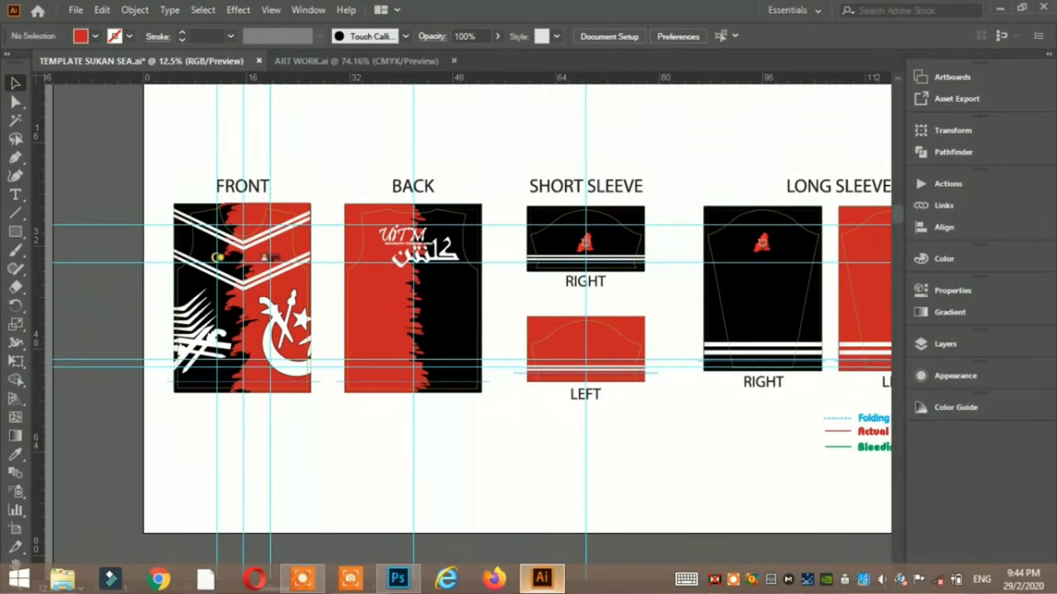
{"action": "key", "text": "ctrl+plus"}
{"action": "key", "text": "ctrl+plus"}
{"action": "key", "text": "ctrl+plus"}
{"action": "scroll", "coordinate": [468, 330], "scroll_direction": "up", "scroll_amount": 3}
{"action": "scroll", "coordinate": [467, 330], "scroll_direction": "up", "scroll_amount": 4}
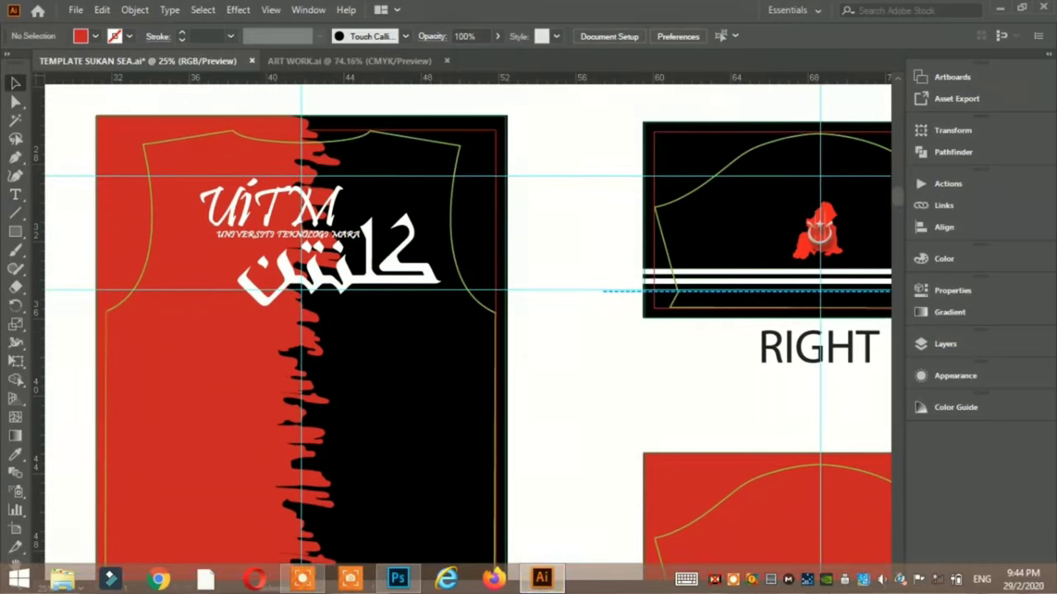
{"action": "left_click", "coordinate": [339, 264]}
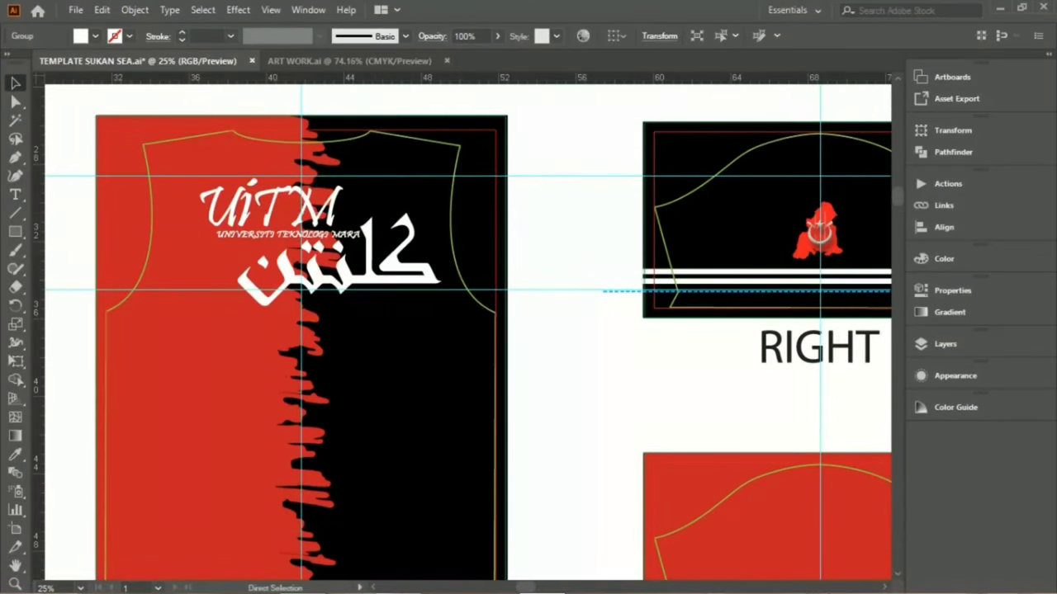
{"action": "left_click", "coordinate": [272, 205]}
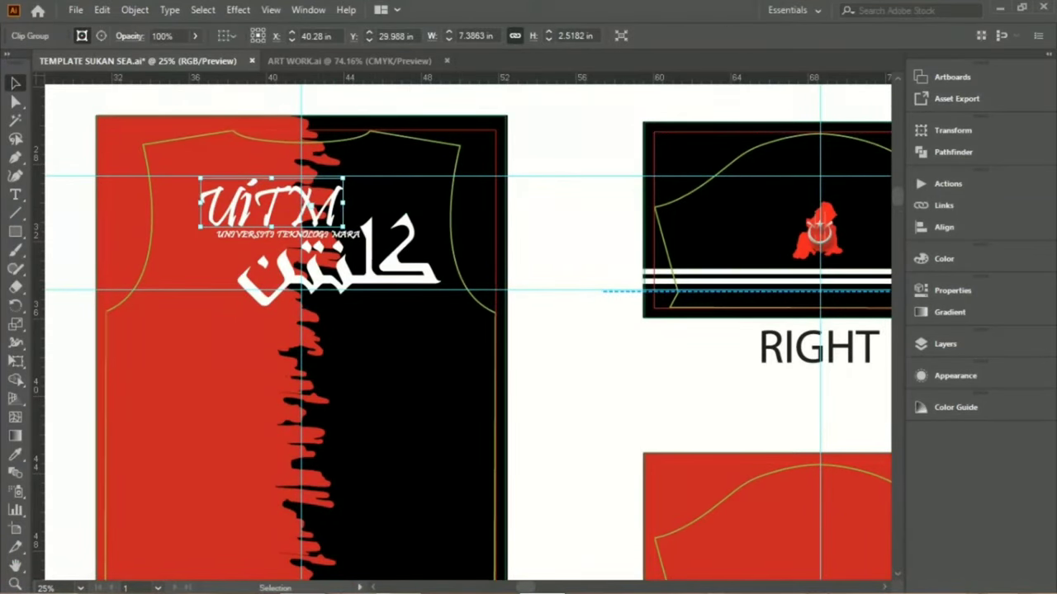
{"action": "left_click", "coordinate": [289, 235]}
{"action": "left_click", "coordinate": [817, 227]}
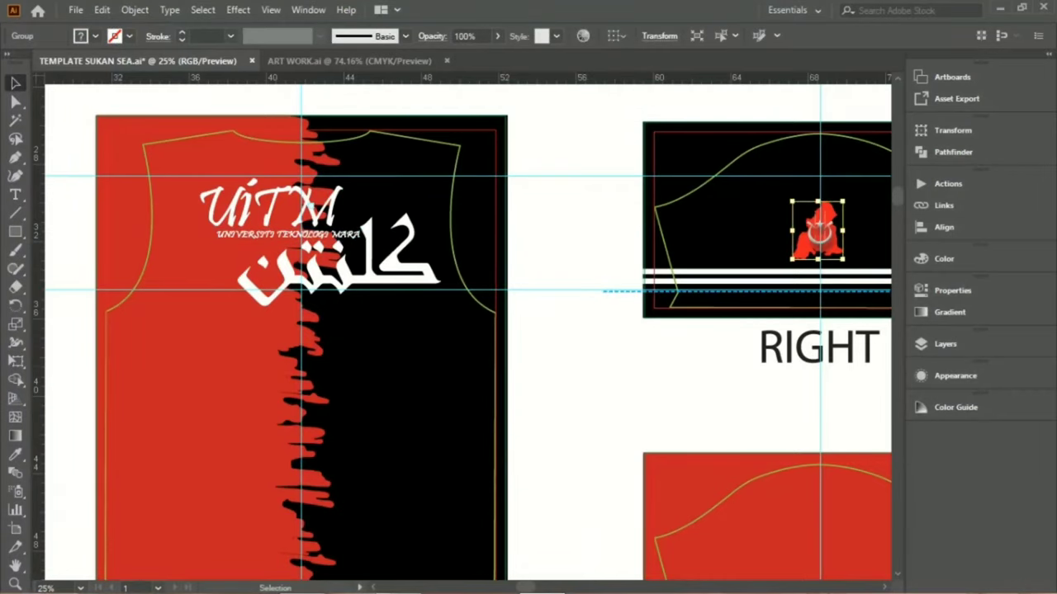
Deselect everything and zoom out to show the whole template.
{"action": "scroll", "coordinate": [817, 227], "scroll_direction": "down", "scroll_amount": 3}
{"action": "key", "text": "ctrl+shift+a"}
{"action": "key", "text": "ctrl+minus"}
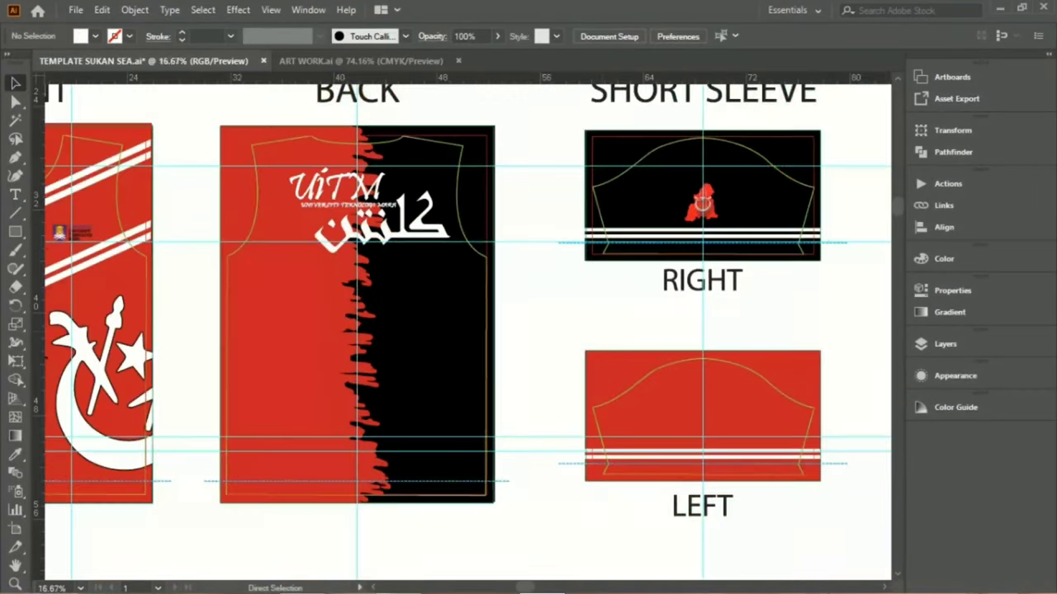
{"action": "key", "text": "ctrl+minus"}
{"action": "key", "text": "ctrl+minus"}
{"action": "key", "text": "ctrl+minus"}
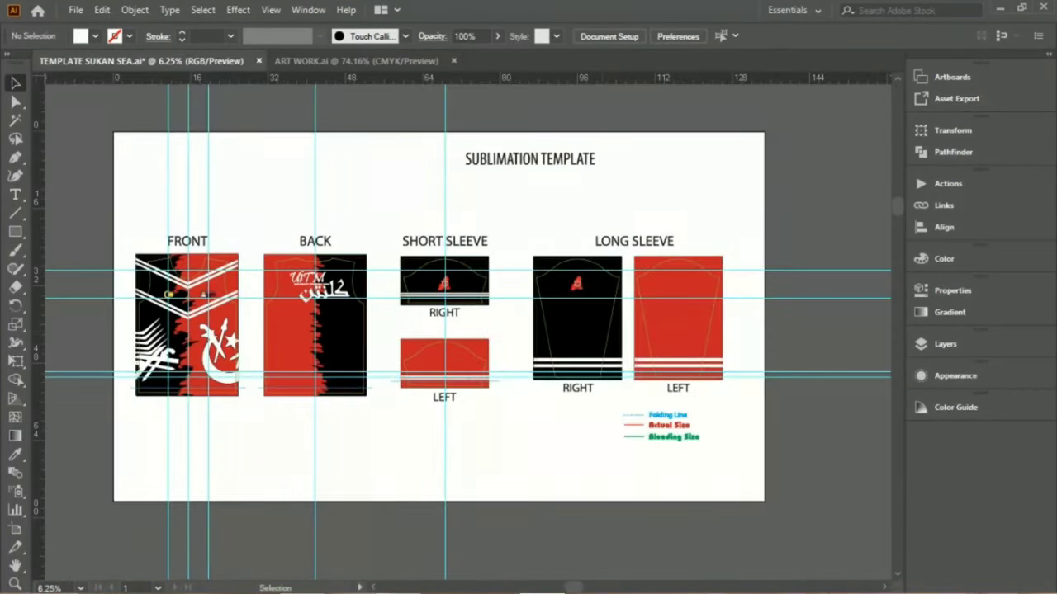